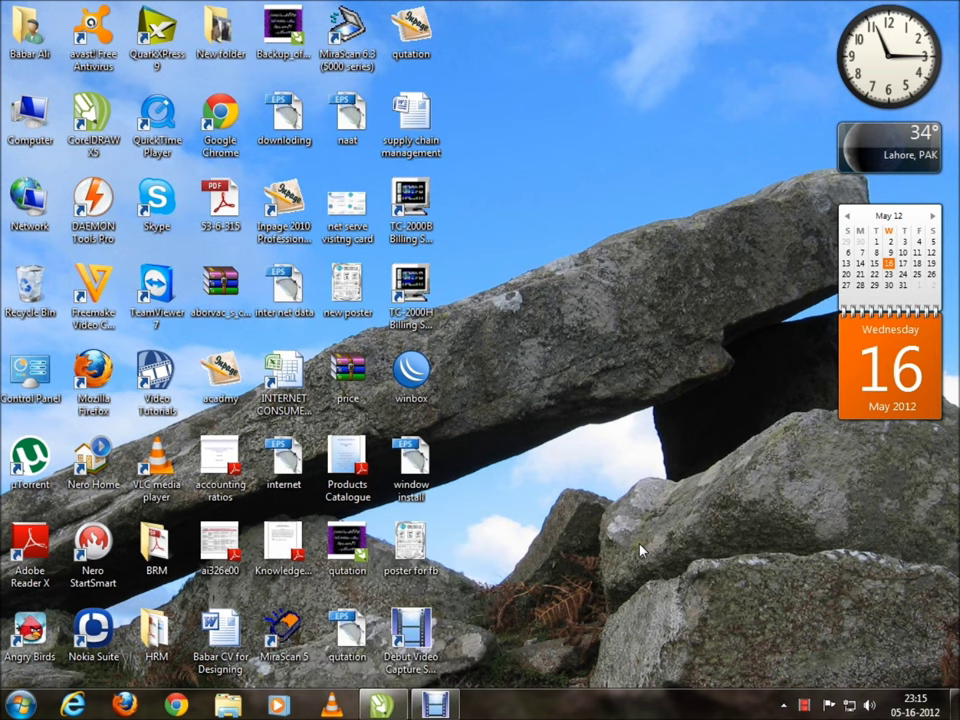
Step: Restore the already-open CorelDRAW X5 window from the taskbar
{"action": "left_click", "coordinate": [386, 708]}
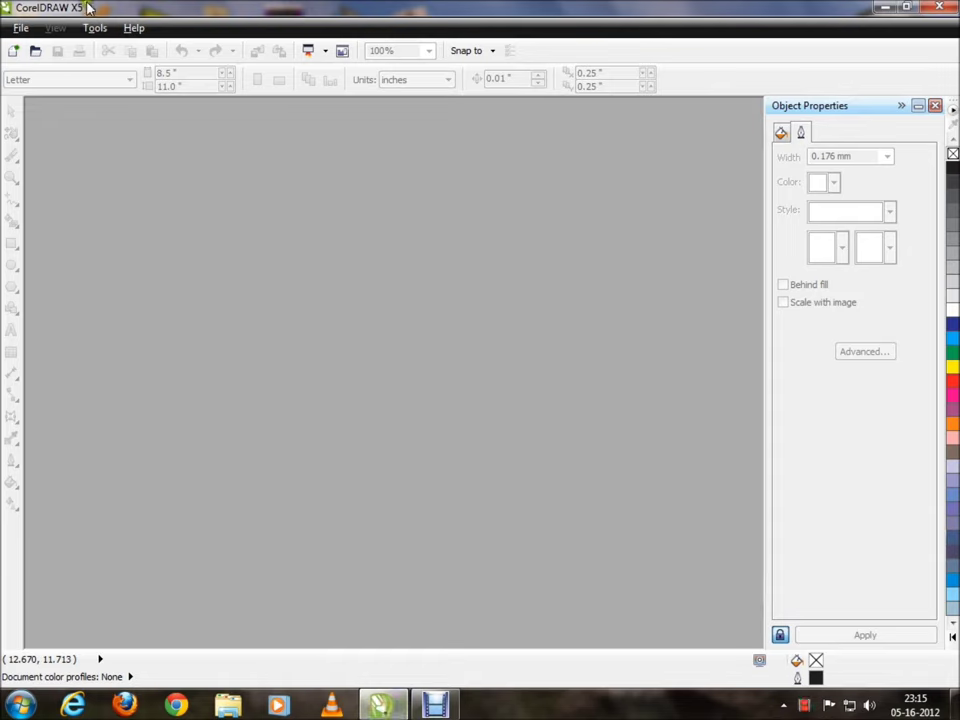
Step: Create Untitled-1 as a Letter 8.5 × 11 in CMYK document at 300 dpi
{"action": "left_click", "coordinate": [11, 51]}
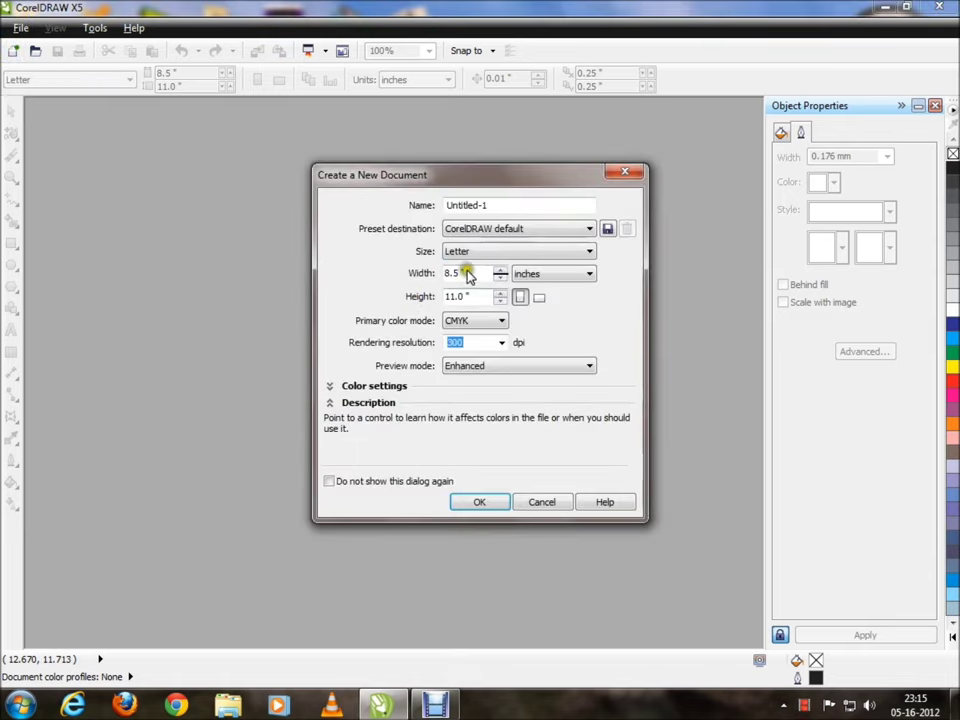
{"action": "left_click", "coordinate": [458, 272]}
{"action": "left_click", "coordinate": [463, 296]}
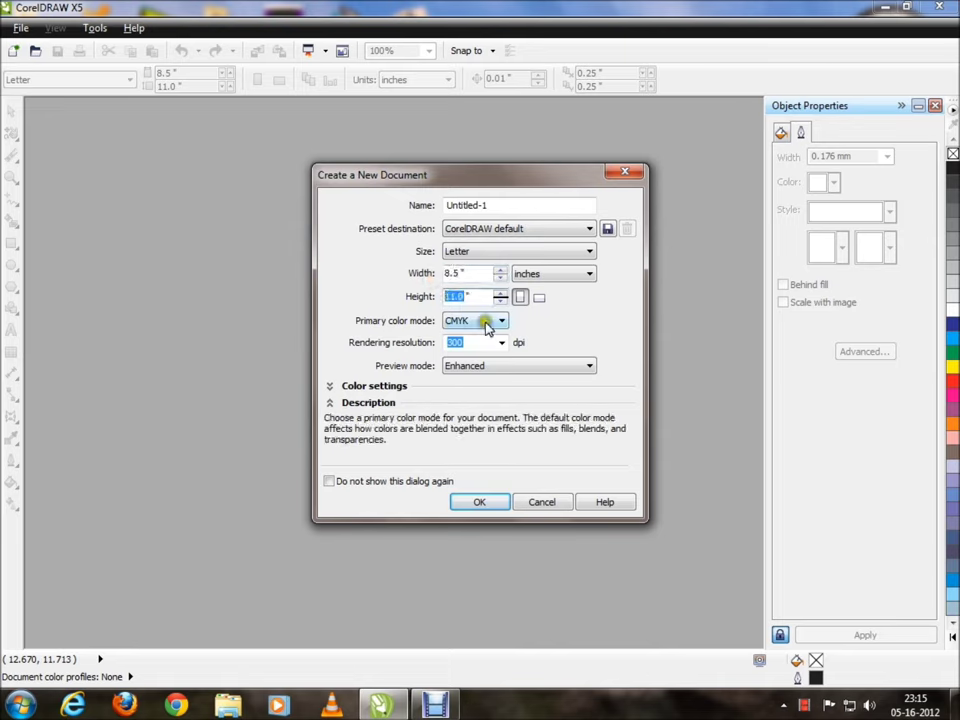
{"action": "left_click", "coordinate": [487, 325]}
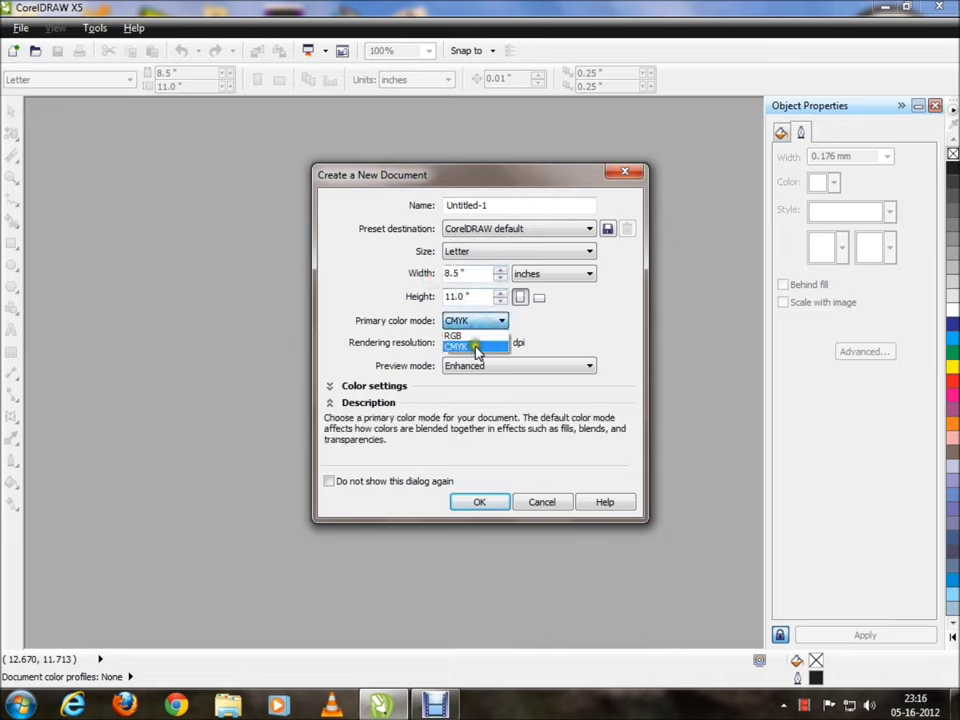
{"action": "left_click", "coordinate": [468, 347]}
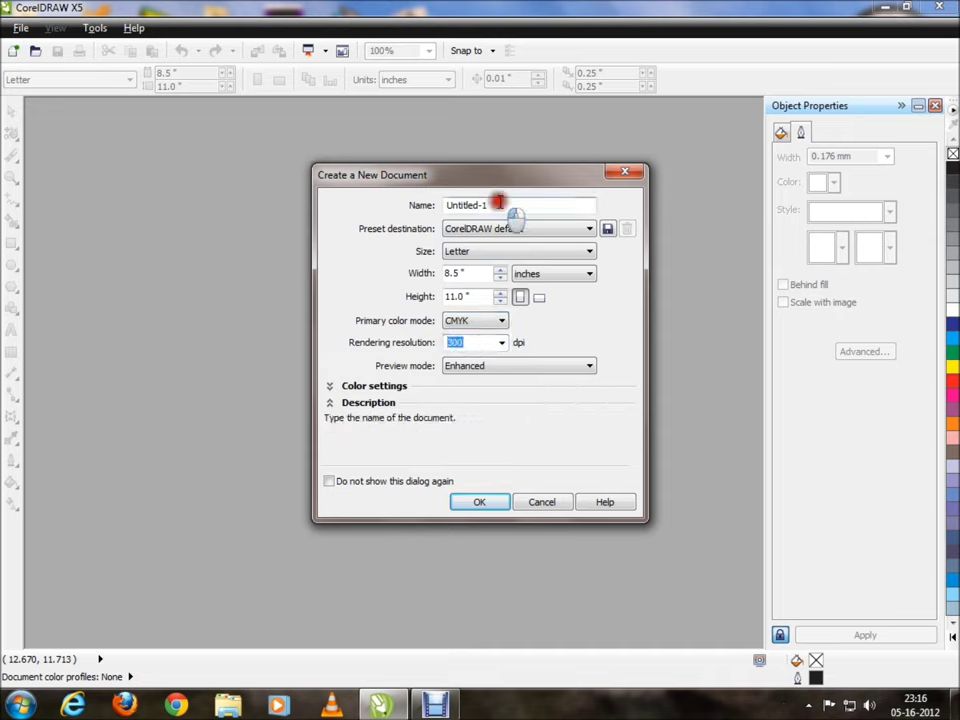
{"action": "left_click_drag", "start_coordinate": [500, 204], "coordinate": [345, 204]}
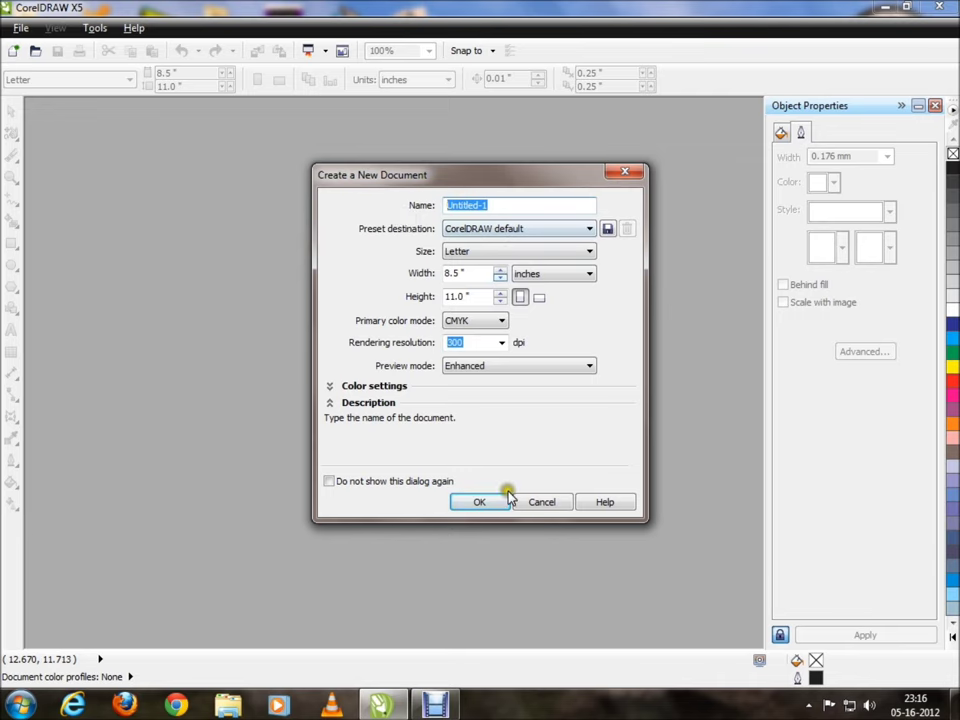
{"action": "left_click", "coordinate": [474, 503]}
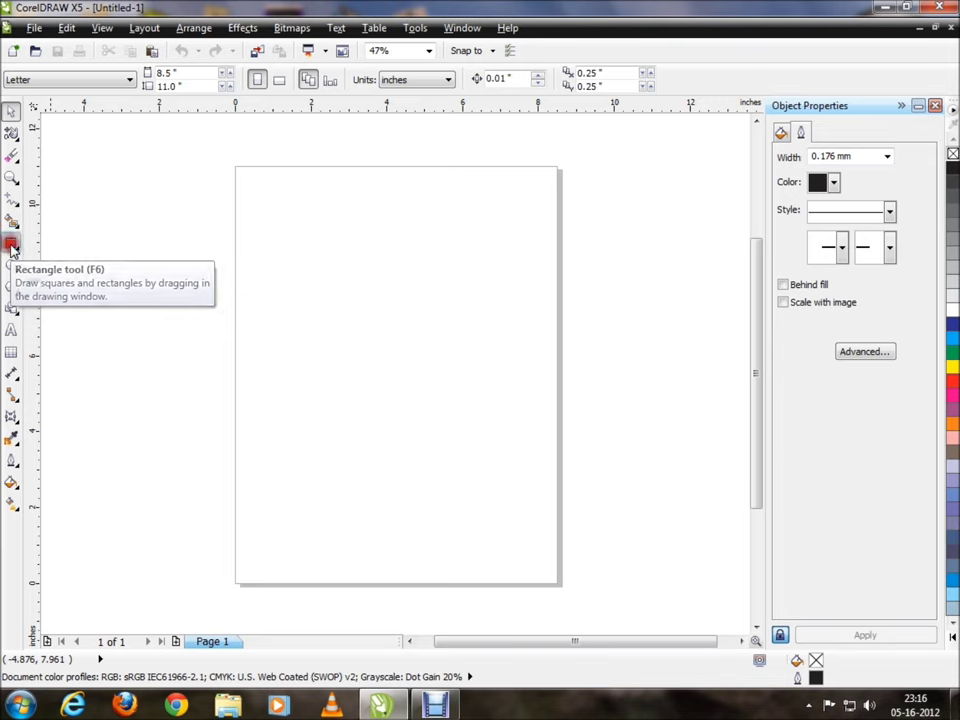
Step: Draw a wide rectangle, about 4.215 × 1.413 in, near the page's top left and select it
{"action": "left_click", "coordinate": [12, 246]}
{"action": "left_click_drag", "start_coordinate": [290, 244], "coordinate": [470, 296]}
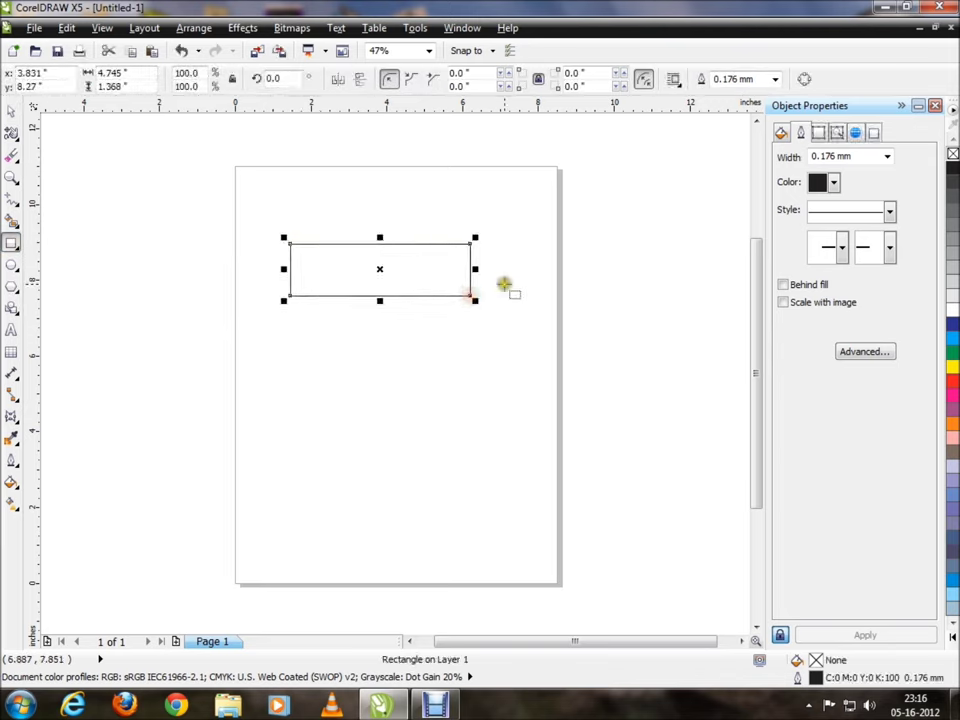
{"action": "key", "text": "Delete"}
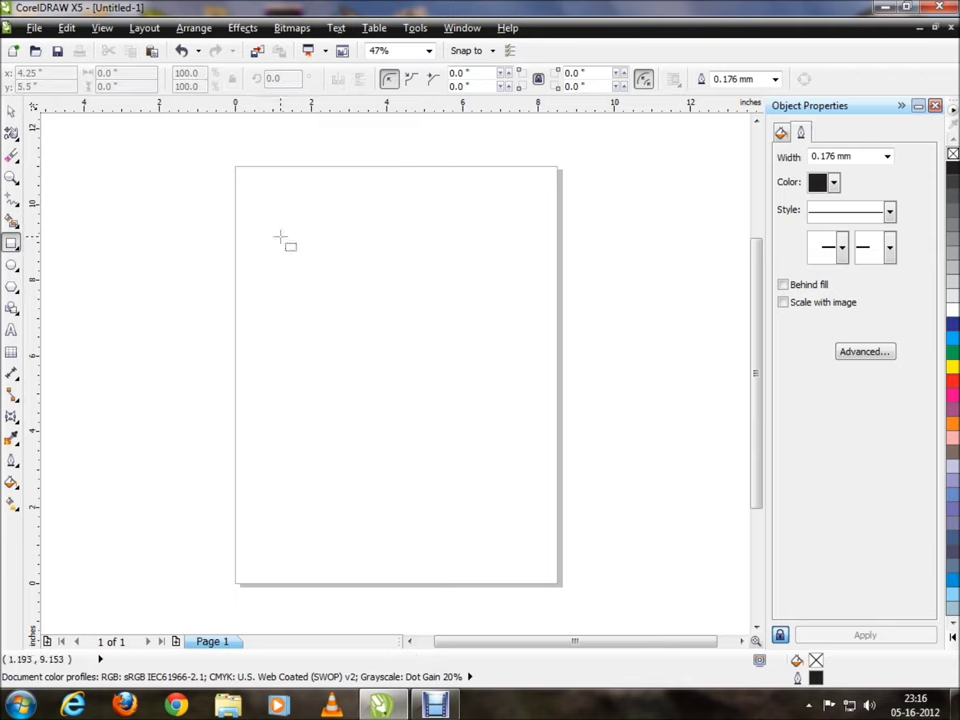
{"action": "left_click_drag", "start_coordinate": [280, 237], "coordinate": [400, 275]}
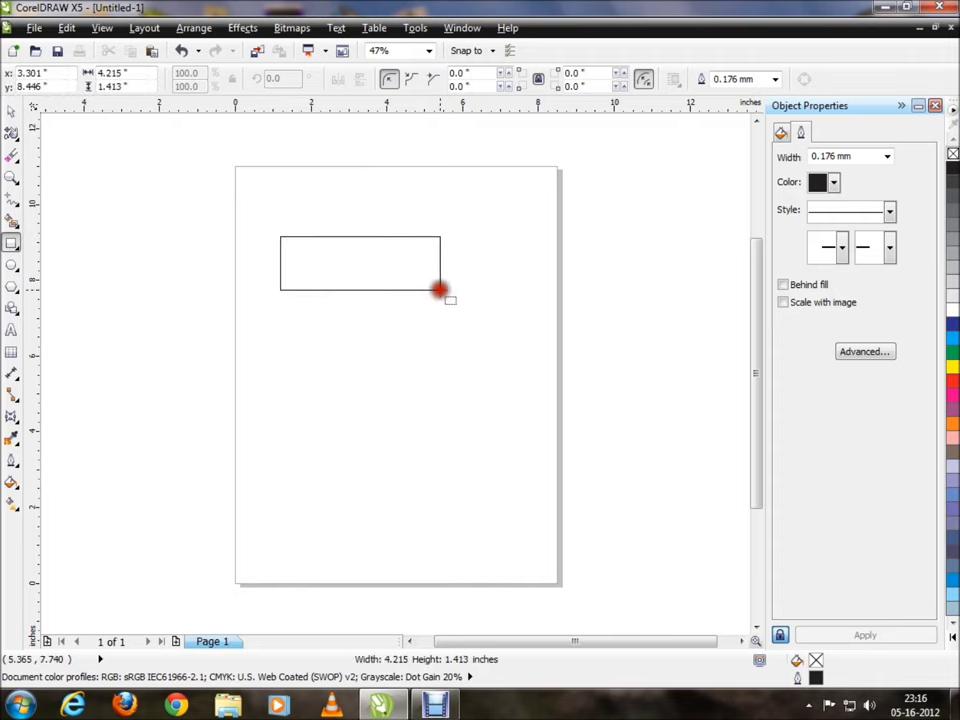
{"action": "left_click_drag", "start_coordinate": [400, 275], "coordinate": [440, 290]}
{"action": "left_click", "coordinate": [450, 325]}
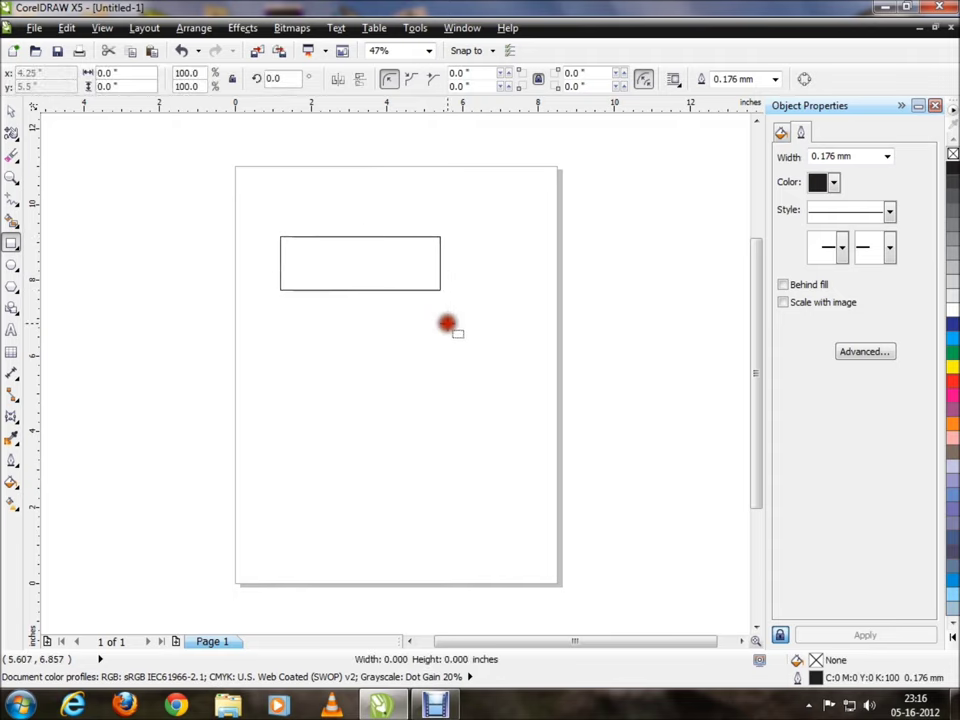
{"action": "left_click", "coordinate": [12, 110]}
{"action": "left_click", "coordinate": [409, 272]}
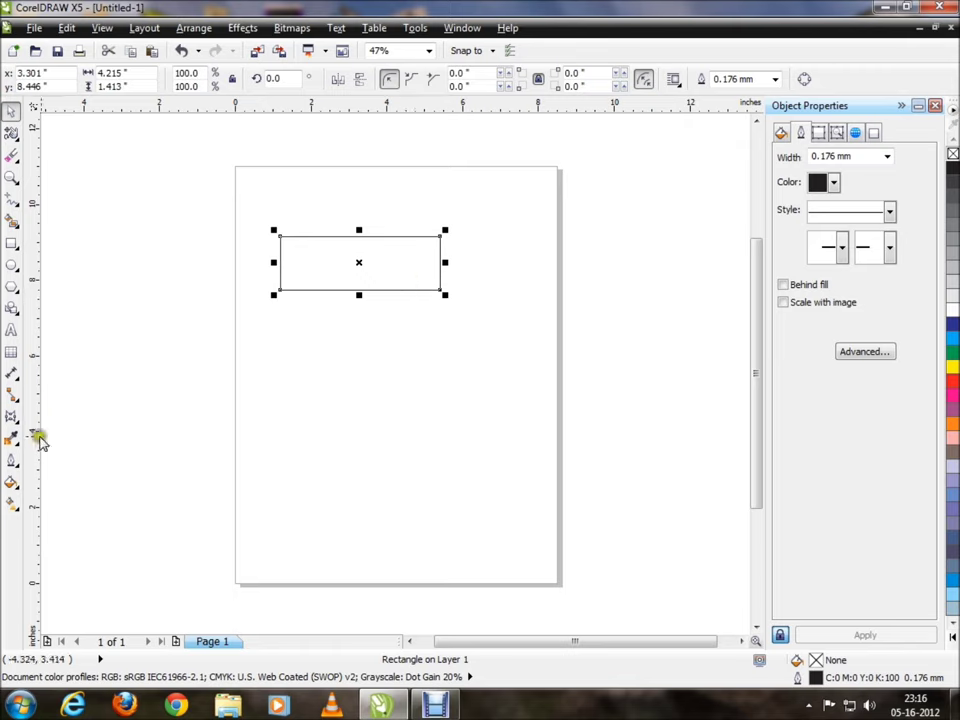
{"action": "left_click", "coordinate": [12, 418]}
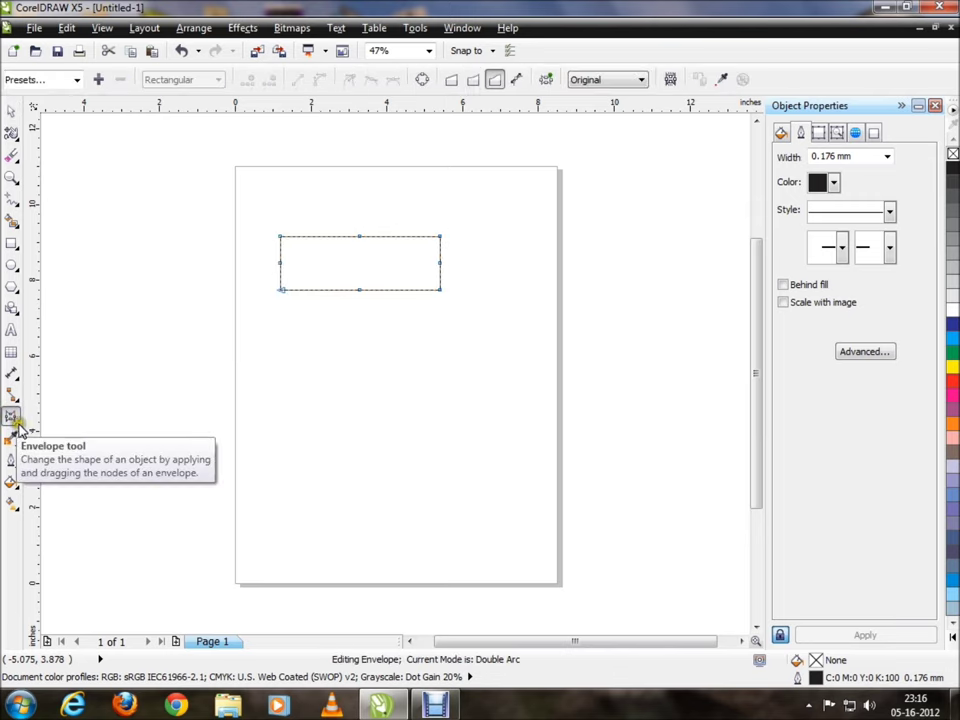
Step: Choose the Envelope tool and keep its mapping mode at Original
{"action": "left_click", "coordinate": [16, 422]}
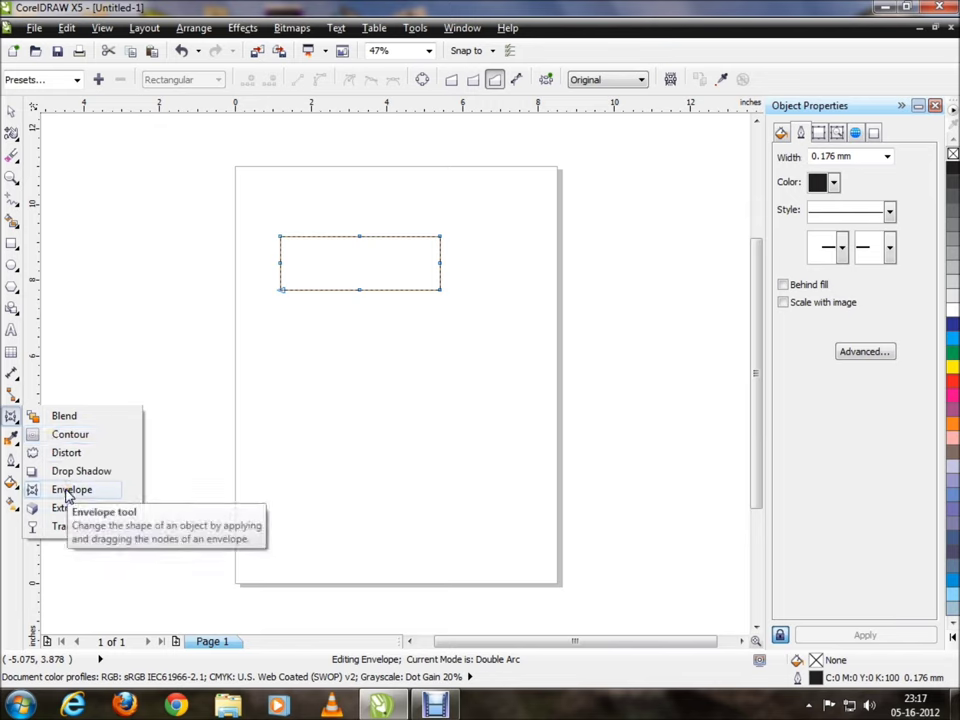
{"action": "left_click", "coordinate": [68, 492]}
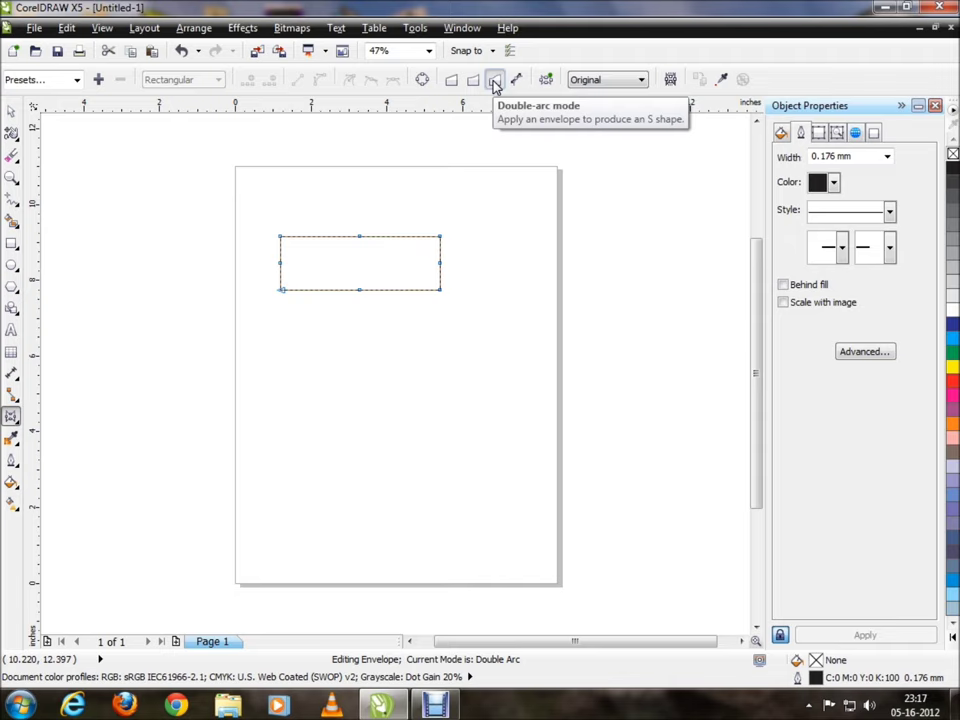
{"action": "left_click", "coordinate": [619, 80]}
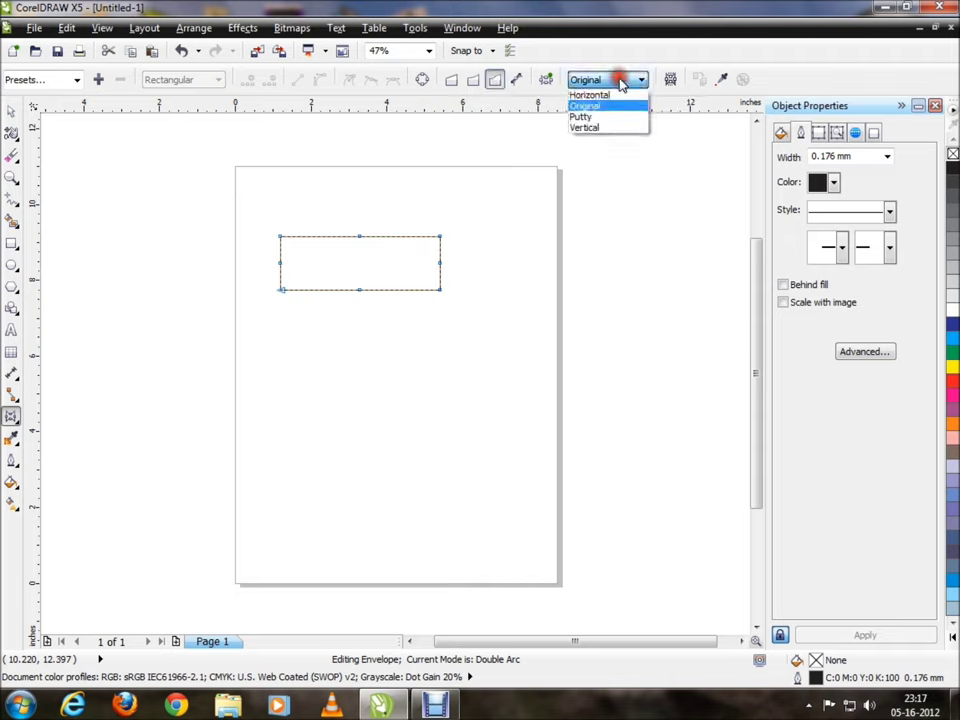
{"action": "left_click", "coordinate": [574, 105]}
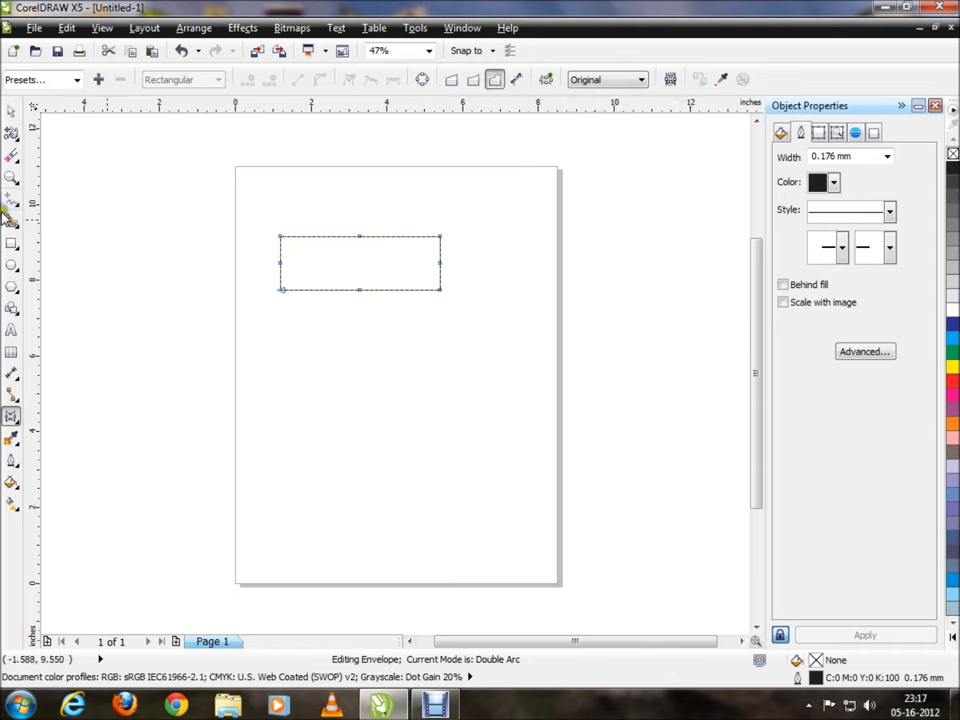
Step: Zoom in on the rectangle to about 94% without changing the drawing
{"action": "left_click", "coordinate": [11, 177]}
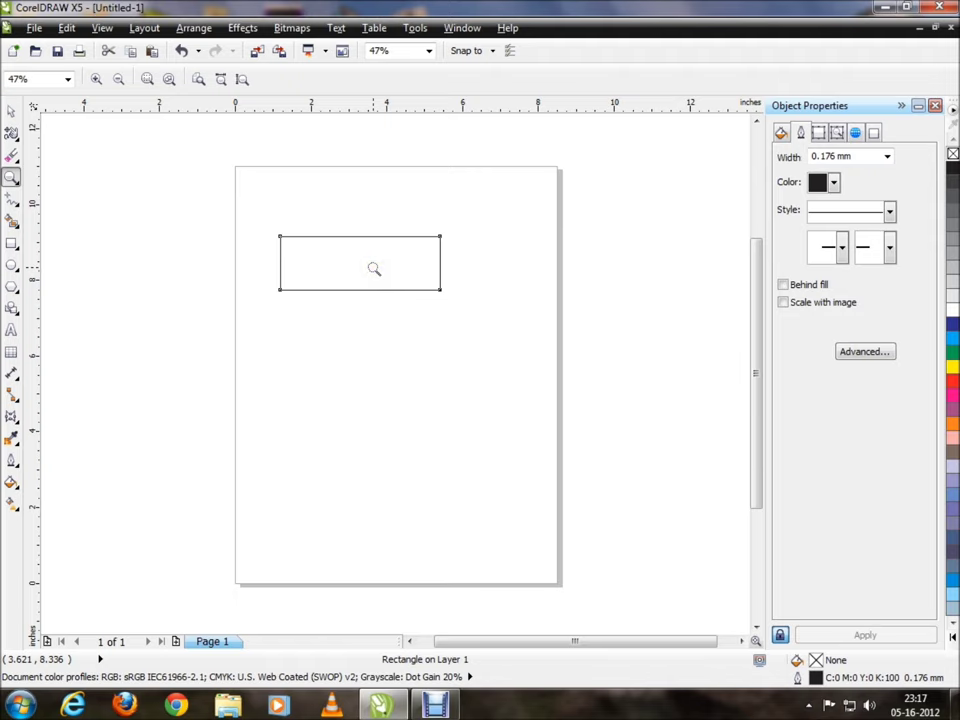
{"action": "right_click", "coordinate": [372, 268]}
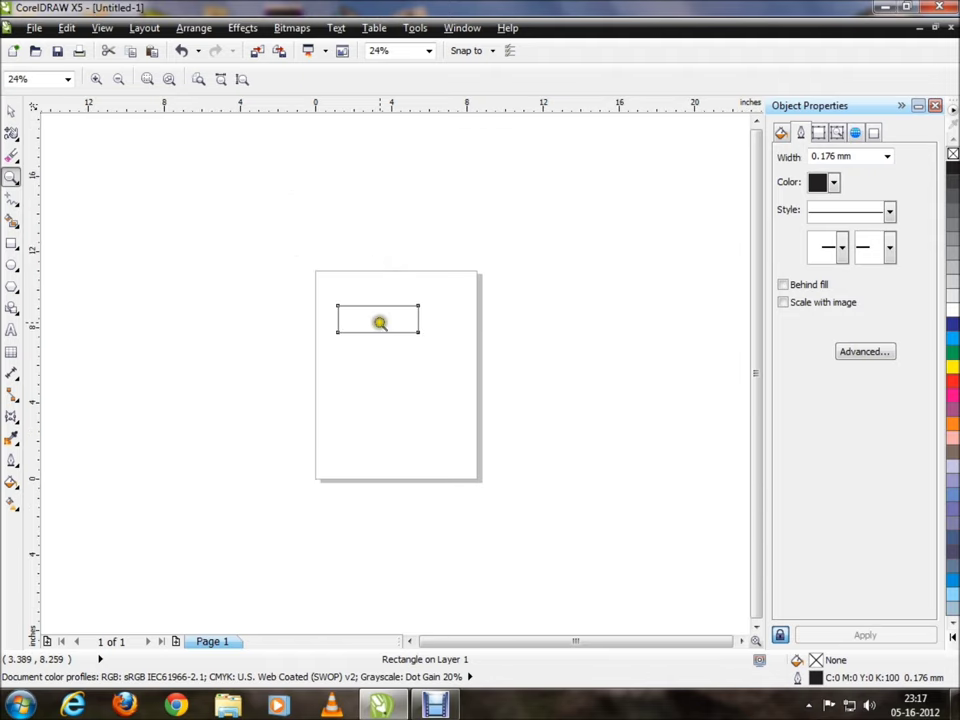
{"action": "left_click", "coordinate": [380, 322]}
{"action": "left_click", "coordinate": [403, 388]}
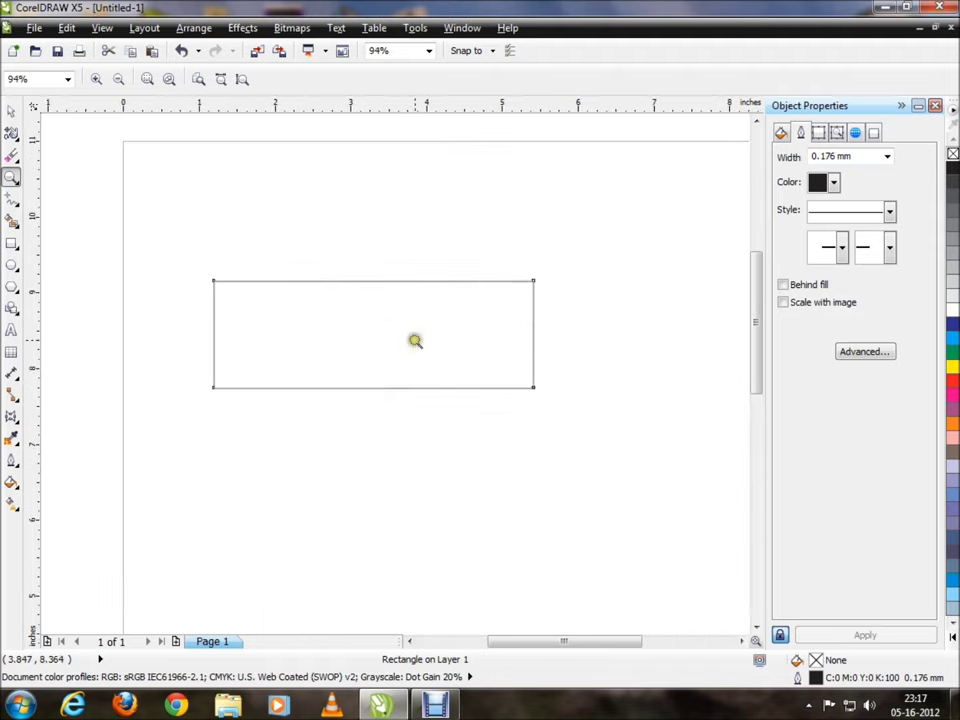
{"action": "left_click", "coordinate": [416, 341]}
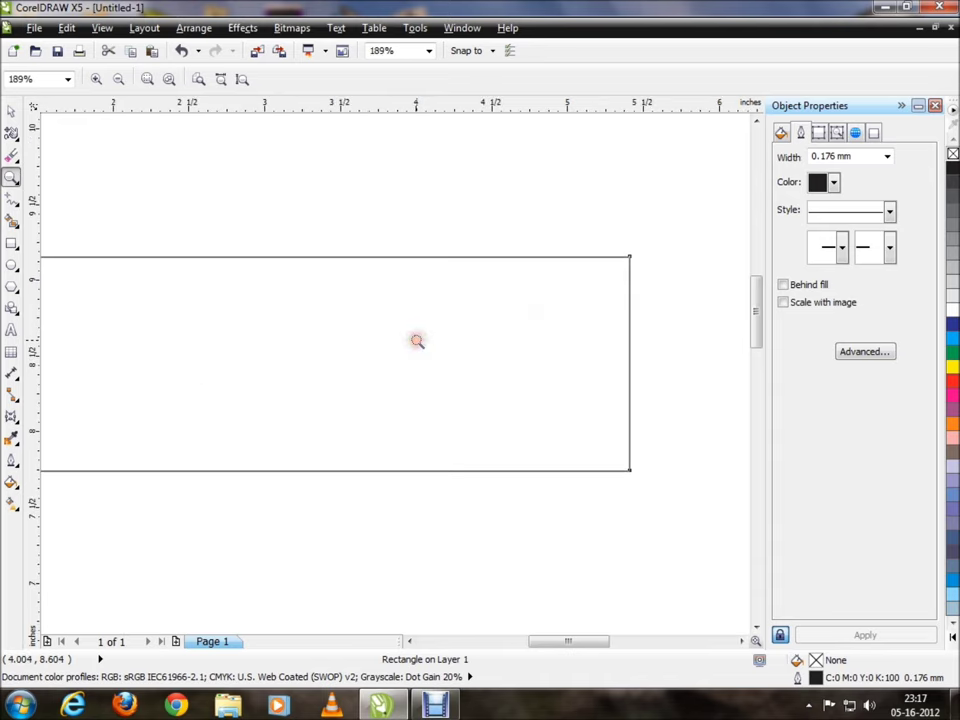
{"action": "right_click", "coordinate": [396, 346]}
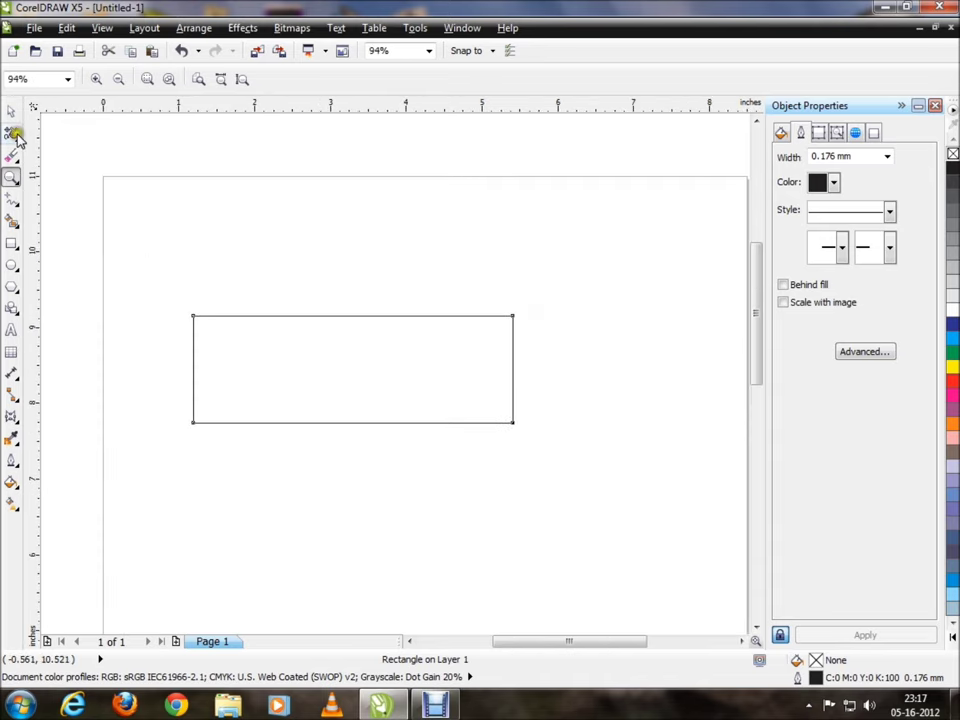
Step: Drag the rectangle's bottom-right envelope node up near the top-right to curve the strip
{"action": "left_click", "coordinate": [11, 415]}
{"action": "left_click", "coordinate": [190, 422]}
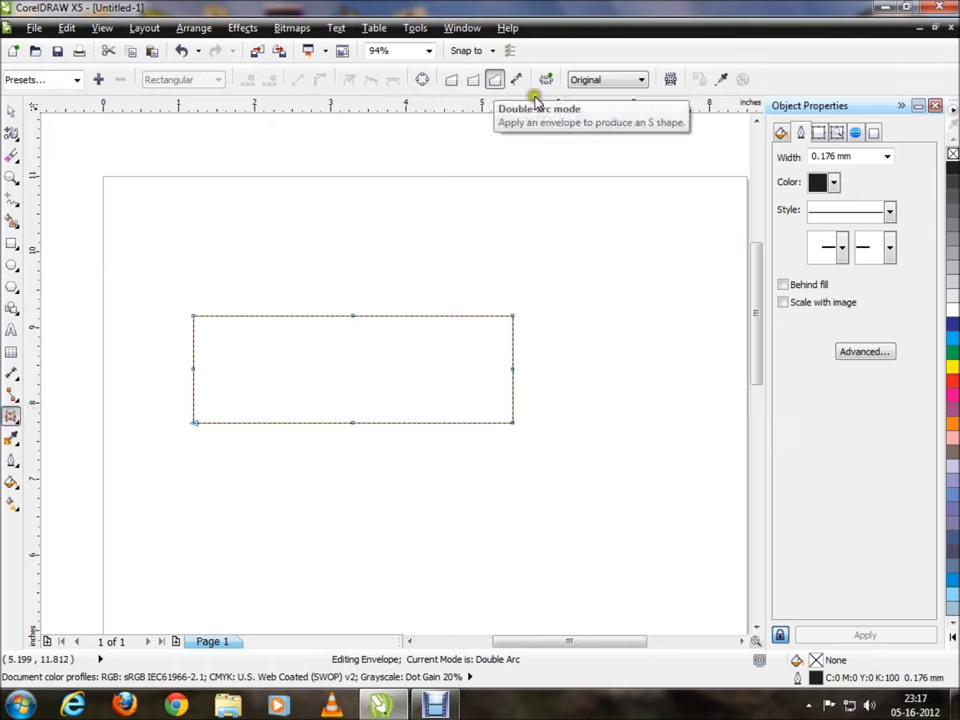
{"action": "left_click", "coordinate": [513, 424]}
{"action": "left_click_drag", "start_coordinate": [512, 424], "coordinate": [512, 357]}
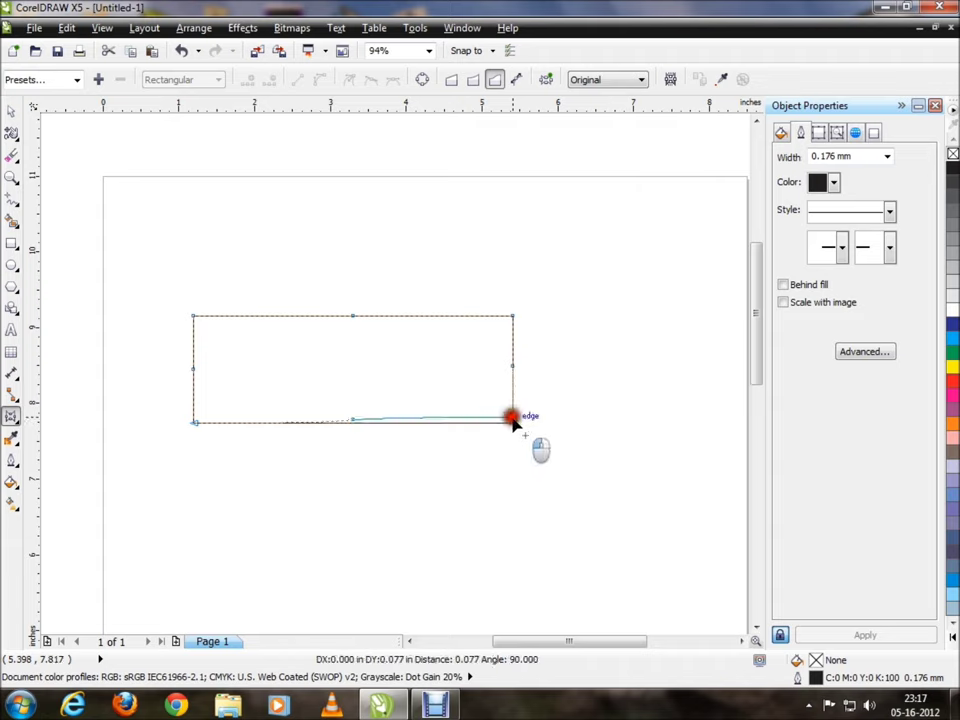
{"action": "left_click_drag", "start_coordinate": [513, 362], "coordinate": [513, 335]}
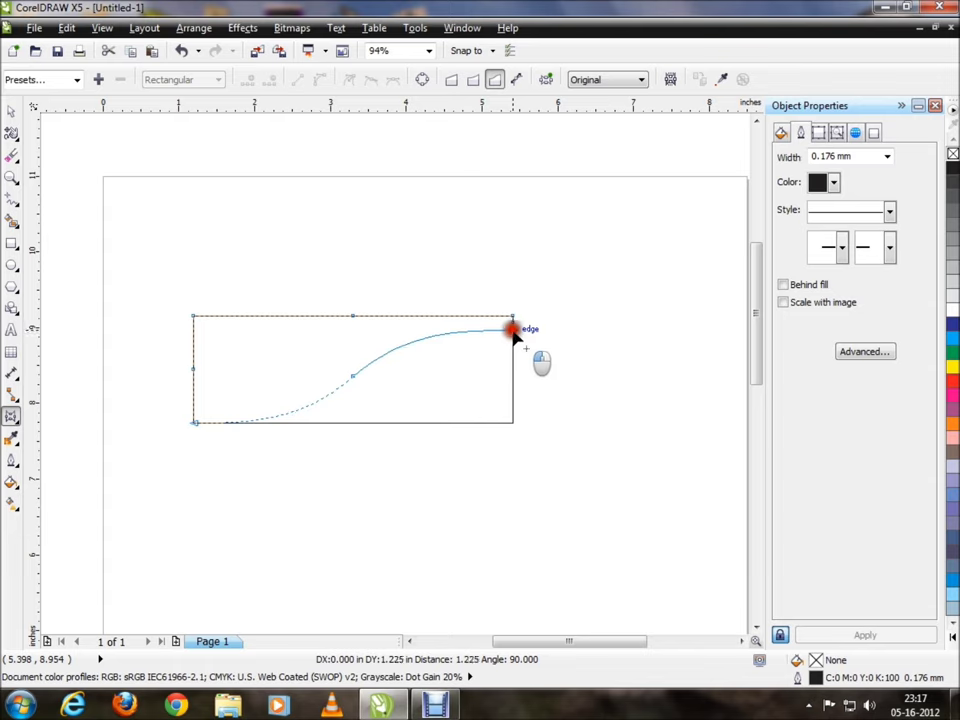
{"action": "left_click_drag", "start_coordinate": [513, 330], "coordinate": [512, 328]}
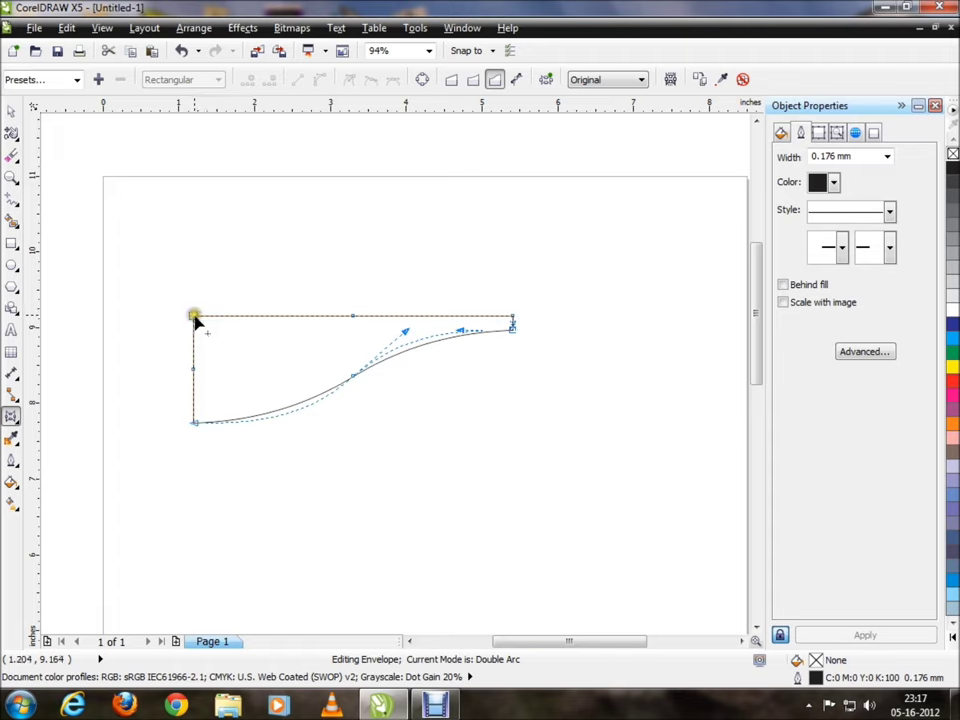
Step: Pull the left end down, then lift it slightly to finish the S-curved ribbon
{"action": "left_click_drag", "start_coordinate": [195, 317], "coordinate": [198, 396]}
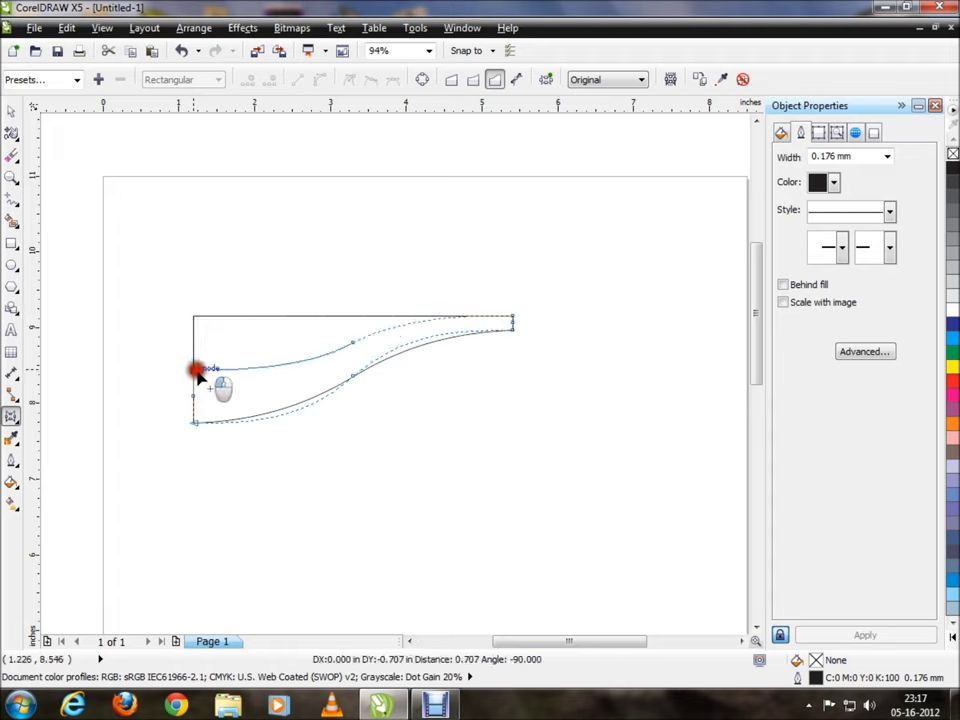
{"action": "left_click_drag", "start_coordinate": [198, 396], "coordinate": [196, 393]}
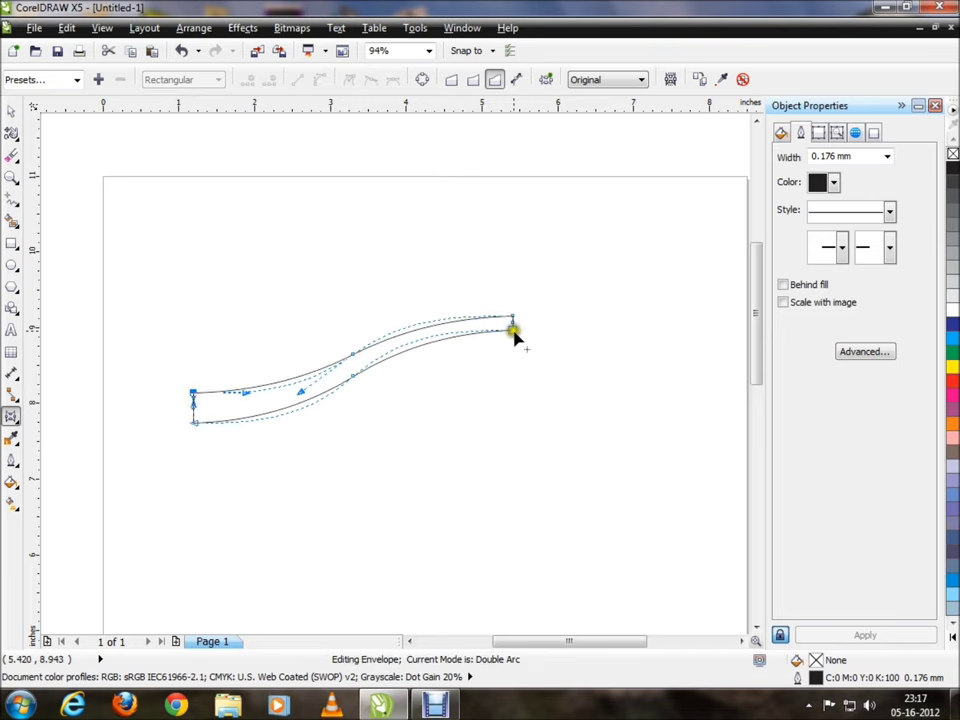
{"action": "left_click_drag", "start_coordinate": [515, 332], "coordinate": [516, 338]}
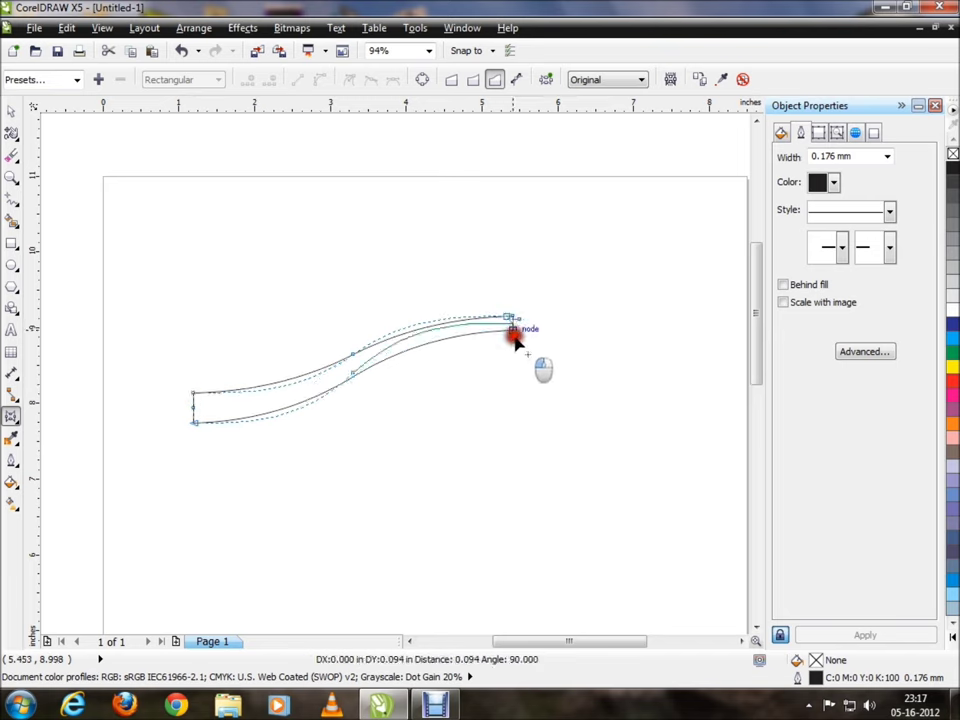
{"action": "left_click_drag", "start_coordinate": [516, 338], "coordinate": [517, 340]}
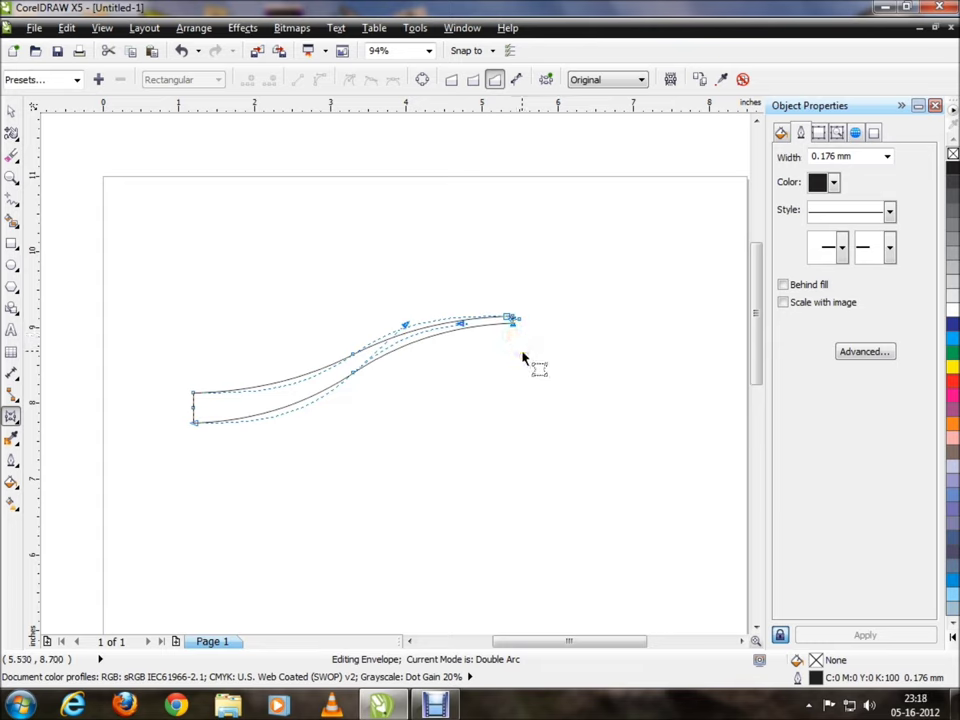
{"action": "left_click", "coordinate": [522, 358]}
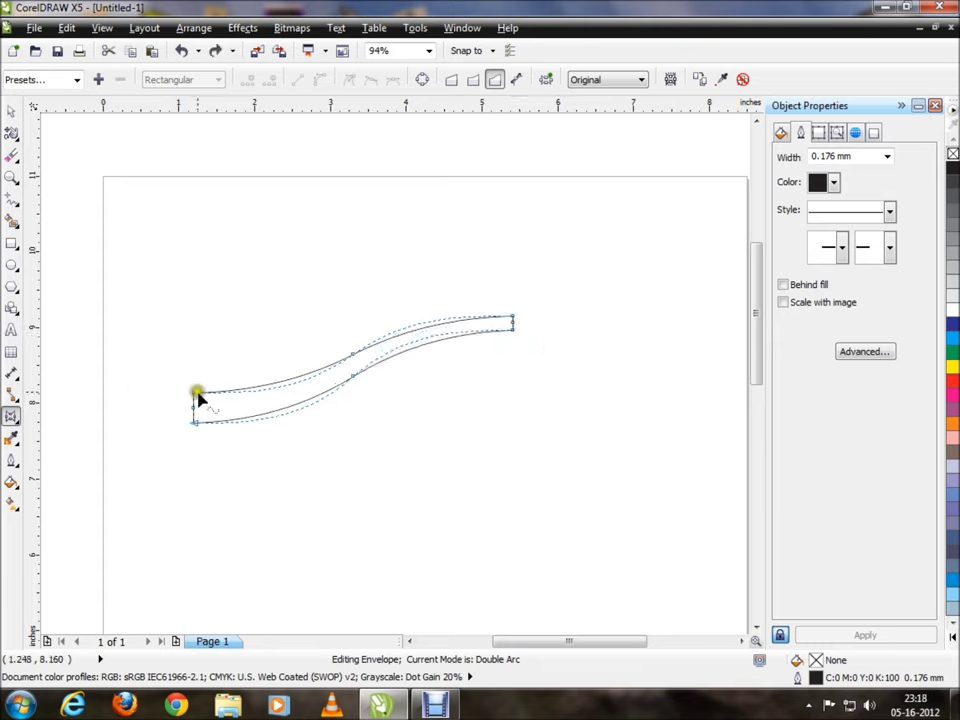
{"action": "left_click_drag", "start_coordinate": [196, 398], "coordinate": [192, 385]}
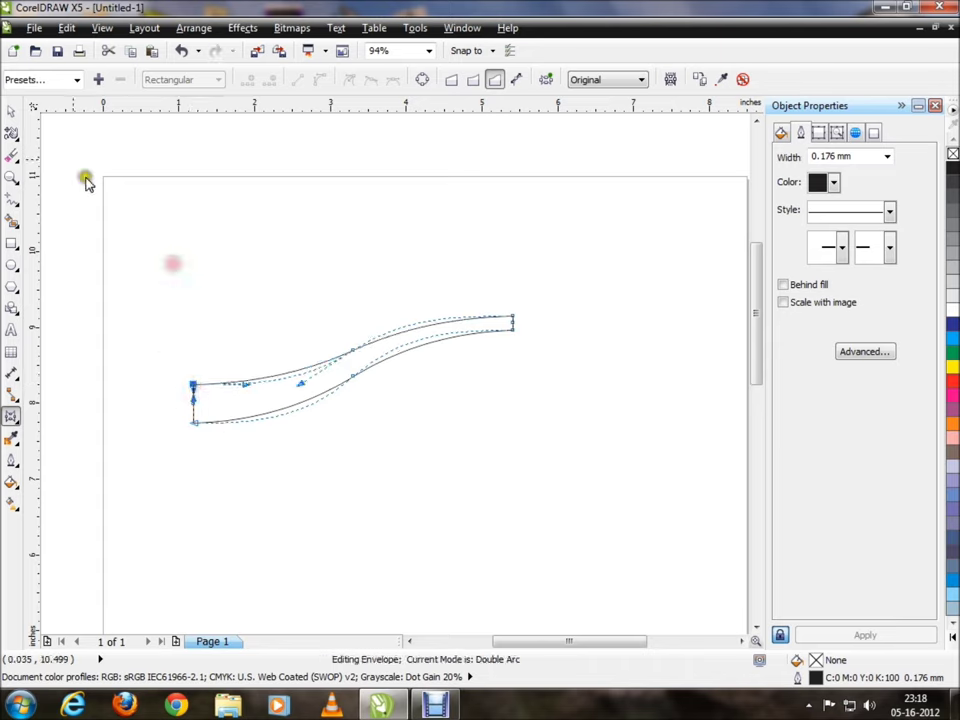
{"action": "left_click", "coordinate": [9, 113]}
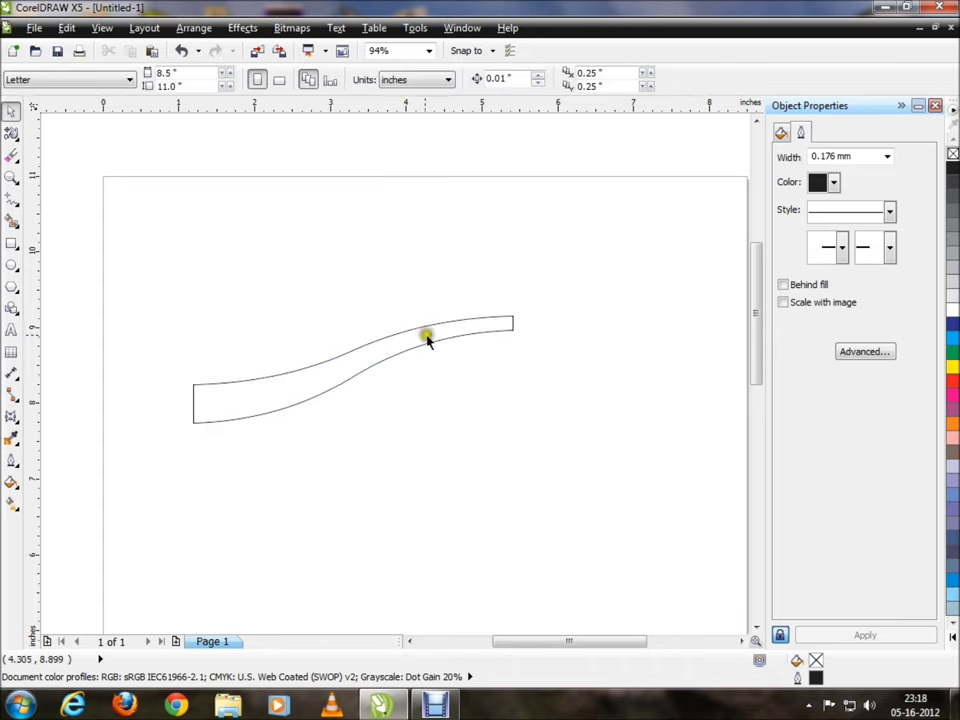
Step: Select the curved ribbon and open its Object Properties, which show No Fill
{"action": "left_click", "coordinate": [394, 343]}
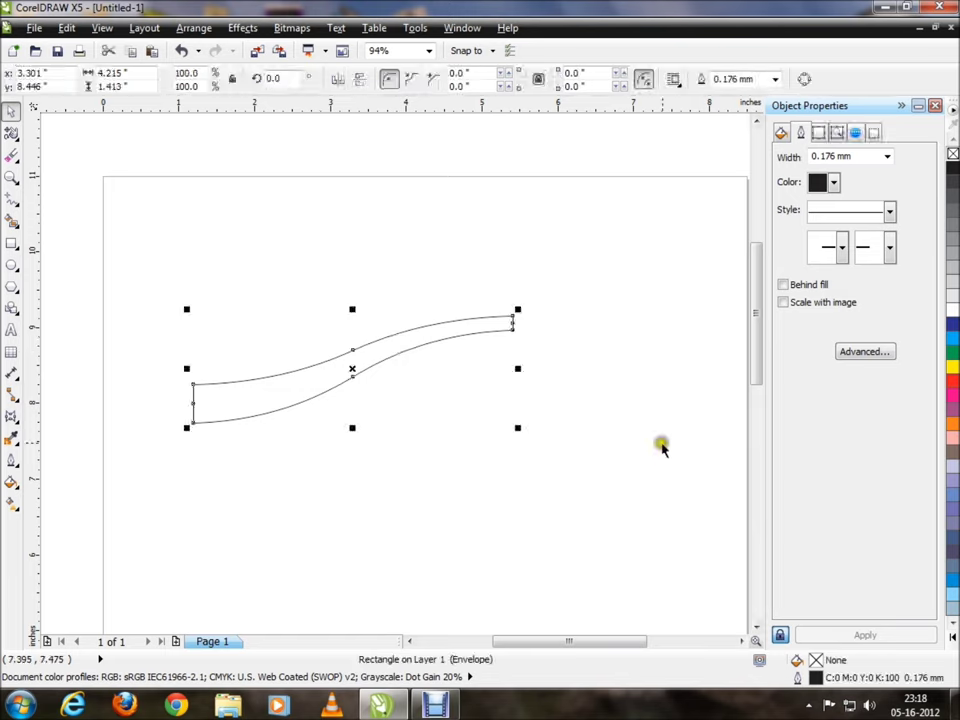
{"action": "left_click", "coordinate": [467, 467]}
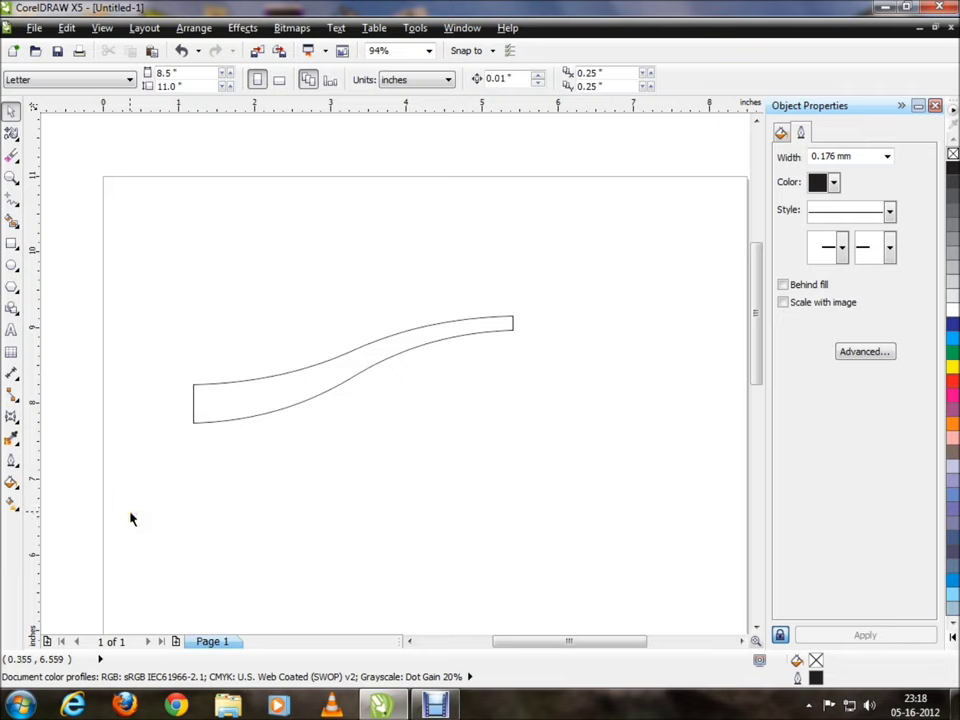
{"action": "left_click", "coordinate": [343, 379]}
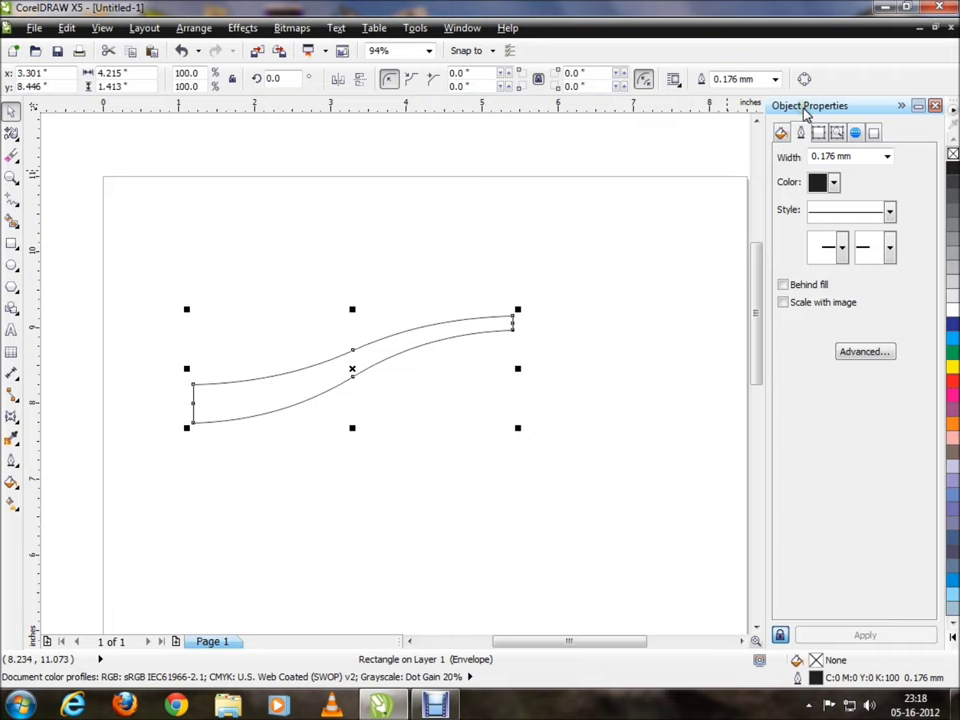
{"action": "left_click", "coordinate": [936, 106]}
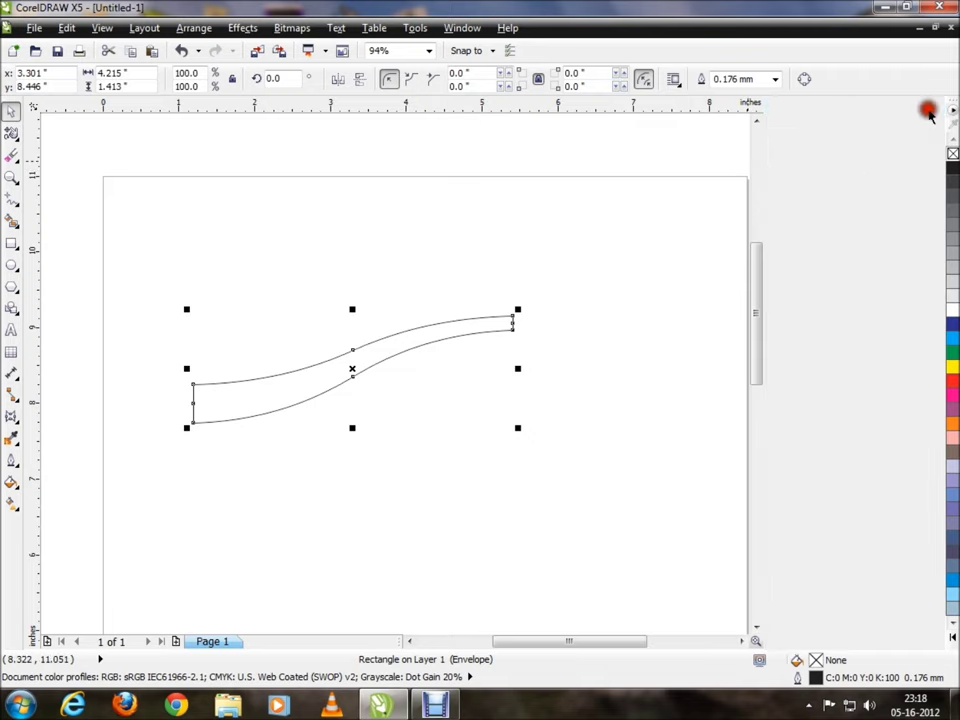
{"action": "right_click", "coordinate": [385, 383]}
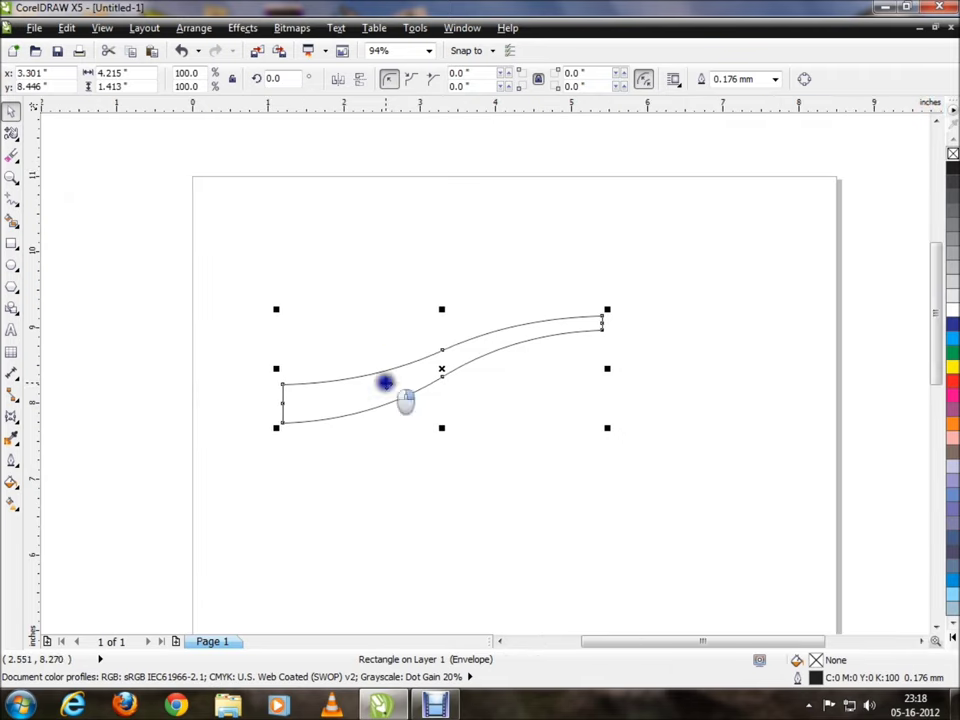
{"action": "right_click", "coordinate": [334, 390]}
{"action": "right_click", "coordinate": [389, 388]}
{"action": "left_click", "coordinate": [474, 360]}
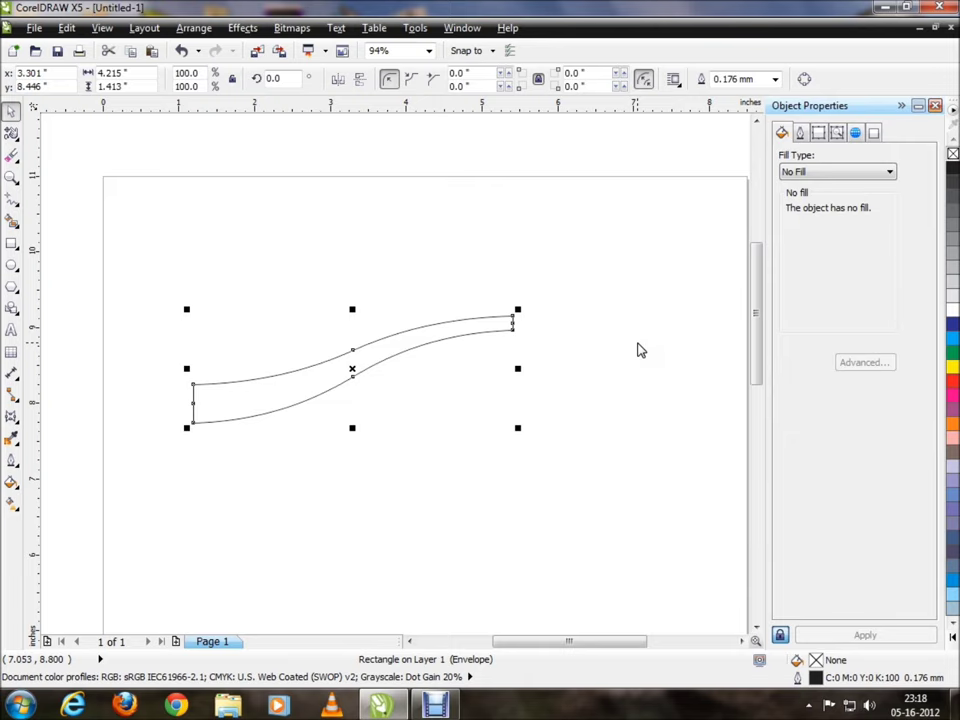
Step: Browse the Object Properties tabs and return to the ribbon's Fill settings
{"action": "left_click", "coordinate": [800, 134]}
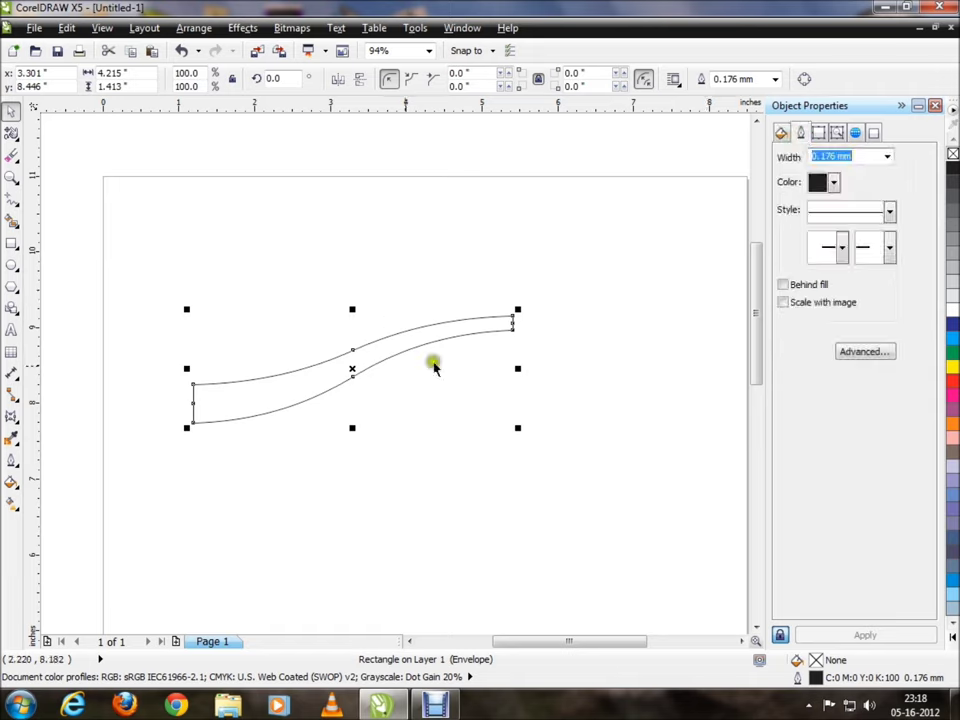
{"action": "left_click", "coordinate": [819, 134]}
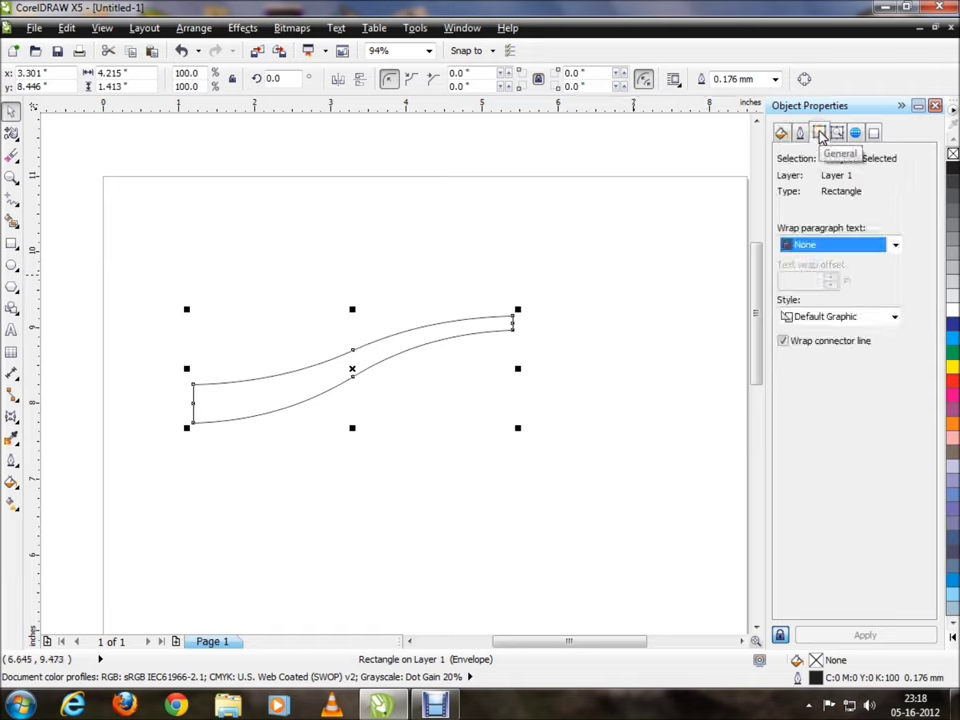
{"action": "left_click", "coordinate": [837, 133]}
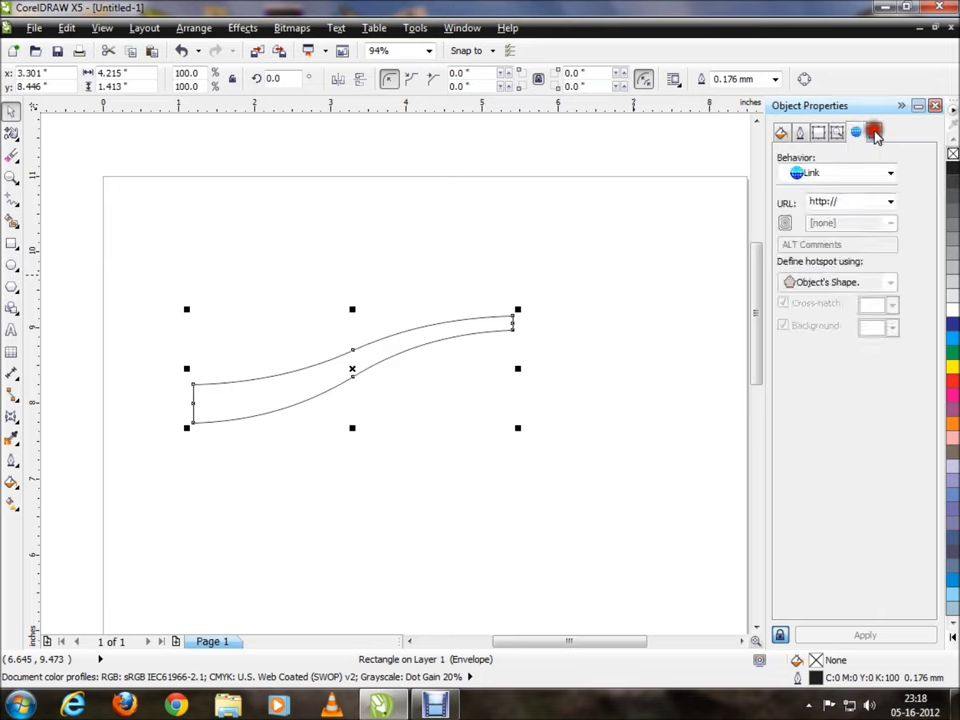
{"action": "left_click", "coordinate": [873, 133]}
{"action": "left_click", "coordinate": [782, 132]}
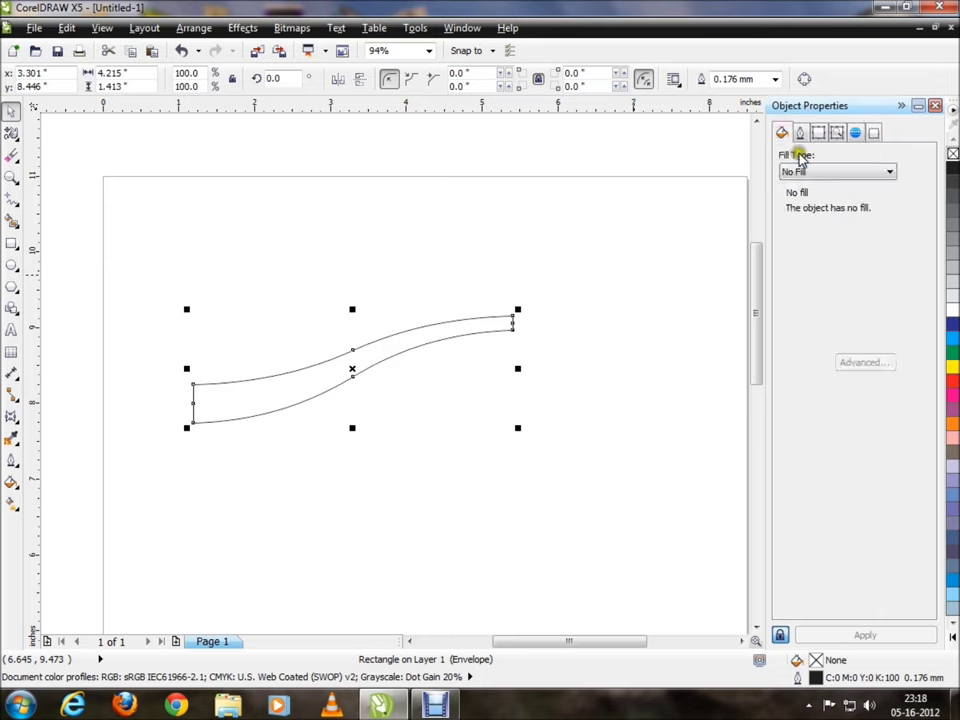
{"action": "left_click", "coordinate": [350, 369]}
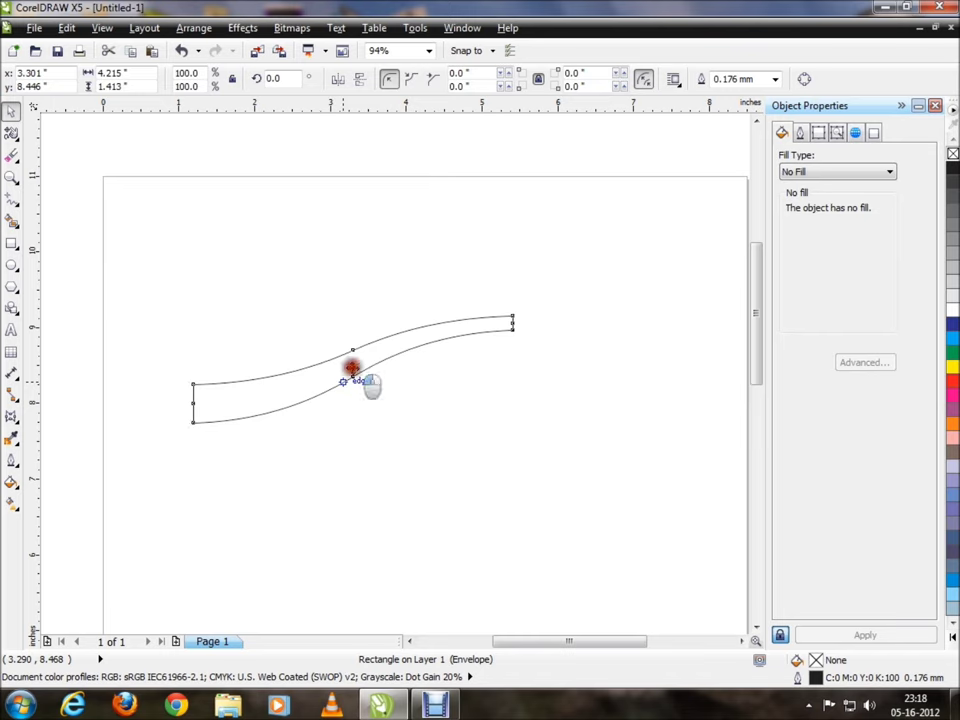
Step: Give the ribbon a Fountain Fill starting from green
{"action": "left_click", "coordinate": [805, 174]}
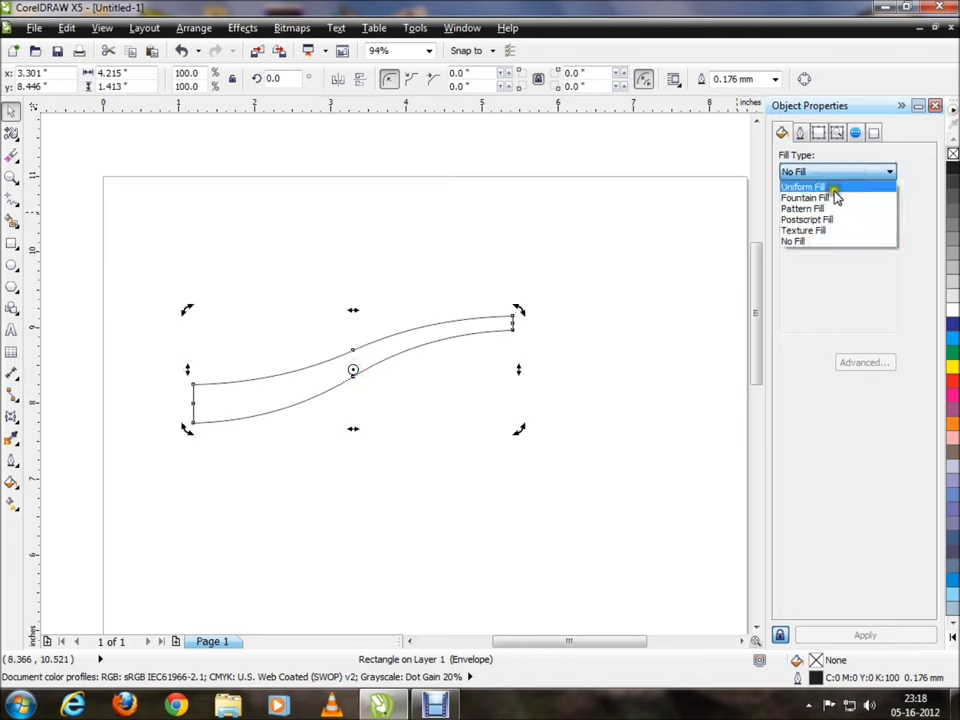
{"action": "left_click", "coordinate": [827, 198]}
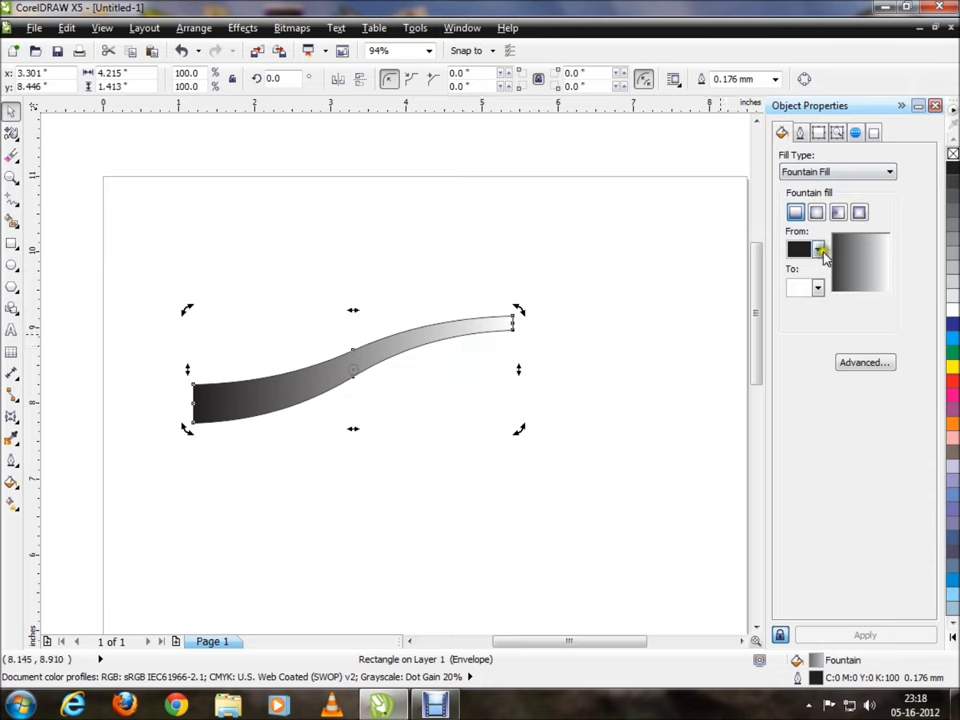
{"action": "left_click", "coordinate": [820, 249]}
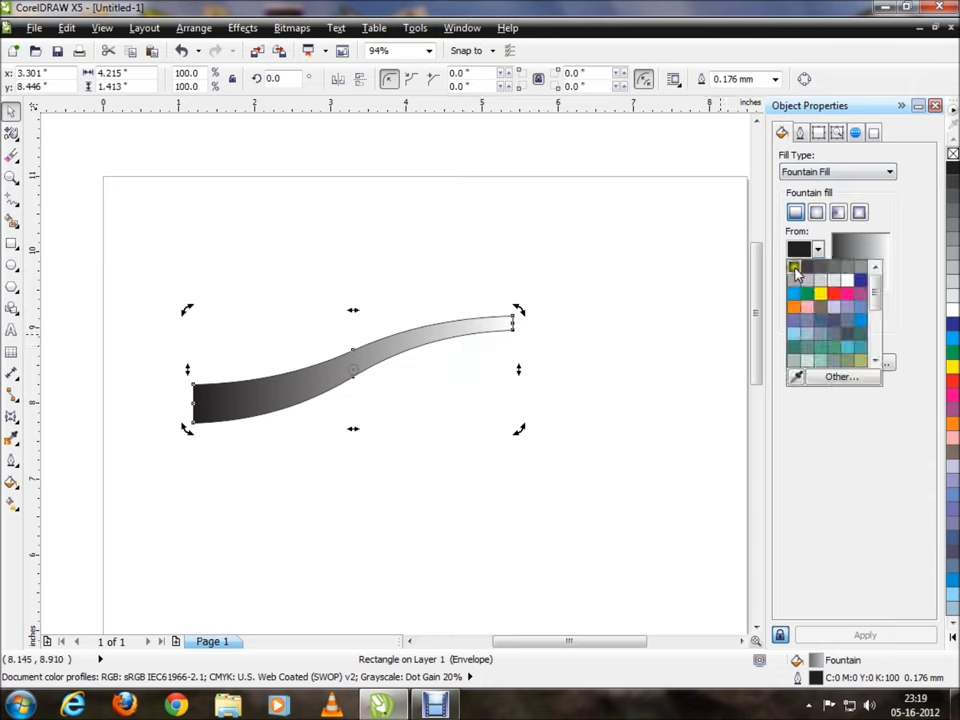
{"action": "left_click", "coordinate": [794, 268]}
{"action": "left_click", "coordinate": [818, 249]}
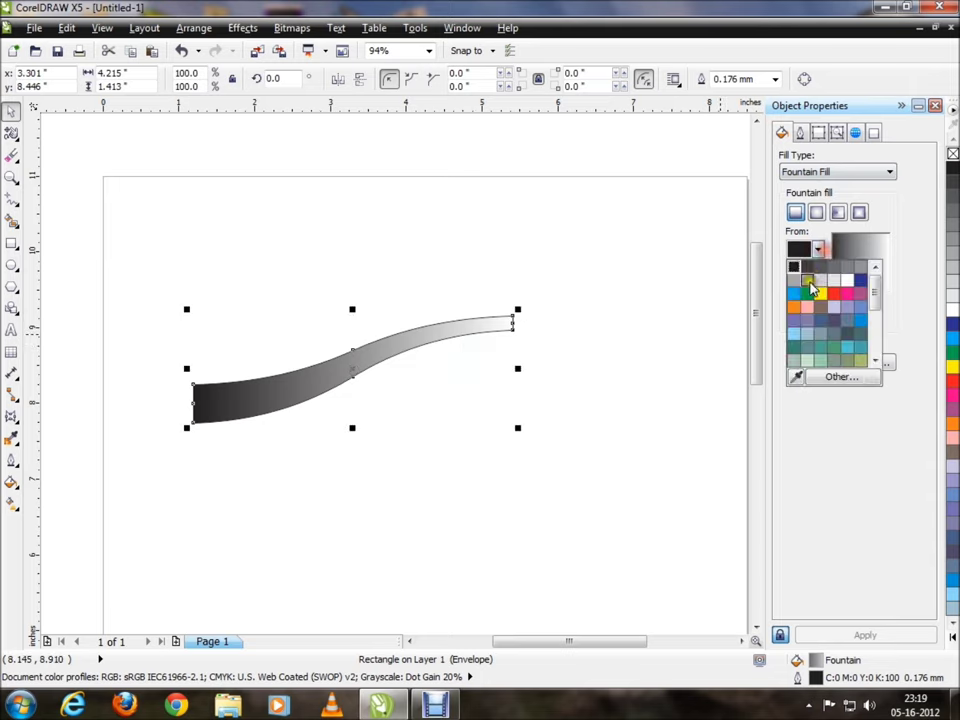
{"action": "left_click", "coordinate": [808, 295]}
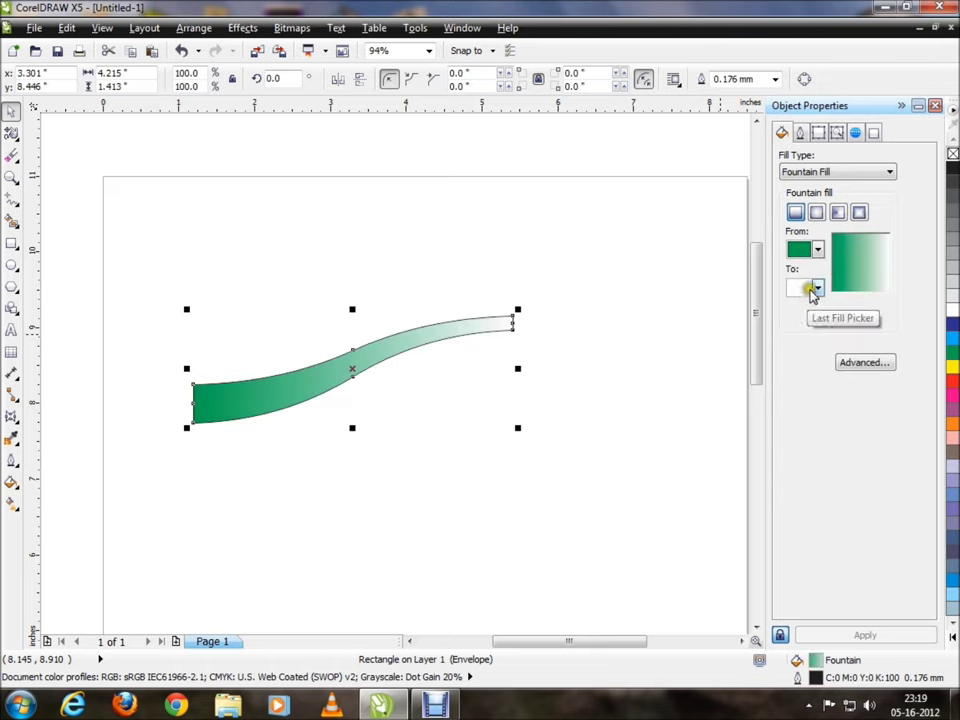
Step: Try radial, conical and square gradients, then settle on a linear green-to-white gradient
{"action": "left_click", "coordinate": [862, 364]}
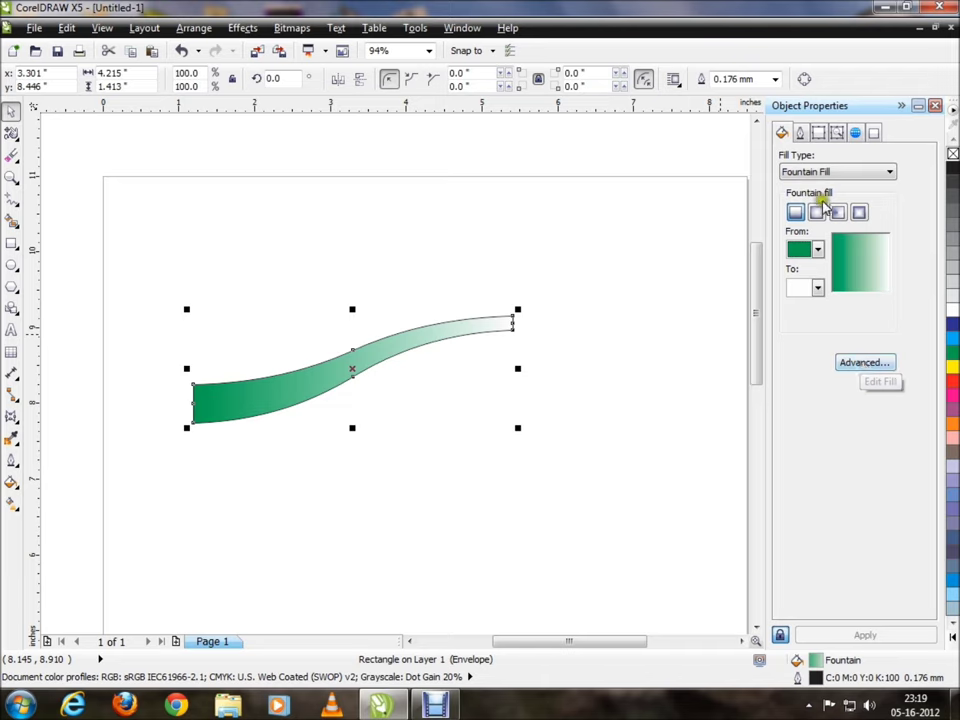
{"action": "left_click", "coordinate": [818, 215]}
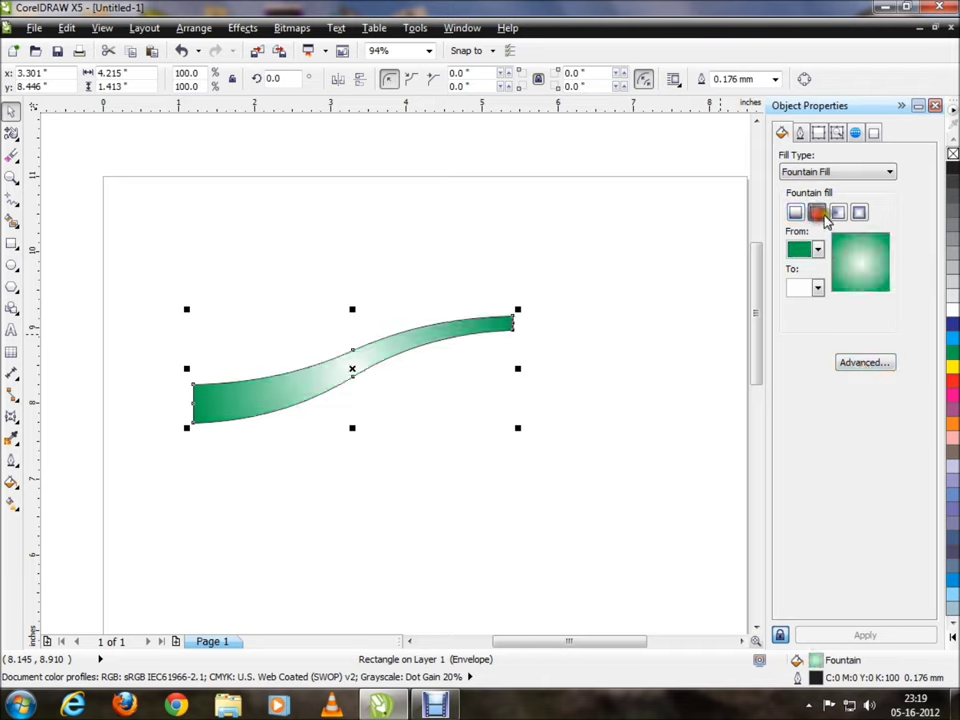
{"action": "left_click", "coordinate": [843, 215]}
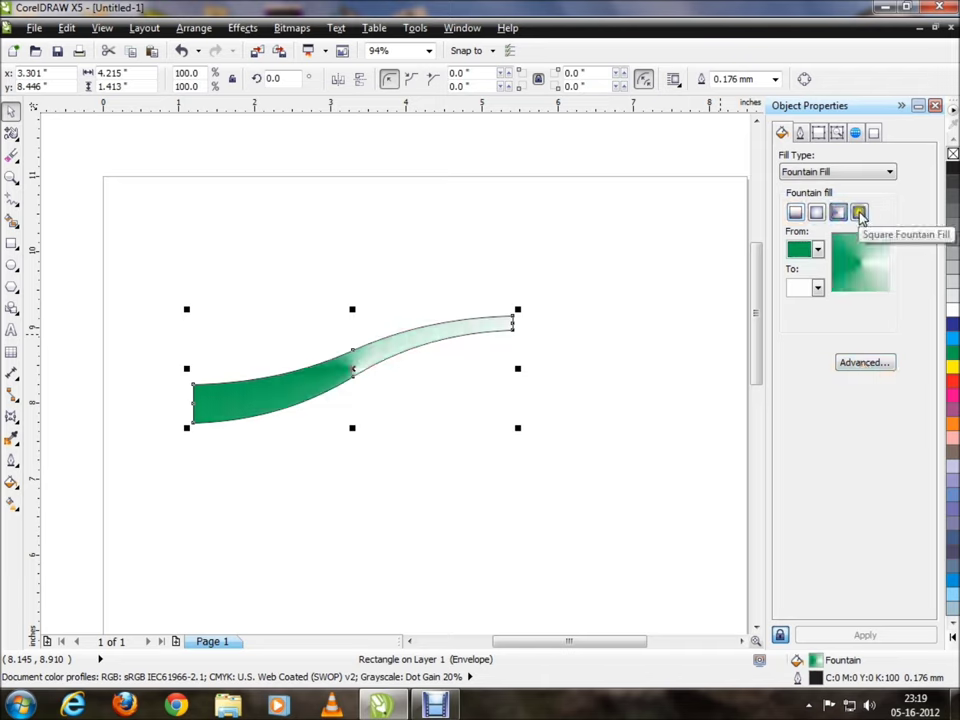
{"action": "left_click", "coordinate": [860, 215]}
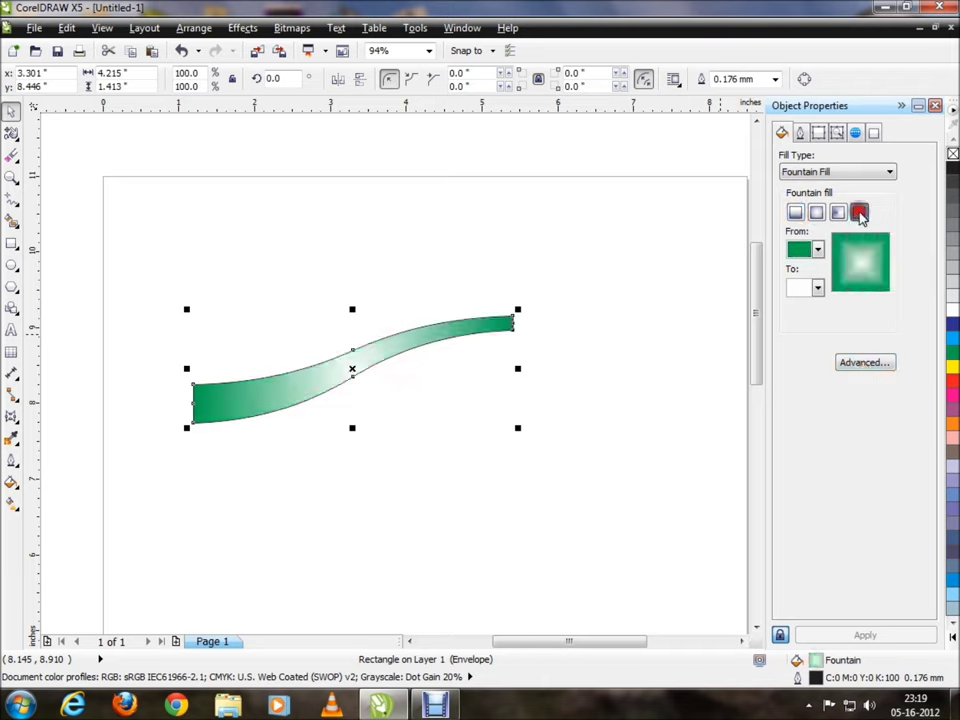
{"action": "left_click", "coordinate": [795, 214]}
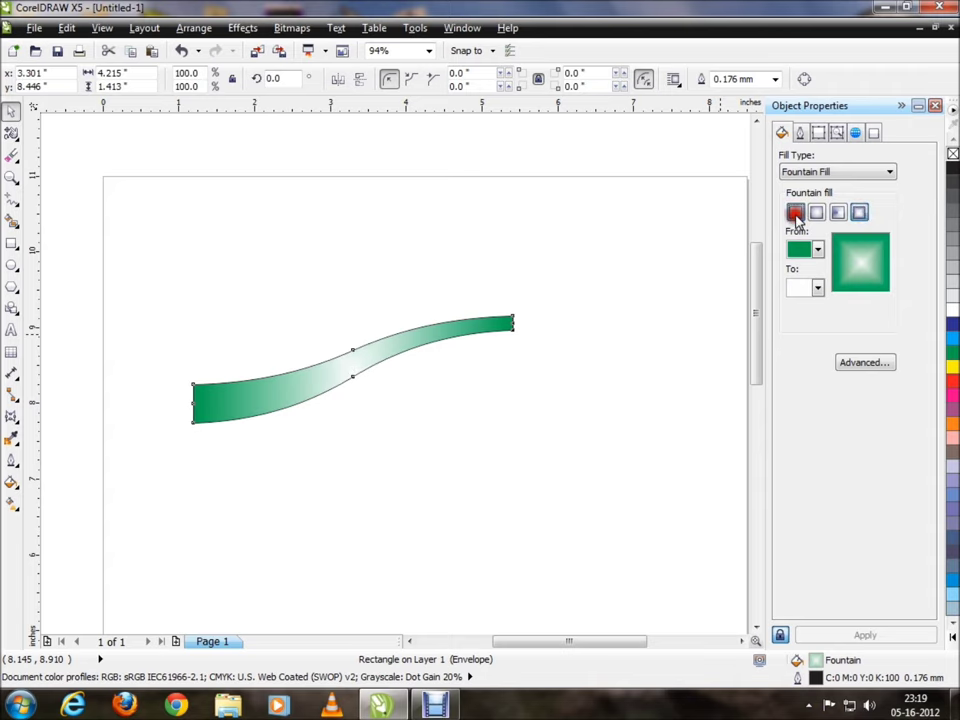
Step: Set the fountain fill mid-point to 32 in the advanced Fountain Fill dialog
{"action": "left_click", "coordinate": [862, 364]}
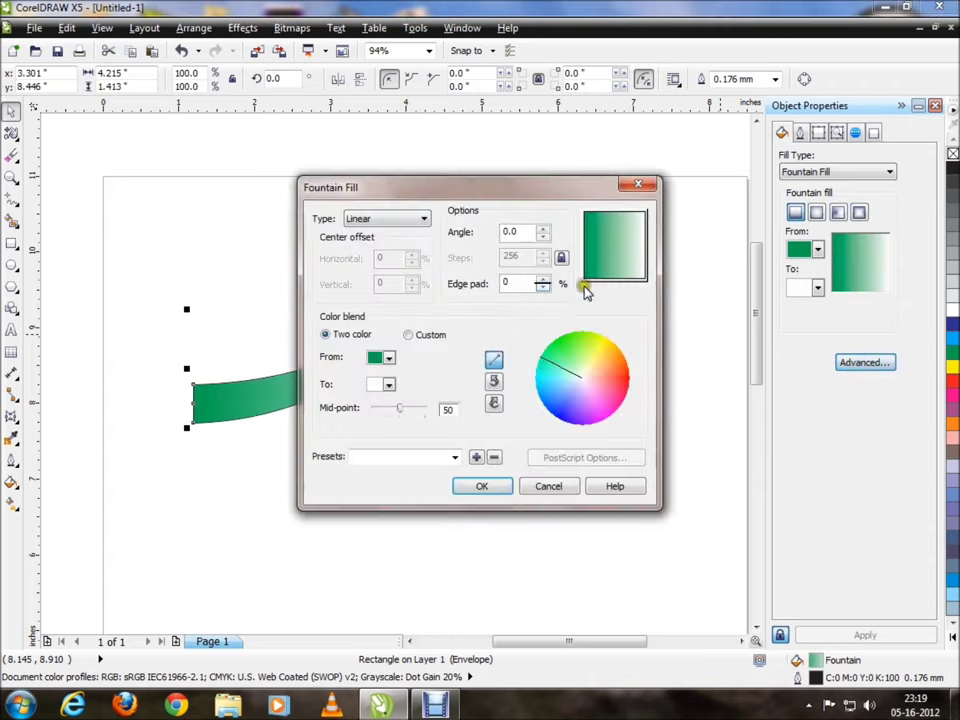
{"action": "mouse_move", "coordinate": [400, 412]}
{"action": "left_mouse_down"}
{"action": "mouse_move", "coordinate": [411, 416]}
{"action": "mouse_move", "coordinate": [400, 412]}
{"action": "left_mouse_up"}
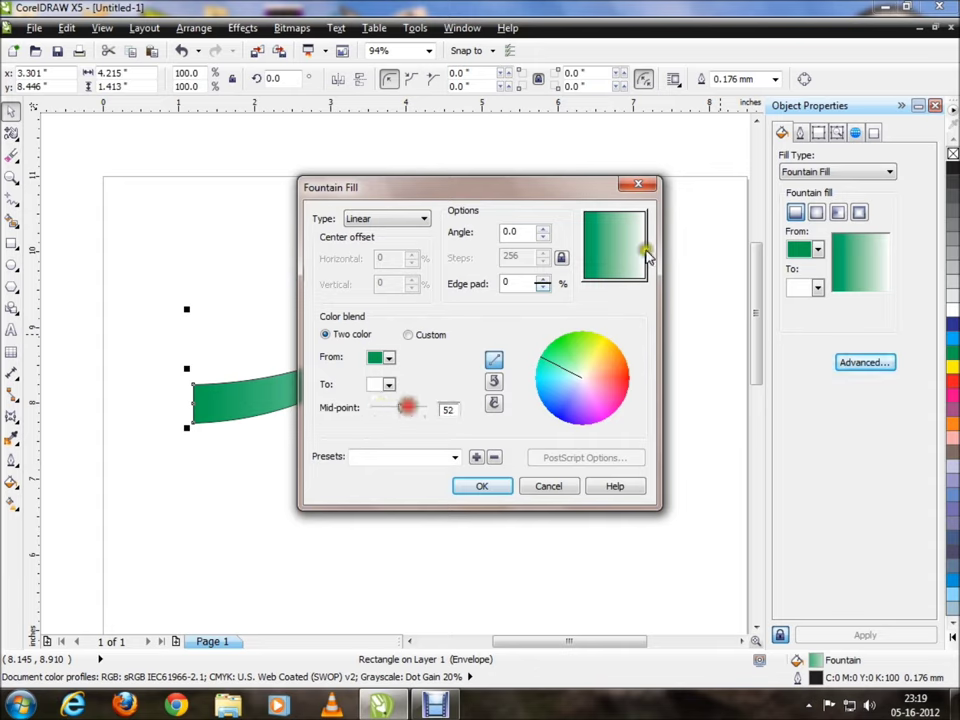
{"action": "left_click_drag", "start_coordinate": [408, 413], "coordinate": [393, 414]}
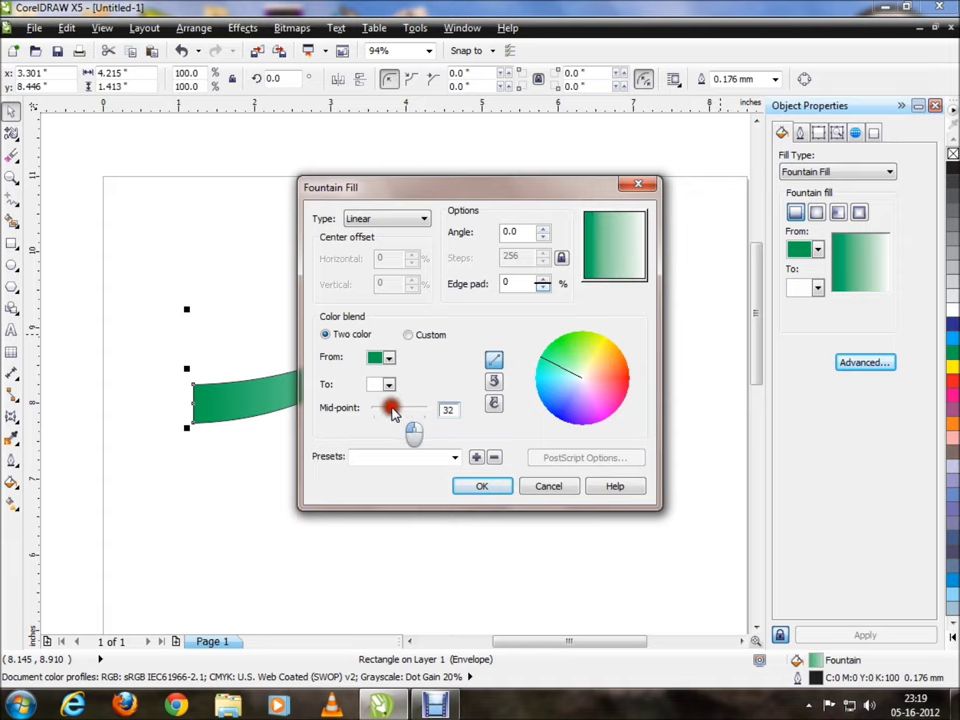
{"action": "left_click", "coordinate": [488, 487]}
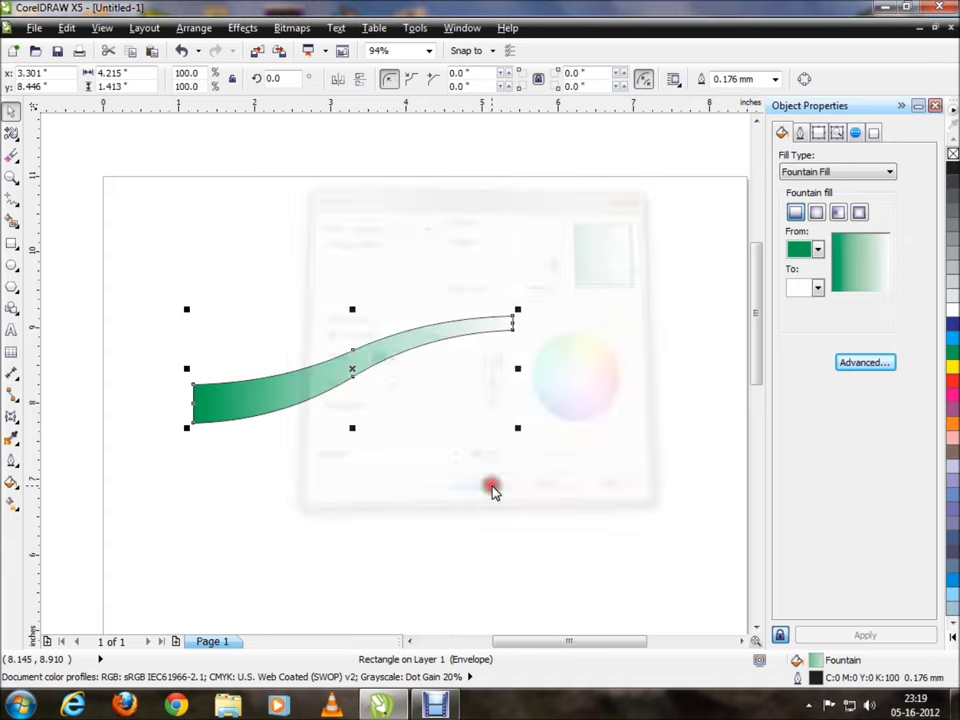
Step: Select the green curved ribbon and copy it
{"action": "left_click", "coordinate": [419, 271]}
{"action": "left_click", "coordinate": [489, 358]}
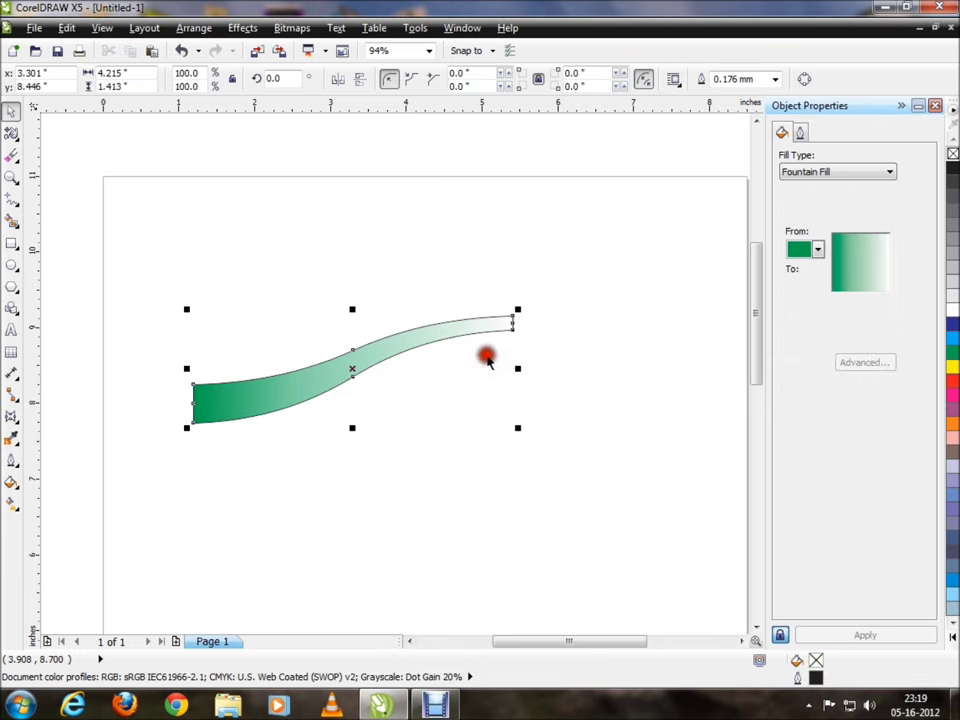
{"action": "left_click", "coordinate": [431, 443]}
{"action": "left_click", "coordinate": [594, 372]}
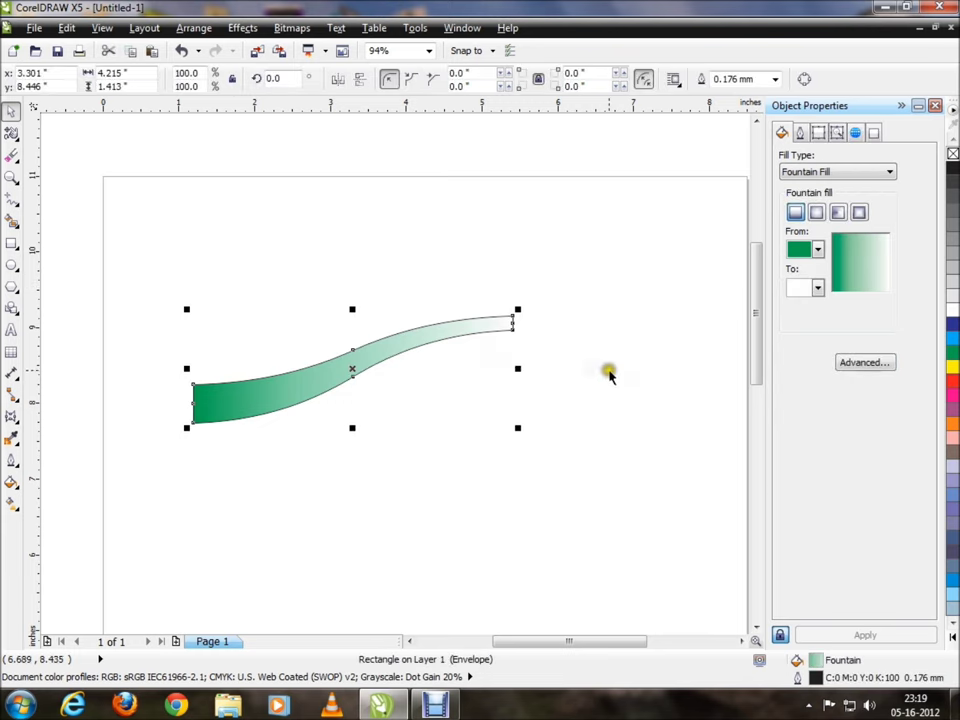
{"action": "right_click", "coordinate": [351, 367]}
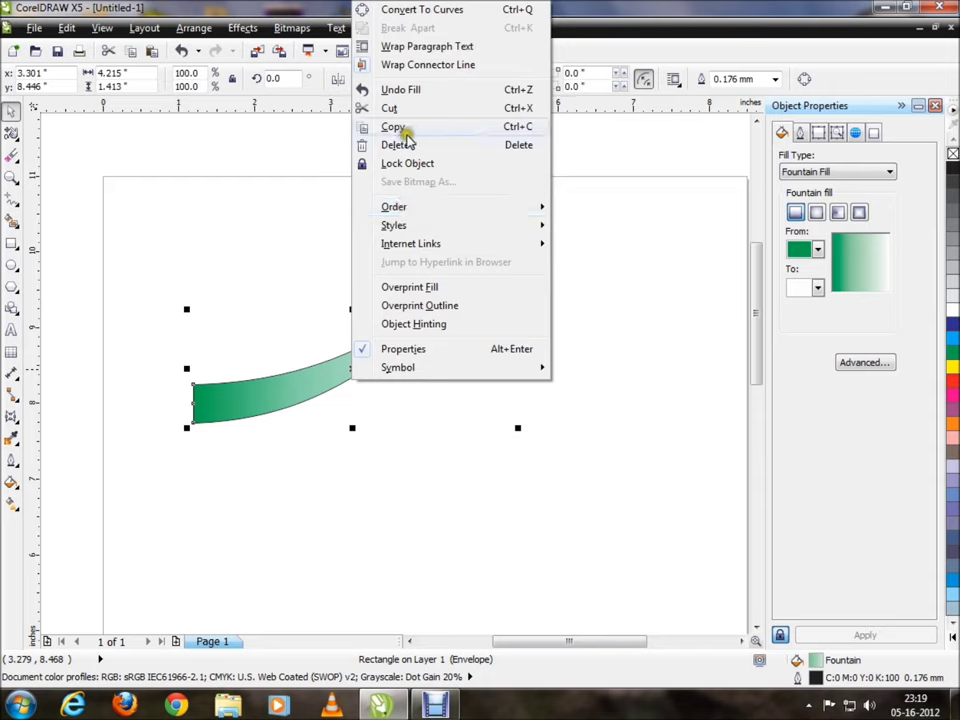
{"action": "left_click", "coordinate": [402, 128]}
{"action": "left_click", "coordinate": [430, 510]}
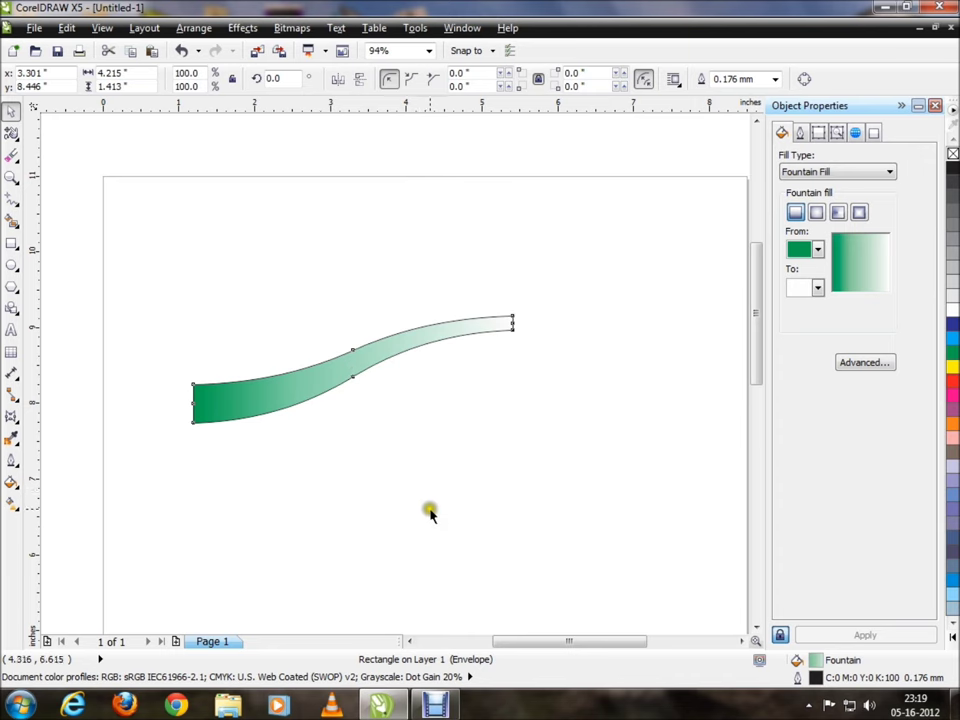
Step: Paste a copy of the ribbon and drag it above the original
{"action": "right_click", "coordinate": [364, 362]}
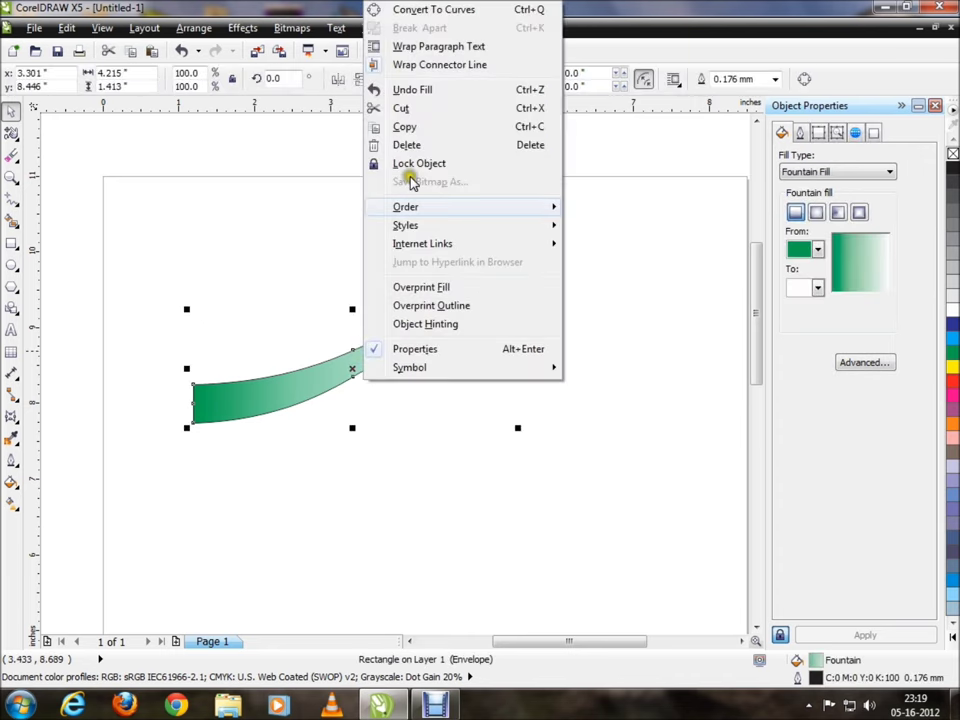
{"action": "left_click", "coordinate": [386, 505]}
{"action": "right_click", "coordinate": [388, 490]}
{"action": "left_click", "coordinate": [358, 497]}
{"action": "right_click", "coordinate": [400, 498]}
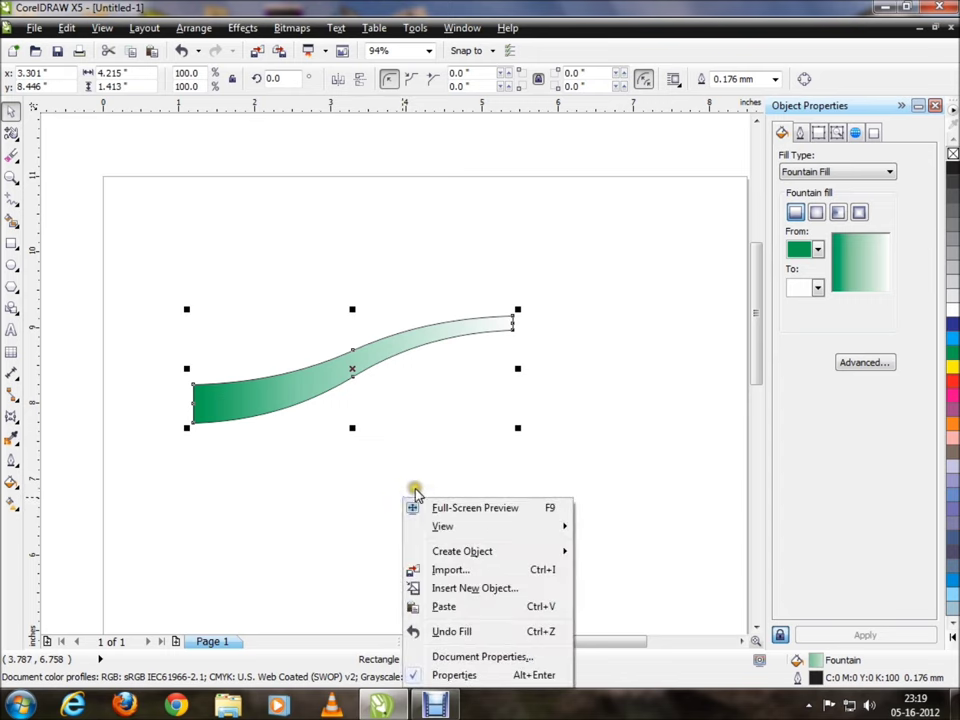
{"action": "left_click", "coordinate": [372, 490]}
{"action": "right_click", "coordinate": [372, 490]}
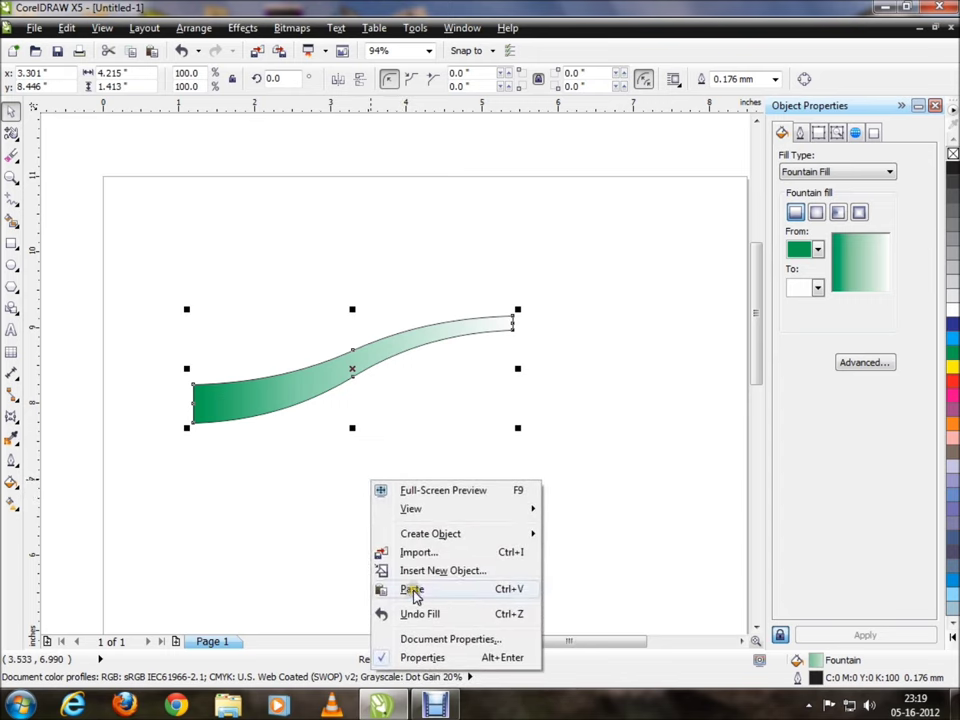
{"action": "key", "text": "Escape"}
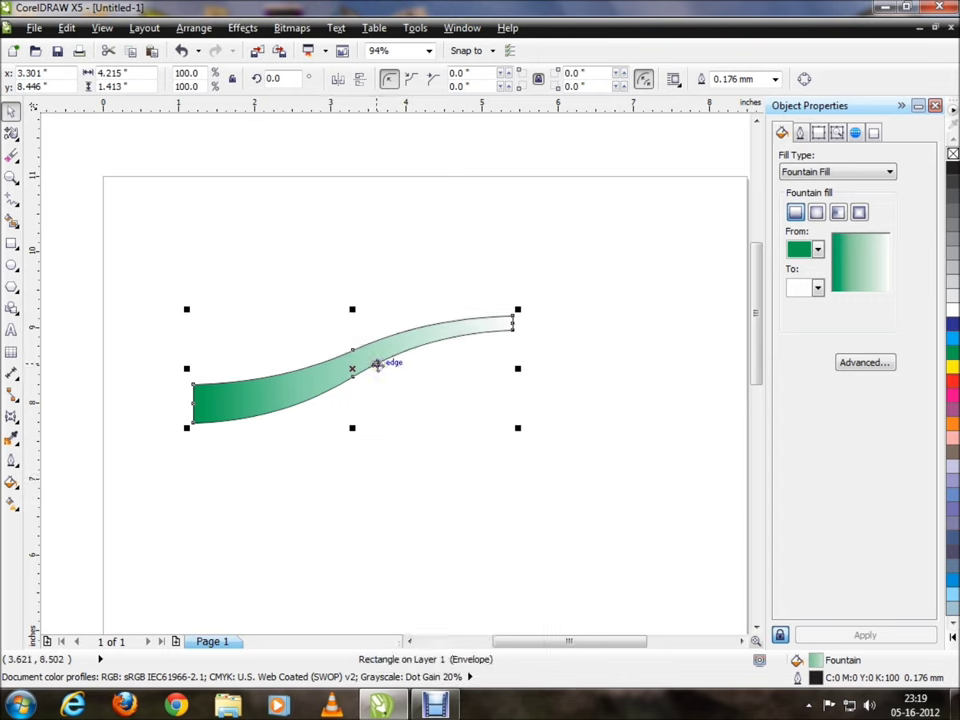
{"action": "left_click_drag", "start_coordinate": [392, 345], "coordinate": [387, 220]}
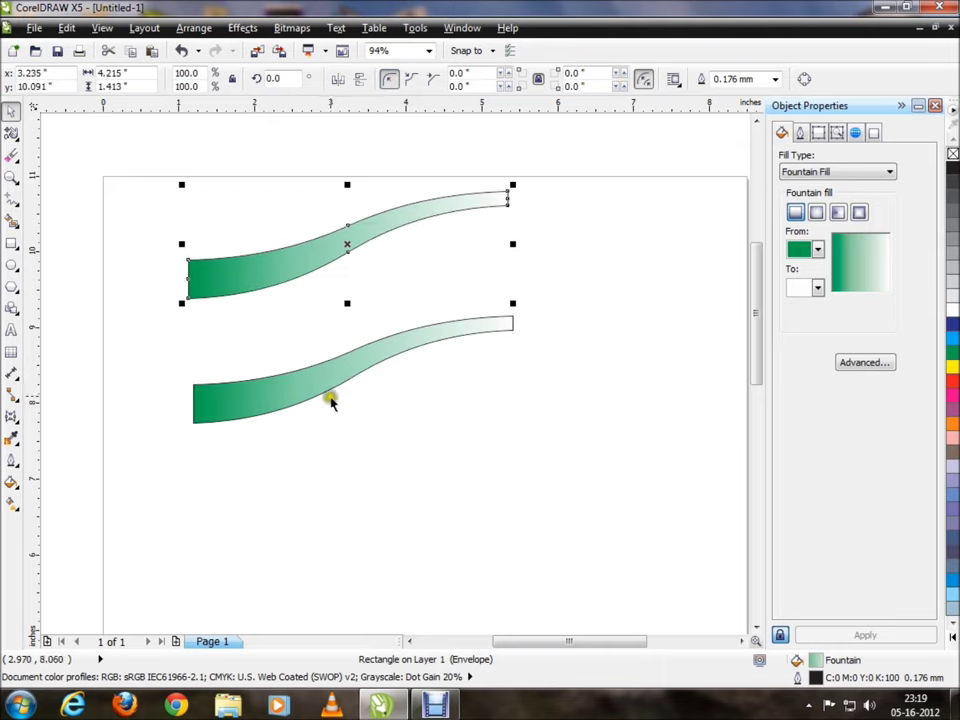
{"action": "left_click", "coordinate": [181, 53]}
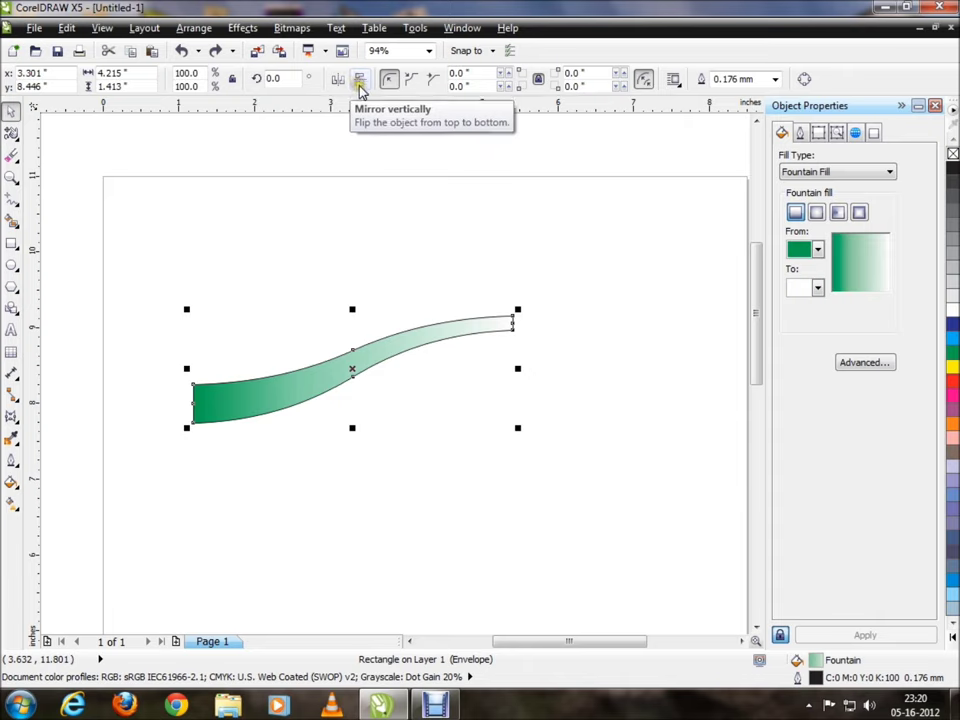
Step: Mirror the ribbon copy vertically and horizontally over the original, then deselect
{"action": "left_click", "coordinate": [361, 86]}
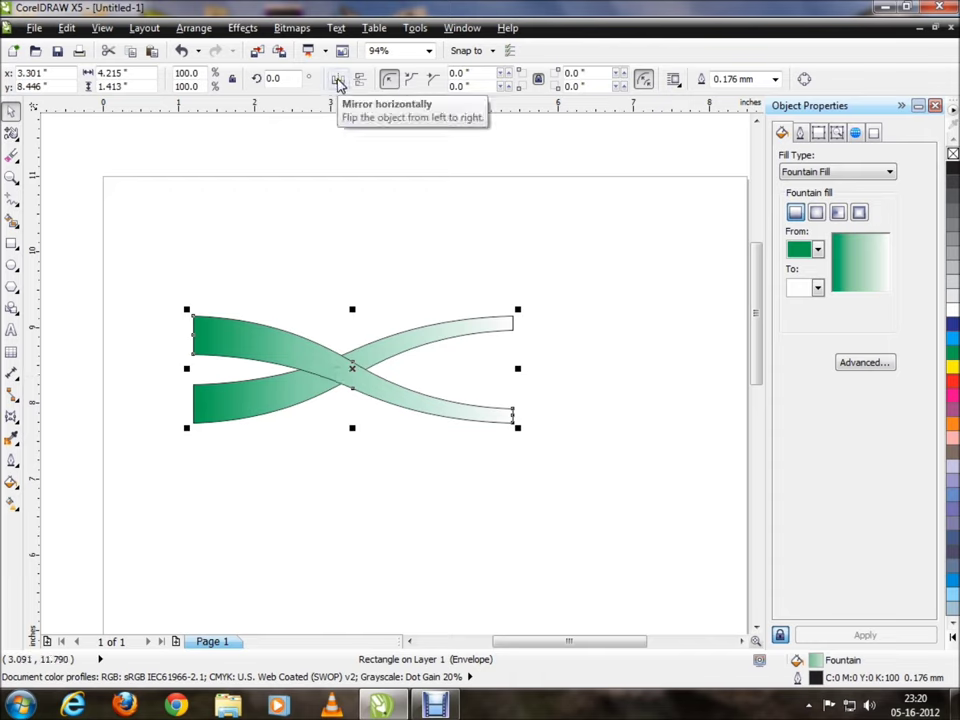
{"action": "left_click", "coordinate": [338, 84]}
{"action": "left_click", "coordinate": [576, 255]}
{"action": "left_click_drag", "start_coordinate": [597, 249], "coordinate": [107, 551]}
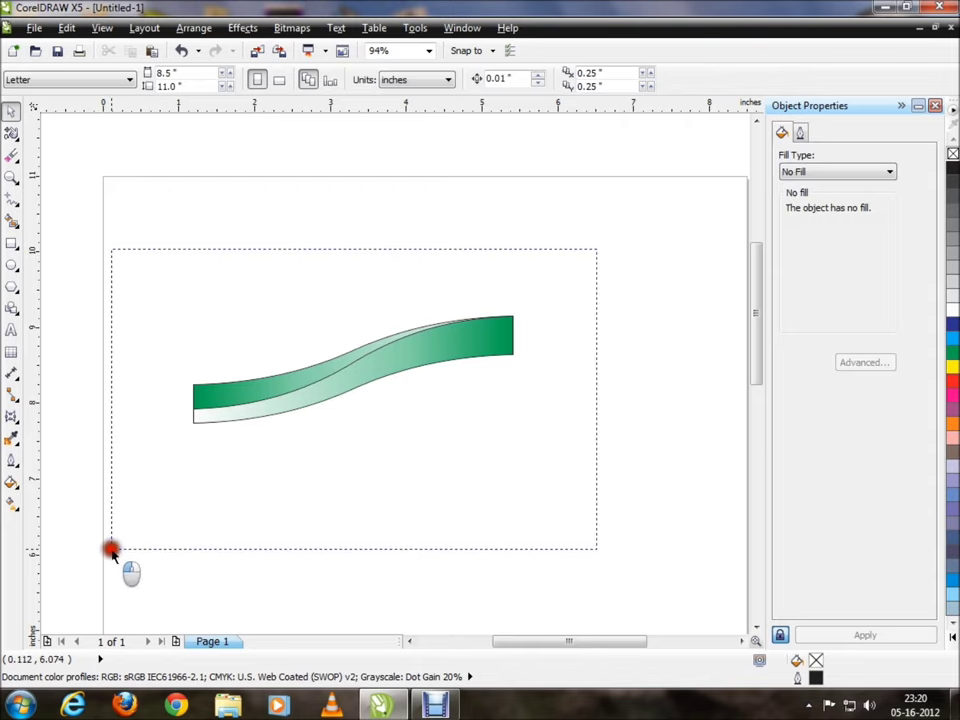
Step: Marquee-select both overlapping ribbon pieces and set their outline width to None
{"action": "left_click_drag", "start_coordinate": [596, 247], "coordinate": [640, 367]}
{"action": "left_click_drag", "start_coordinate": [544, 266], "coordinate": [108, 537]}
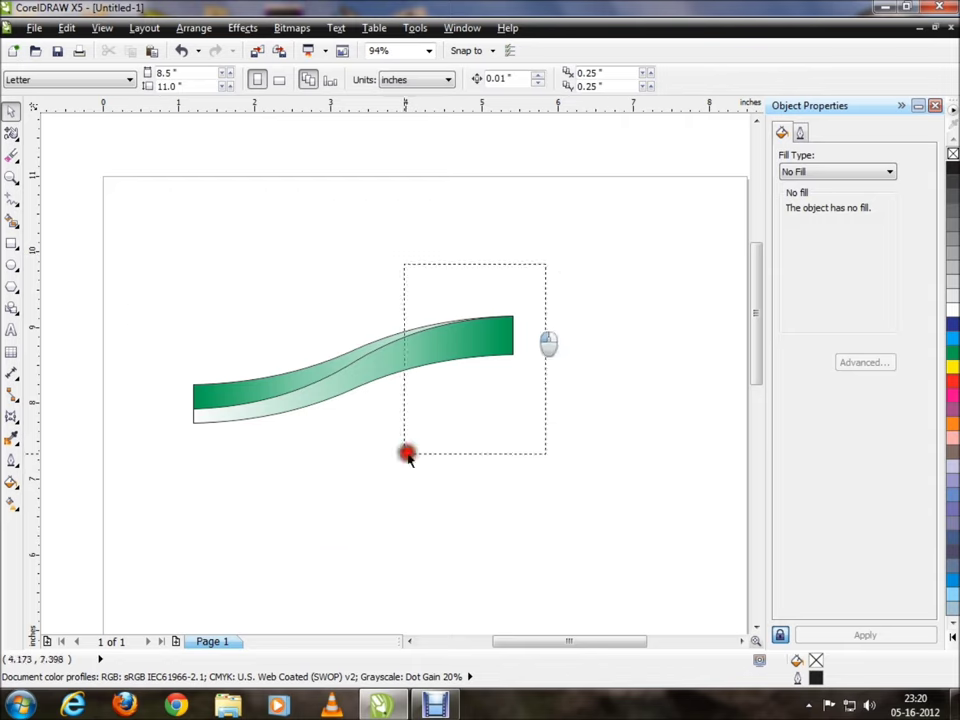
{"action": "left_click", "coordinate": [801, 134]}
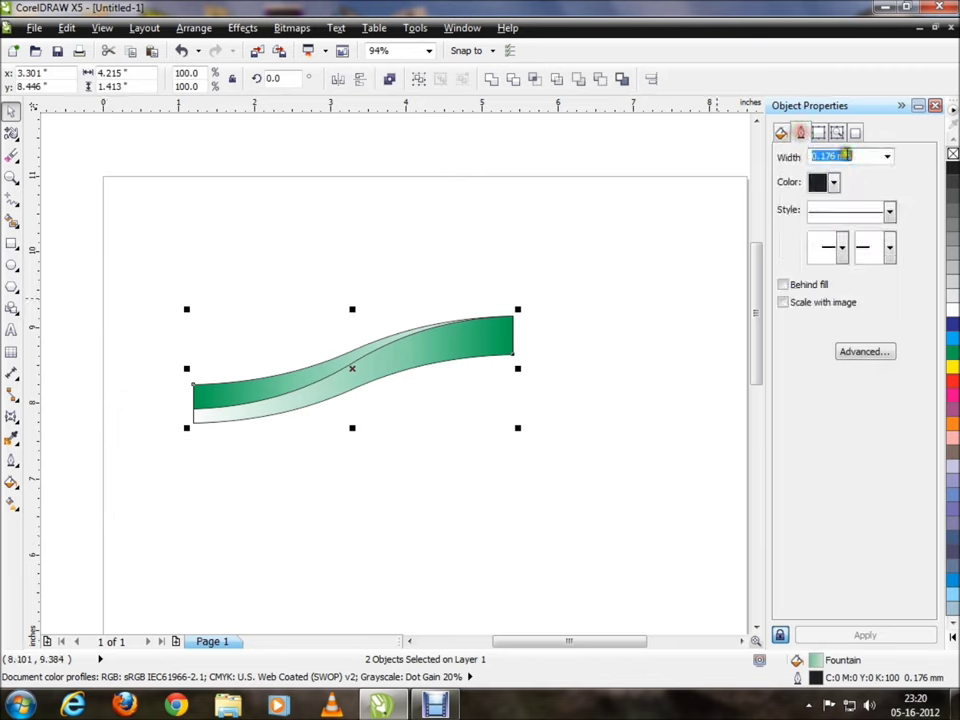
{"action": "left_click", "coordinate": [887, 156]}
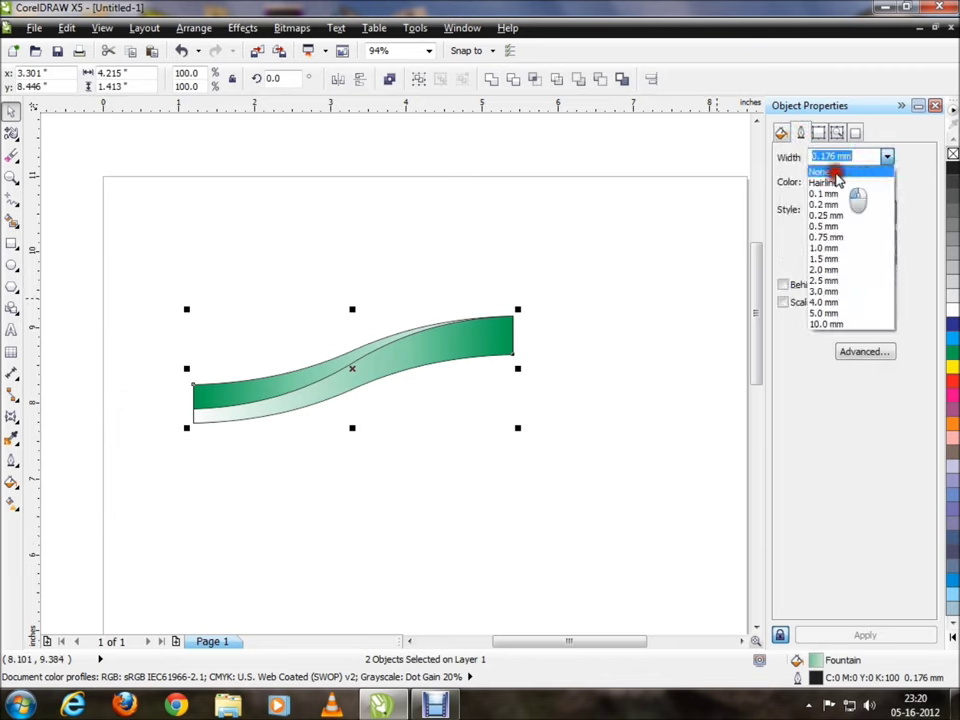
{"action": "left_click", "coordinate": [831, 172]}
{"action": "left_click", "coordinate": [598, 438]}
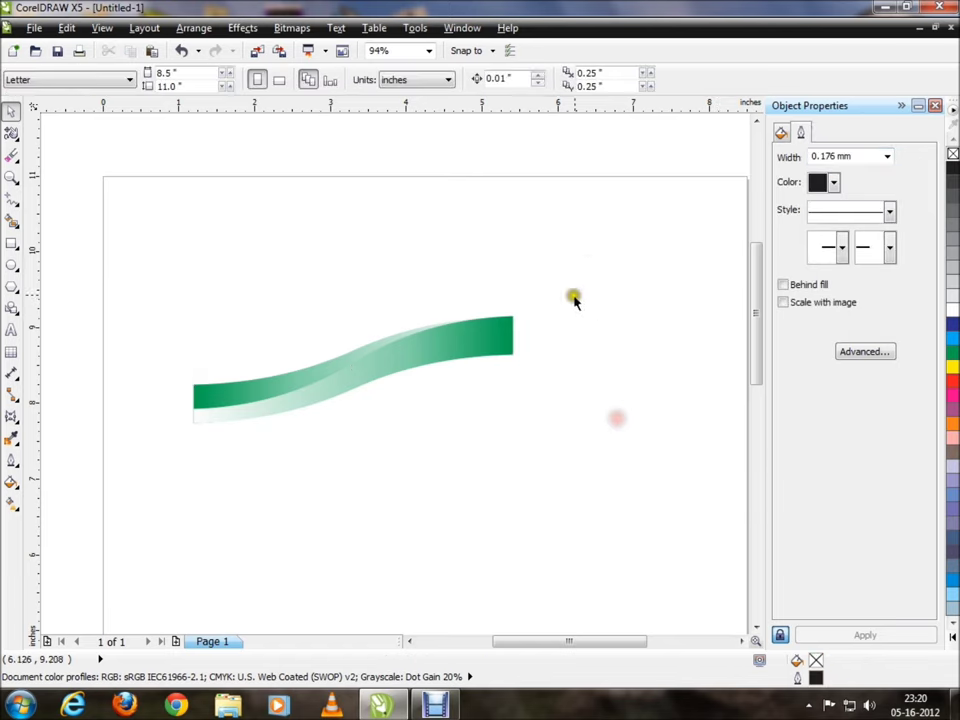
{"action": "mouse_move", "coordinate": [581, 268]}
{"action": "left_mouse_down"}
{"action": "mouse_move", "coordinate": [298, 543]}
{"action": "mouse_move", "coordinate": [230, 536]}
{"action": "left_mouse_up"}
{"action": "left_click", "coordinate": [489, 446]}
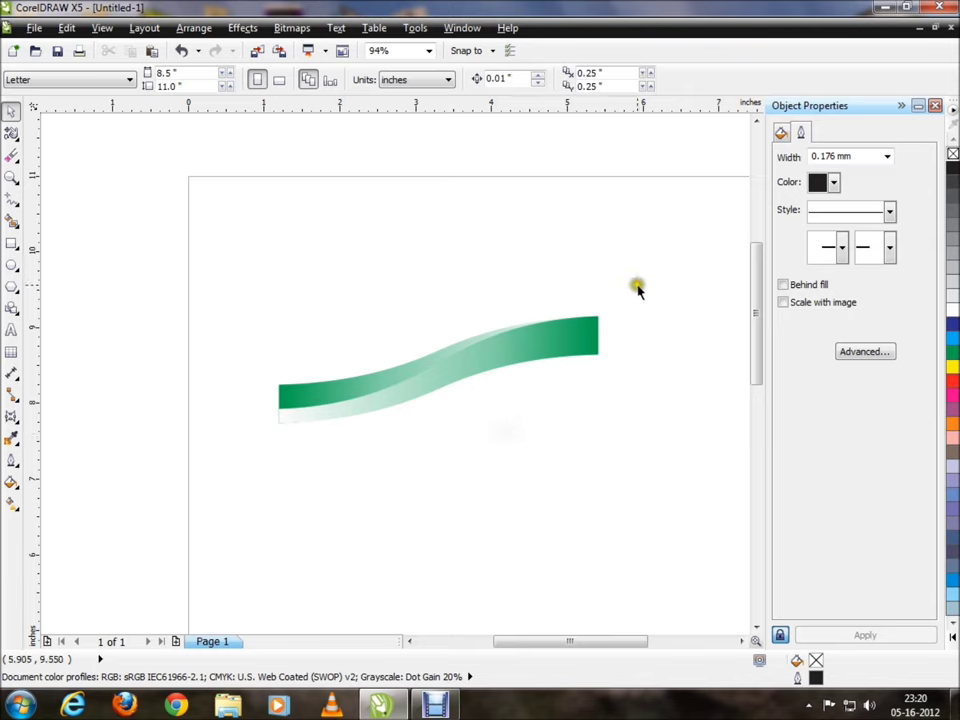
Step: Copy the top ribbon piece and paste a duplicate in place
{"action": "left_click_drag", "start_coordinate": [654, 268], "coordinate": [213, 532]}
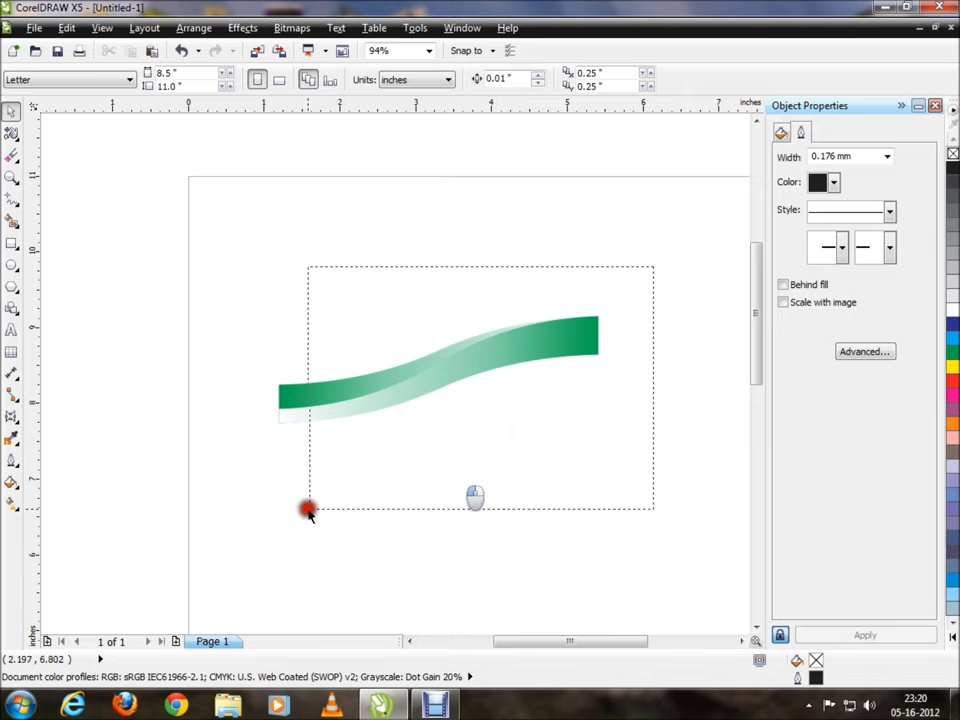
{"action": "left_click", "coordinate": [343, 482]}
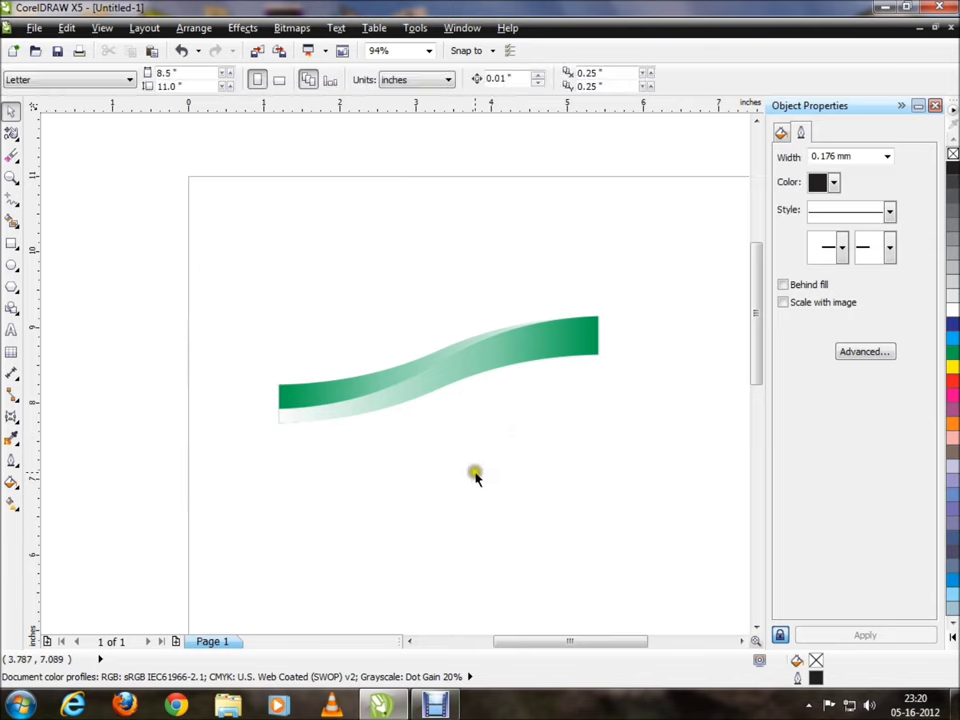
{"action": "left_click_drag", "start_coordinate": [634, 287], "coordinate": [626, 452]}
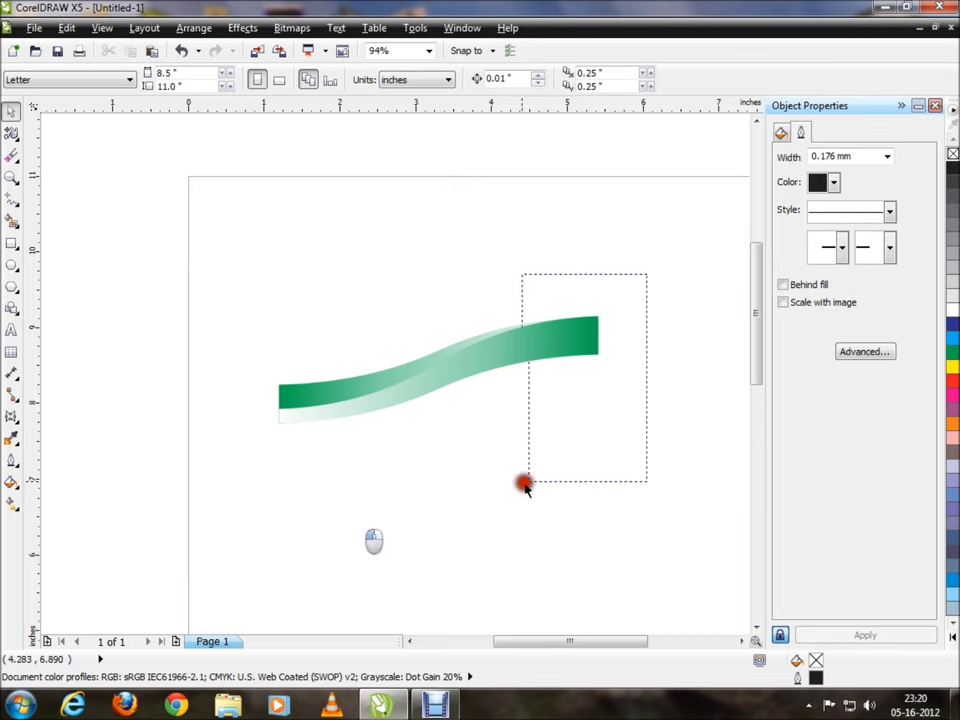
{"action": "left_click", "coordinate": [562, 468]}
{"action": "left_click", "coordinate": [546, 344]}
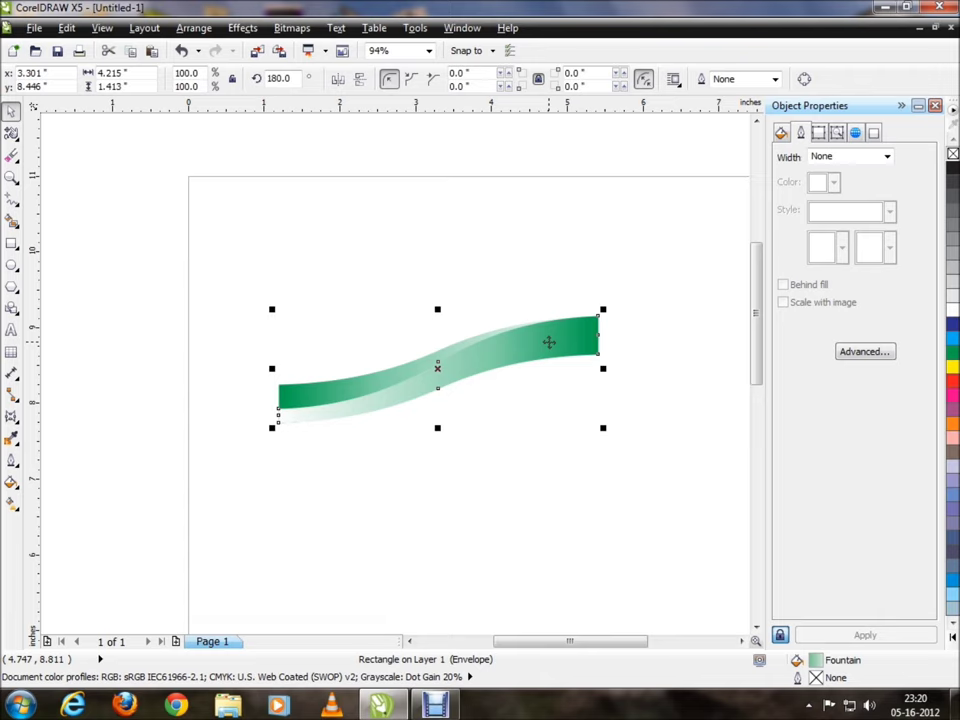
{"action": "right_click", "coordinate": [549, 342]}
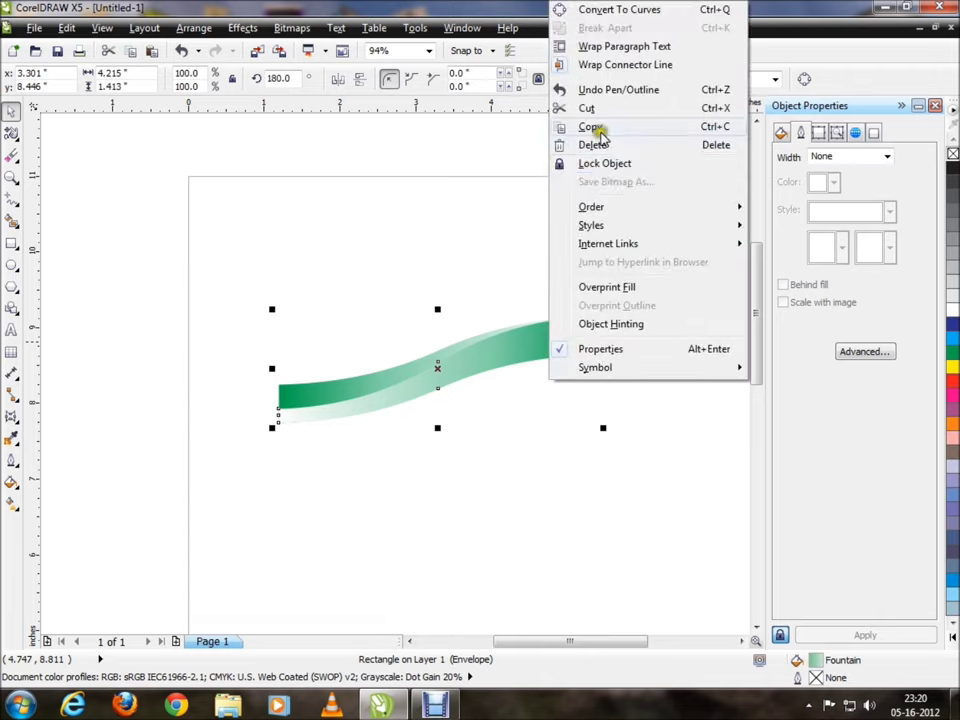
{"action": "left_click", "coordinate": [598, 128]}
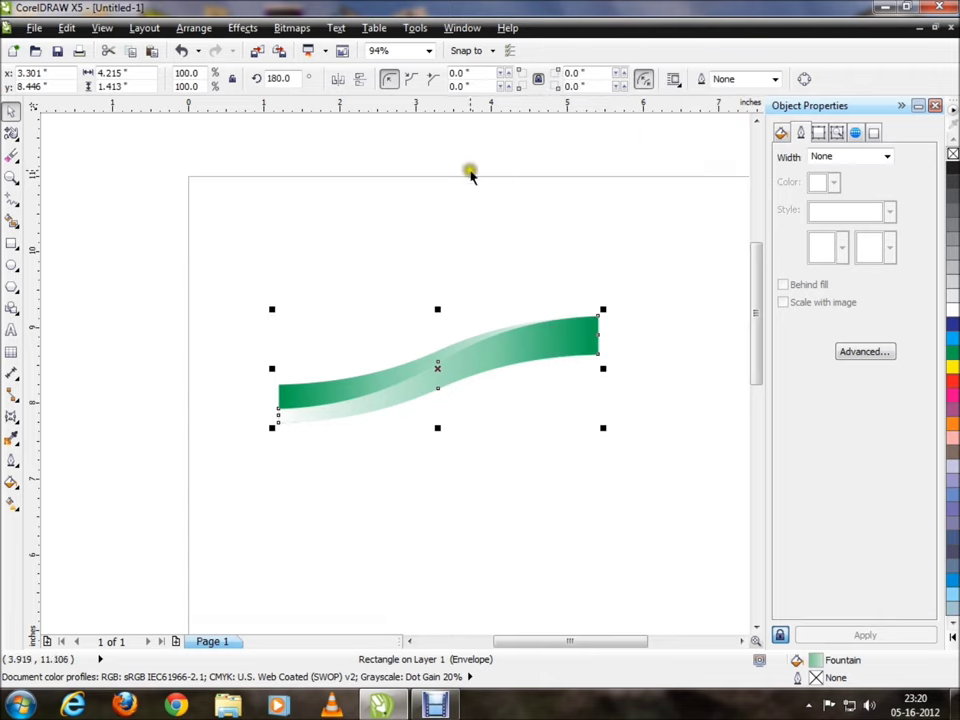
{"action": "left_click", "coordinate": [369, 154]}
{"action": "right_click", "coordinate": [443, 247]}
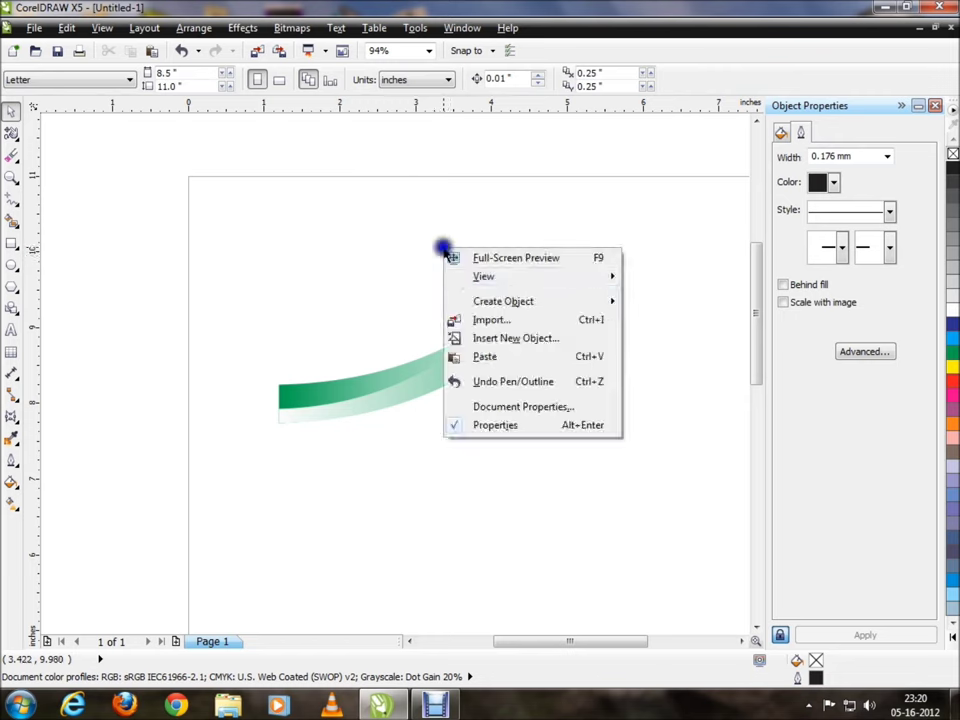
{"action": "left_click", "coordinate": [488, 357]}
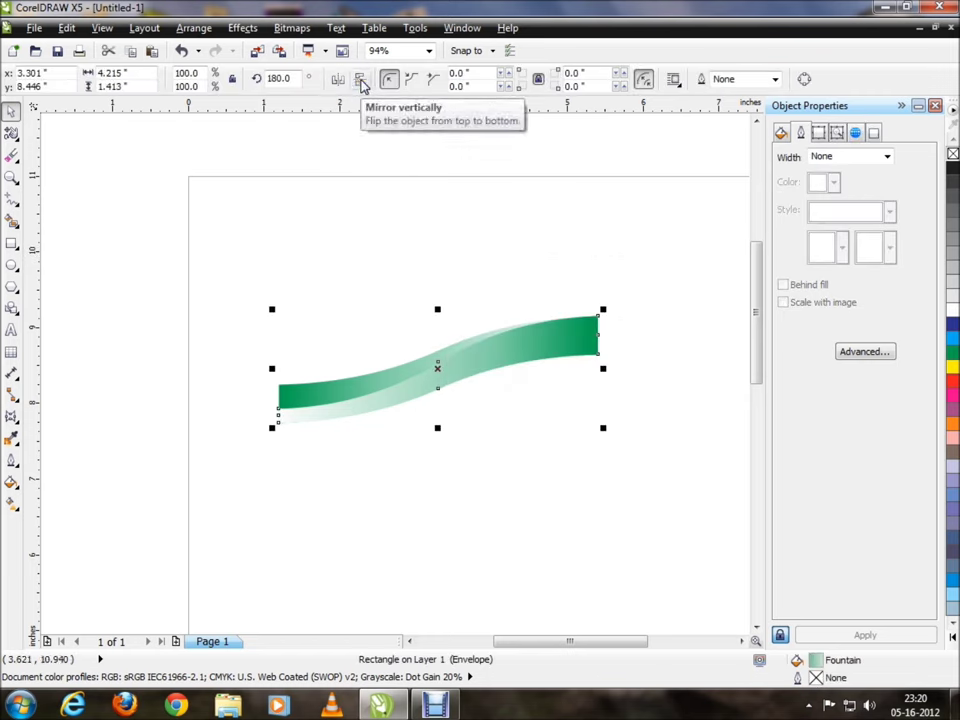
Step: Mirror the pasted copy vertically and horizontally so it crosses the original as an X
{"action": "left_click", "coordinate": [361, 82]}
{"action": "left_click", "coordinate": [337, 82]}
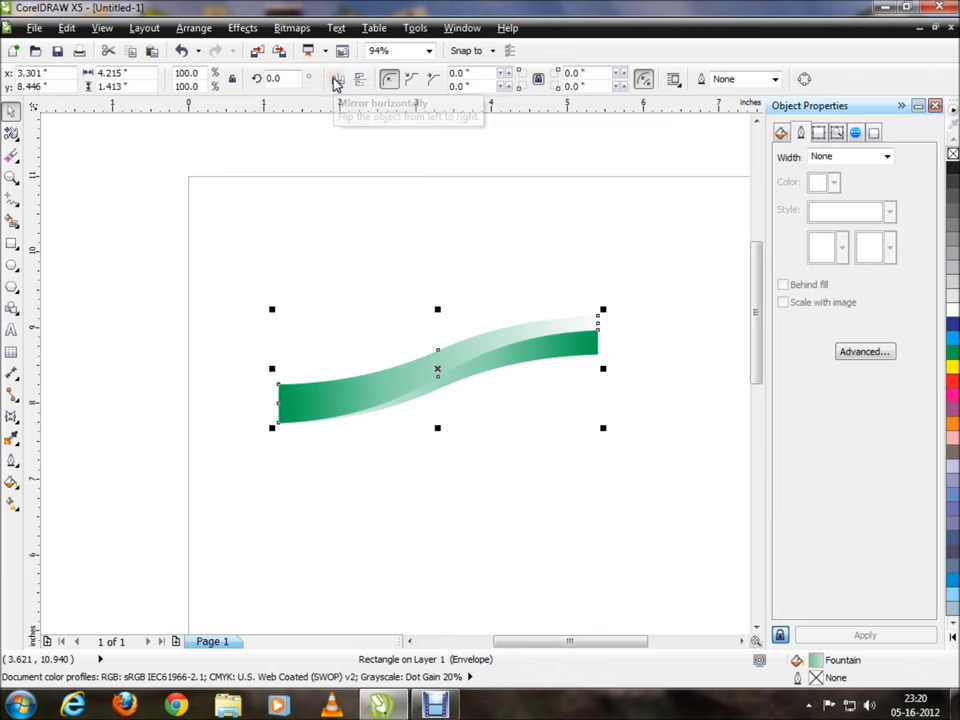
{"action": "left_click", "coordinate": [337, 82]}
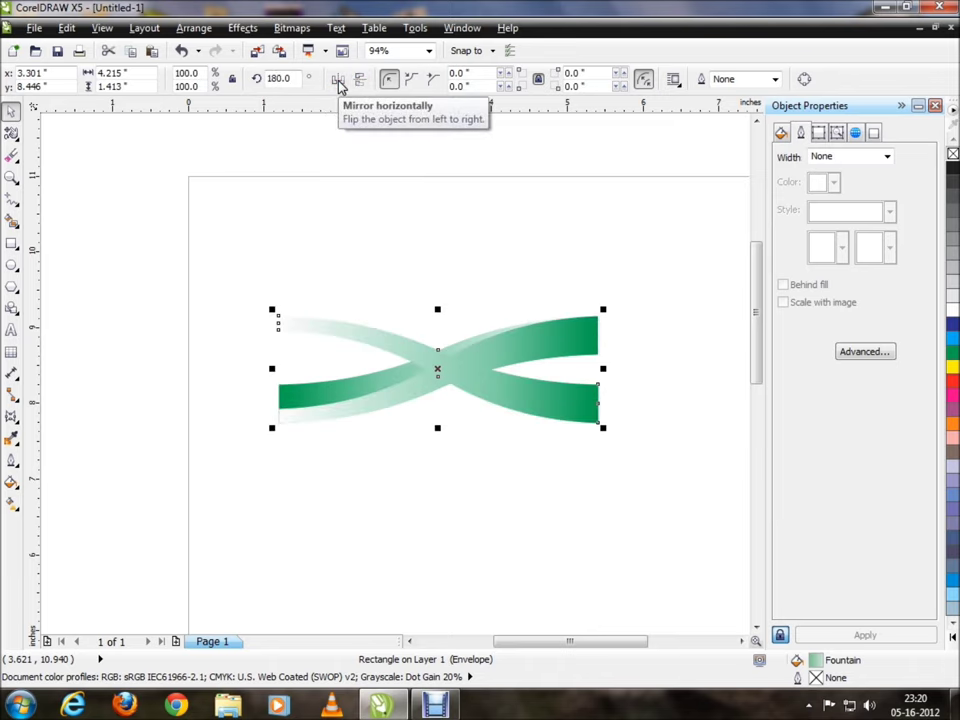
{"action": "left_click", "coordinate": [619, 212]}
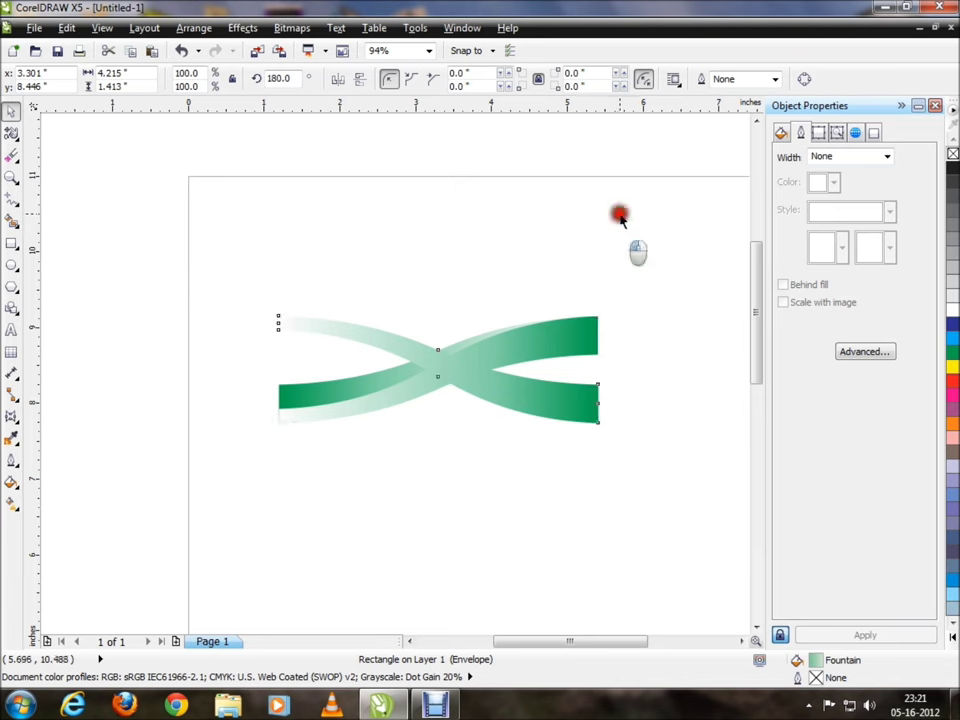
Step: Flip the crossing copy horizontally and back so both top ends stay solid green
{"action": "left_click", "coordinate": [545, 396]}
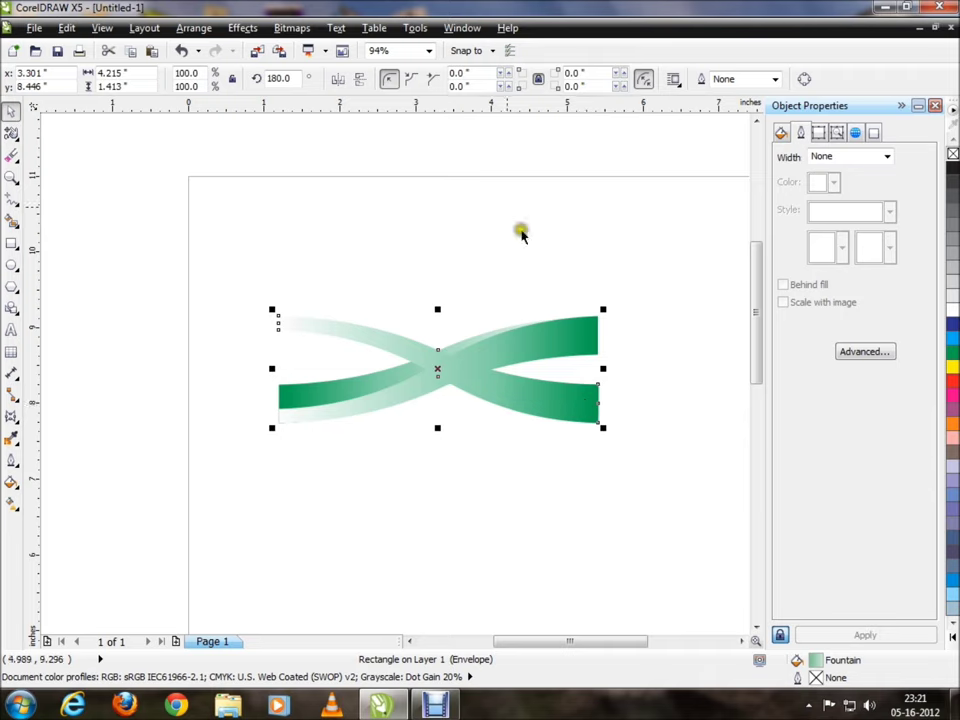
{"action": "left_click", "coordinate": [338, 79]}
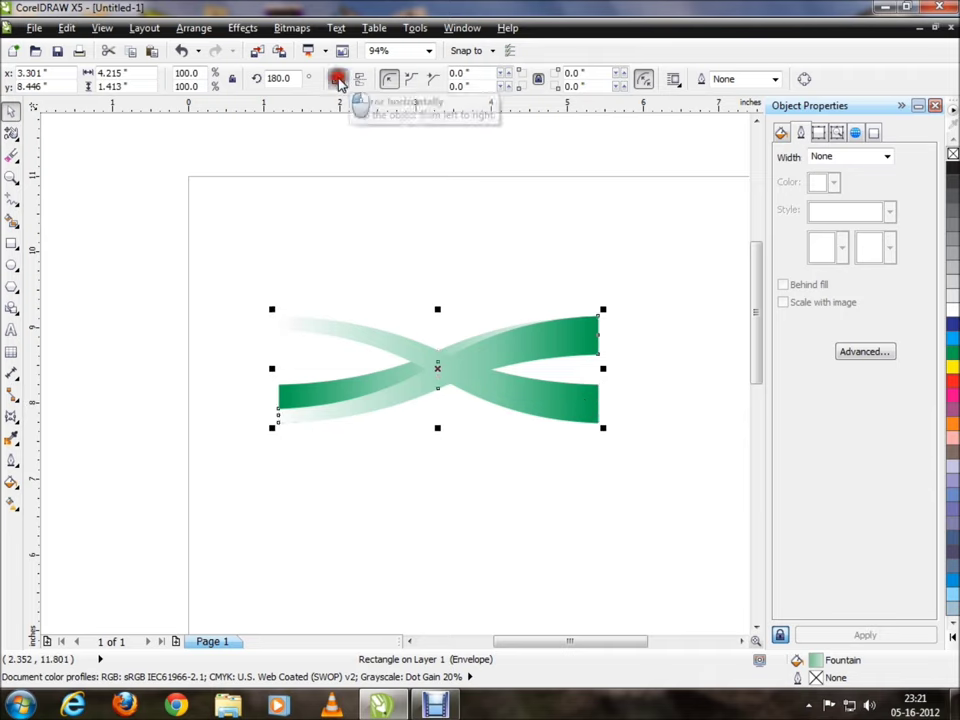
{"action": "left_click", "coordinate": [338, 79]}
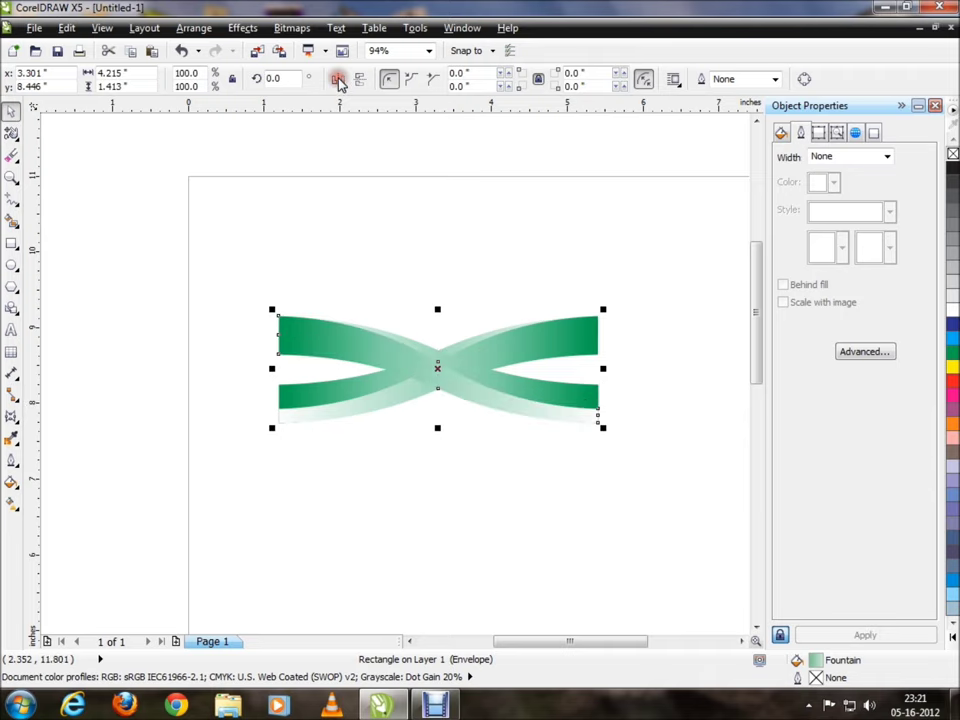
{"action": "left_click", "coordinate": [647, 199]}
Step: Reselect the crossing ribbons, ending with only the right-hand ribbon picked
{"action": "scroll", "coordinate": [405, 388], "scroll_direction": "up", "scroll_amount": 2}
{"action": "scroll", "coordinate": [407, 392], "scroll_direction": "down", "scroll_amount": 2}
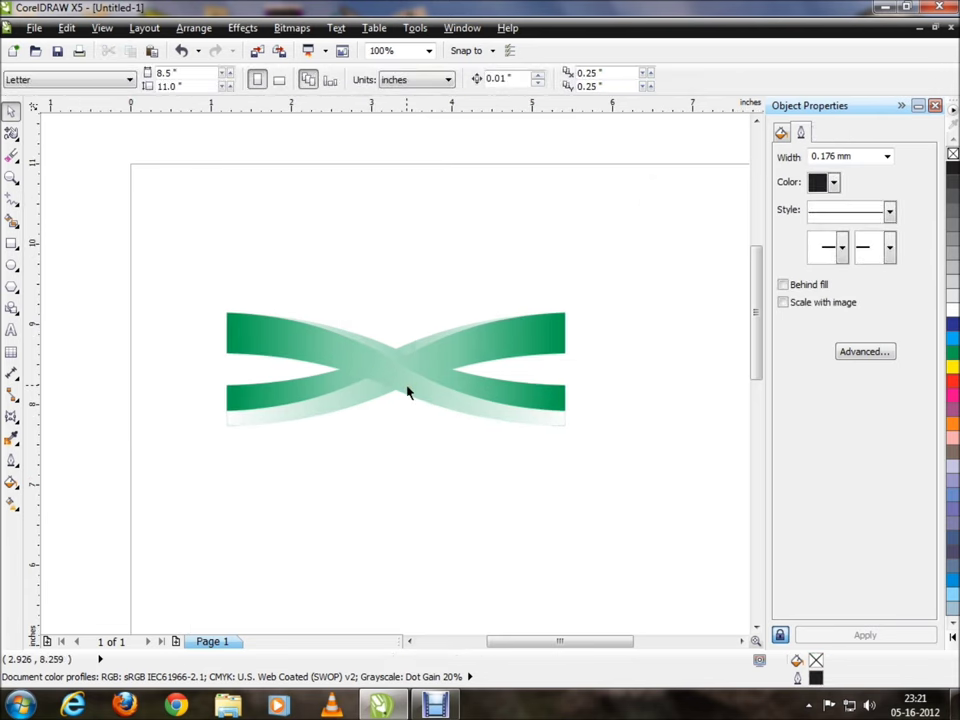
{"action": "left_click_drag", "start_coordinate": [657, 237], "coordinate": [124, 516]}
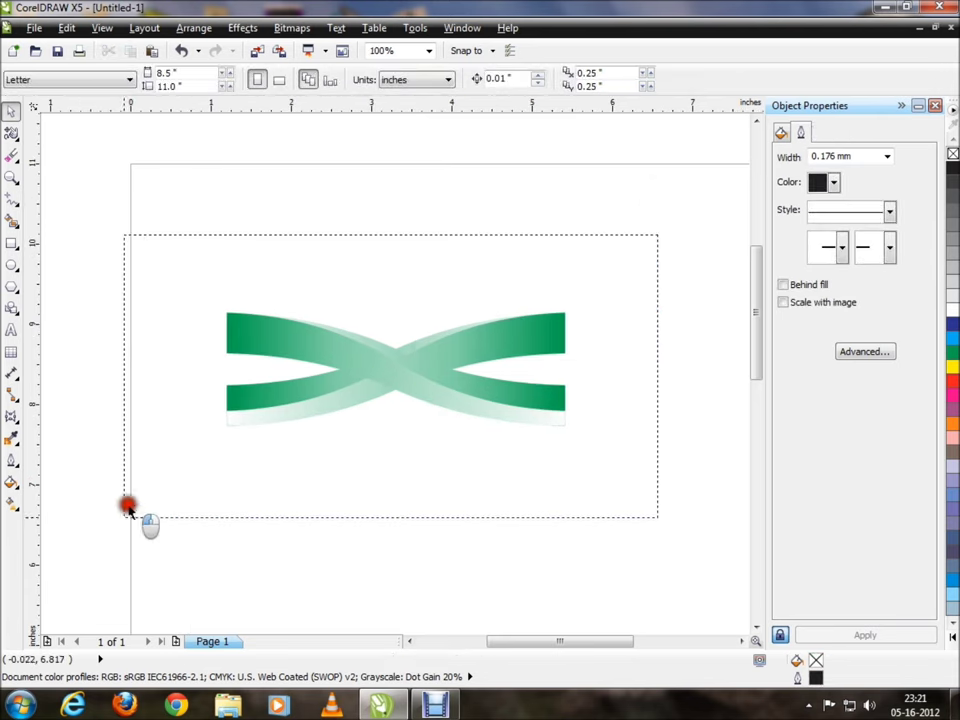
{"action": "left_click", "coordinate": [347, 505]}
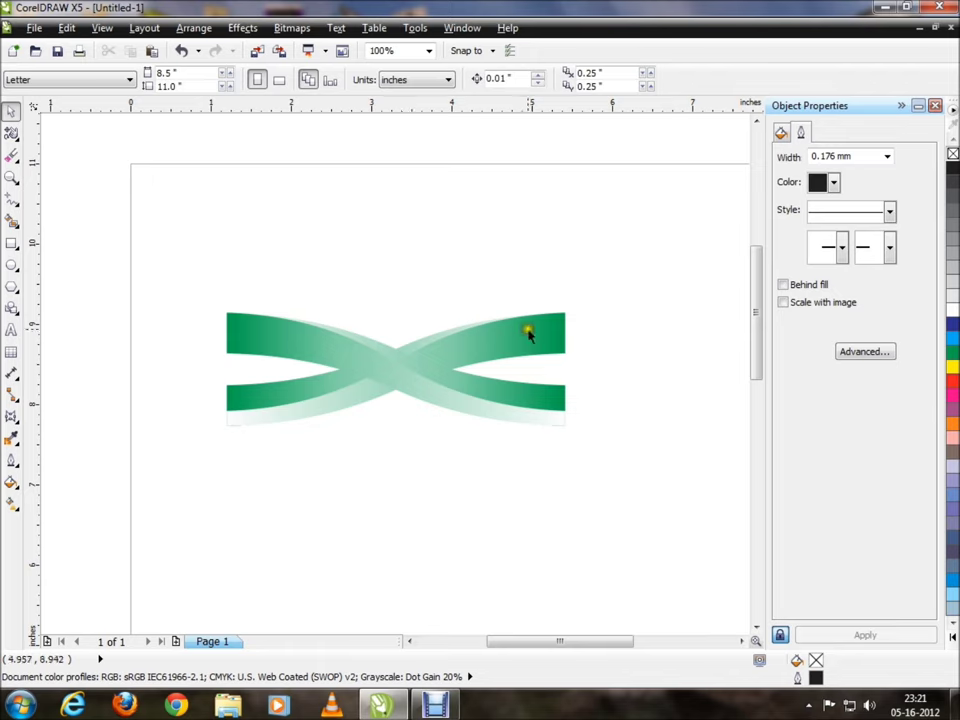
{"action": "left_click", "coordinate": [259, 416]}
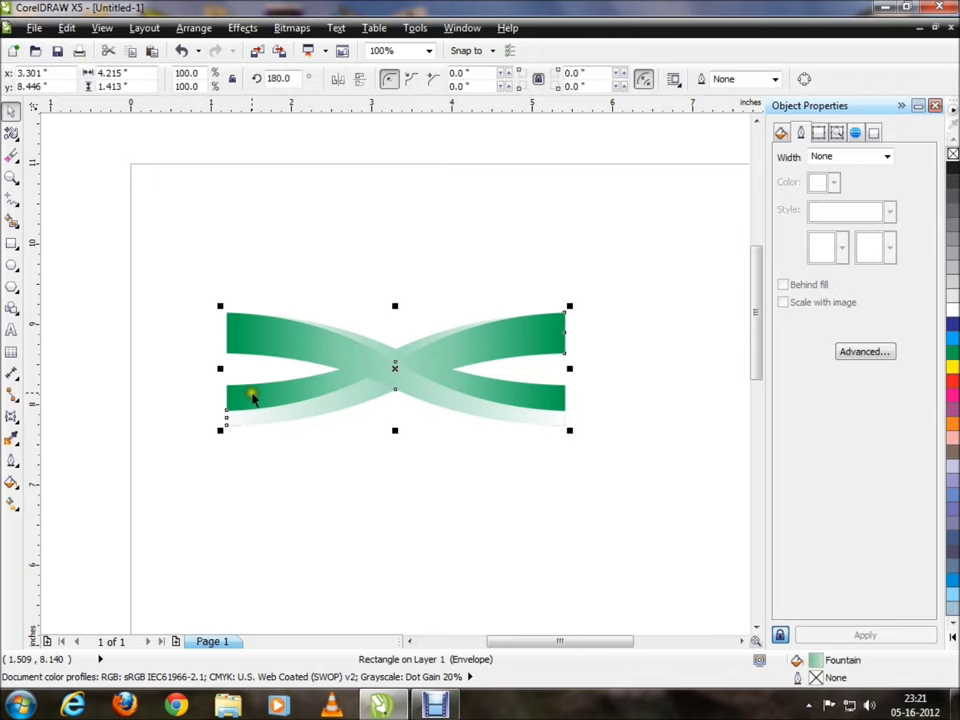
{"action": "left_click", "coordinate": [250, 394], "text": "shift"}
{"action": "left_click", "coordinate": [375, 435]}
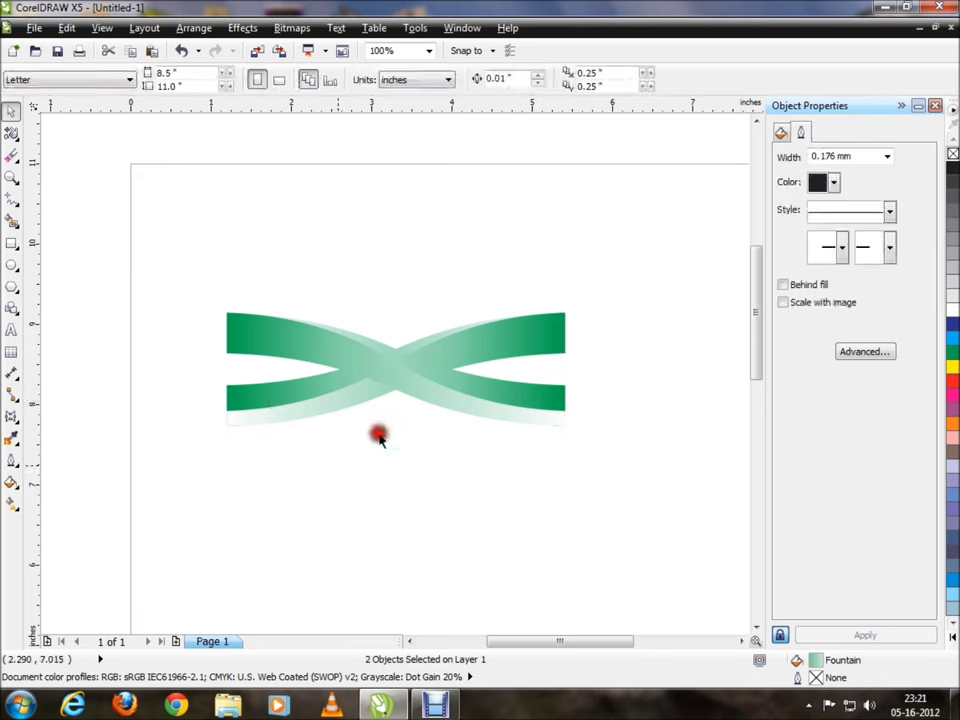
{"action": "left_click", "coordinate": [510, 392]}
{"action": "left_click", "coordinate": [494, 409], "text": "shift"}
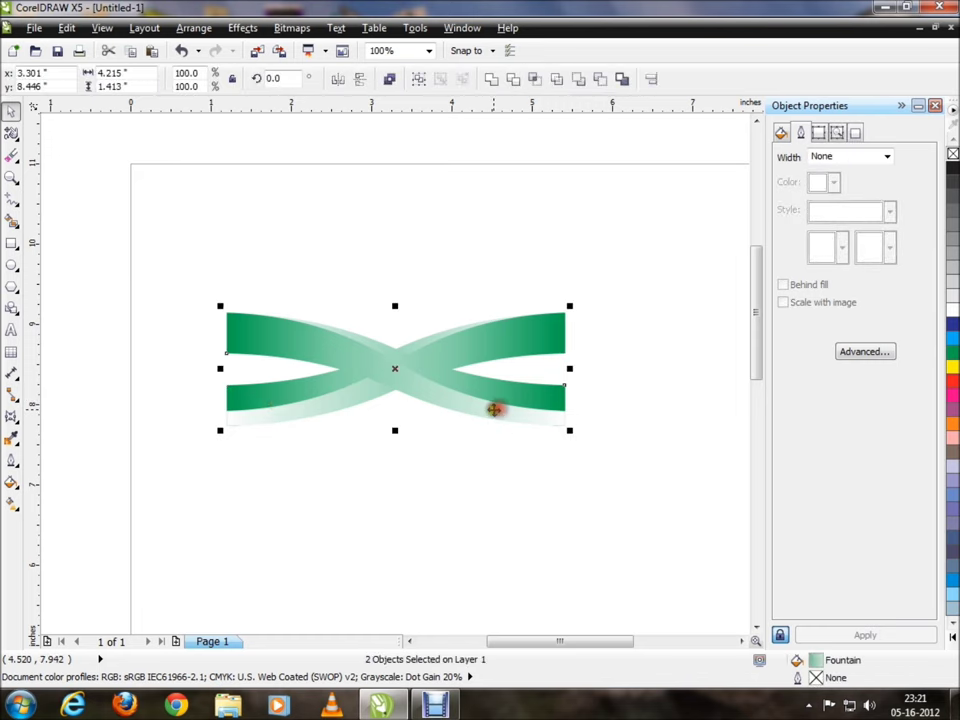
{"action": "left_click", "coordinate": [425, 535]}
{"action": "left_click_drag", "start_coordinate": [459, 407], "coordinate": [424, 562]}
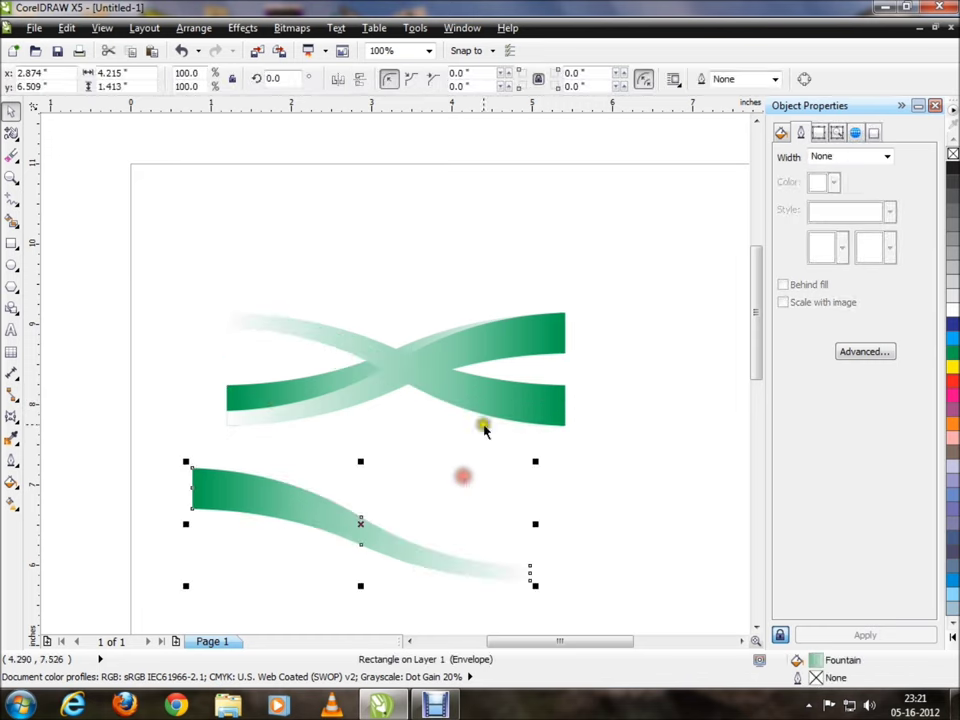
{"action": "left_click_drag", "start_coordinate": [493, 386], "coordinate": [576, 261]}
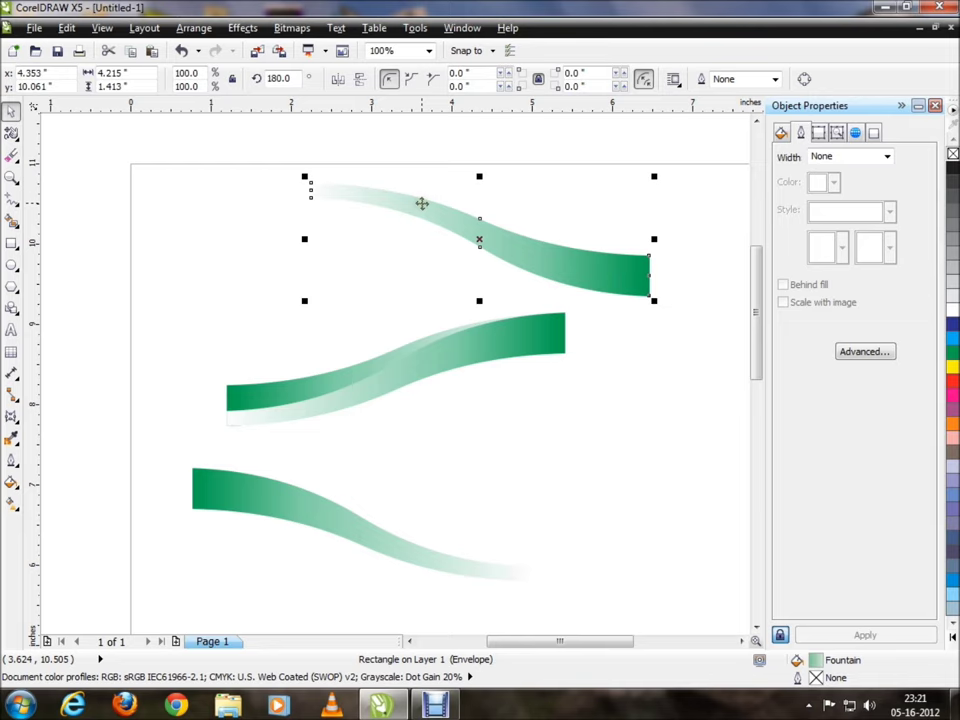
{"action": "left_click", "coordinate": [181, 51]}
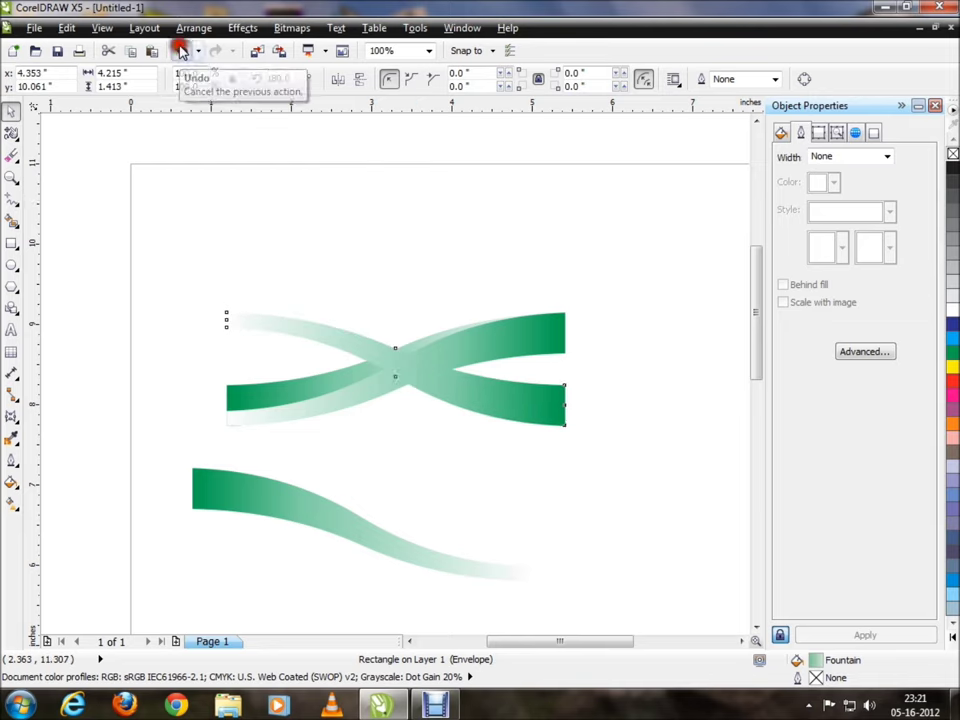
{"action": "right_click", "coordinate": [393, 366]}
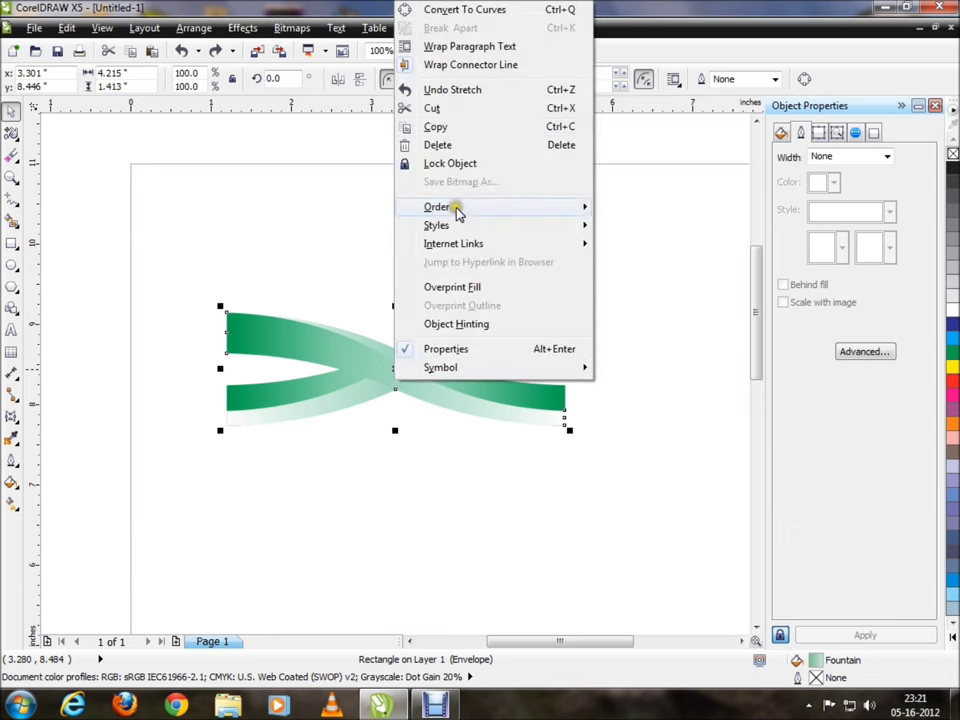
{"action": "mouse_move", "coordinate": [438, 207]}
{"action": "left_click", "coordinate": [321, 190]}
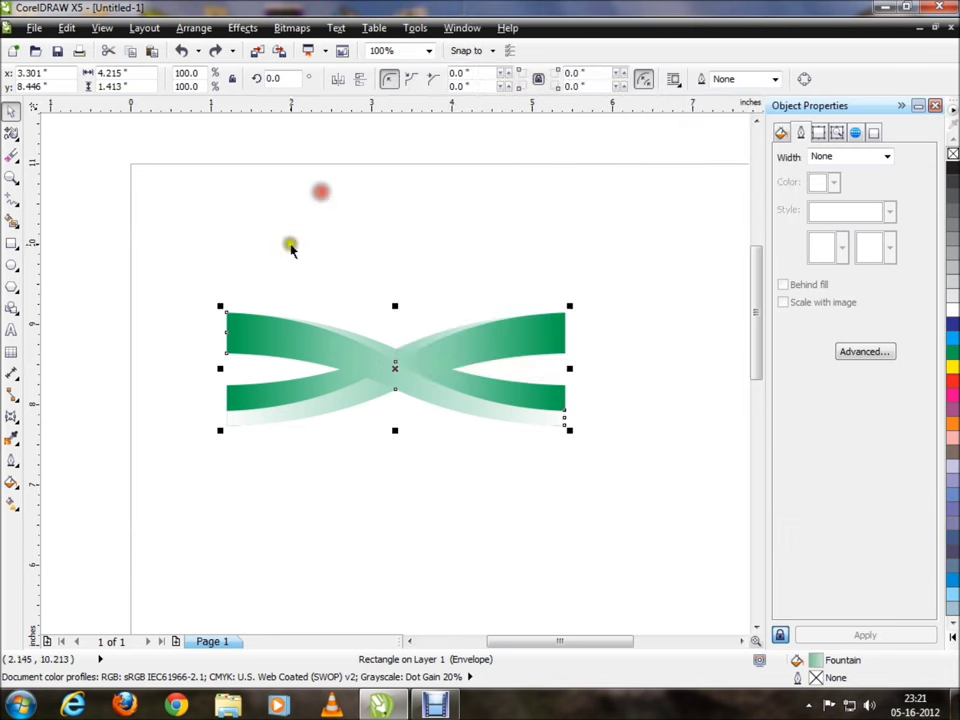
{"action": "left_click", "coordinate": [360, 252]}
{"action": "left_click_drag", "start_coordinate": [360, 347], "coordinate": [360, 400]}
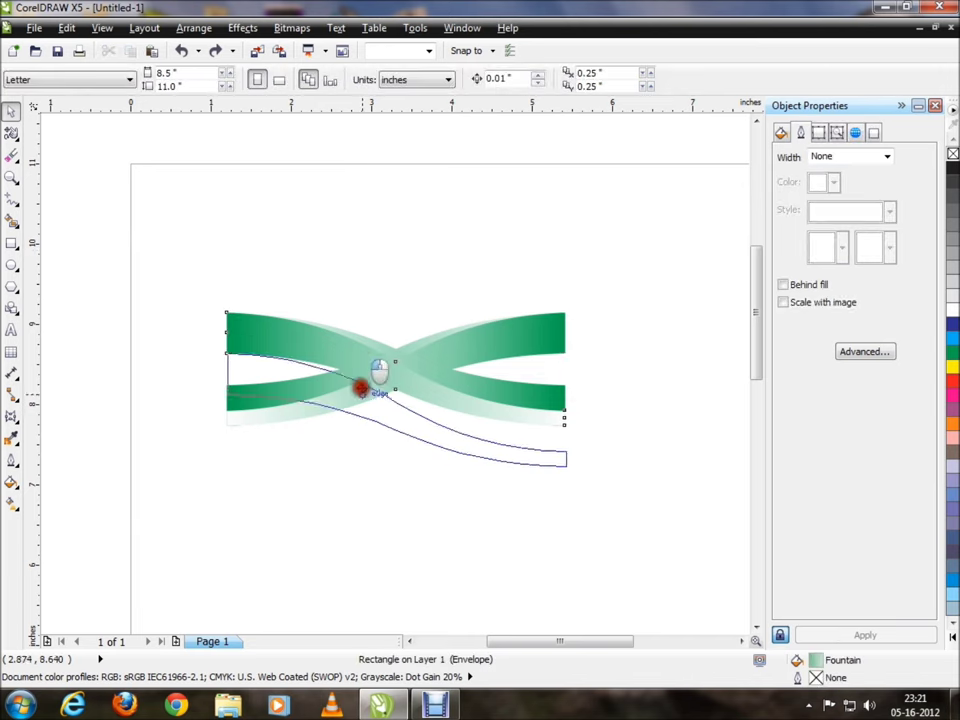
{"action": "key", "text": "ctrl+z"}
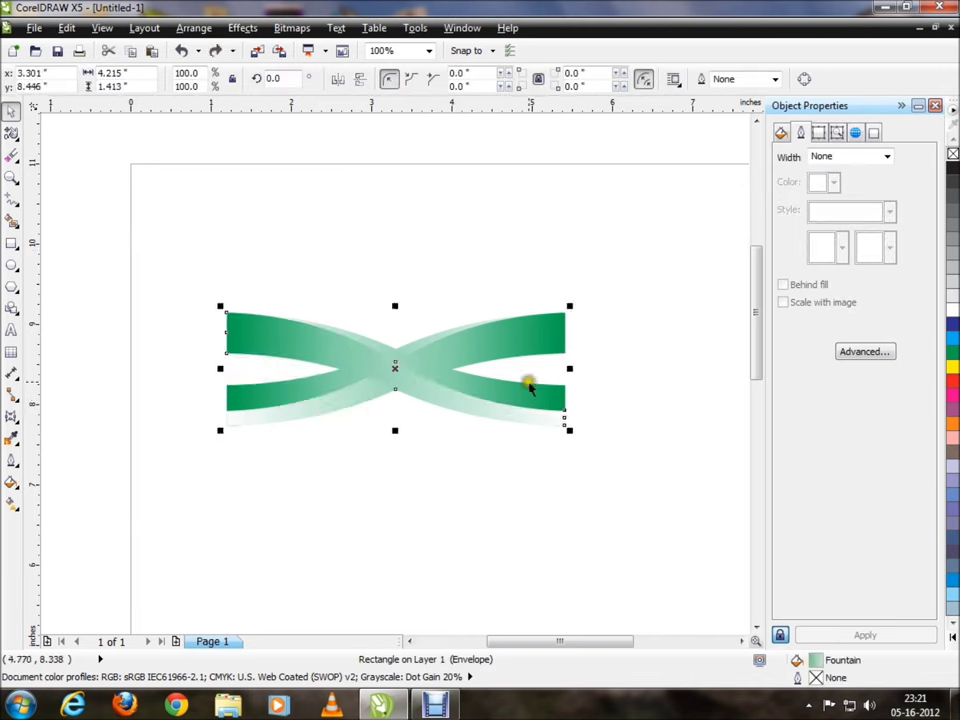
{"action": "left_click", "coordinate": [530, 394], "text": "shift"}
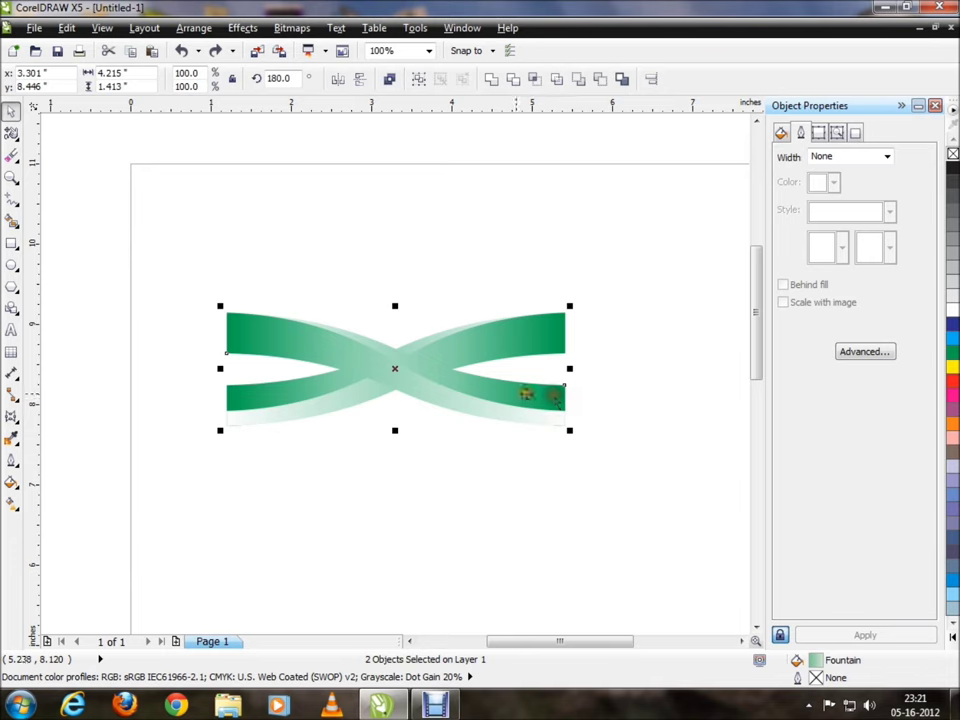
Step: Group the two ribbons from the context menu, test-drag one ribbon, and undo the move
{"action": "right_click", "coordinate": [396, 370]}
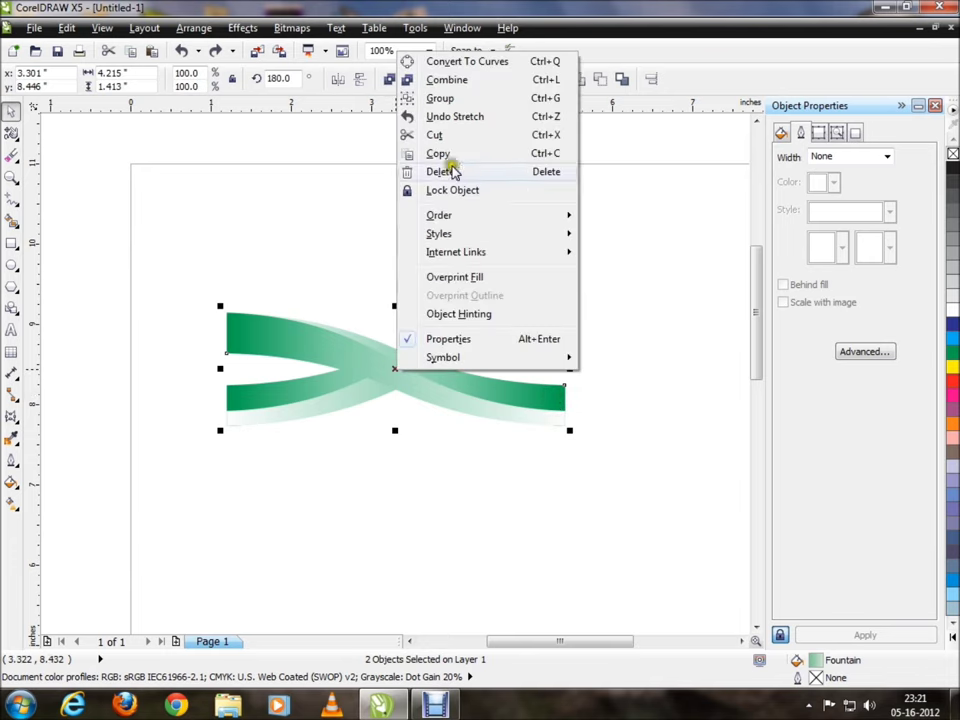
{"action": "left_click", "coordinate": [440, 99]}
{"action": "left_click_drag", "start_coordinate": [332, 315], "coordinate": [366, 554]}
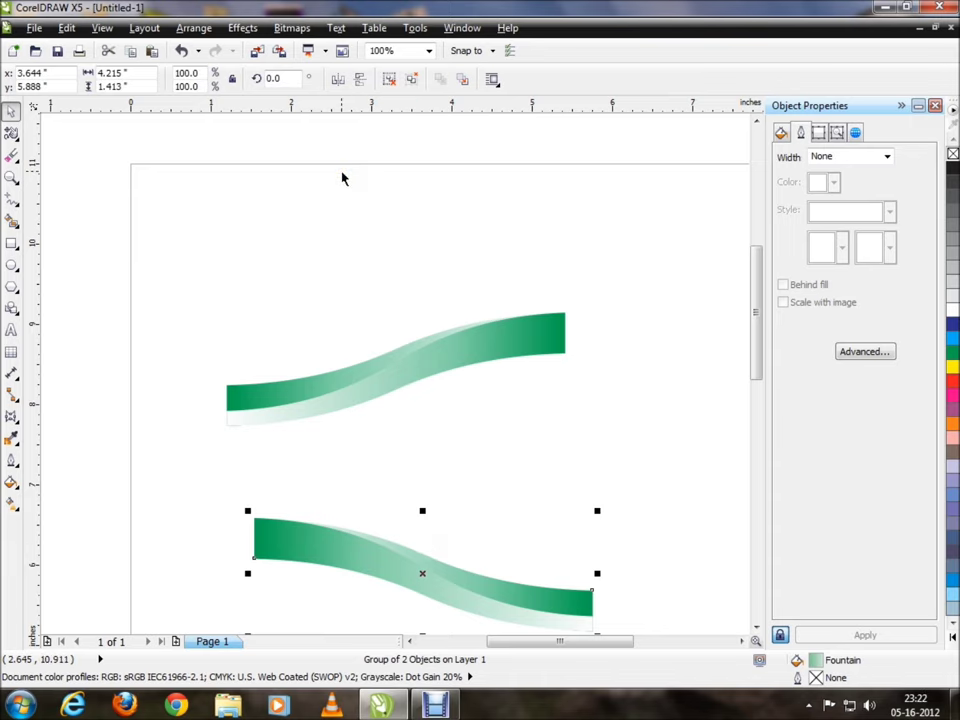
{"action": "left_click", "coordinate": [622, 239]}
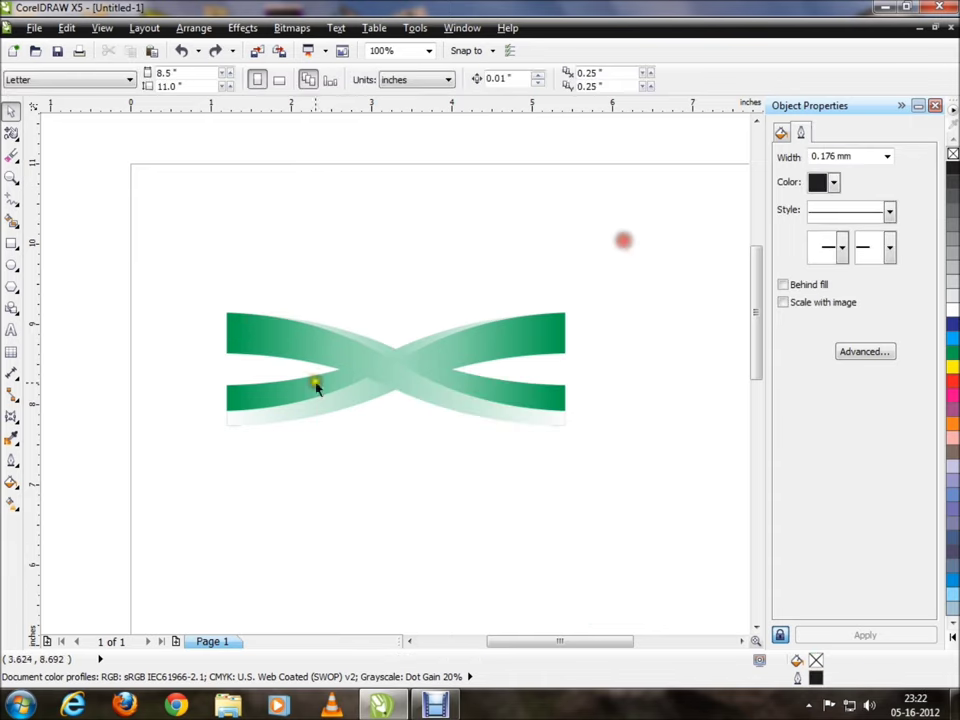
{"action": "left_click_drag", "start_coordinate": [315, 387], "coordinate": [309, 467]}
{"action": "left_click_drag", "start_coordinate": [314, 552], "coordinate": [314, 552]}
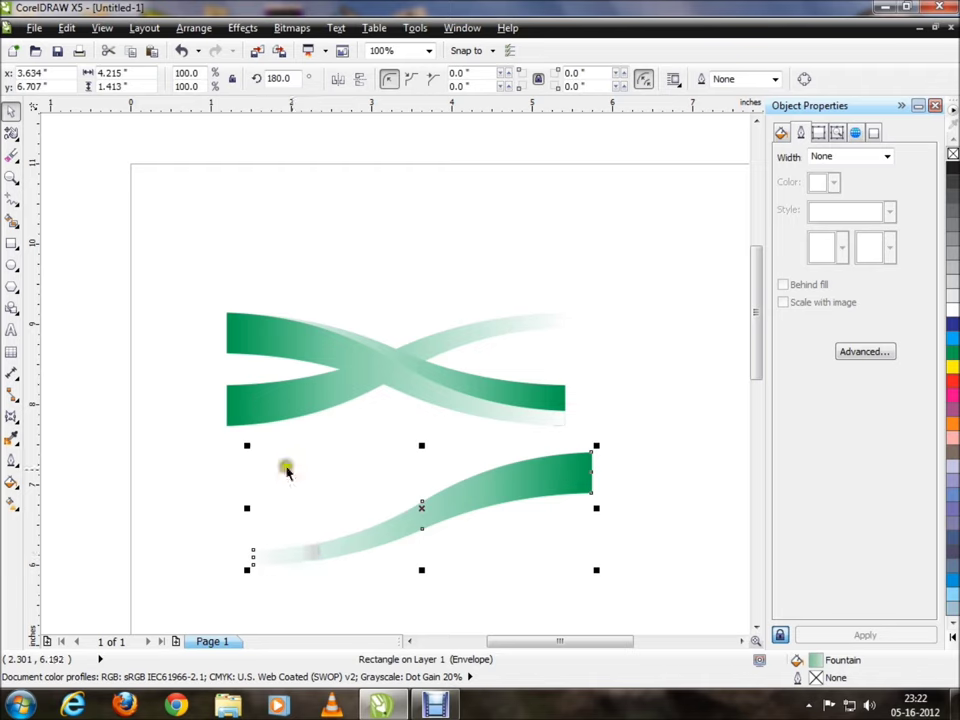
{"action": "key", "text": "ctrl+z"}
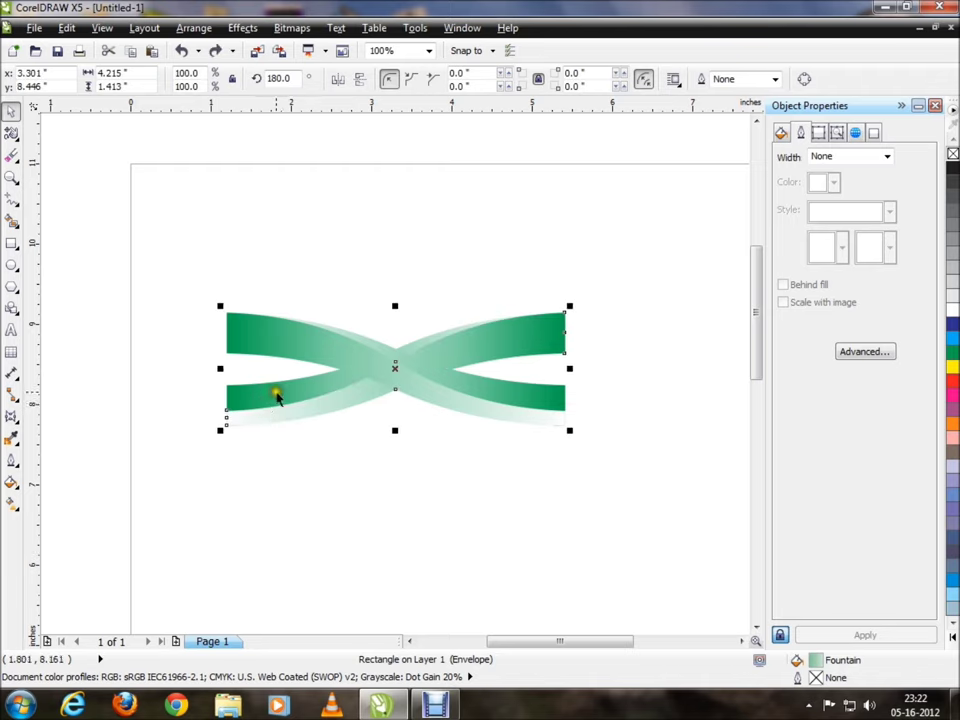
Step: Test-drag the lower ribbon below the crossing, then undo to restore the X
{"action": "left_click", "coordinate": [289, 468]}
{"action": "left_click", "coordinate": [296, 413]}
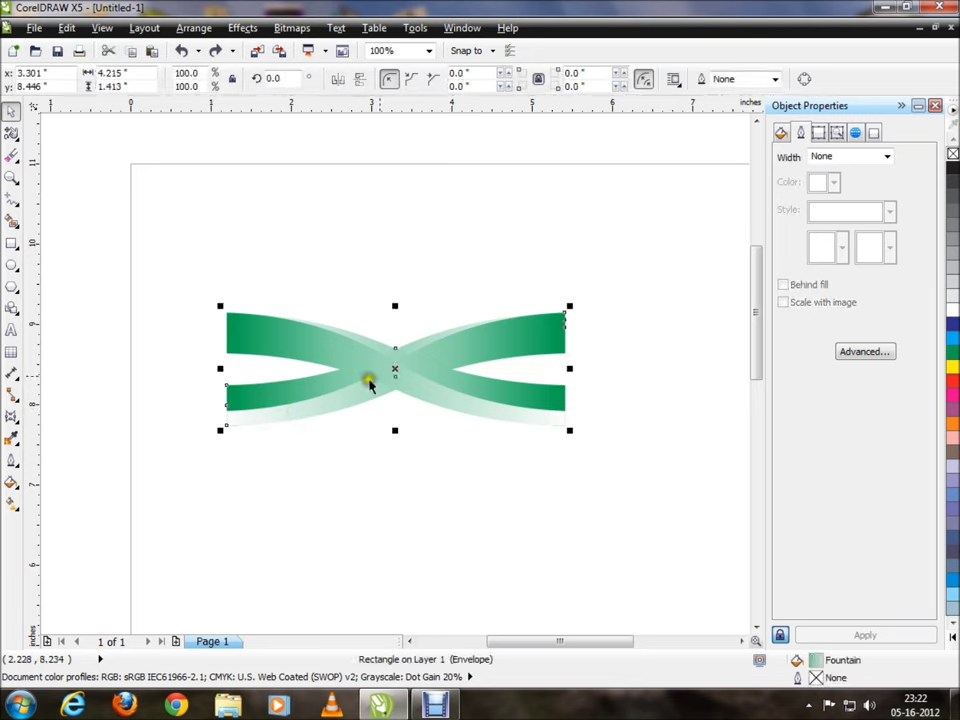
{"action": "right_click", "coordinate": [396, 368]}
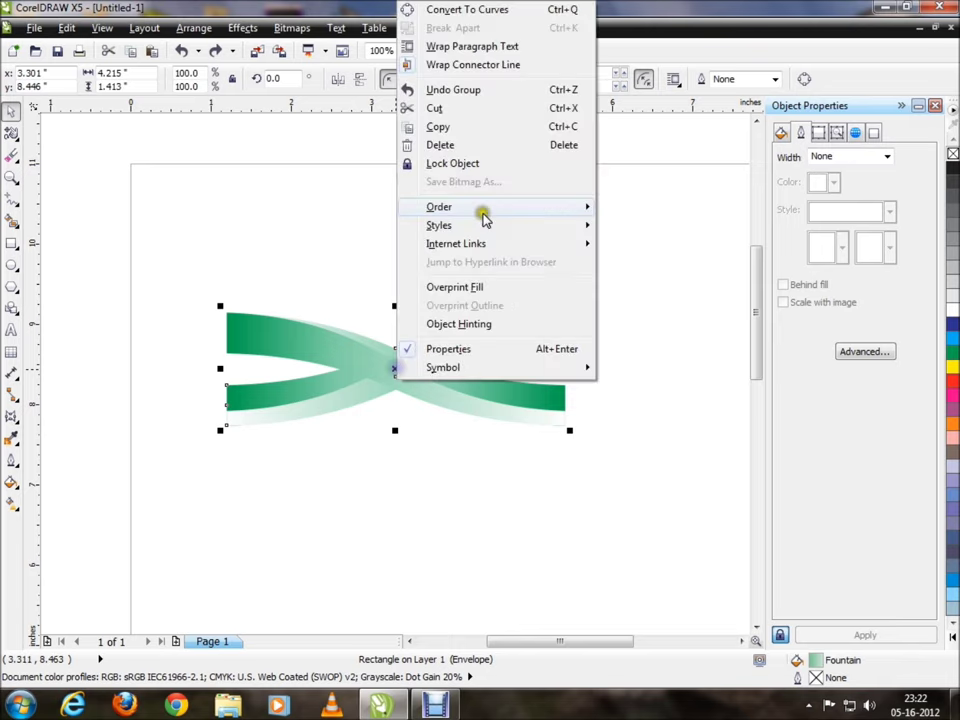
{"action": "left_click", "coordinate": [313, 470]}
{"action": "left_click_drag", "start_coordinate": [300, 404], "coordinate": [303, 505]}
{"action": "key", "text": "ctrl+z"}
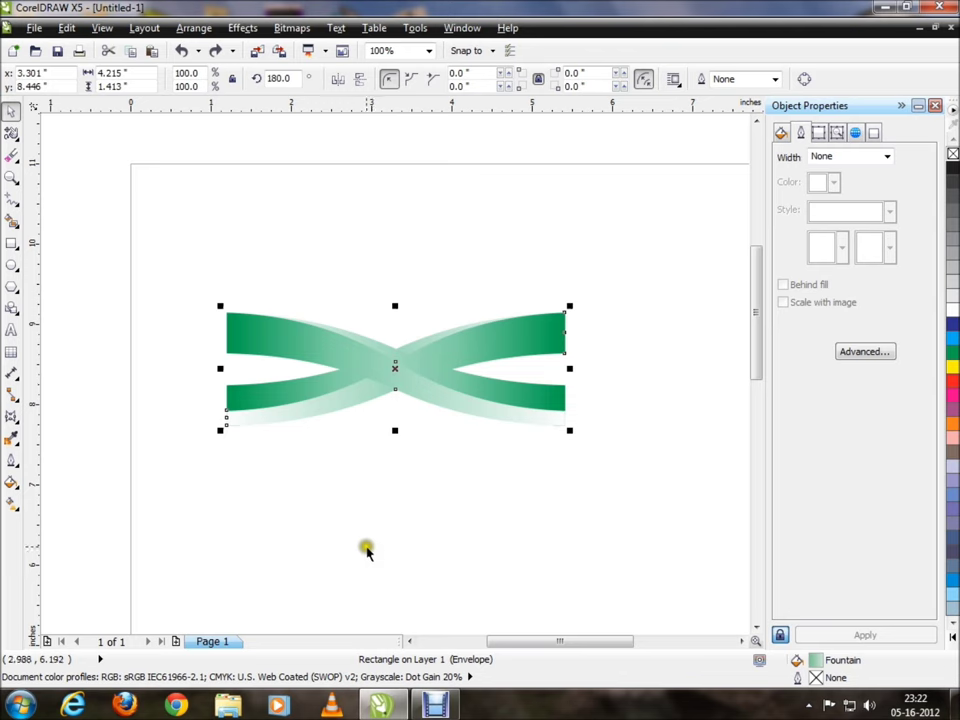
Step: Select both crossing ribbons and group them with Ctrl+G
{"action": "left_click", "coordinate": [342, 421]}
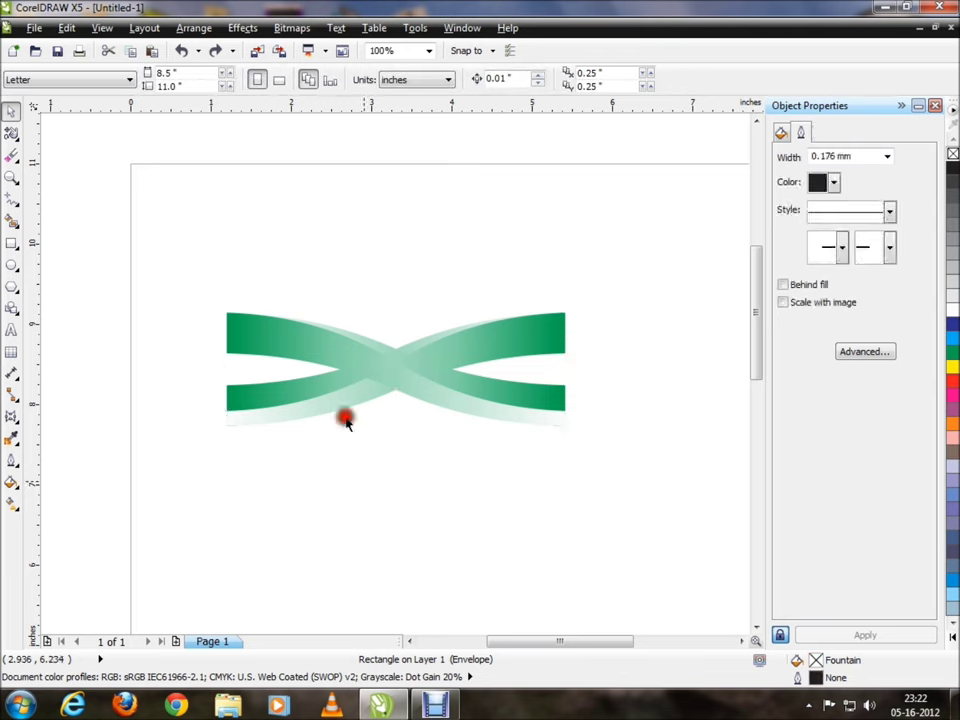
{"action": "left_click", "coordinate": [265, 393], "text": "shift"}
{"action": "key", "text": "ctrl+g"}
{"action": "right_click", "coordinate": [396, 368]}
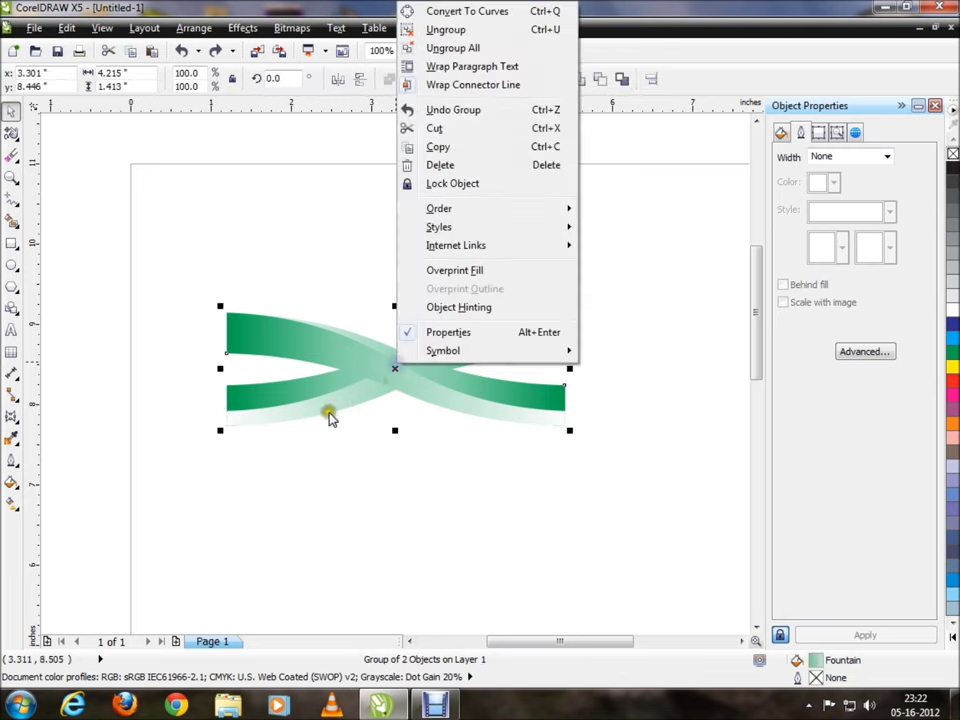
{"action": "left_click", "coordinate": [390, 370]}
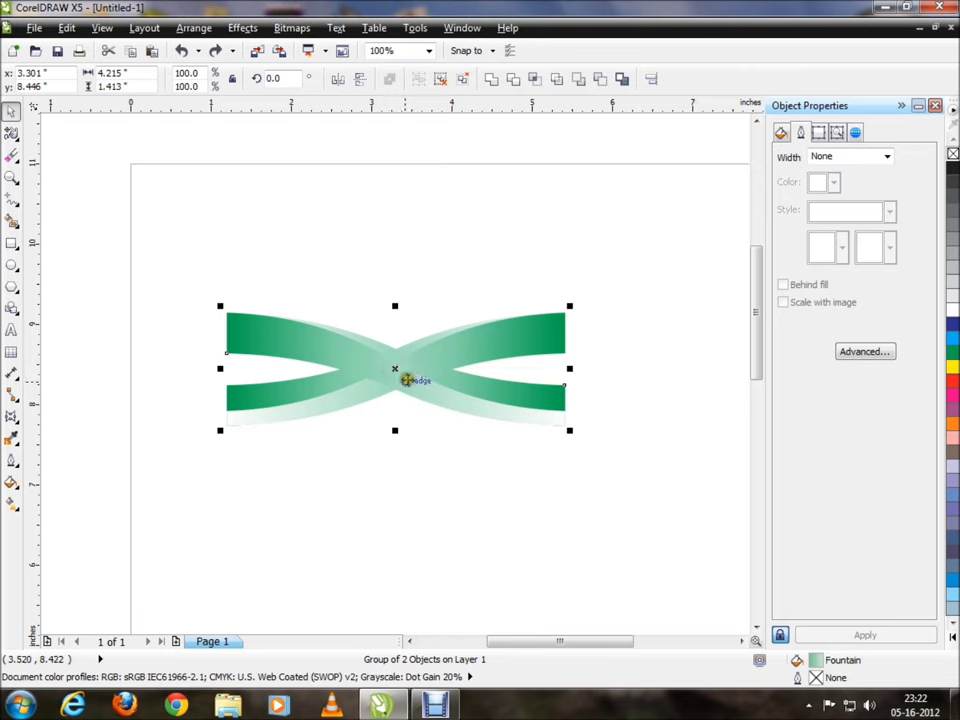
{"action": "right_click", "coordinate": [396, 368]}
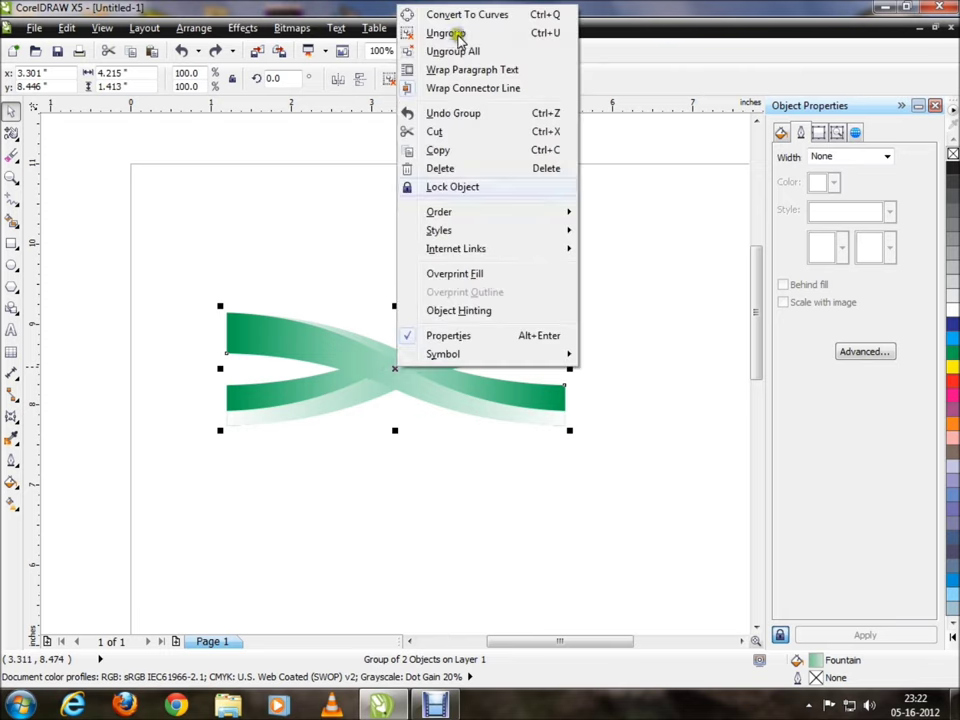
{"action": "left_click", "coordinate": [355, 462]}
{"action": "left_click", "coordinate": [332, 450]}
Step: Regroup both ribbons from the context menu, then test-drag one and undo the move
{"action": "left_click", "coordinate": [328, 400]}
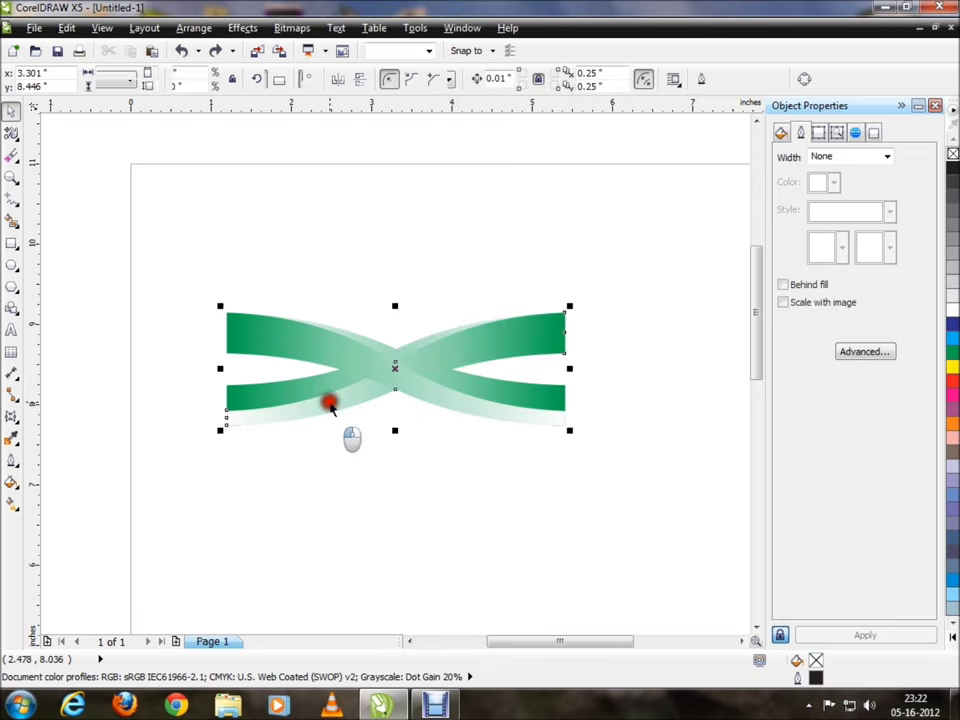
{"action": "left_click", "coordinate": [409, 381], "text": "shift"}
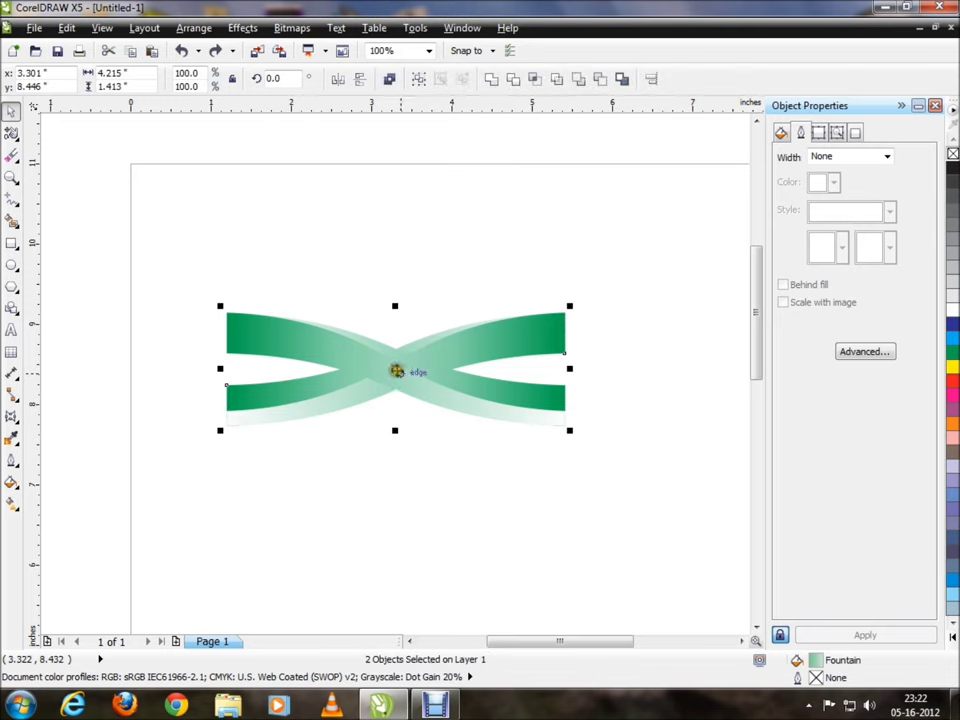
{"action": "right_click", "coordinate": [397, 371]}
{"action": "left_click", "coordinate": [476, 99]}
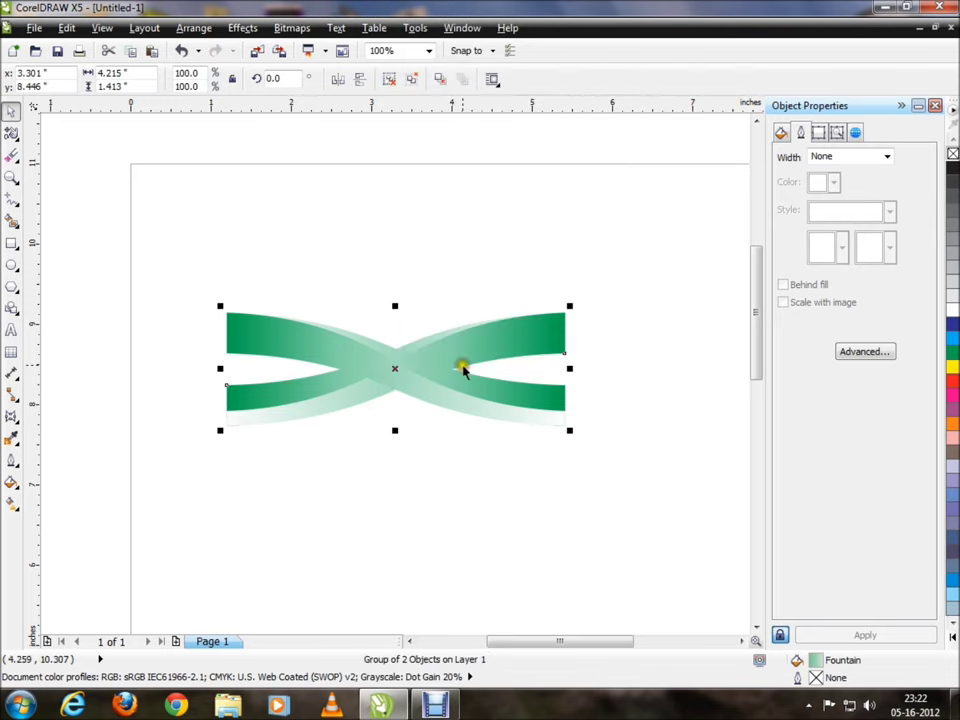
{"action": "left_click", "coordinate": [392, 409]}
{"action": "left_click_drag", "start_coordinate": [328, 388], "coordinate": [371, 549]}
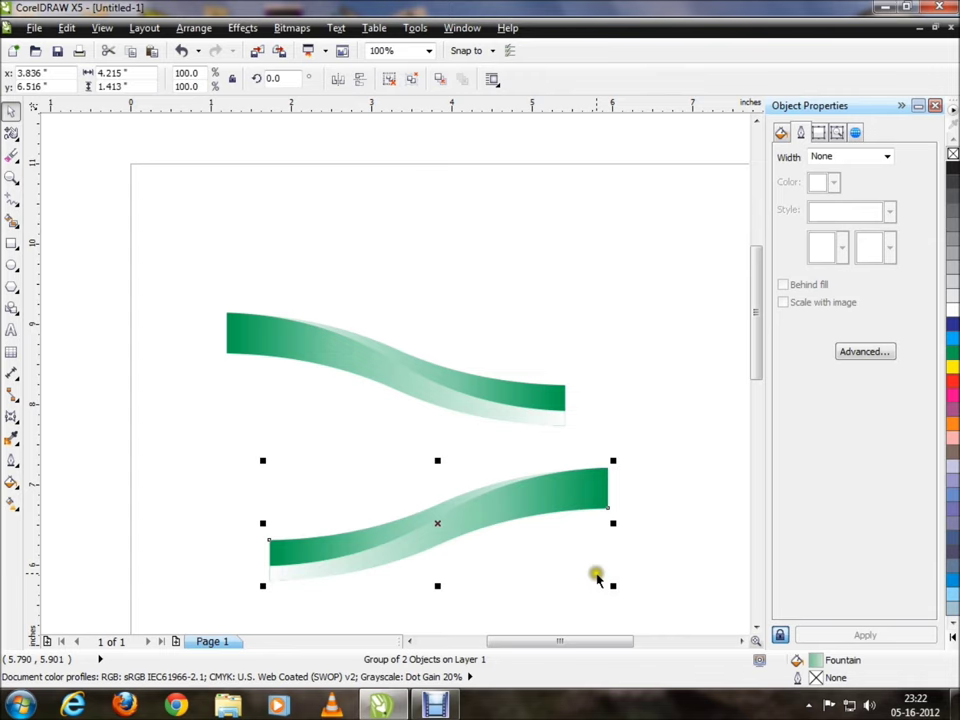
{"action": "key", "text": "ctrl+z"}
{"action": "left_click", "coordinate": [536, 536]}
Step: Marquee-select both crossing ribbons and copy them
{"action": "scroll", "coordinate": [621, 352], "scroll_direction": "down", "scroll_amount": 1}
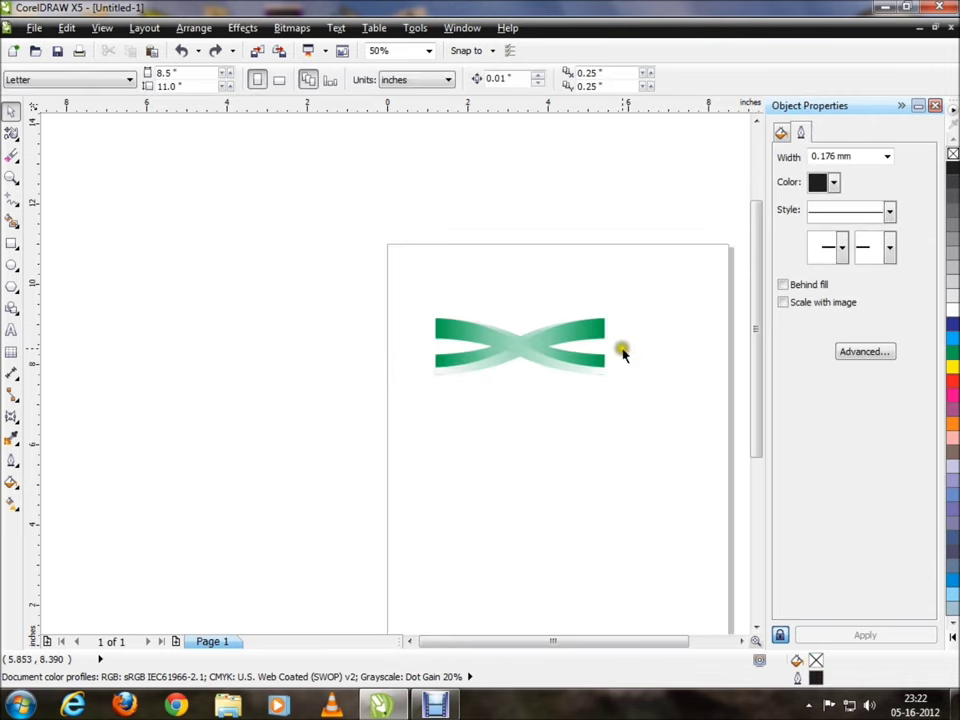
{"action": "scroll", "coordinate": [640, 316], "scroll_direction": "up", "scroll_amount": 1}
{"action": "left_click_drag", "start_coordinate": [643, 279], "coordinate": [64, 587]}
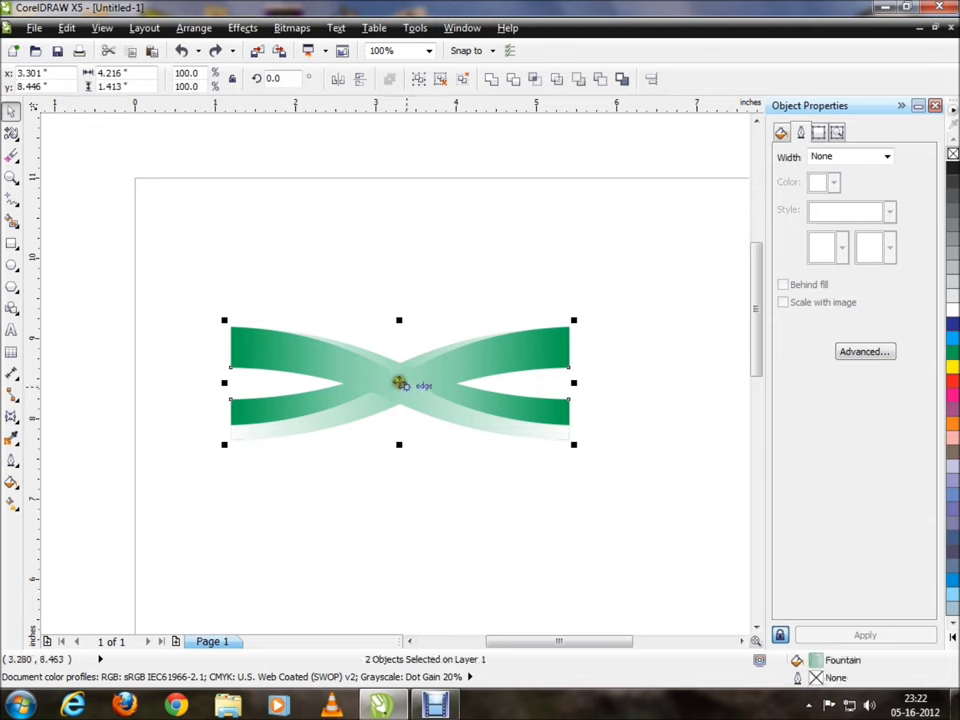
{"action": "right_click", "coordinate": [398, 381]}
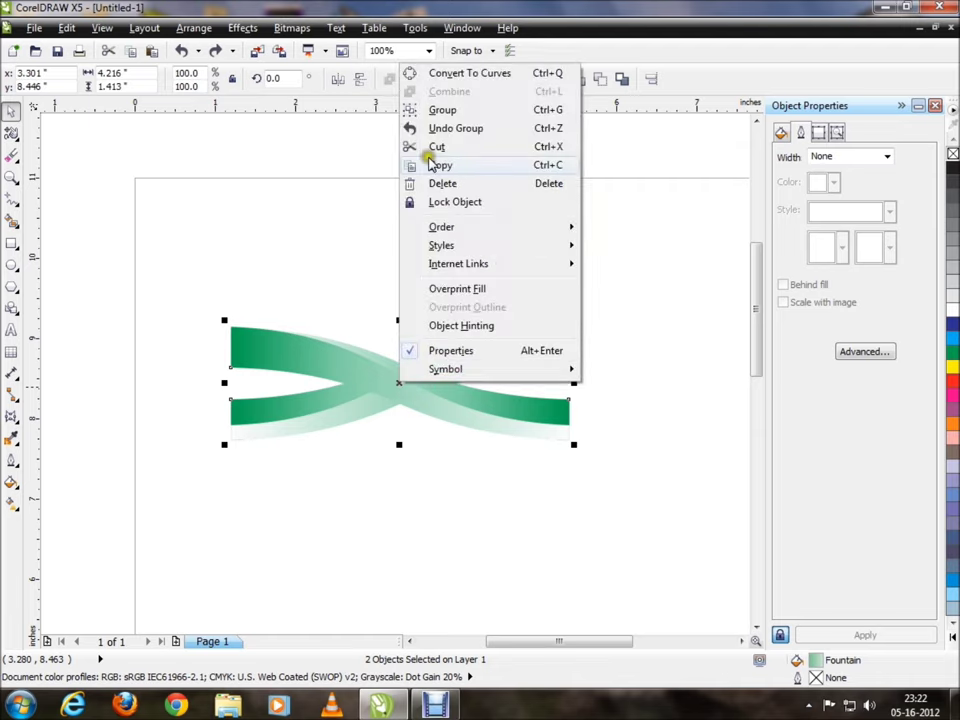
{"action": "left_click", "coordinate": [664, 261]}
{"action": "left_click", "coordinate": [680, 228]}
{"action": "left_click_drag", "start_coordinate": [680, 228], "coordinate": [167, 574]}
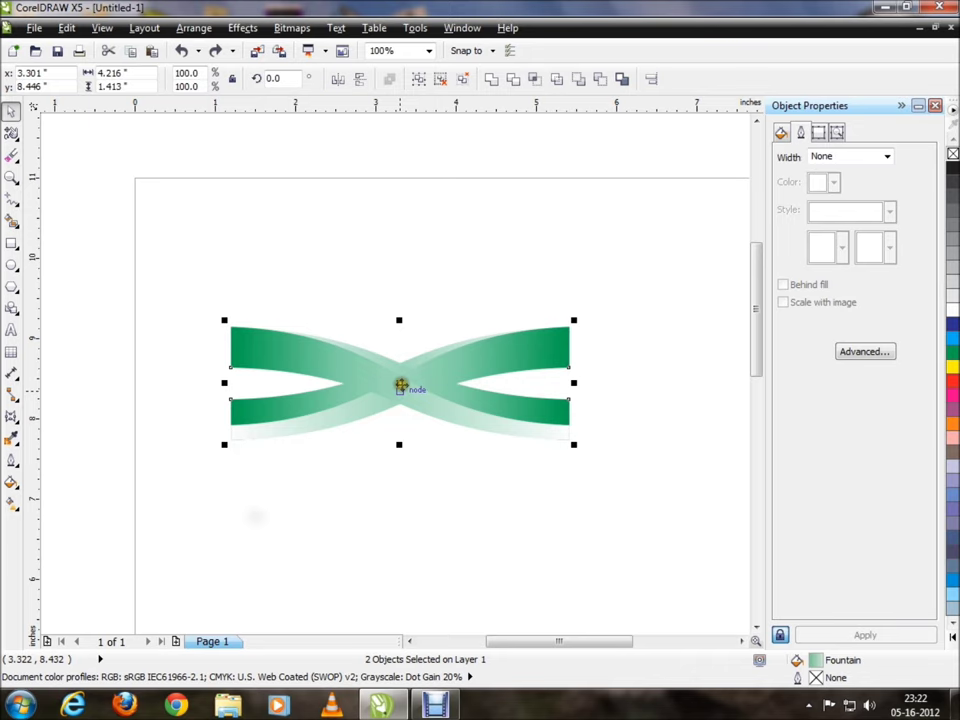
{"action": "right_click", "coordinate": [400, 385]}
{"action": "left_click", "coordinate": [458, 170]}
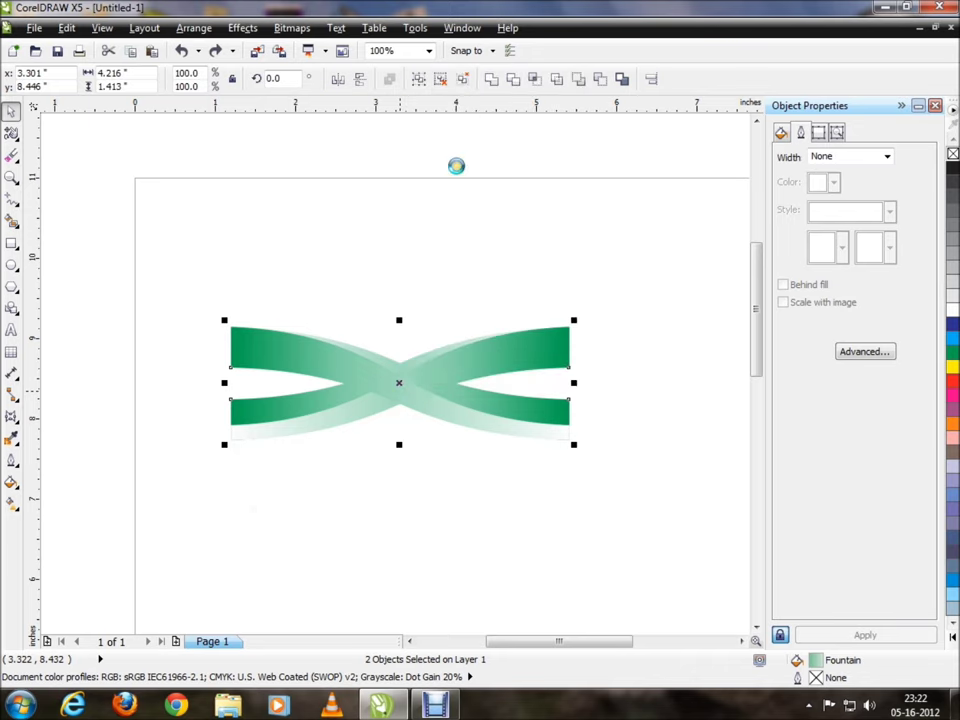
Step: Paste the ribbon pair in place and drag the copy to the left of the originals
{"action": "left_click", "coordinate": [684, 274]}
{"action": "right_click", "coordinate": [591, 234]}
{"action": "left_click", "coordinate": [622, 341]}
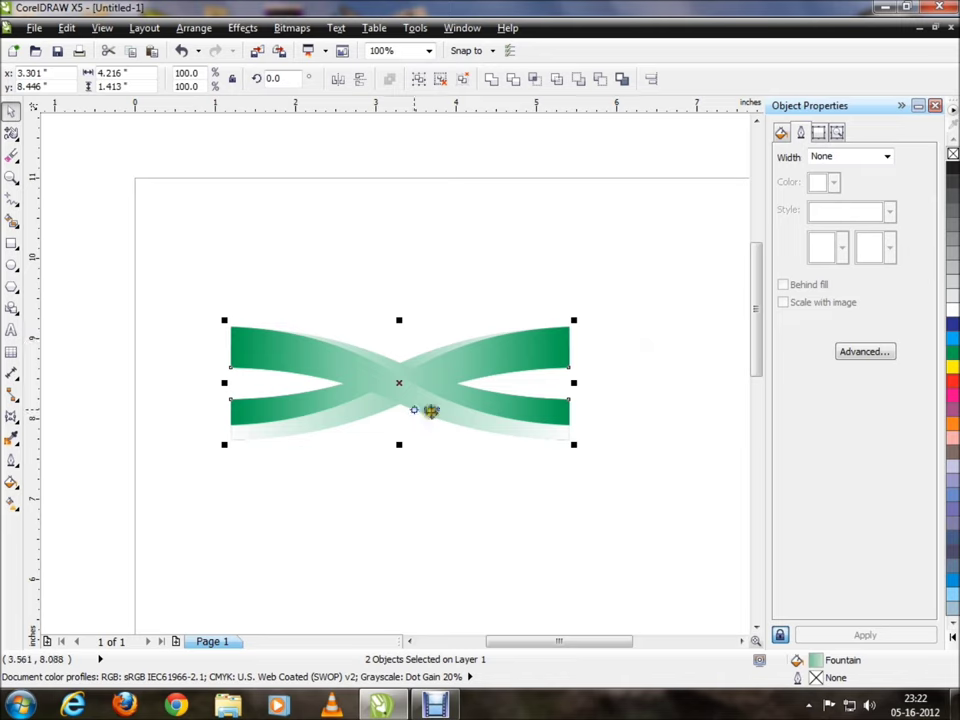
{"action": "left_click_drag", "start_coordinate": [399, 385], "coordinate": [62, 385]}
Step: Zoom in to check where the ribbon copy joins the originals
{"action": "left_click", "coordinate": [214, 489]}
{"action": "scroll", "coordinate": [197, 364], "scroll_direction": "up", "scroll_amount": 2}
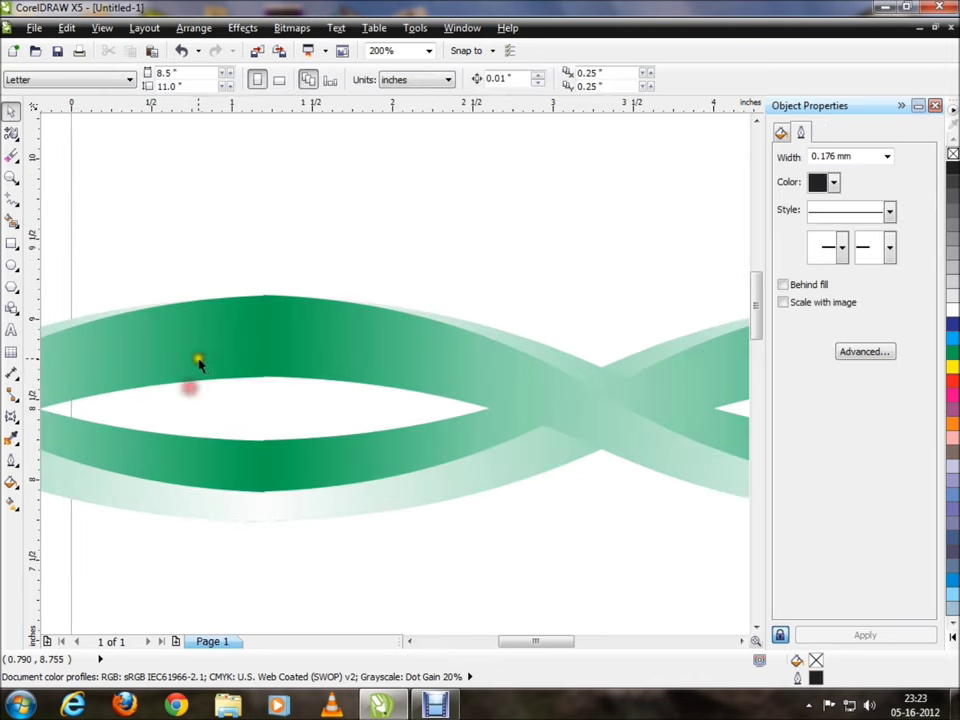
{"action": "scroll", "coordinate": [231, 363], "scroll_direction": "up", "scroll_amount": 1}
{"action": "left_click", "coordinate": [232, 355]}
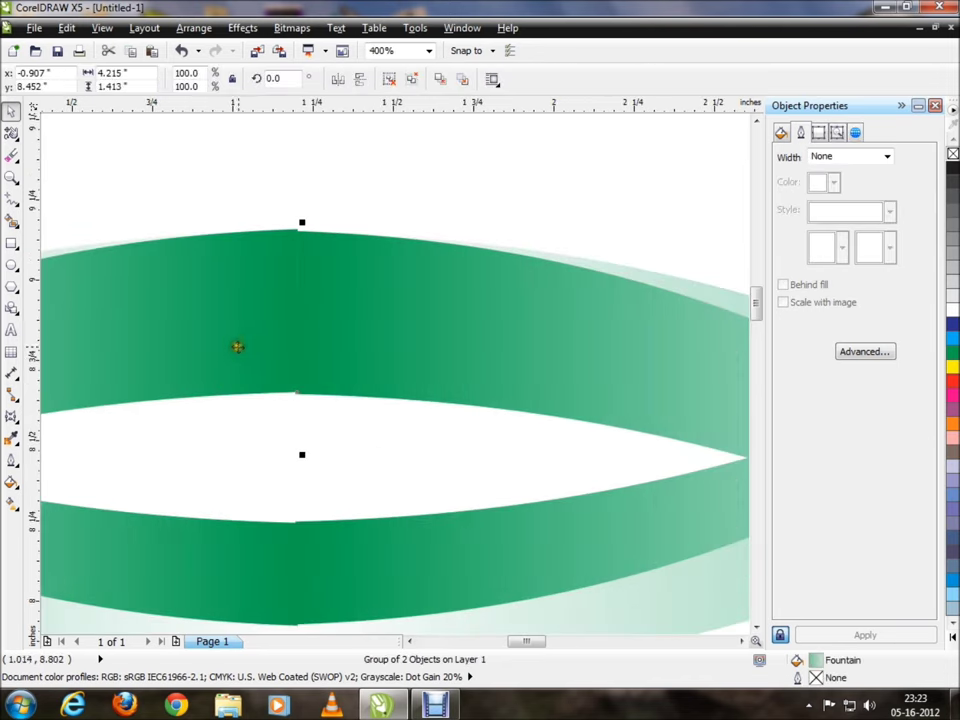
{"action": "scroll", "coordinate": [405, 603], "scroll_direction": "down", "scroll_amount": 2}
{"action": "scroll", "coordinate": [540, 600], "scroll_direction": "down", "scroll_amount": 1}
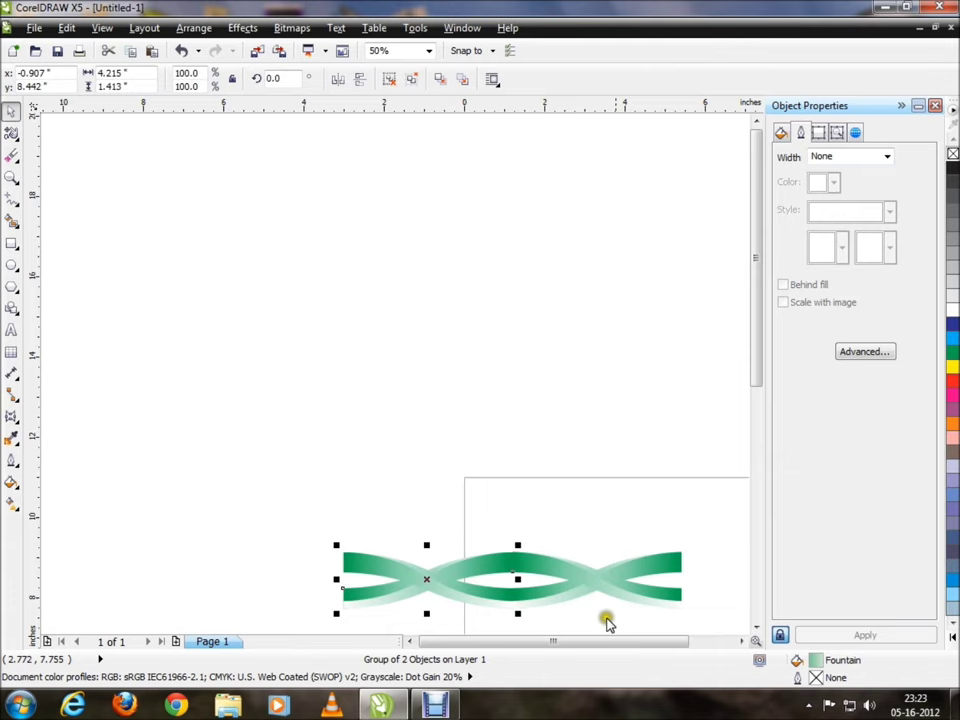
Step: Zoom out and pan to centre the page showing the lengthened braid
{"action": "left_click_drag", "start_coordinate": [740, 648], "coordinate": [754, 626]}
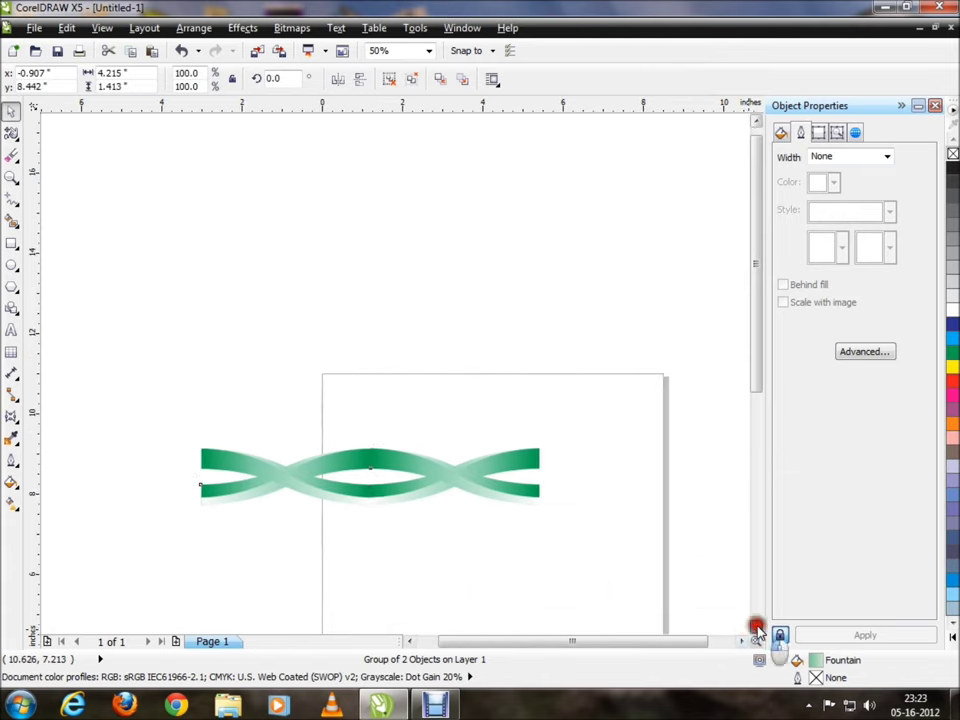
{"action": "left_click", "coordinate": [330, 572]}
{"action": "scroll", "coordinate": [295, 588], "scroll_direction": "down", "scroll_amount": 1}
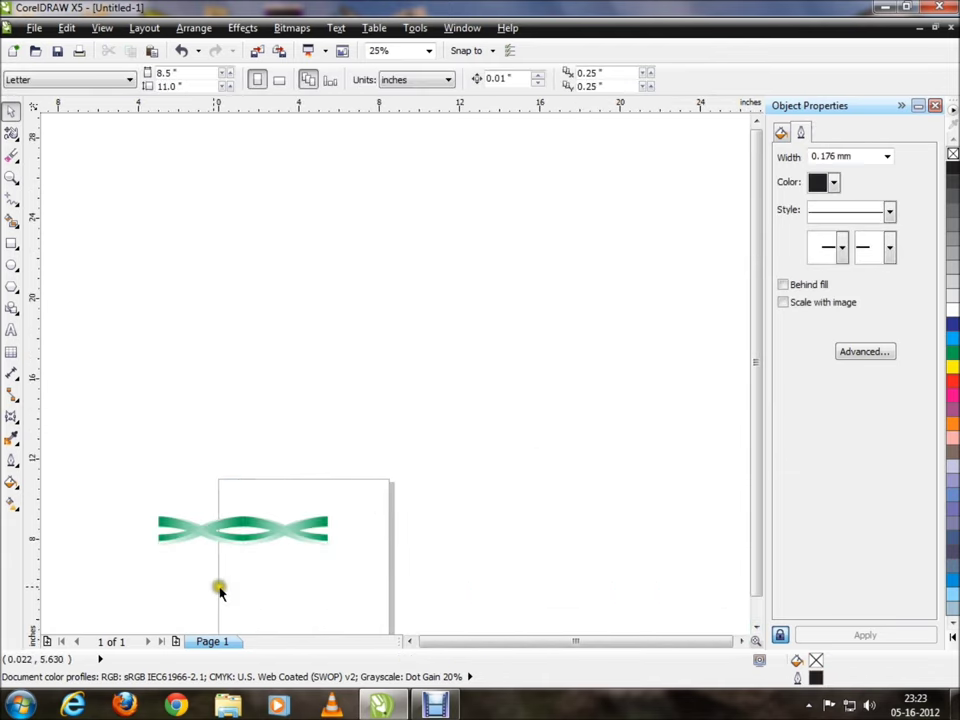
{"action": "left_click_drag", "start_coordinate": [499, 652], "coordinate": [407, 641]}
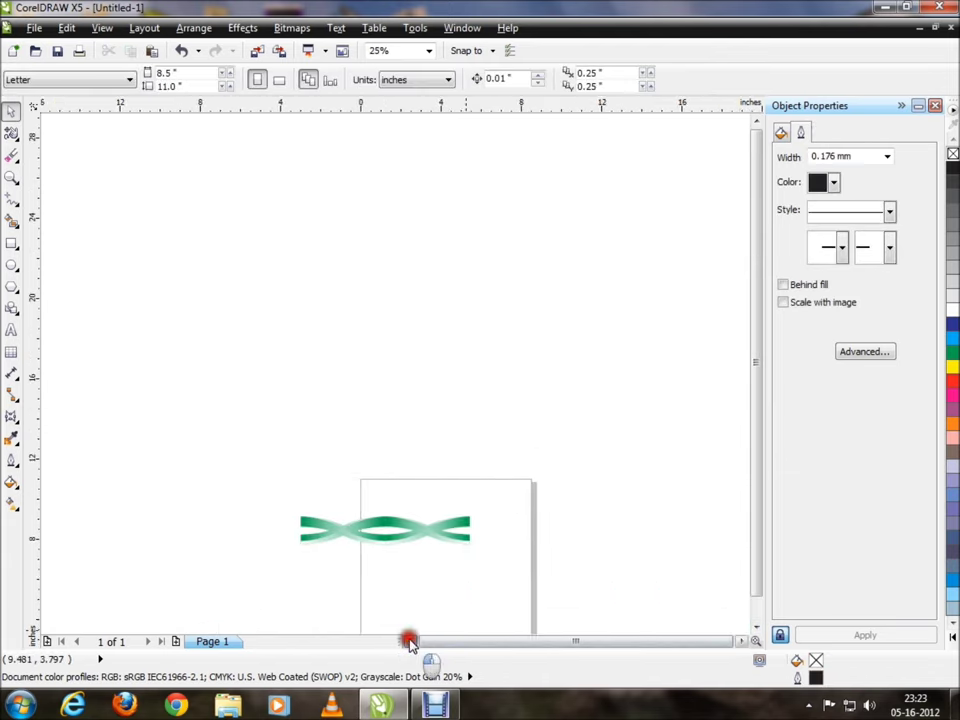
{"action": "left_click", "coordinate": [757, 627]}
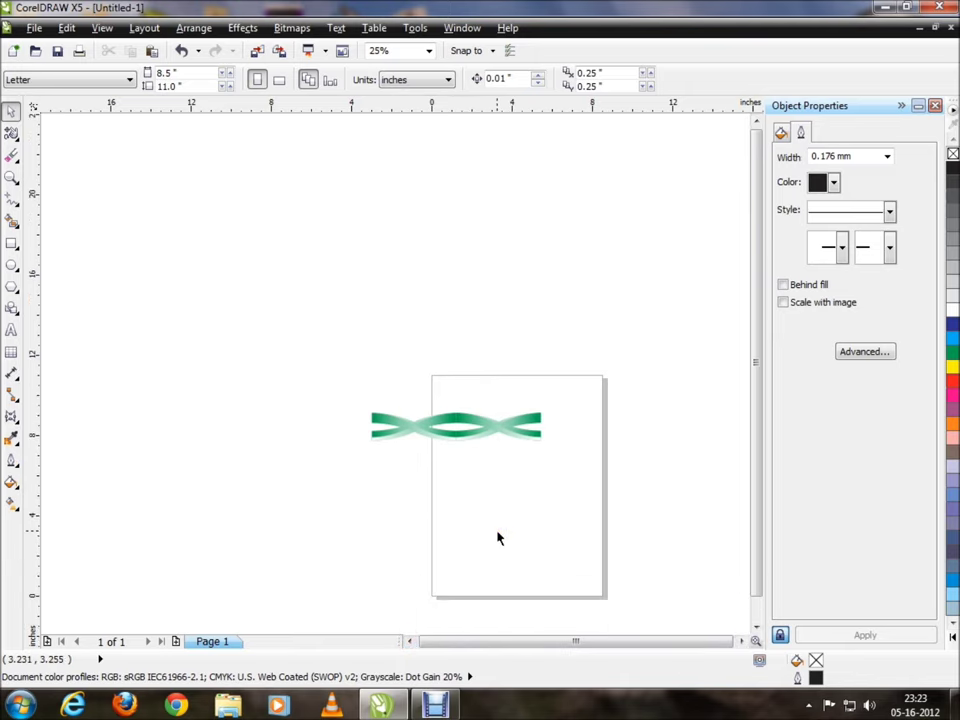
{"action": "scroll", "coordinate": [476, 500], "scroll_direction": "up", "scroll_amount": 1}
{"action": "scroll", "coordinate": [283, 455], "scroll_direction": "down", "scroll_amount": 1}
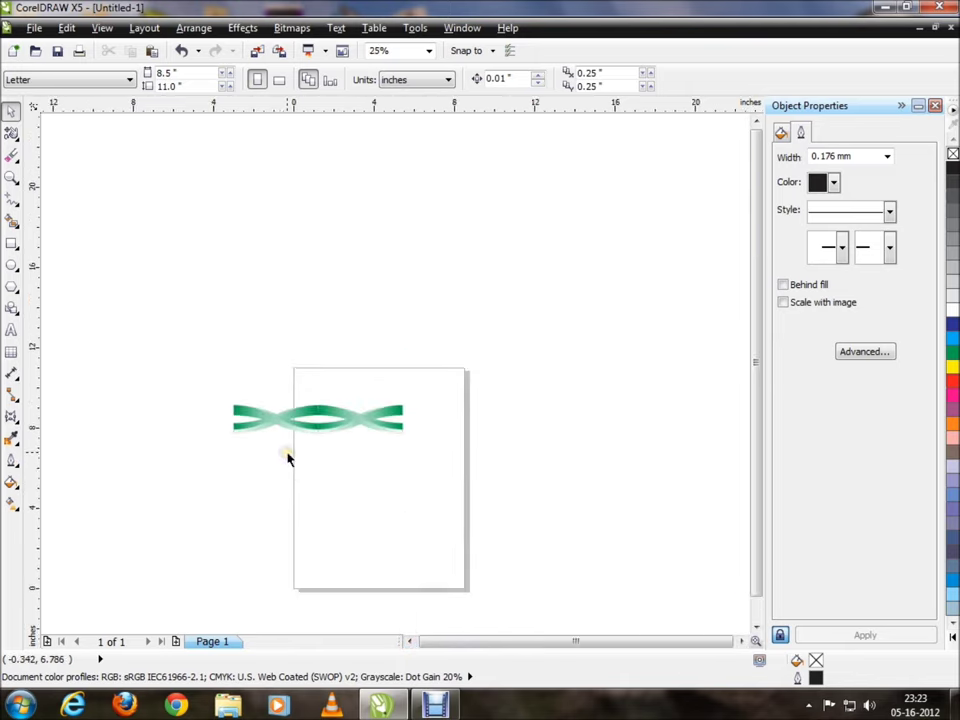
{"action": "scroll", "coordinate": [287, 456], "scroll_direction": "up", "scroll_amount": 1}
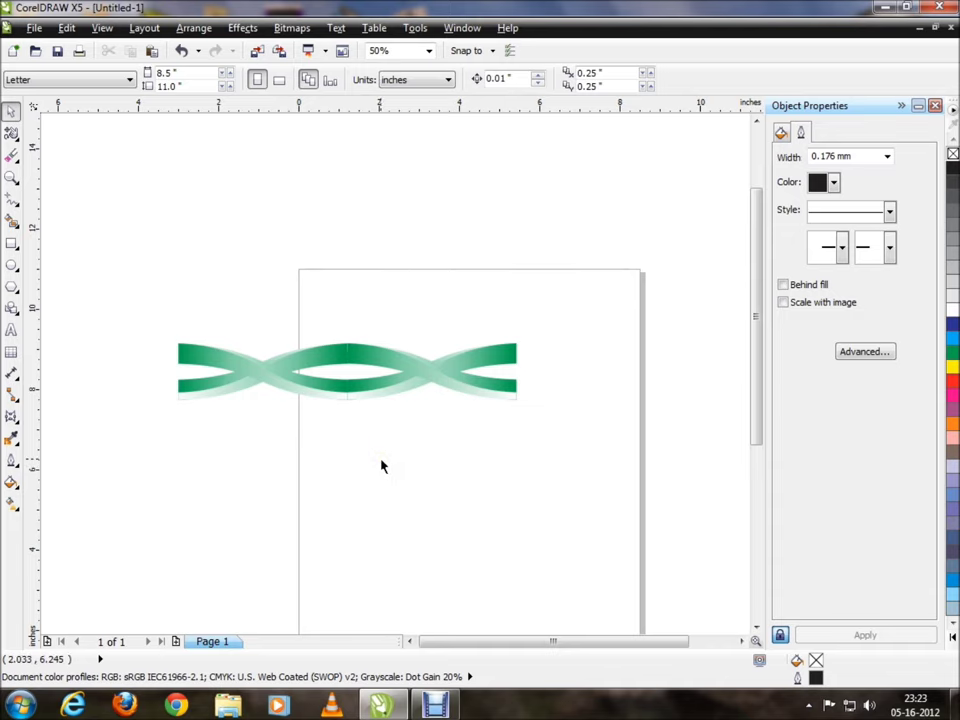
{"action": "scroll", "coordinate": [381, 466], "scroll_direction": "up", "scroll_amount": 1}
{"action": "scroll", "coordinate": [381, 466], "scroll_direction": "down", "scroll_amount": 1}
Step: Box-select the four ribbon strips, copy them, and paste a copy in place
{"action": "left_click_drag", "start_coordinate": [113, 288], "coordinate": [633, 516]}
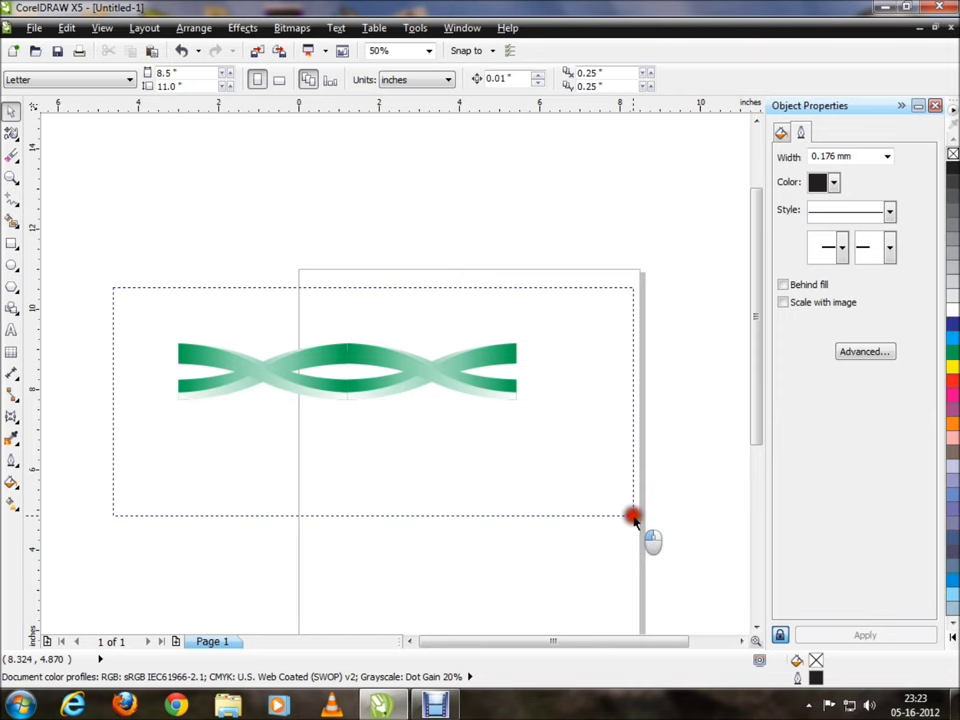
{"action": "left_click_drag", "start_coordinate": [633, 516], "coordinate": [633, 516]}
{"action": "right_click", "coordinate": [345, 371]}
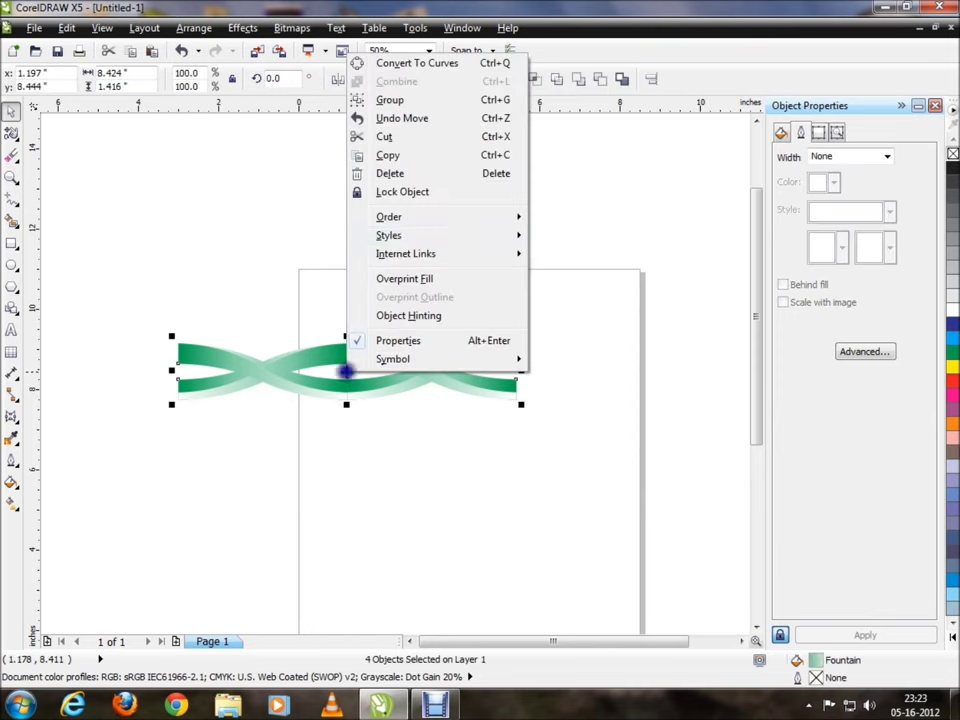
{"action": "left_click", "coordinate": [387, 155]}
{"action": "left_click", "coordinate": [397, 507]}
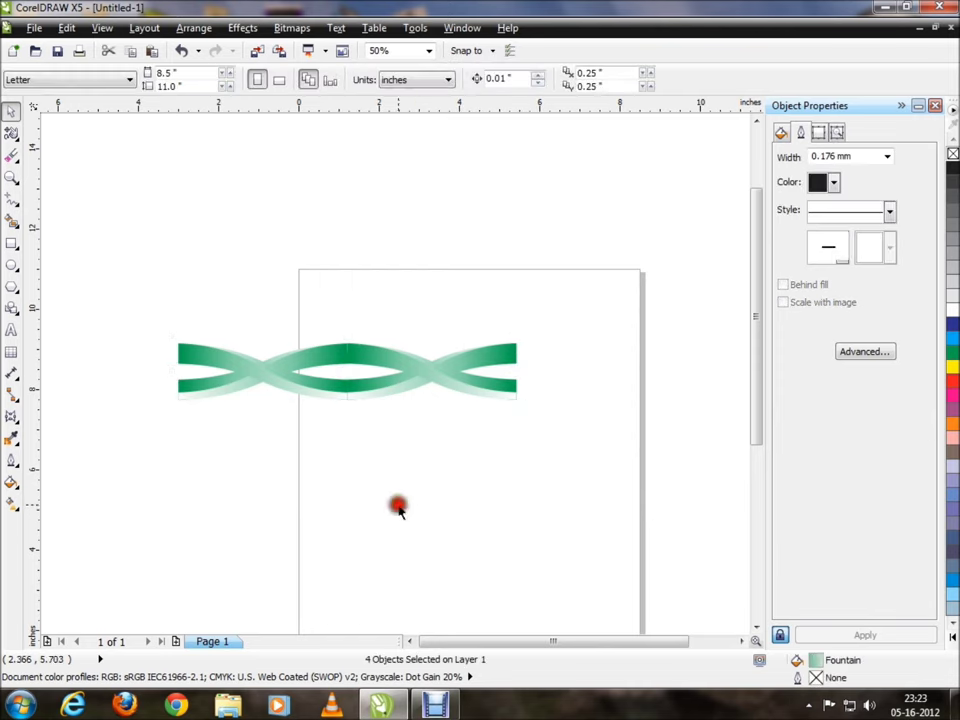
{"action": "right_click", "coordinate": [386, 486]}
{"action": "left_click", "coordinate": [428, 591]}
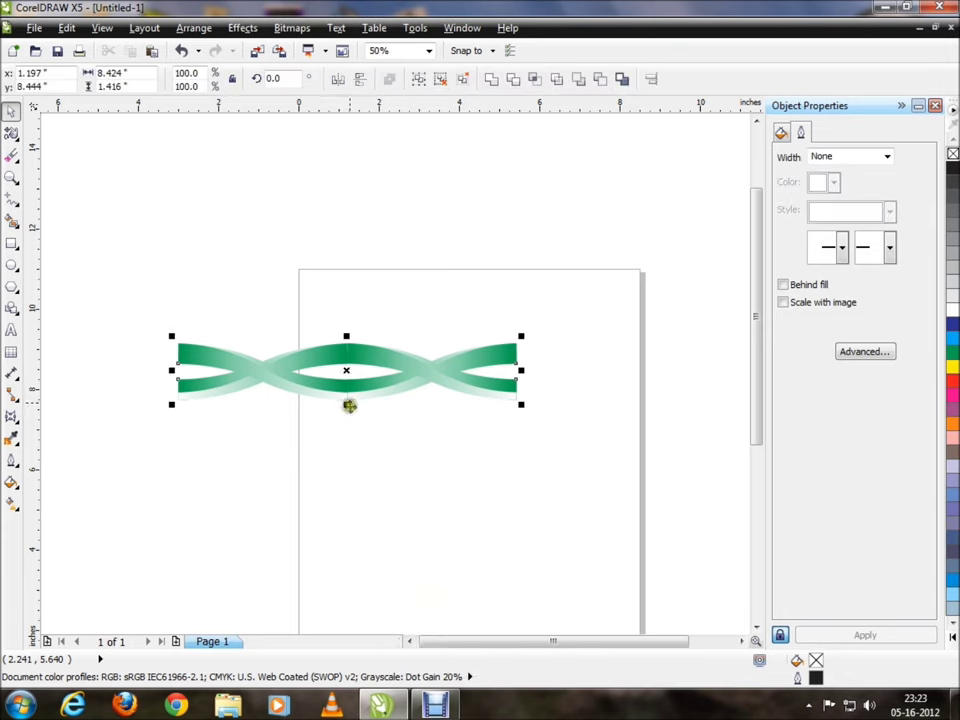
Step: Align the pasted strips with the braid's left end and zoom in to check the join
{"action": "left_click_drag", "start_coordinate": [349, 405], "coordinate": [60, 365]}
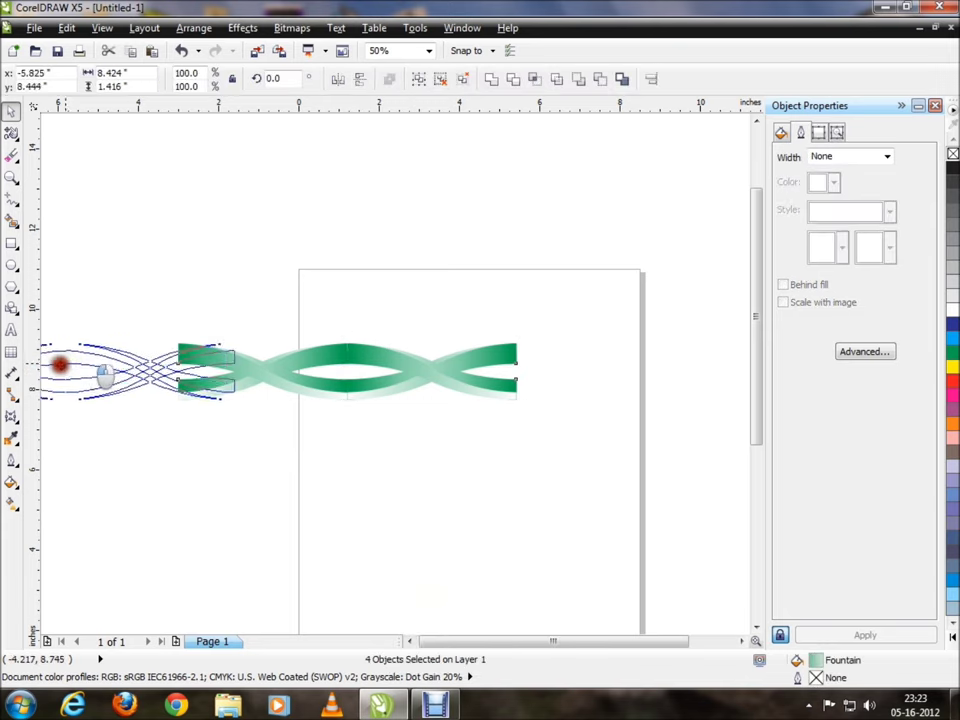
{"action": "left_click_drag", "start_coordinate": [60, 365], "coordinate": [150, 365]}
{"action": "scroll", "coordinate": [268, 357], "scroll_direction": "up", "scroll_amount": 2}
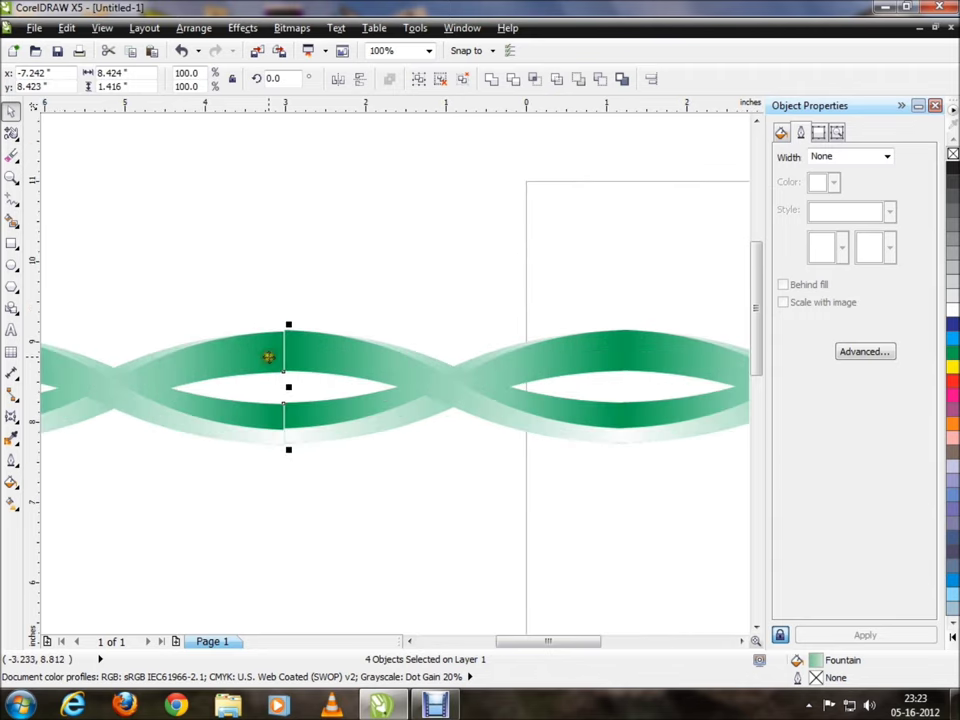
{"action": "scroll", "coordinate": [268, 357], "scroll_direction": "up", "scroll_amount": 1}
{"action": "scroll", "coordinate": [271, 357], "scroll_direction": "up", "scroll_amount": 1}
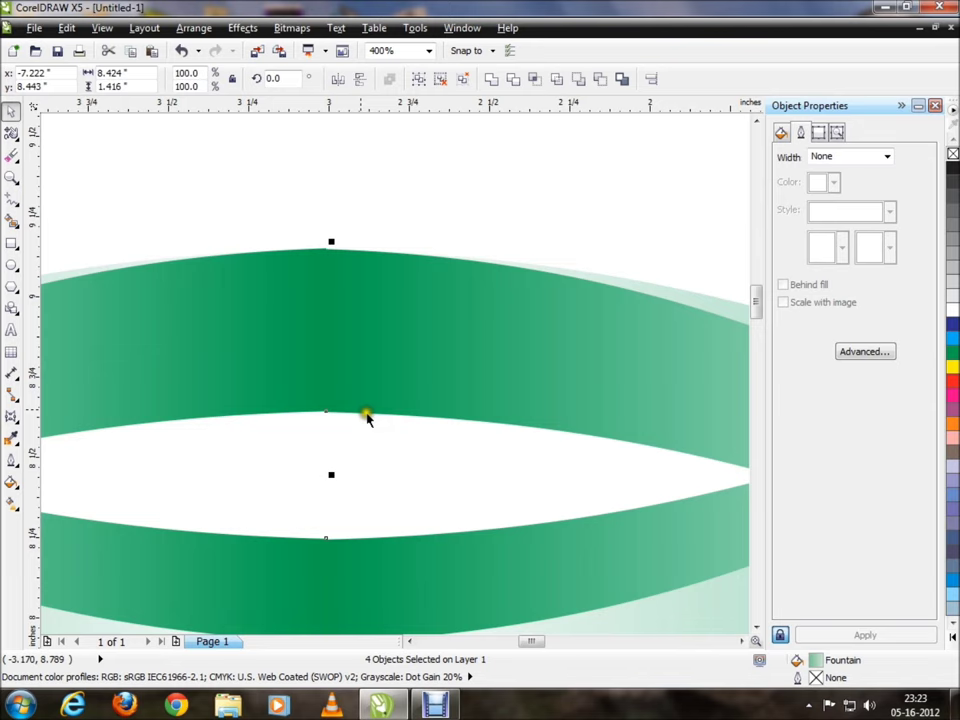
{"action": "scroll", "coordinate": [440, 450], "scroll_direction": "down", "scroll_amount": 2}
{"action": "scroll", "coordinate": [510, 489], "scroll_direction": "down", "scroll_amount": 2}
{"action": "left_click_drag", "start_coordinate": [690, 489], "coordinate": [106, 572]}
Step: Zoom out and box-select all eight ribbon strips
{"action": "left_click", "coordinate": [578, 553]}
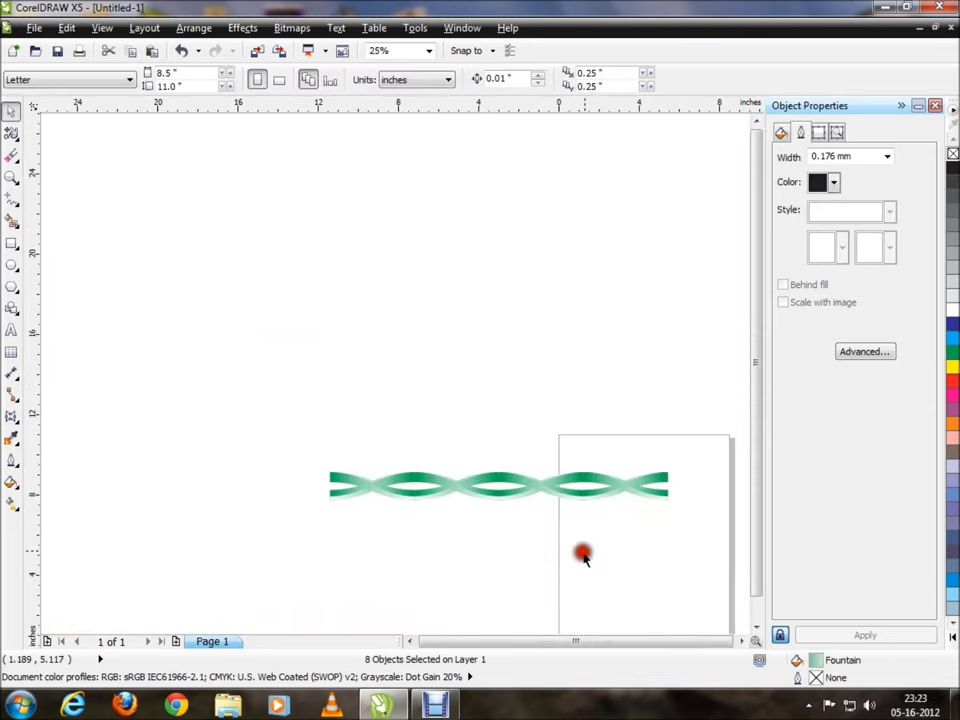
{"action": "scroll", "coordinate": [602, 542], "scroll_direction": "up", "scroll_amount": 2}
{"action": "scroll", "coordinate": [548, 527], "scroll_direction": "down", "scroll_amount": 2}
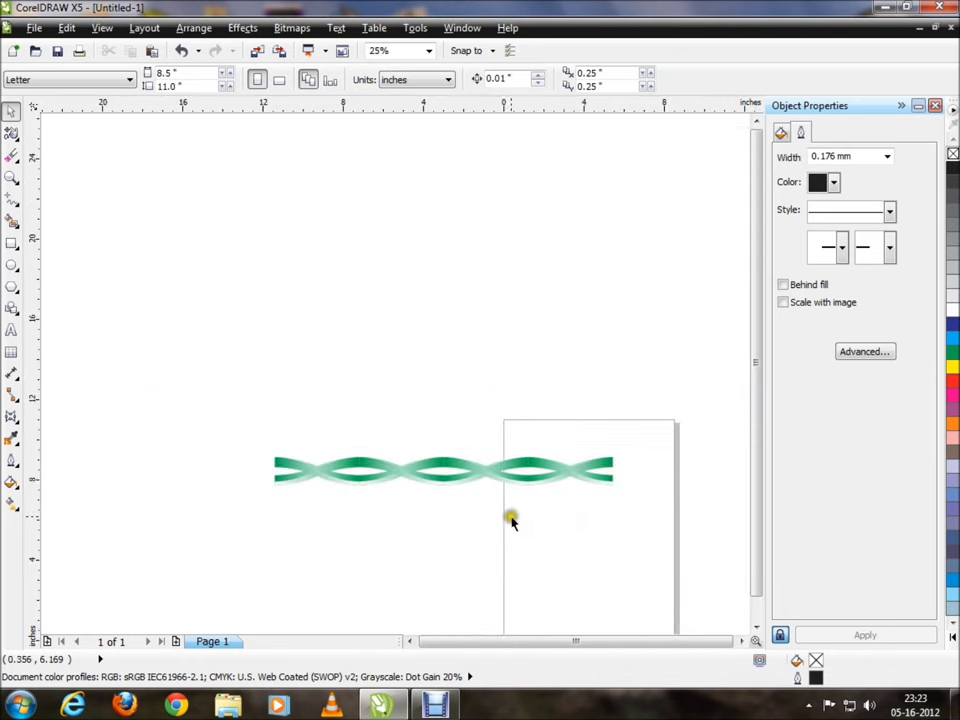
{"action": "left_click_drag", "start_coordinate": [675, 417], "coordinate": [58, 553]}
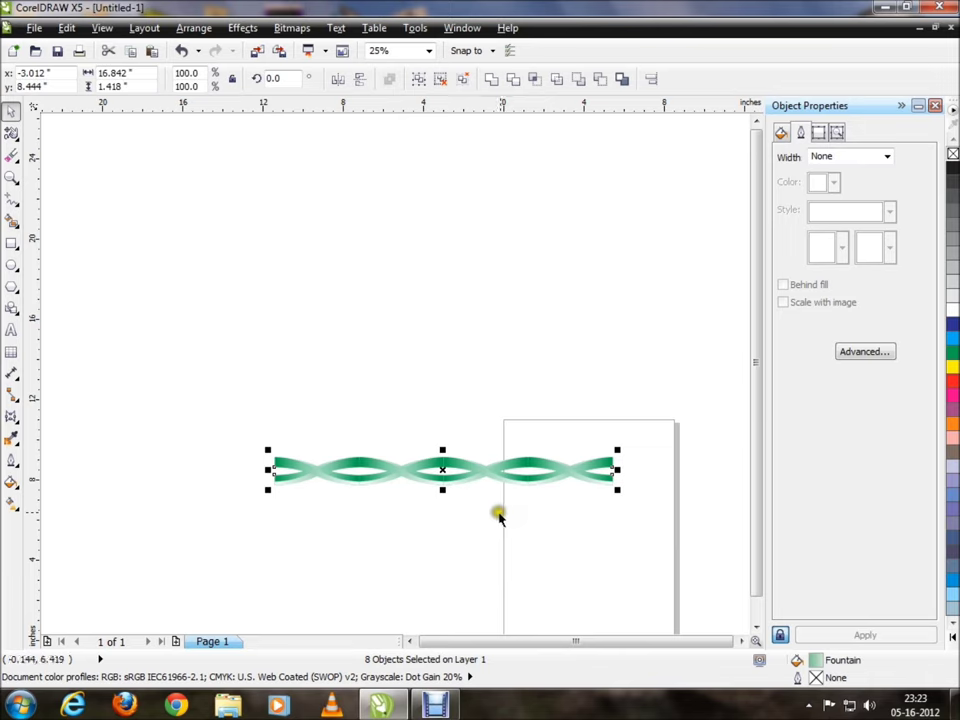
{"action": "left_click", "coordinate": [469, 519]}
{"action": "left_click_drag", "start_coordinate": [659, 427], "coordinate": [81, 545]}
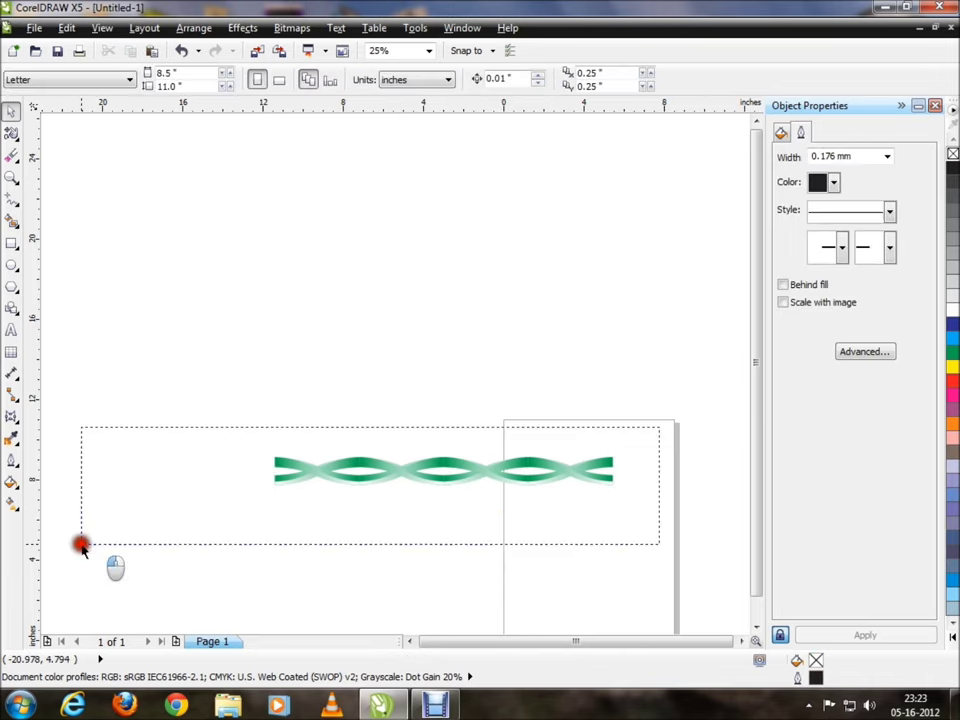
{"action": "left_click", "coordinate": [347, 544]}
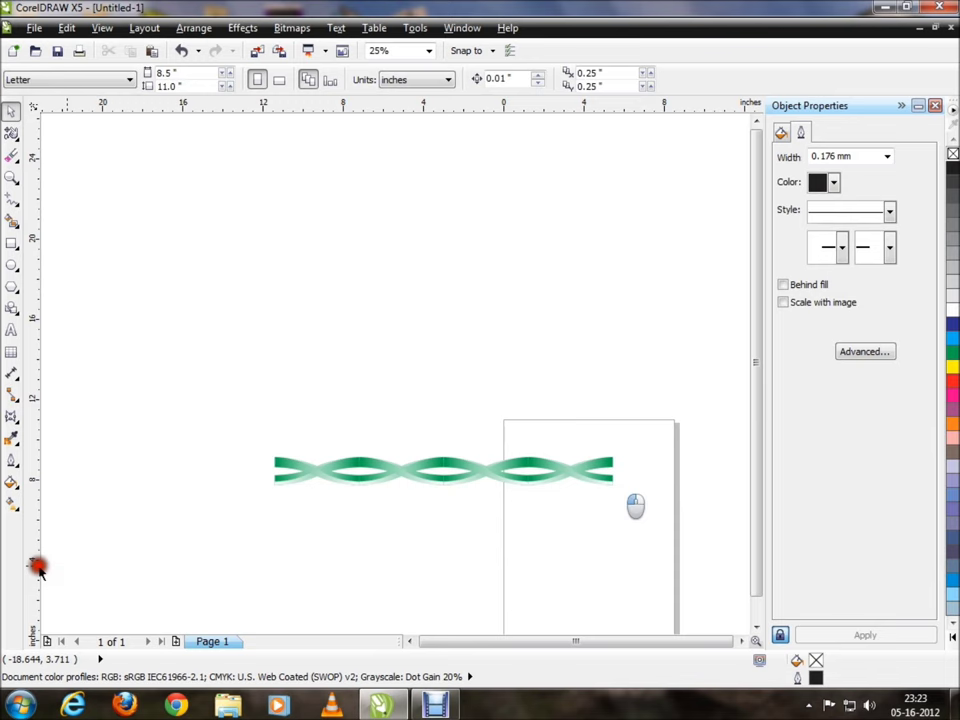
{"action": "left_click_drag", "start_coordinate": [37, 567], "coordinate": [60, 571]}
{"action": "left_click", "coordinate": [743, 641]}
Step: Group the eight selected strips into one braid object
{"action": "right_click", "coordinate": [399, 470]}
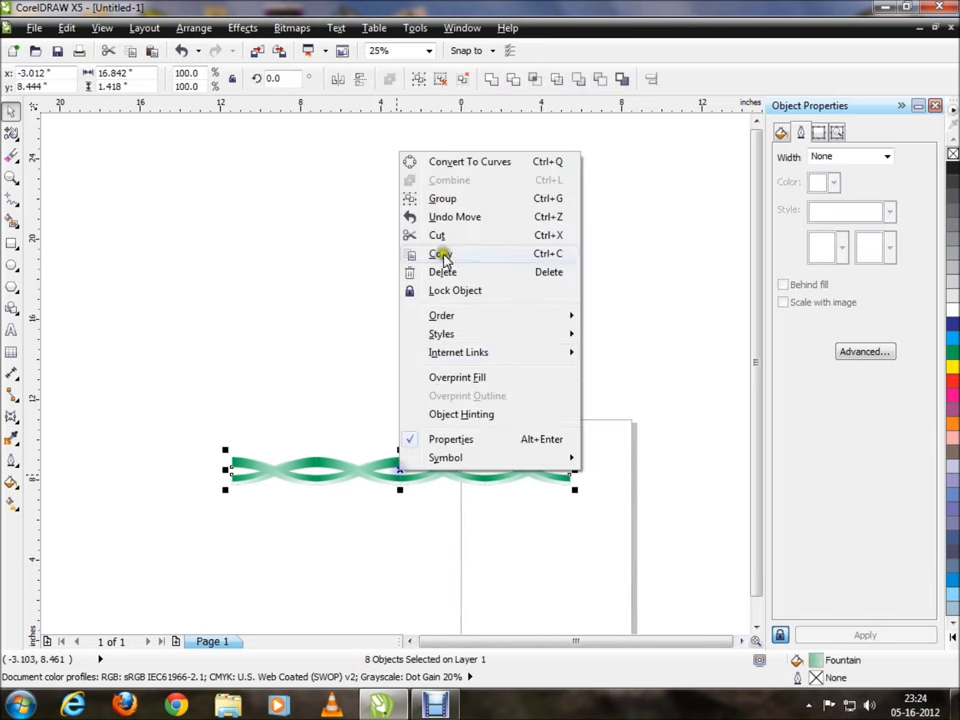
{"action": "left_click", "coordinate": [444, 200]}
{"action": "left_click", "coordinate": [357, 386]}
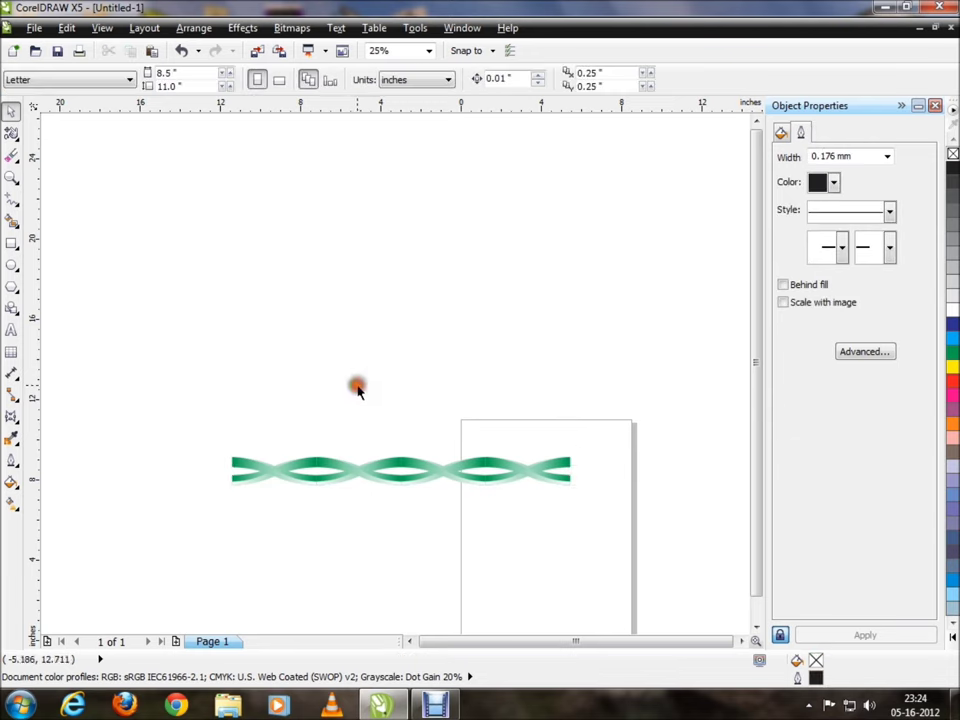
{"action": "left_click", "coordinate": [392, 470]}
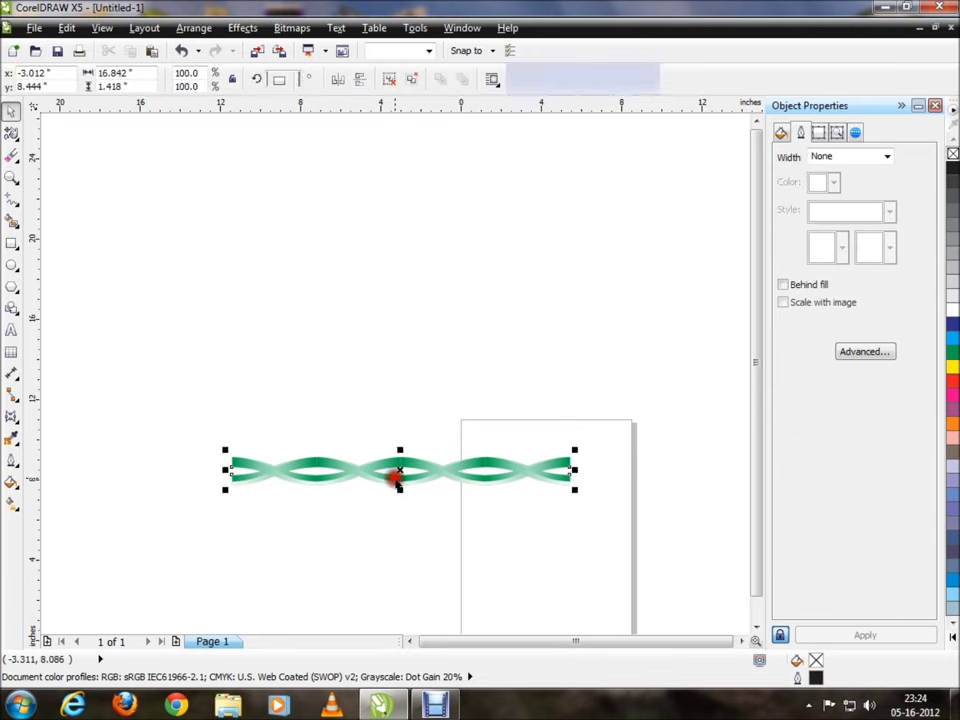
Step: With the Envelope tool, arch the braid's top and bottom edges upward
{"action": "left_click", "coordinate": [17, 426]}
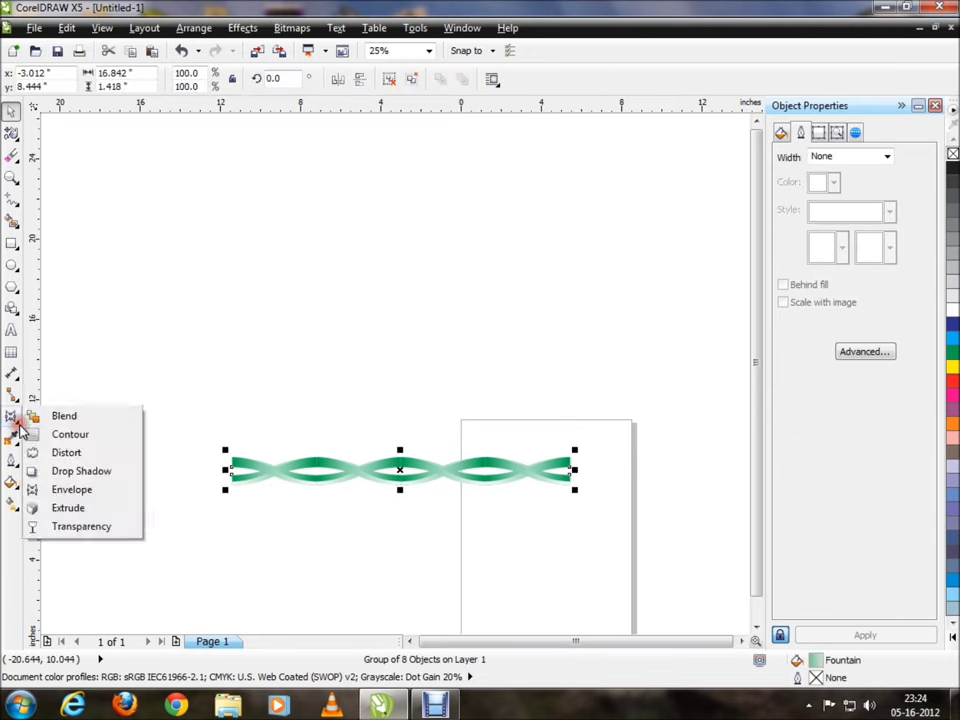
{"action": "left_click", "coordinate": [72, 490]}
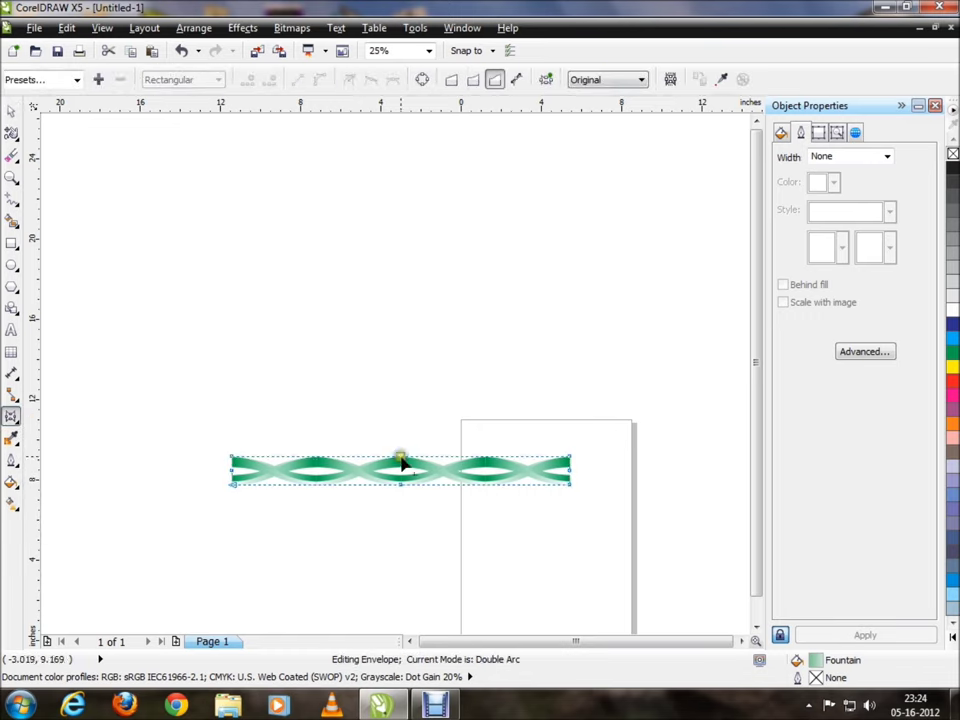
{"action": "left_click_drag", "start_coordinate": [401, 460], "coordinate": [400, 424]}
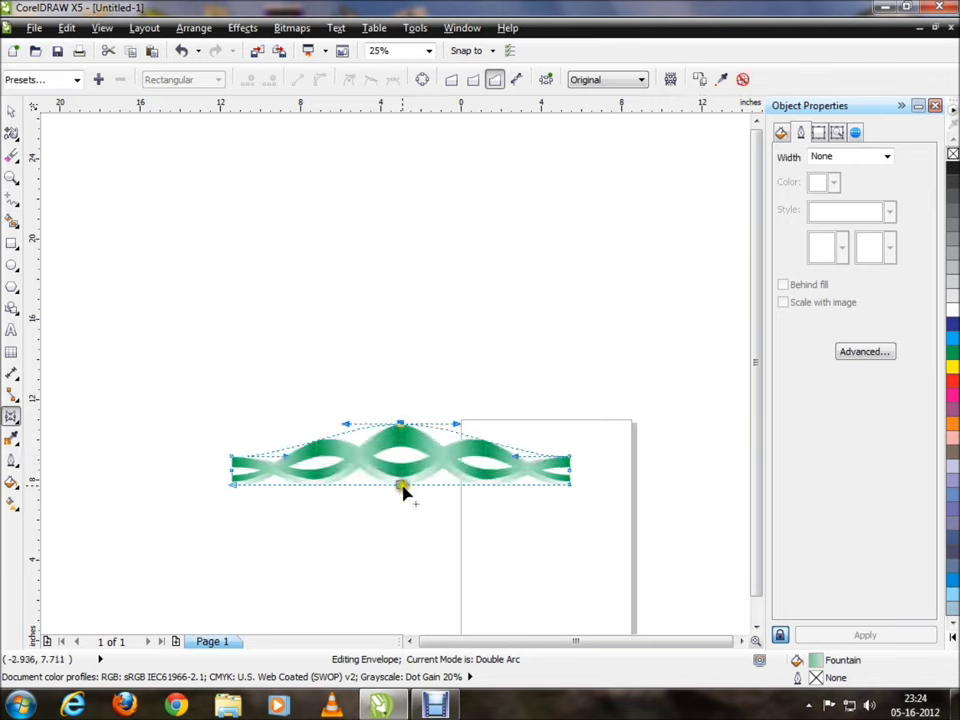
{"action": "left_click_drag", "start_coordinate": [401, 487], "coordinate": [403, 446]}
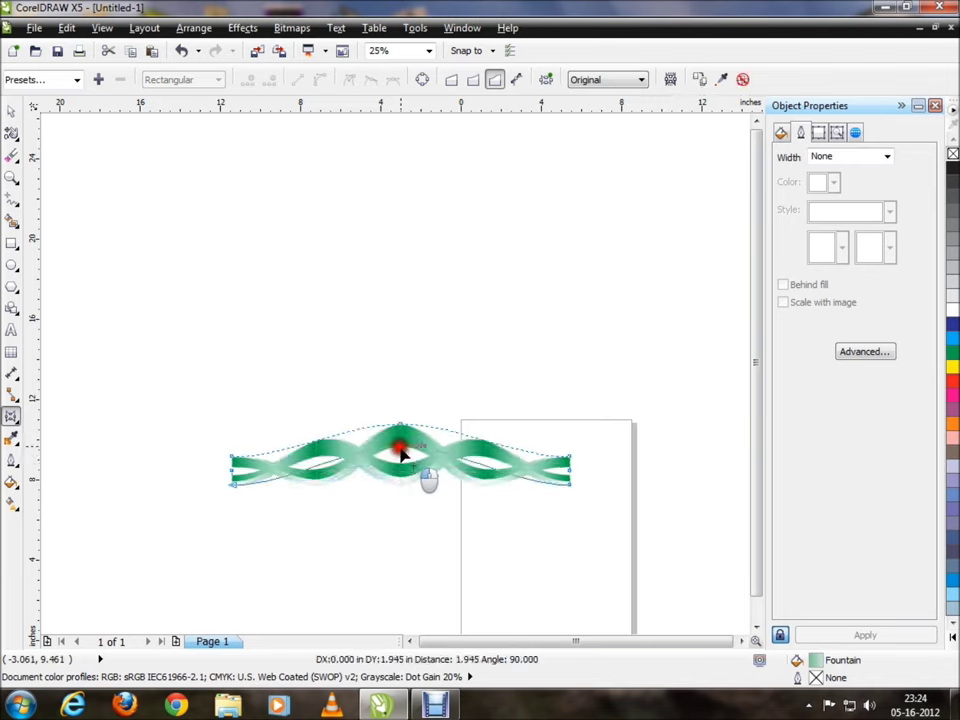
{"action": "left_click_drag", "start_coordinate": [400, 424], "coordinate": [401, 424]}
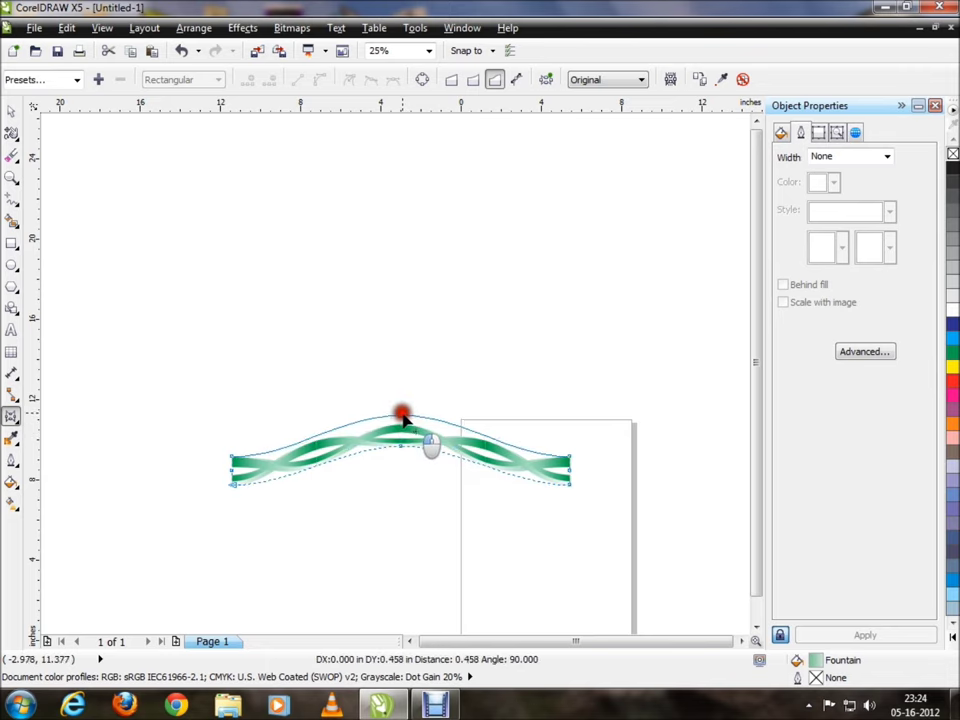
{"action": "left_click_drag", "start_coordinate": [400, 421], "coordinate": [400, 416]}
Step: Lift the braid's lower curve to follow the arch, then return to the Pick tool and deselect
{"action": "scroll", "coordinate": [403, 455], "scroll_direction": "up", "scroll_amount": 1}
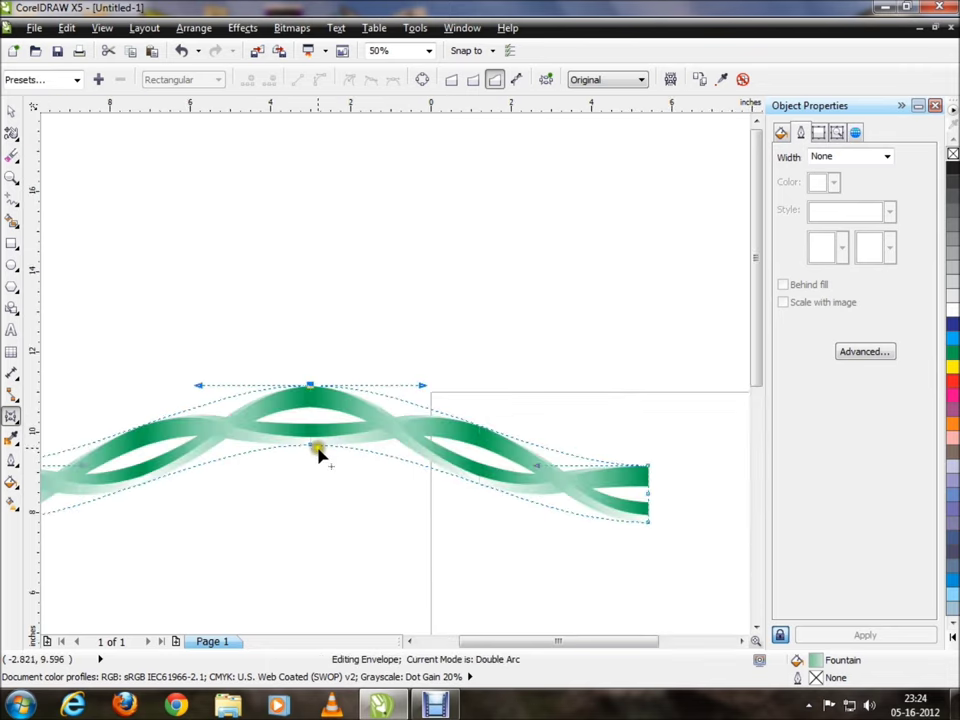
{"action": "left_click_drag", "start_coordinate": [312, 447], "coordinate": [312, 434]}
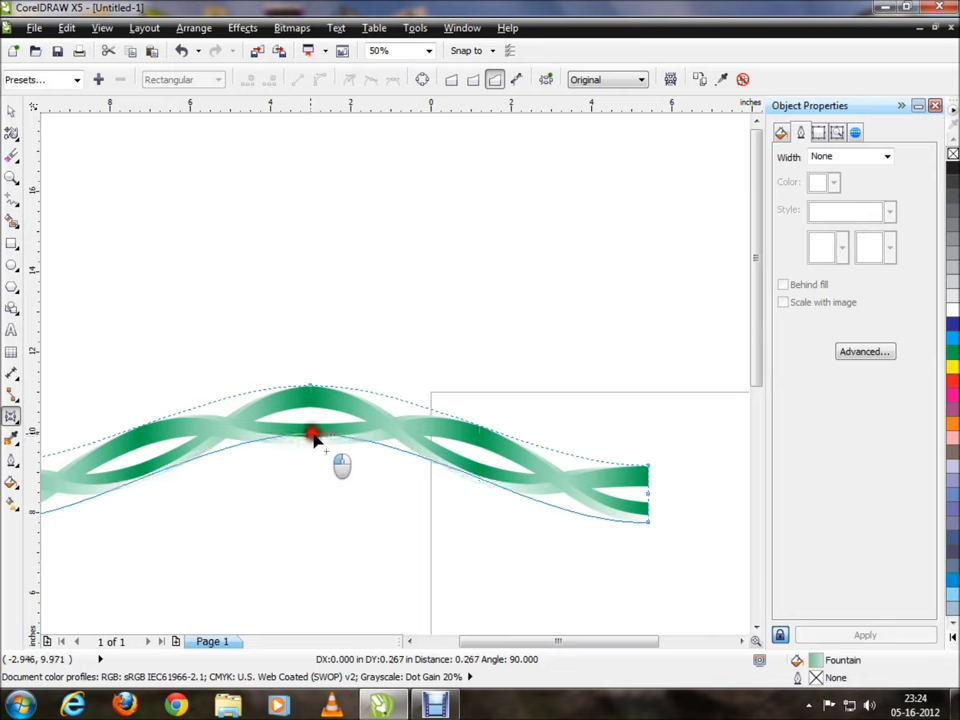
{"action": "left_click", "coordinate": [411, 641]}
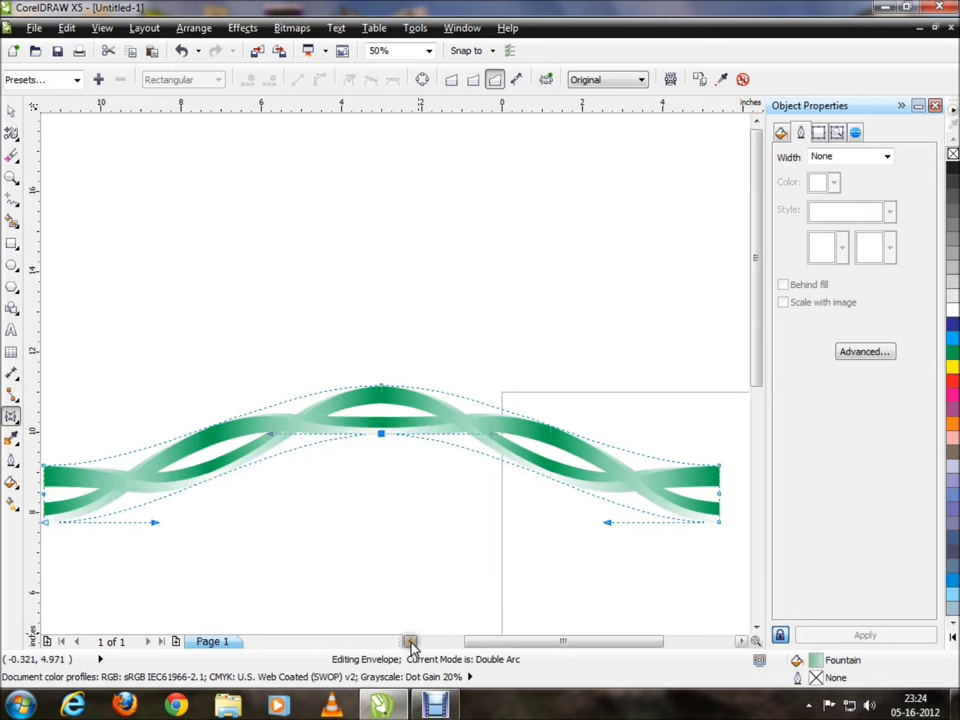
{"action": "left_click", "coordinate": [743, 641]}
{"action": "left_click", "coordinate": [11, 110]}
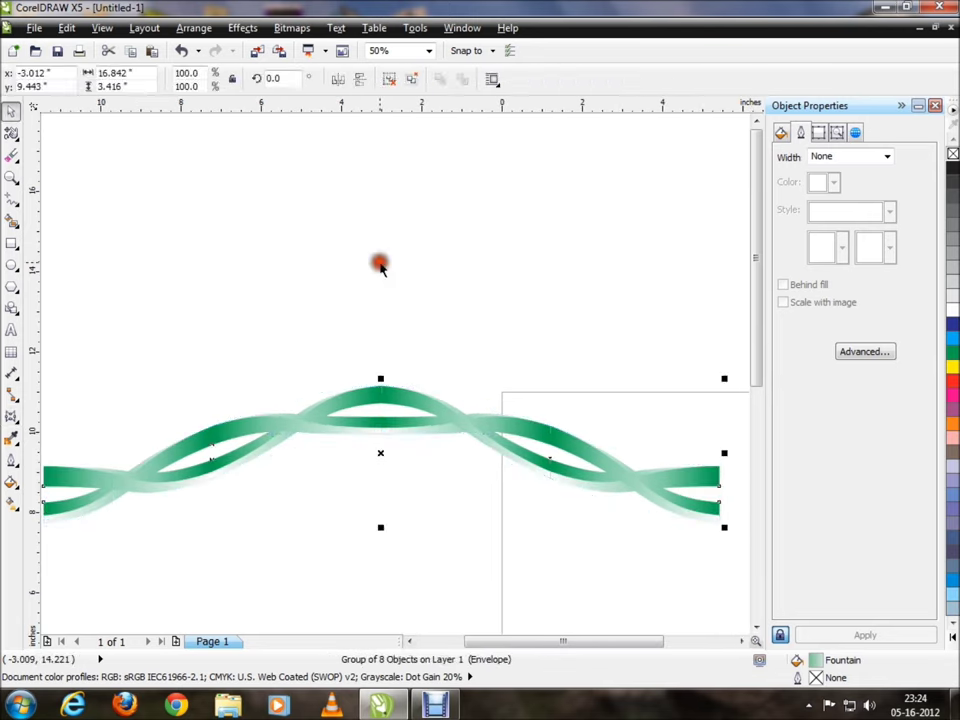
{"action": "left_click", "coordinate": [380, 265]}
{"action": "scroll", "coordinate": [375, 272], "scroll_direction": "down", "scroll_amount": 2}
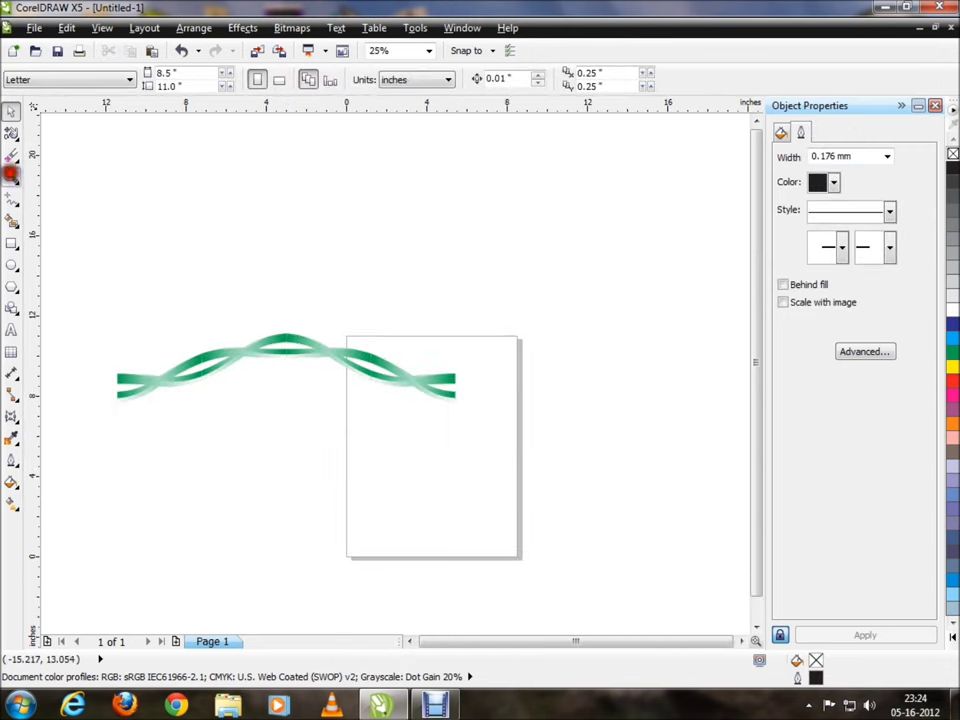
Step: Zoom in on the ribbon and page, then return to the Pick tool
{"action": "left_click", "coordinate": [11, 172]}
{"action": "left_click_drag", "start_coordinate": [94, 321], "coordinate": [461, 426]}
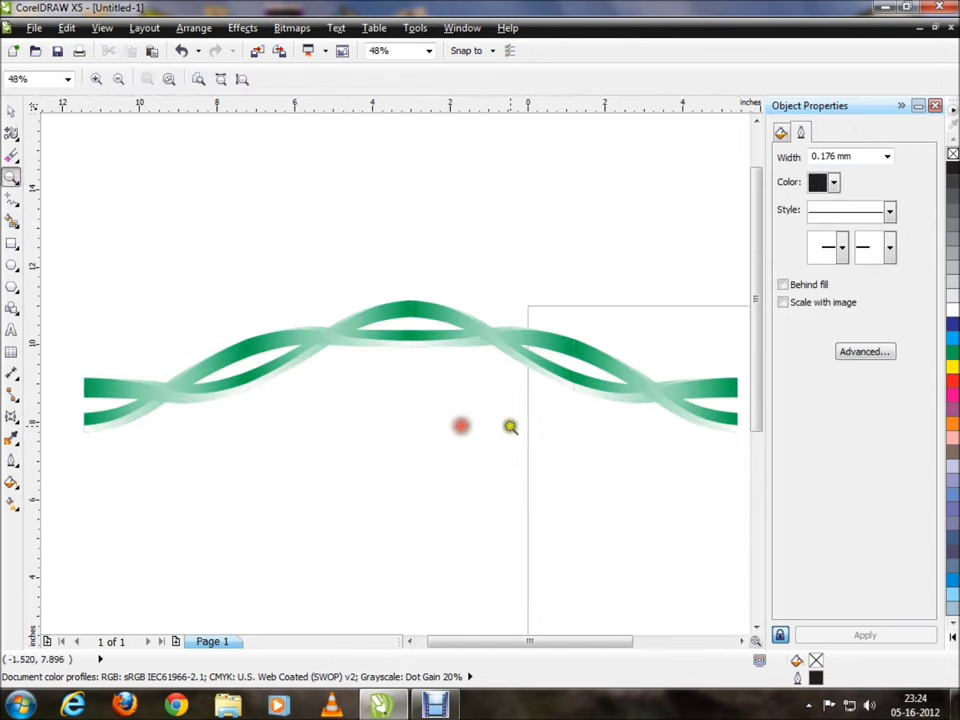
{"action": "left_click", "coordinate": [740, 643]}
{"action": "left_click", "coordinate": [10, 108]}
{"action": "scroll", "coordinate": [265, 235], "scroll_direction": "down", "scroll_amount": 2}
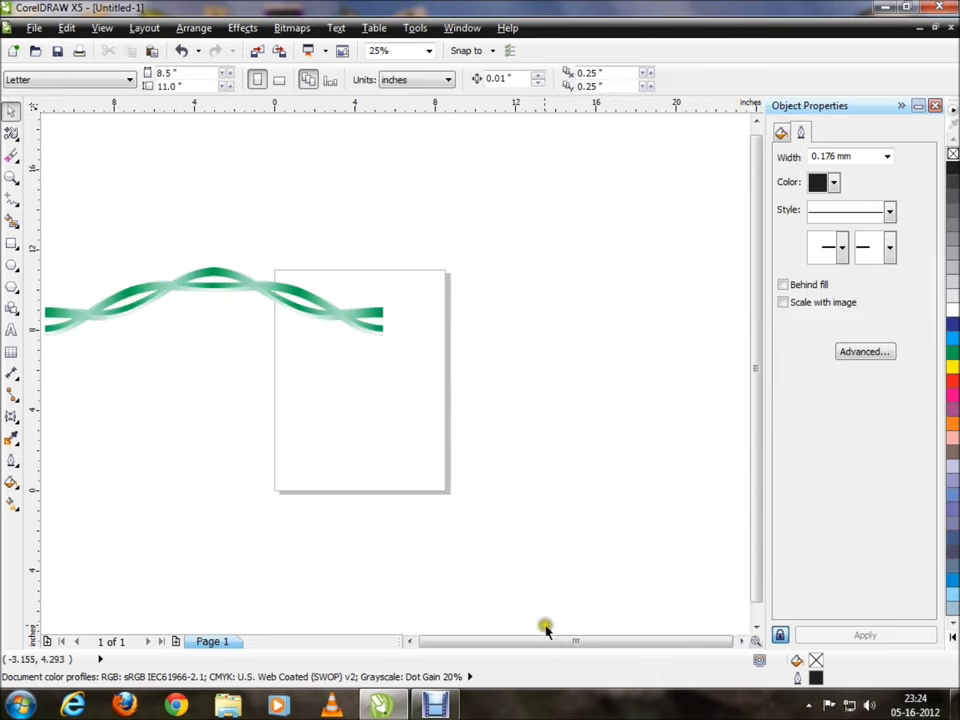
{"action": "left_click", "coordinate": [411, 641]}
Step: Drop a duplicate of the arched ribbon end to end on its left side
{"action": "left_click", "coordinate": [430, 290]}
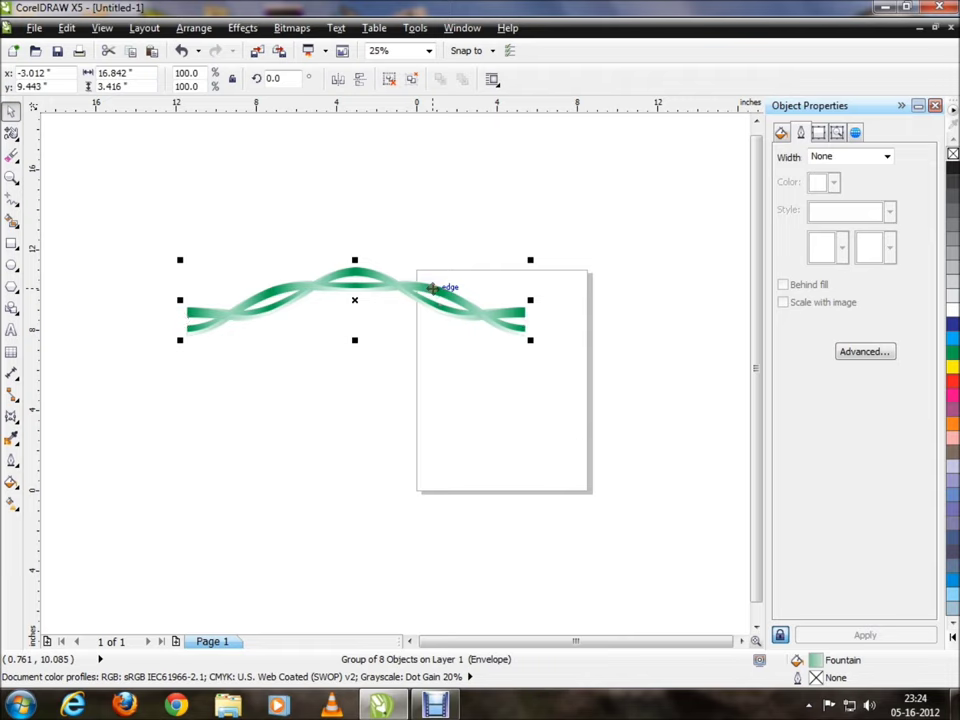
{"action": "mouse_move", "coordinate": [355, 300]}
{"action": "left_mouse_down"}
{"action": "mouse_move", "coordinate": [46, 327]}
{"action": "mouse_move", "coordinate": [92, 326]}
{"action": "mouse_move", "coordinate": [193, 297]}
{"action": "mouse_move", "coordinate": [203, 322]}
{"action": "left_mouse_up"}
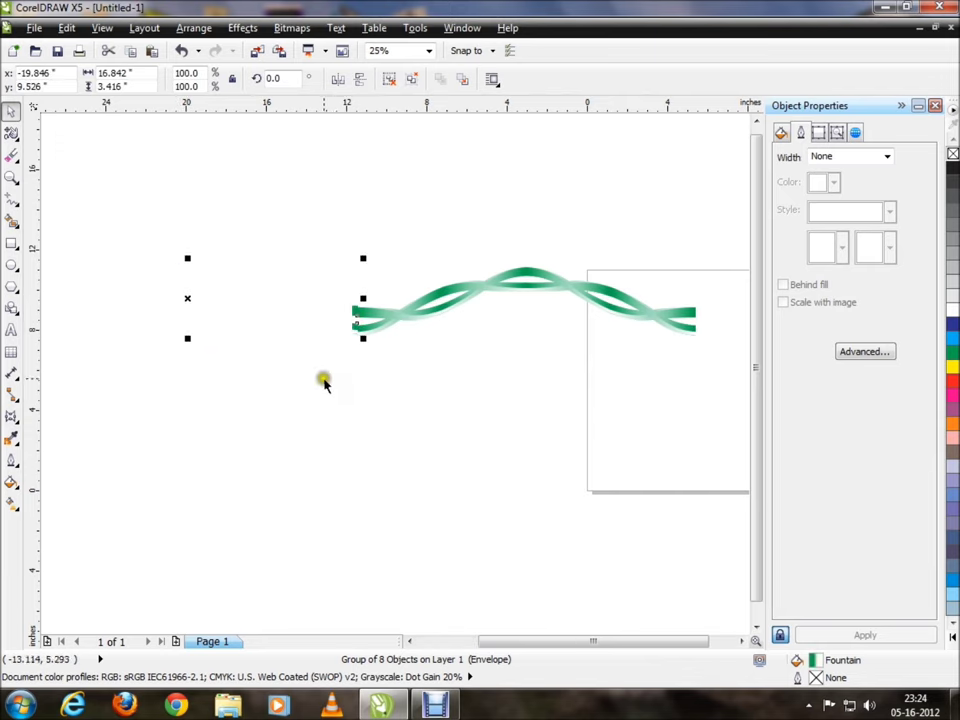
{"action": "scroll", "coordinate": [326, 366], "scroll_direction": "up", "scroll_amount": 1}
{"action": "scroll", "coordinate": [315, 349], "scroll_direction": "up", "scroll_amount": 1}
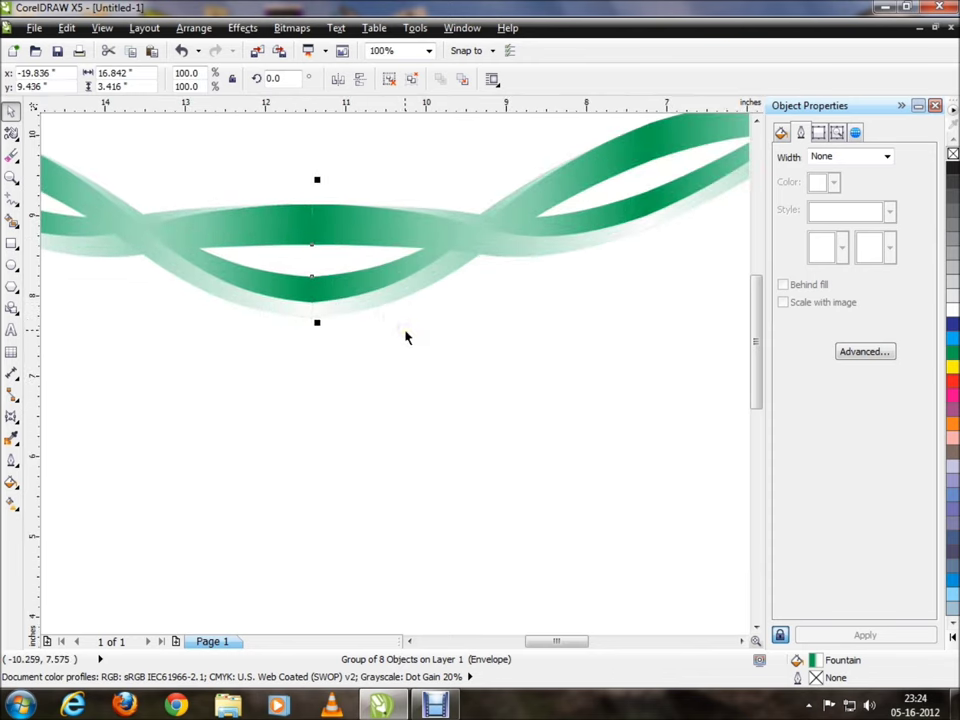
{"action": "left_click", "coordinate": [440, 363]}
{"action": "scroll", "coordinate": [549, 396], "scroll_direction": "down", "scroll_amount": 1}
{"action": "scroll", "coordinate": [559, 401], "scroll_direction": "down", "scroll_amount": 1}
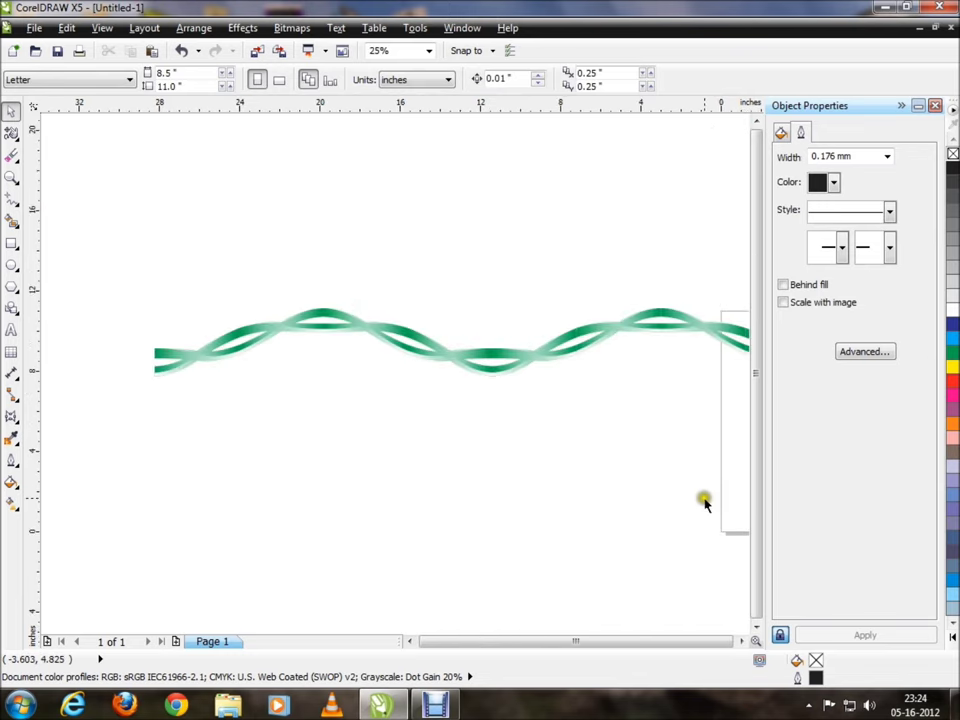
{"action": "scroll", "coordinate": [702, 492], "scroll_direction": "down", "scroll_amount": 1}
{"action": "left_click_drag", "start_coordinate": [757, 645], "coordinate": [750, 650]}
Step: Scale the joined two-arch wave down to about 54%, roughly 16 inches wide
{"action": "left_click_drag", "start_coordinate": [700, 358], "coordinate": [262, 540]}
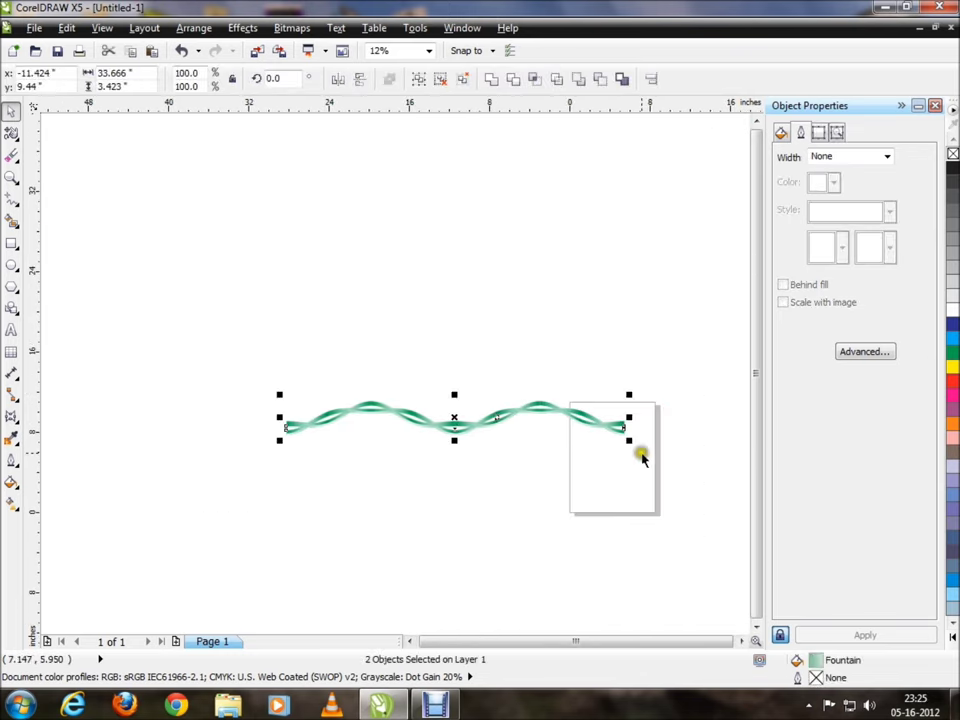
{"action": "left_click_drag", "start_coordinate": [628, 438], "coordinate": [540, 451]}
{"action": "scroll", "coordinate": [506, 443], "scroll_direction": "up", "scroll_amount": 1}
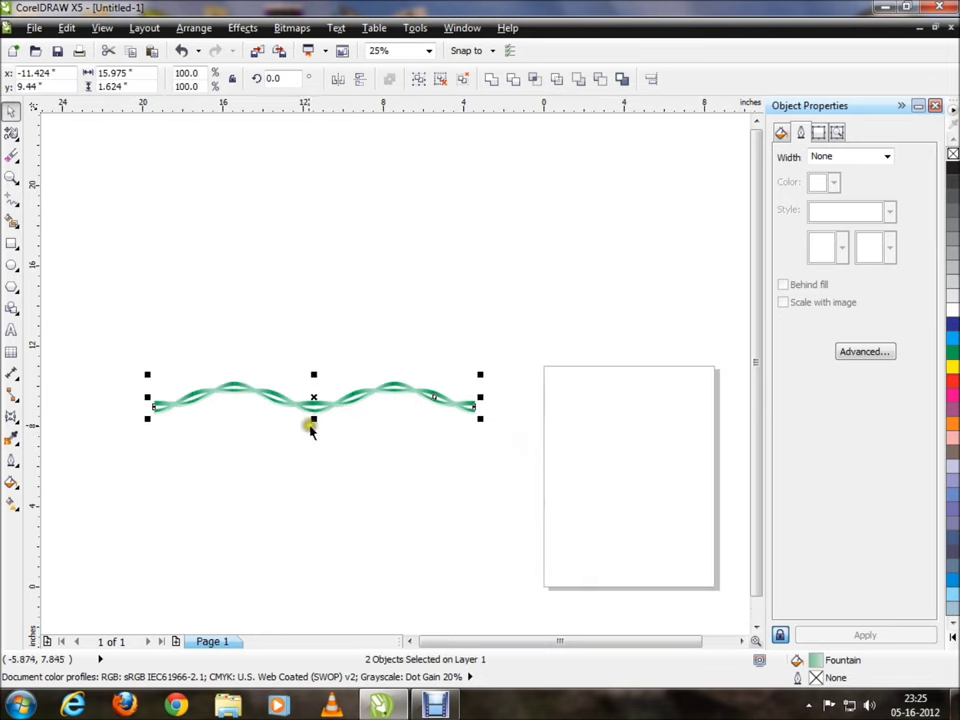
{"action": "scroll", "coordinate": [303, 430], "scroll_direction": "up", "scroll_amount": 1}
{"action": "scroll", "coordinate": [304, 432], "scroll_direction": "down", "scroll_amount": 1}
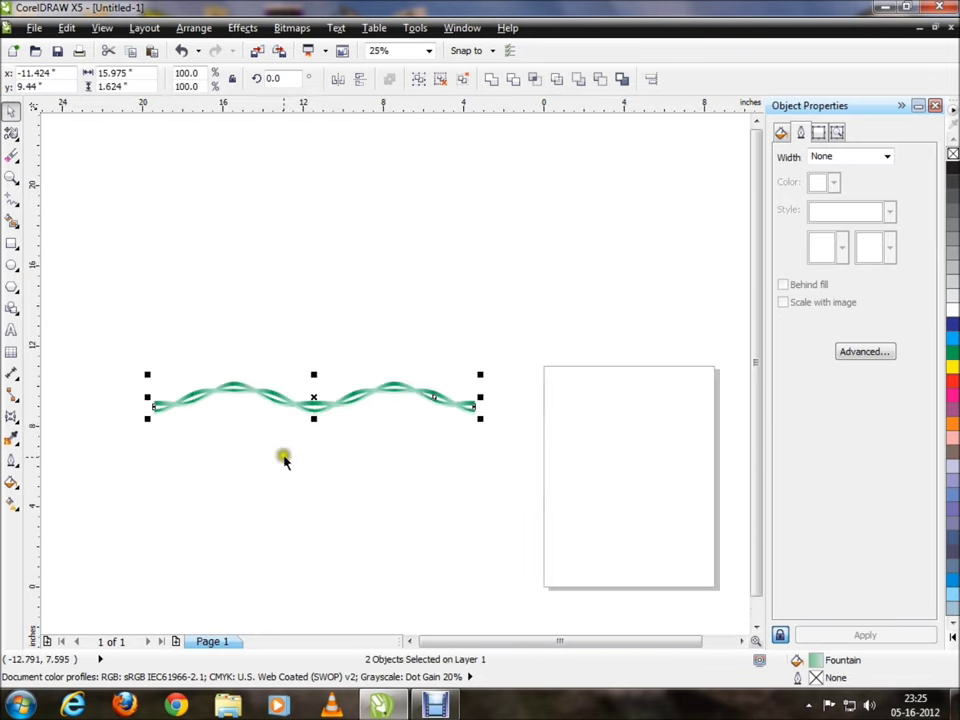
Step: Reselect both parts of the wave and copy them to the clipboard
{"action": "left_click", "coordinate": [349, 475]}
{"action": "left_click_drag", "start_coordinate": [566, 318], "coordinate": [62, 508]}
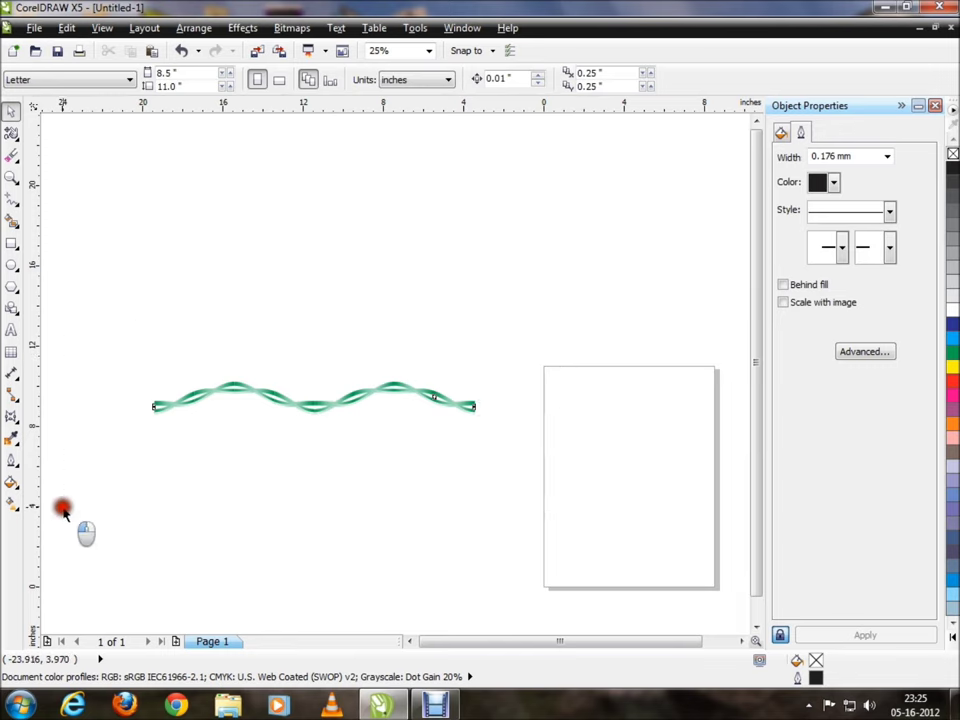
{"action": "left_click", "coordinate": [461, 497]}
{"action": "left_click_drag", "start_coordinate": [561, 320], "coordinate": [62, 552]}
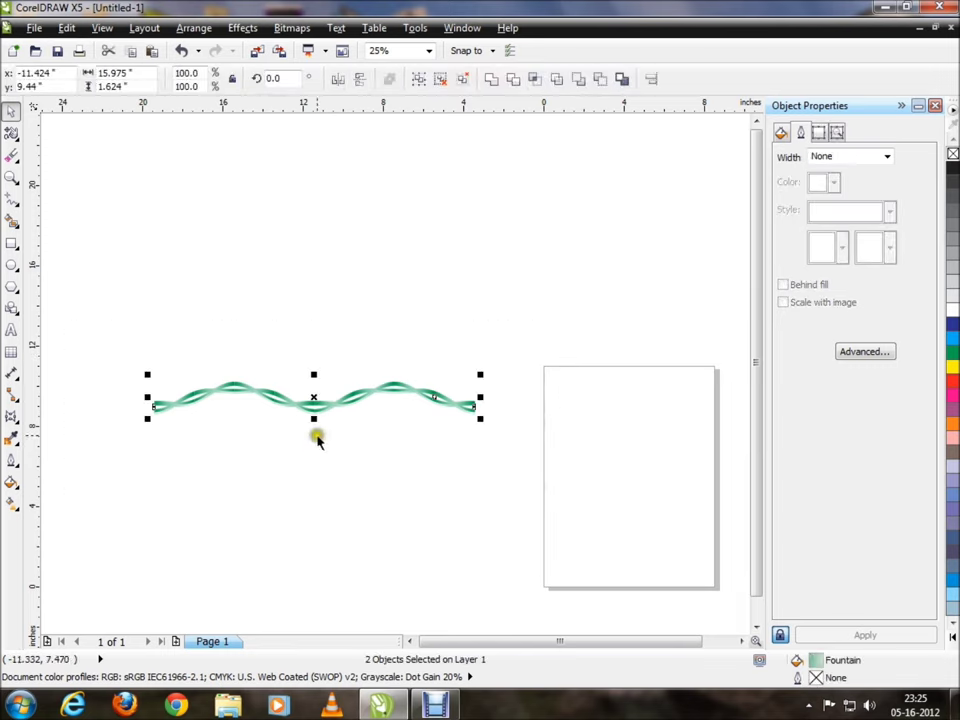
{"action": "right_click", "coordinate": [313, 400]}
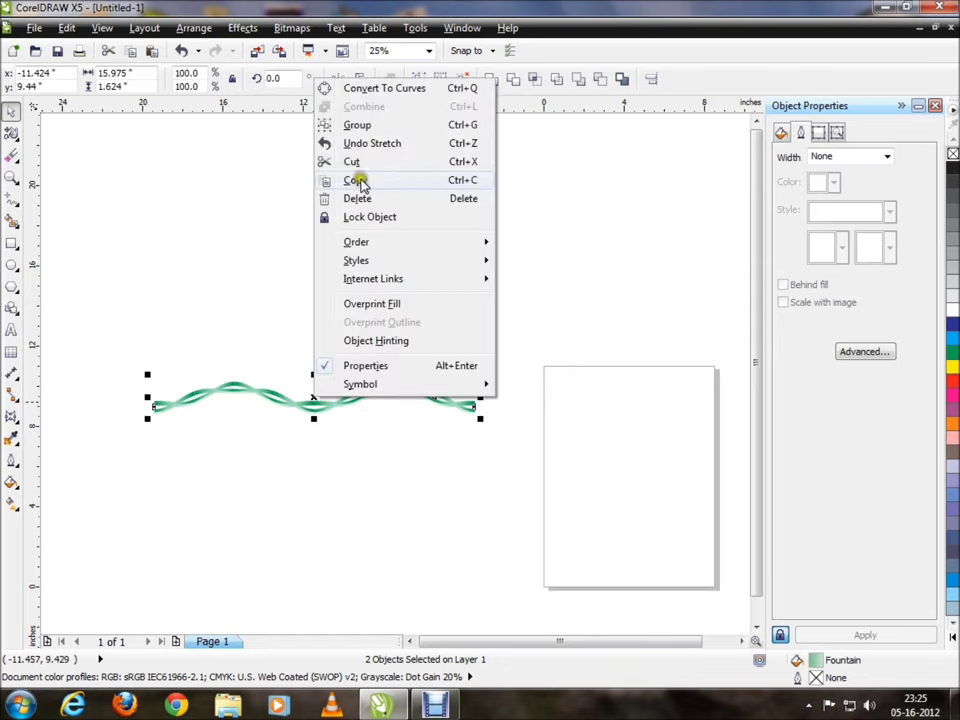
{"action": "left_click", "coordinate": [485, 368]}
{"action": "left_click", "coordinate": [321, 489]}
{"action": "right_click", "coordinate": [459, 474]}
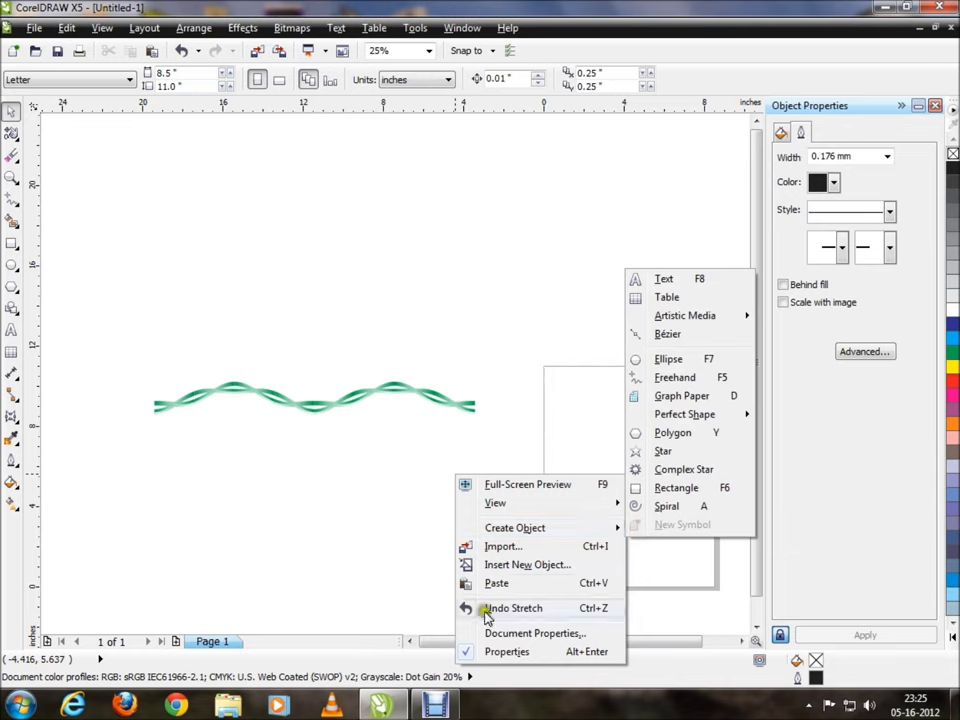
Step: Paste a copy of the wave and mirror it vertically to form a braided double ribbon
{"action": "key", "text": "Escape"}
{"action": "key", "text": "ctrl+a"}
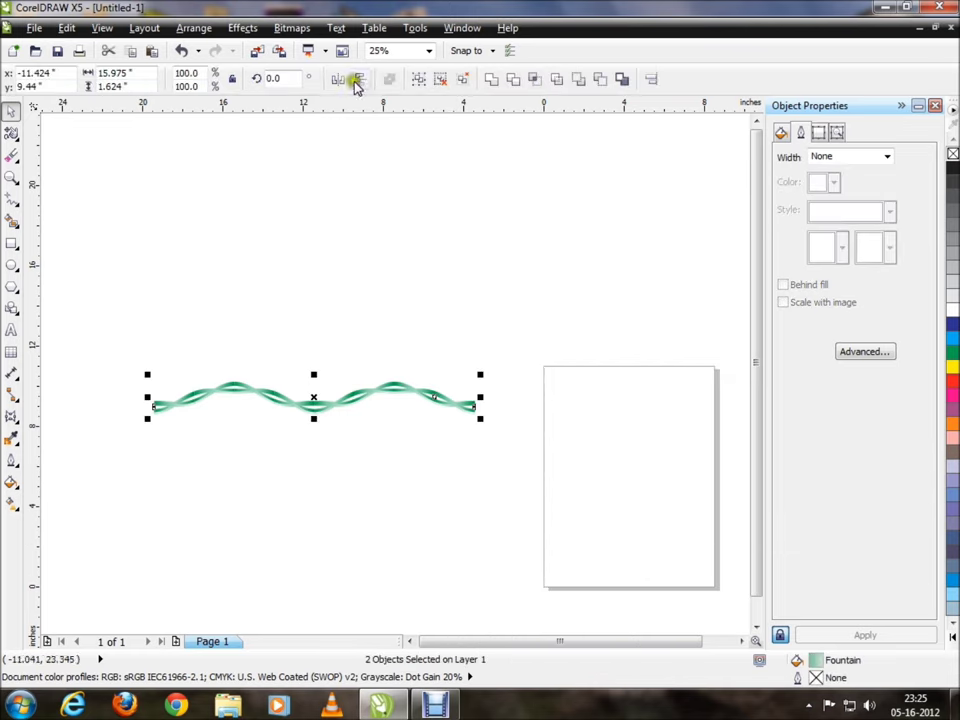
{"action": "left_click", "coordinate": [360, 82]}
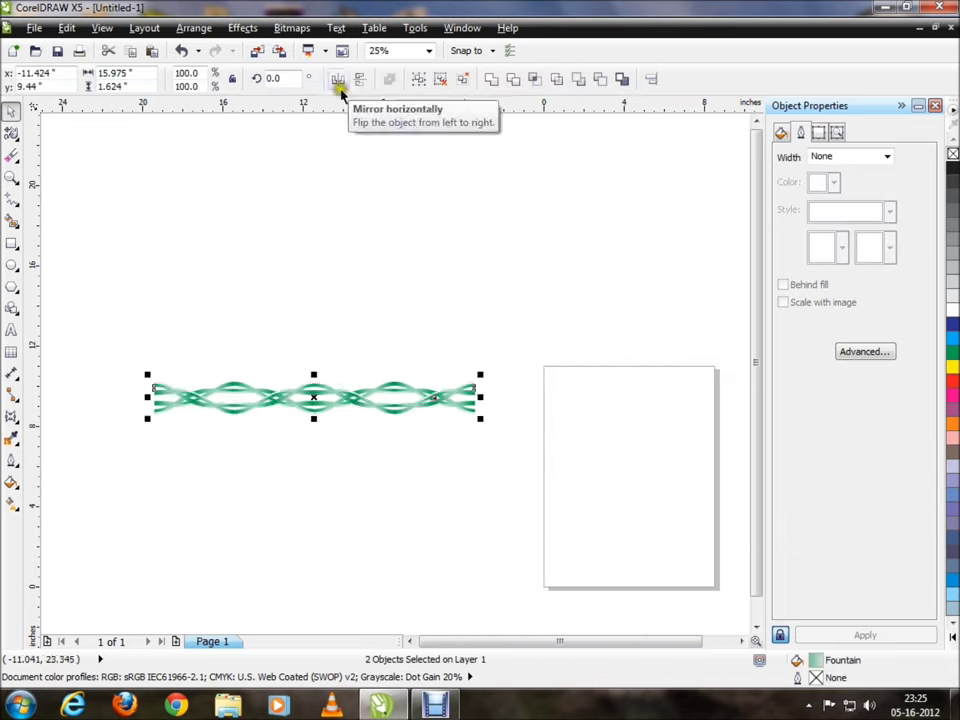
{"action": "left_click", "coordinate": [358, 495]}
{"action": "scroll", "coordinate": [332, 388], "scroll_direction": "up", "scroll_amount": 1}
{"action": "scroll", "coordinate": [442, 432], "scroll_direction": "up", "scroll_amount": 1}
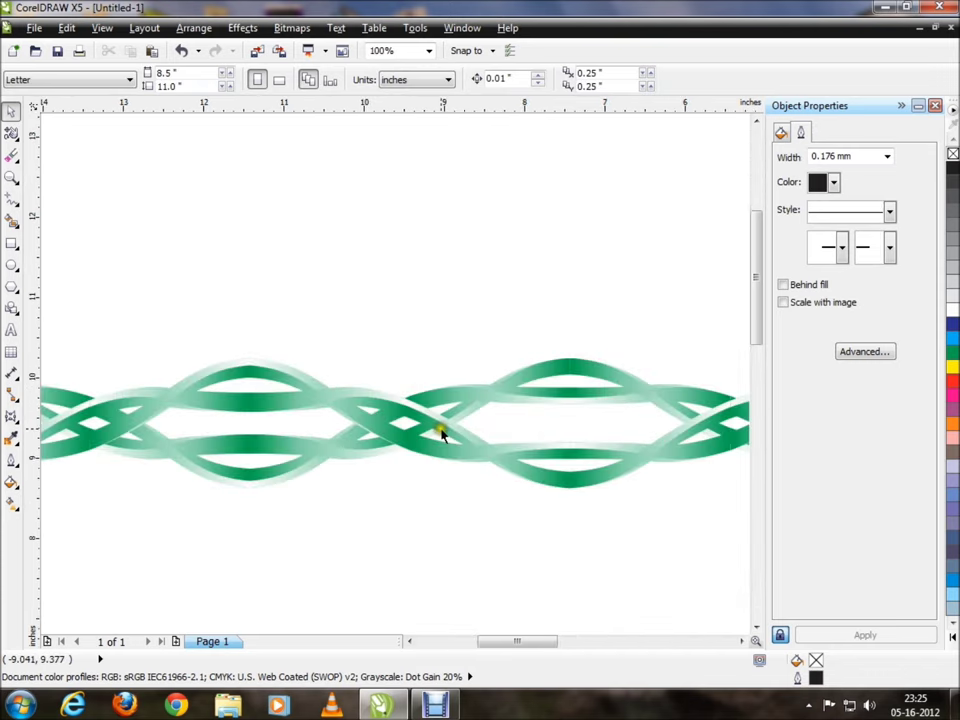
{"action": "scroll", "coordinate": [442, 432], "scroll_direction": "down", "scroll_amount": 1}
{"action": "scroll", "coordinate": [281, 456], "scroll_direction": "down", "scroll_amount": 1}
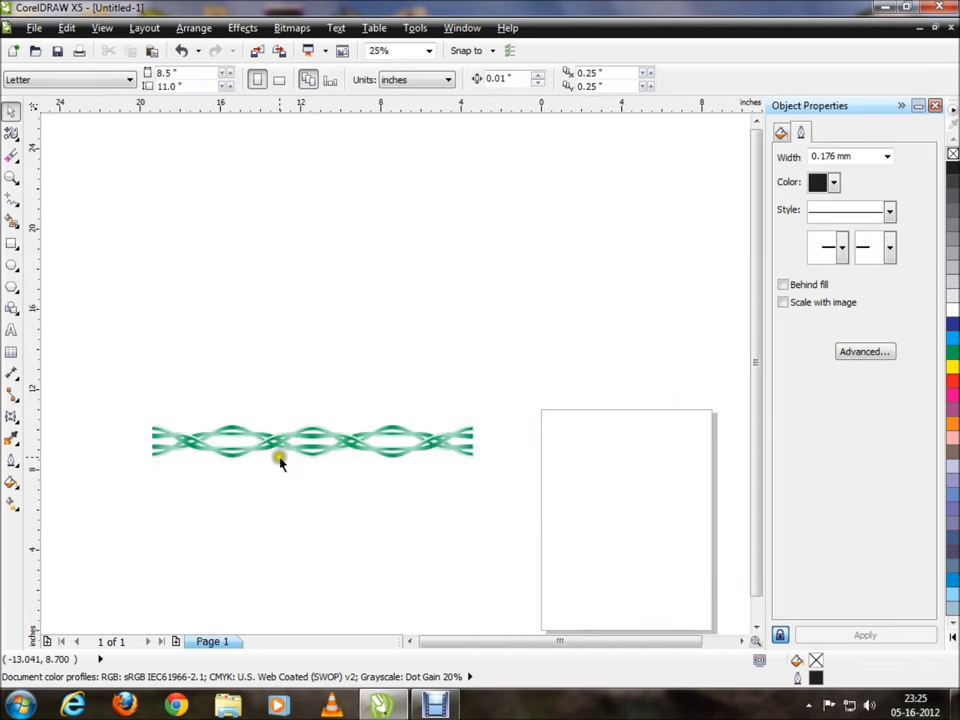
Step: Join a copy of the four-piece braid to its right end, making a ~32-inch band
{"action": "left_click_drag", "start_coordinate": [100, 398], "coordinate": [575, 515]}
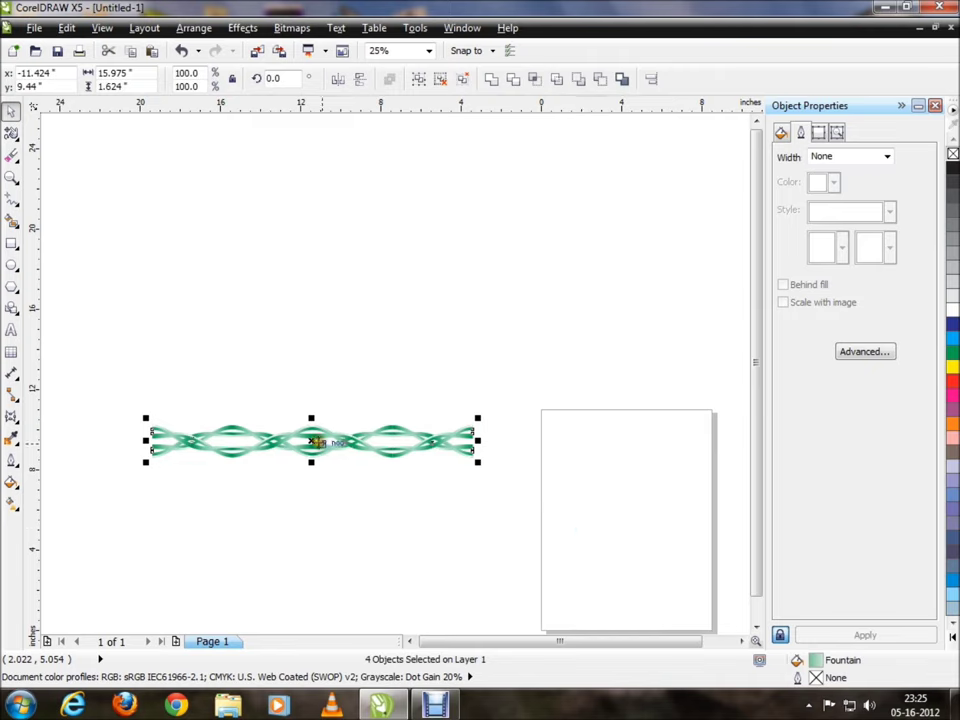
{"action": "left_click_drag", "start_coordinate": [310, 444], "coordinate": [634, 443]}
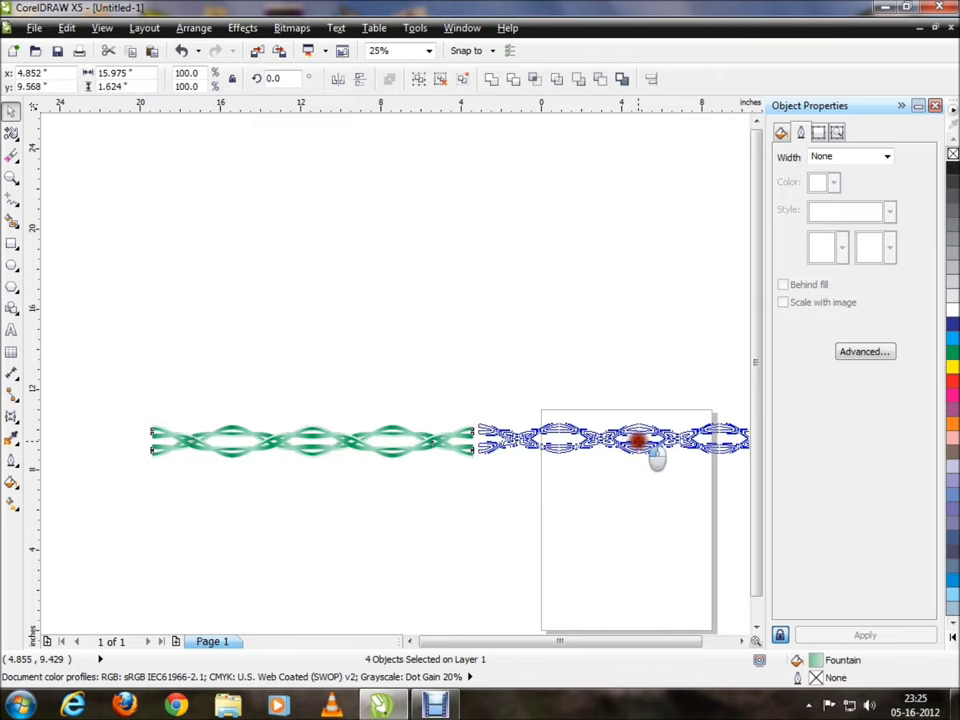
{"action": "left_click_drag", "start_coordinate": [652, 460], "coordinate": [648, 458]}
{"action": "scroll", "coordinate": [478, 426], "scroll_direction": "up", "scroll_amount": 1}
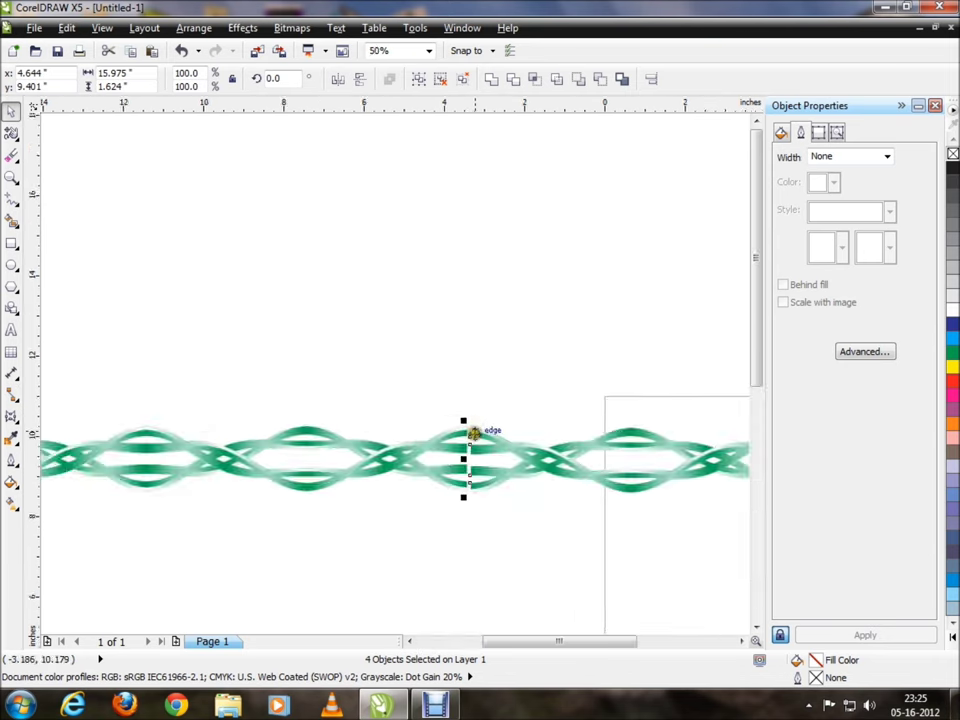
{"action": "scroll", "coordinate": [470, 430], "scroll_direction": "up", "scroll_amount": 1}
{"action": "scroll", "coordinate": [470, 445], "scroll_direction": "up", "scroll_amount": 1}
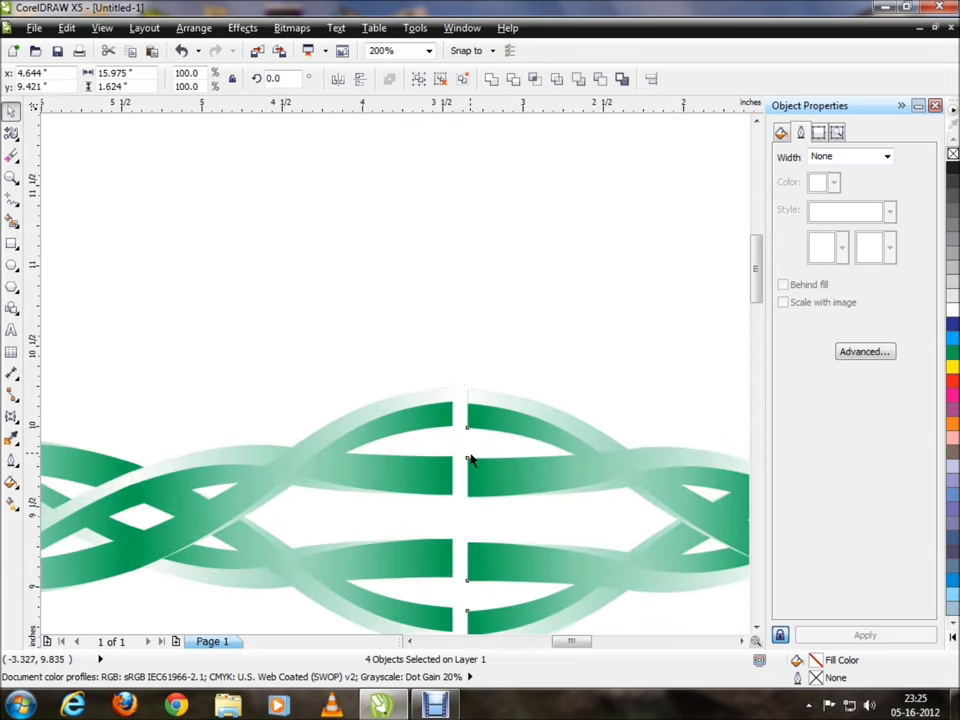
{"action": "left_click_drag", "start_coordinate": [474, 459], "coordinate": [480, 459]}
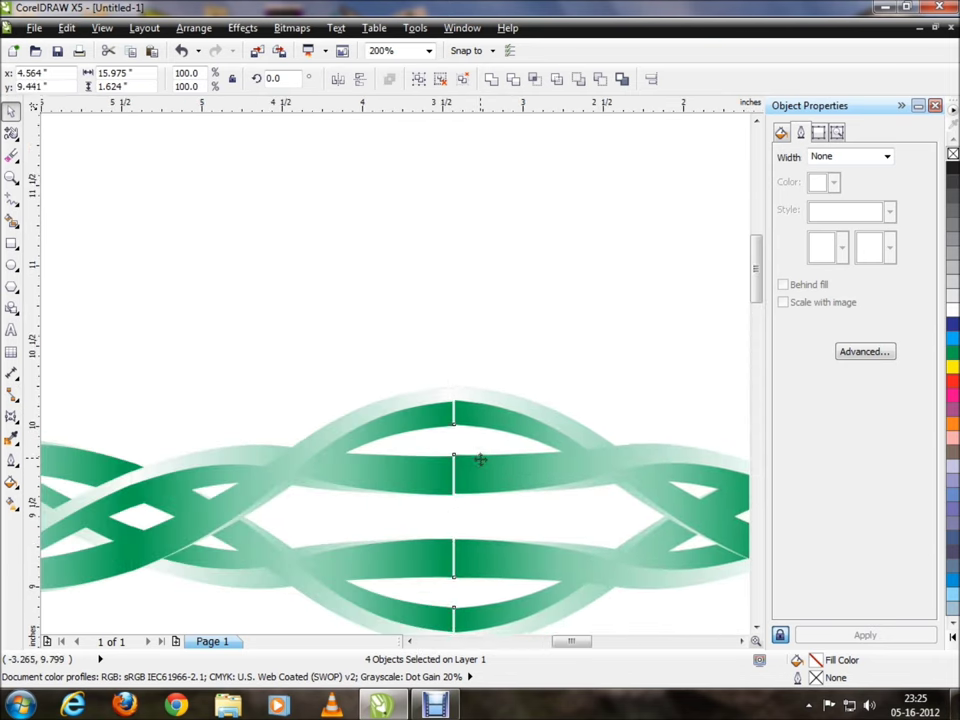
{"action": "key", "text": "Down"}
{"action": "key", "text": "Down"}
{"action": "left_click", "coordinate": [555, 330]}
{"action": "scroll", "coordinate": [561, 325], "scroll_direction": "down", "scroll_amount": 2}
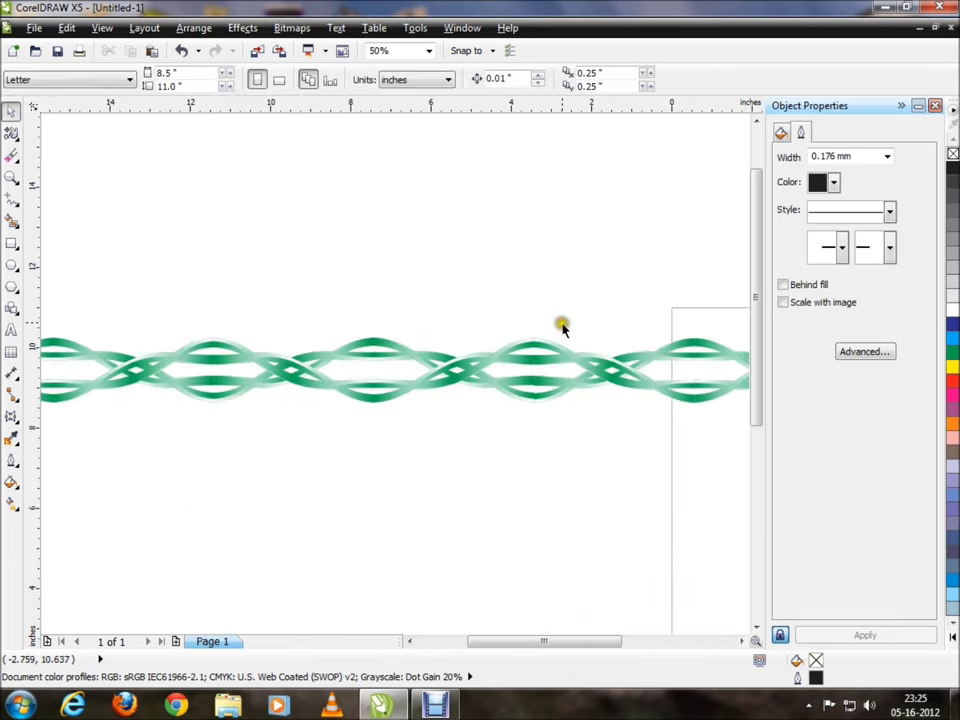
{"action": "scroll", "coordinate": [561, 325], "scroll_direction": "down", "scroll_amount": 2}
{"action": "scroll", "coordinate": [578, 375], "scroll_direction": "down", "scroll_amount": 3}
{"action": "scroll", "coordinate": [690, 433], "scroll_direction": "up", "scroll_amount": 1}
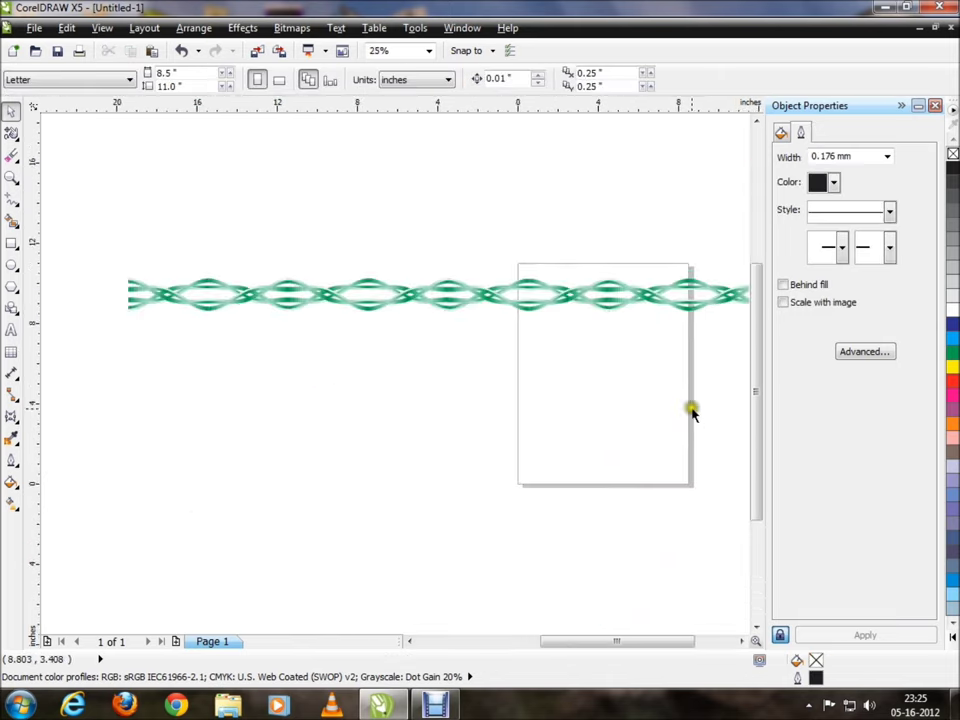
{"action": "scroll", "coordinate": [540, 263], "scroll_direction": "up", "scroll_amount": 1}
{"action": "scroll", "coordinate": [538, 265], "scroll_direction": "down", "scroll_amount": 1}
Step: Scale the long braid to about 64% and rotate it 90 degrees
{"action": "left_click_drag", "start_coordinate": [720, 178], "coordinate": [73, 310]}
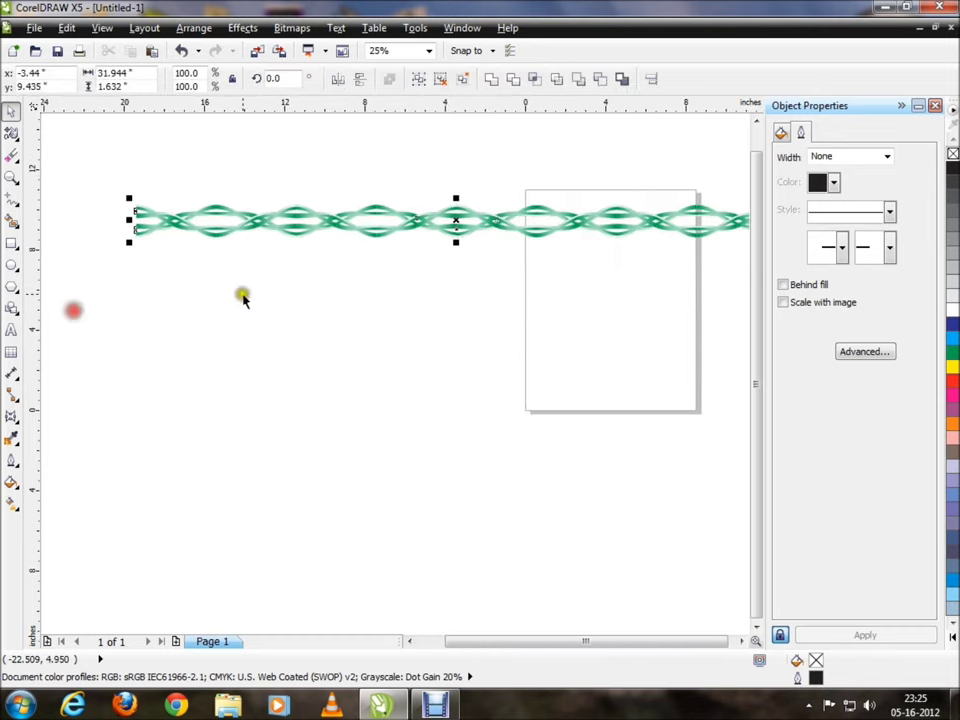
{"action": "left_click_drag", "start_coordinate": [130, 240], "coordinate": [257, 288]}
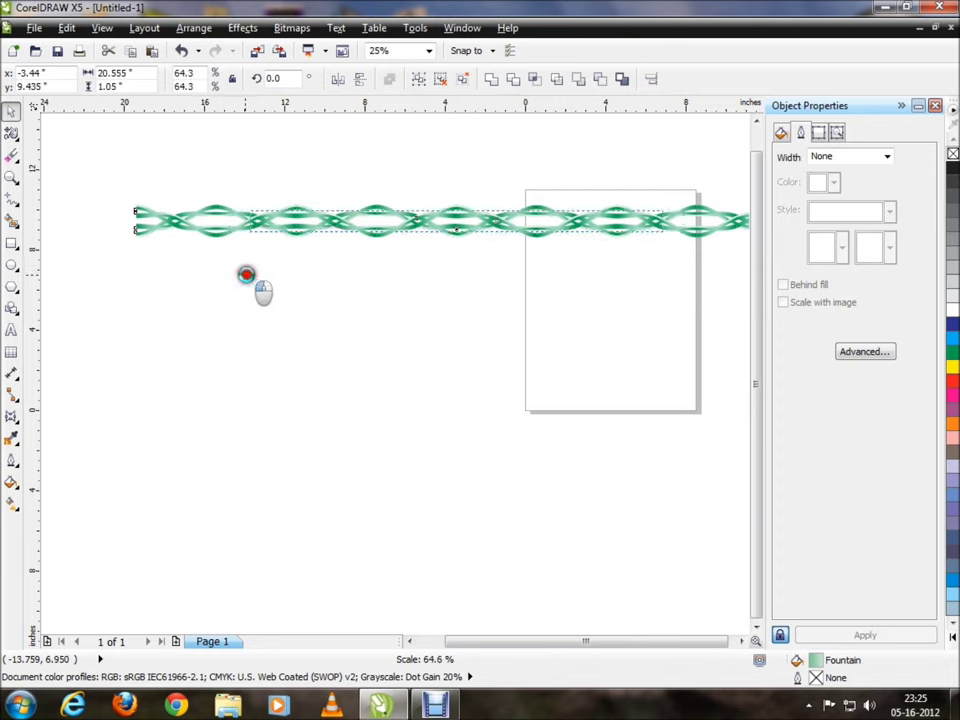
{"action": "left_click_drag", "start_coordinate": [757, 445], "coordinate": [739, 381]}
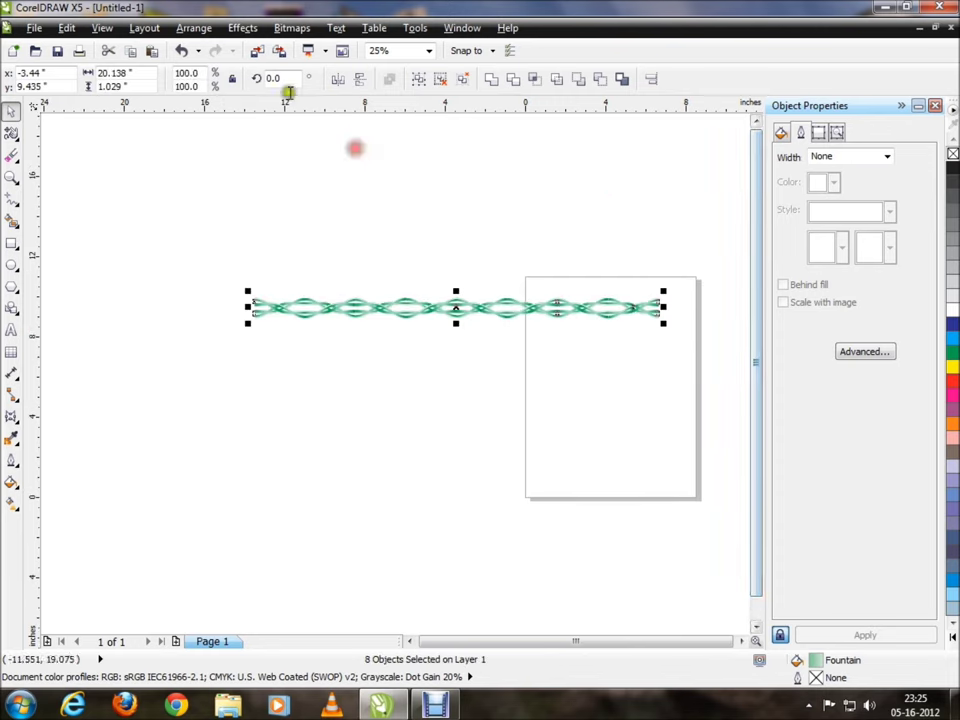
{"action": "type", "text": "90"}
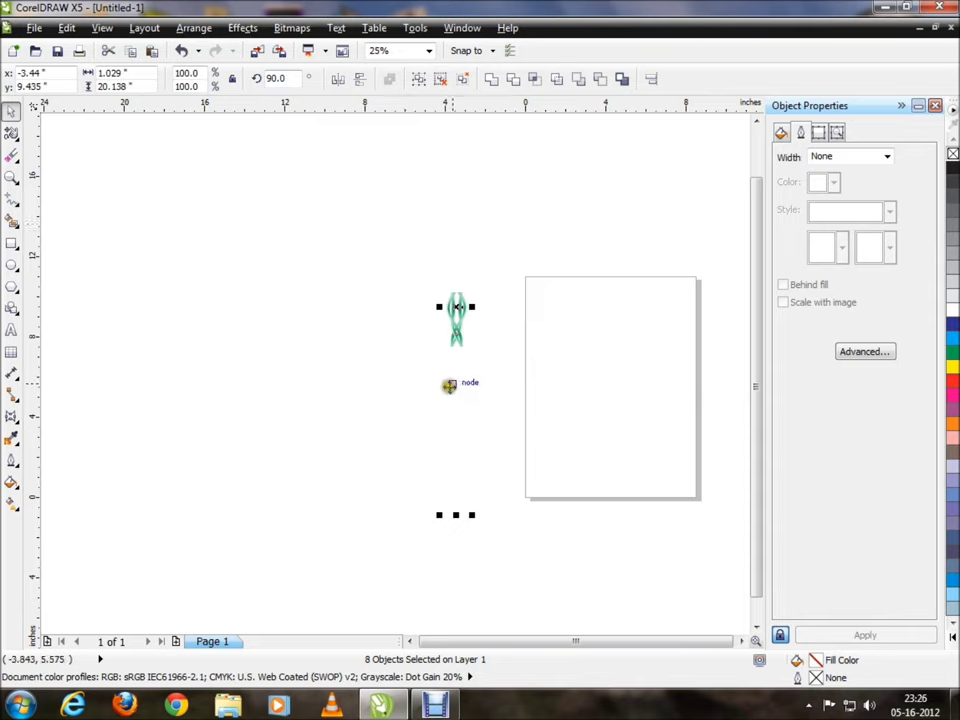
Step: Place the upright strip on the page's left side, sized to about 0.5 × 10.5 inches
{"action": "left_click_drag", "start_coordinate": [459, 402], "coordinate": [546, 499]}
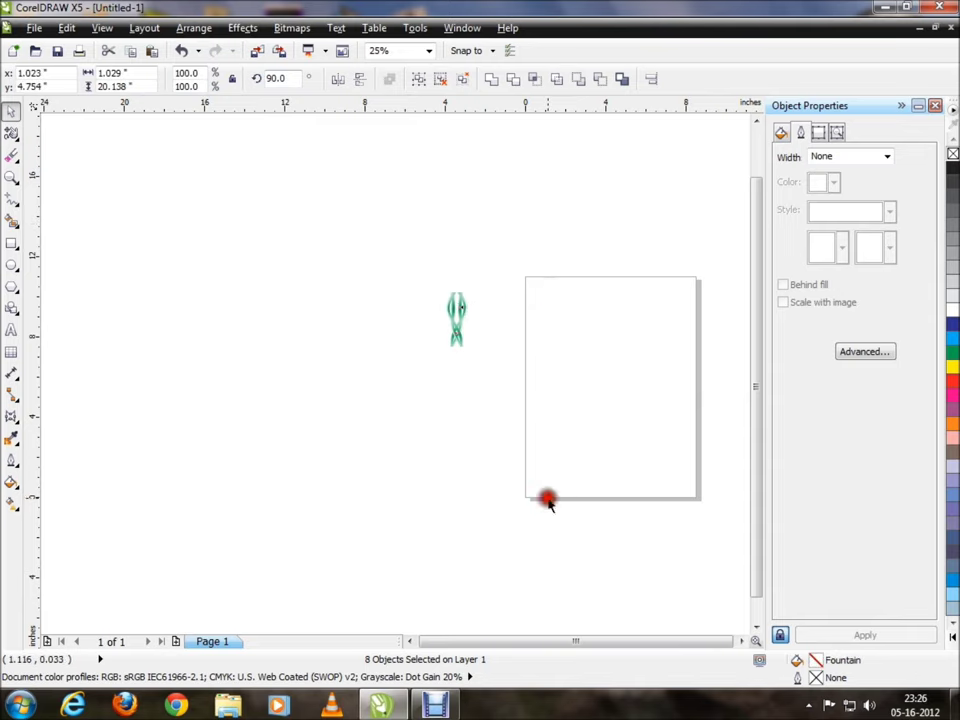
{"action": "left_click_drag", "start_coordinate": [561, 608], "coordinate": [561, 588]}
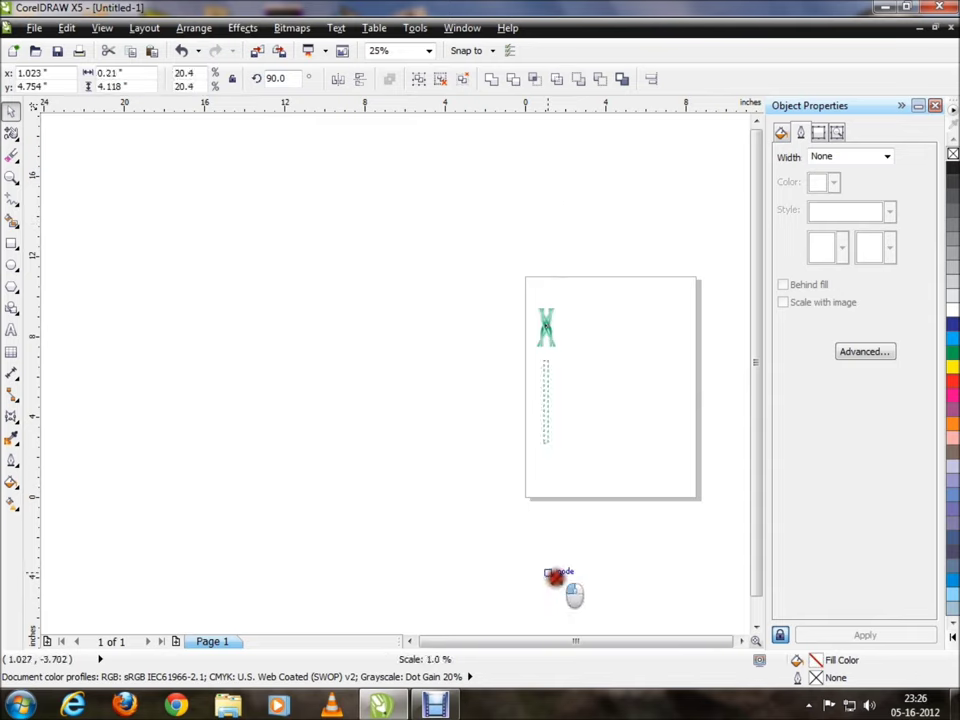
{"action": "left_click", "coordinate": [623, 455]}
{"action": "scroll", "coordinate": [615, 394], "scroll_direction": "up", "scroll_amount": 1}
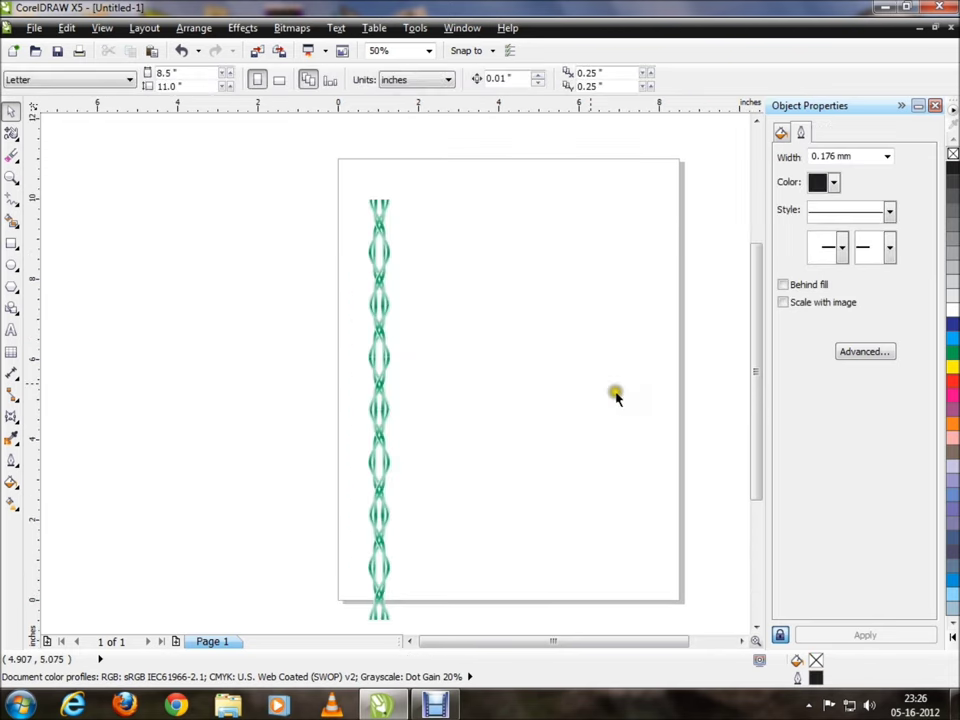
{"action": "scroll", "coordinate": [364, 439], "scroll_direction": "up", "scroll_amount": 1}
{"action": "scroll", "coordinate": [362, 438], "scroll_direction": "up", "scroll_amount": 1}
{"action": "scroll", "coordinate": [362, 440], "scroll_direction": "down", "scroll_amount": 2}
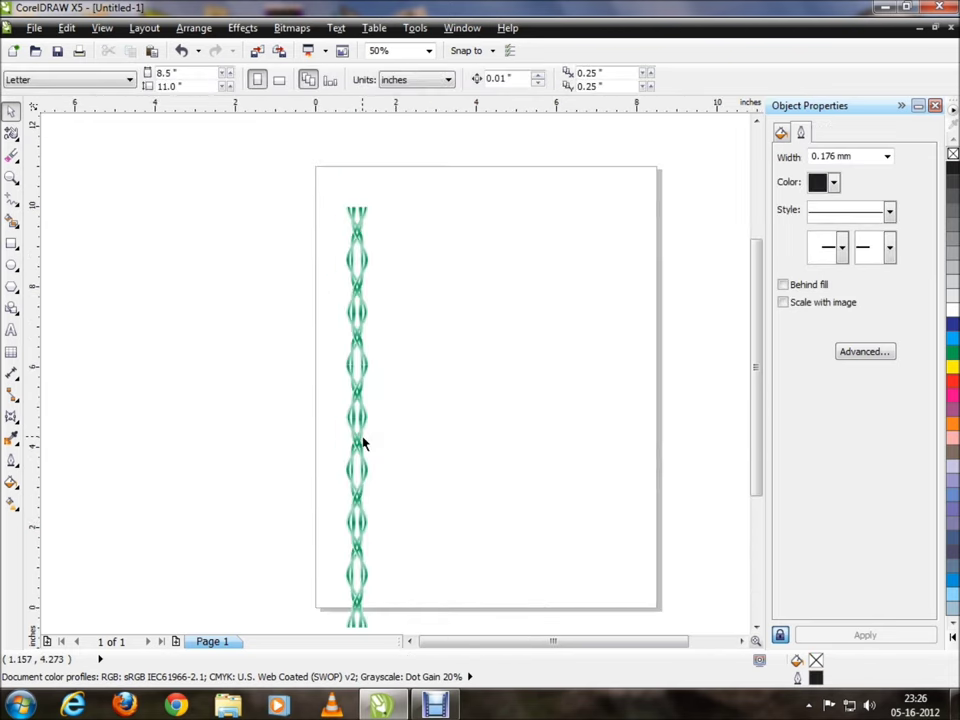
Step: Select every piece of the left strip and drag it toward the right page edge
{"action": "left_click", "coordinate": [757, 626]}
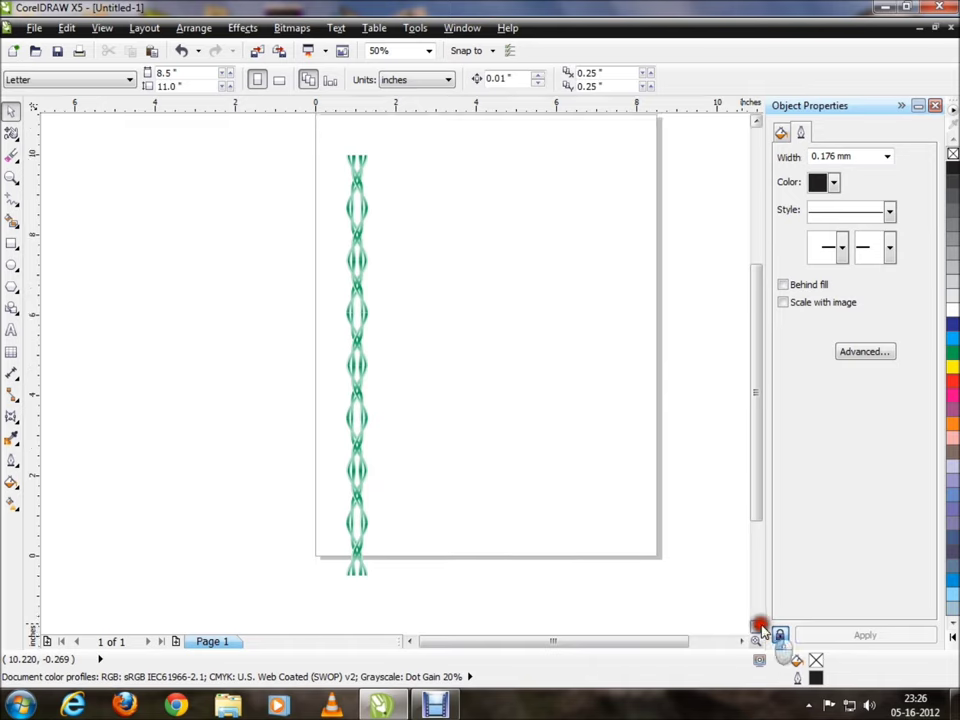
{"action": "left_click", "coordinate": [757, 120]}
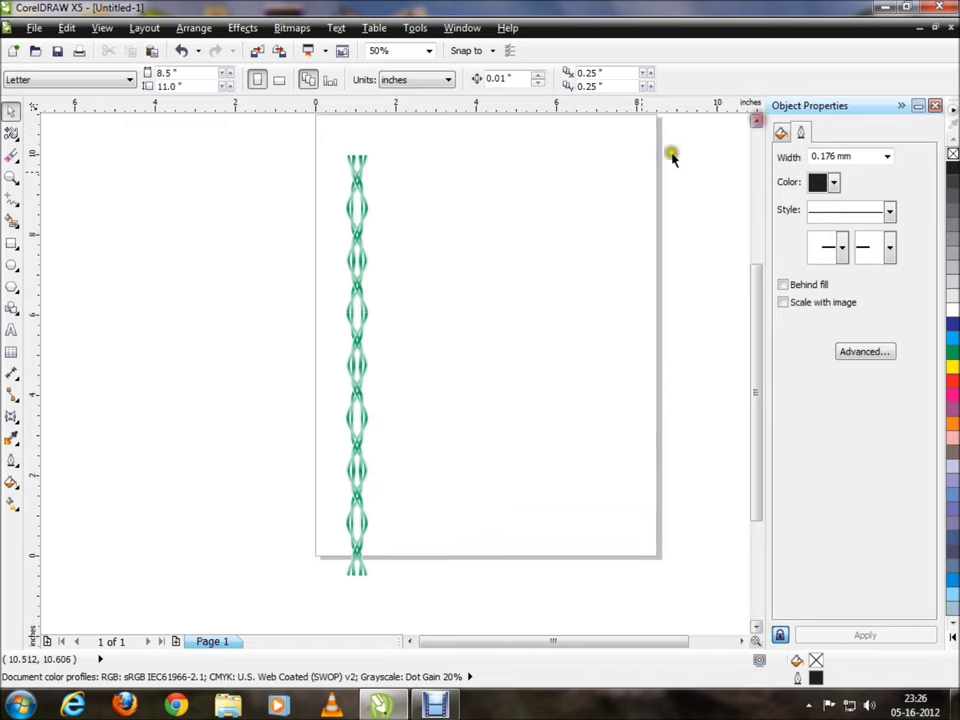
{"action": "left_click", "coordinate": [369, 253]}
{"action": "mouse_move", "coordinate": [435, 127]}
{"action": "left_mouse_down"}
{"action": "mouse_move", "coordinate": [248, 582]}
{"action": "mouse_move", "coordinate": [261, 615]}
{"action": "left_mouse_up"}
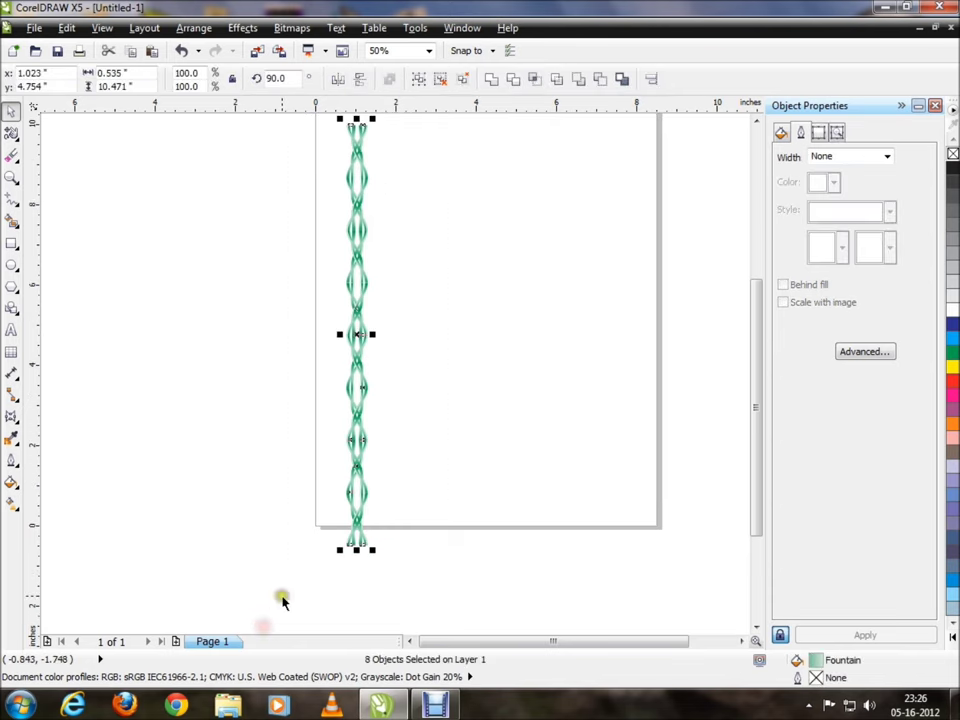
{"action": "left_click_drag", "start_coordinate": [367, 333], "coordinate": [622, 313]}
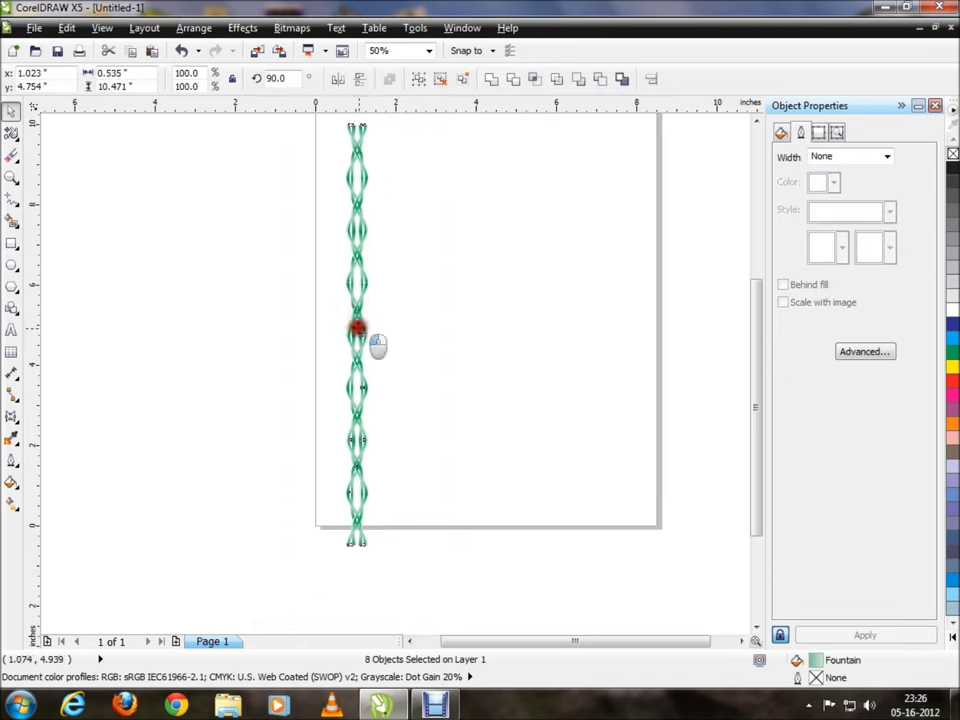
Step: Drop a copy of the braided strip along the page's right edge
{"action": "left_click_drag", "start_coordinate": [622, 313], "coordinate": [638, 318]}
{"action": "left_click", "coordinate": [695, 323]}
{"action": "scroll", "coordinate": [731, 330], "scroll_direction": "down", "scroll_amount": 1}
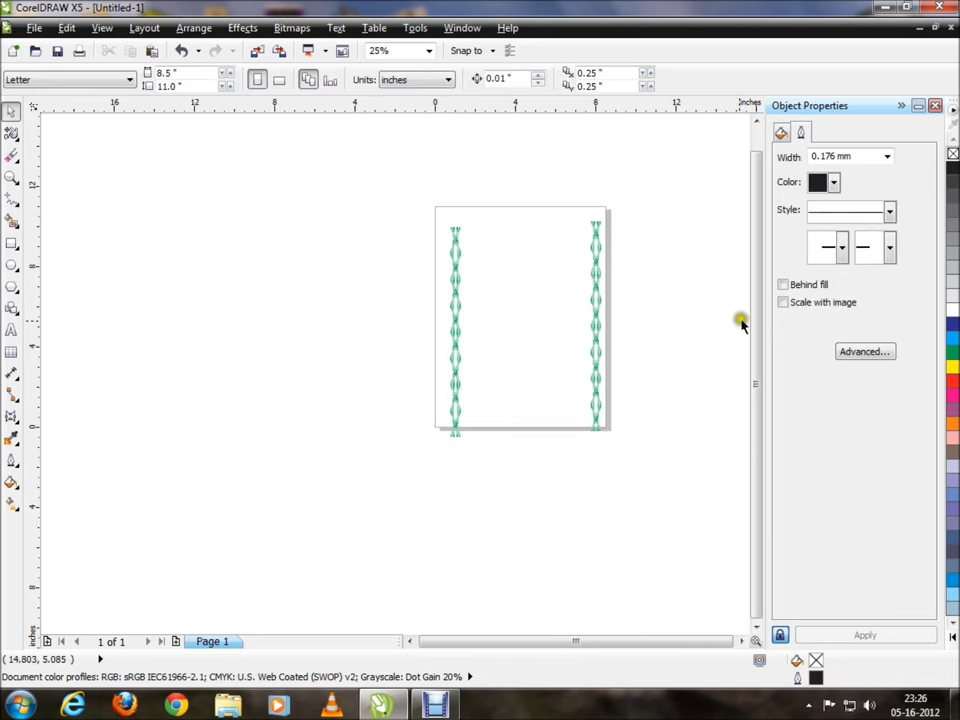
{"action": "mouse_move", "coordinate": [655, 262]}
{"action": "left_mouse_down"}
{"action": "mouse_move", "coordinate": [557, 456]}
{"action": "mouse_move", "coordinate": [538, 574]}
{"action": "left_mouse_up"}
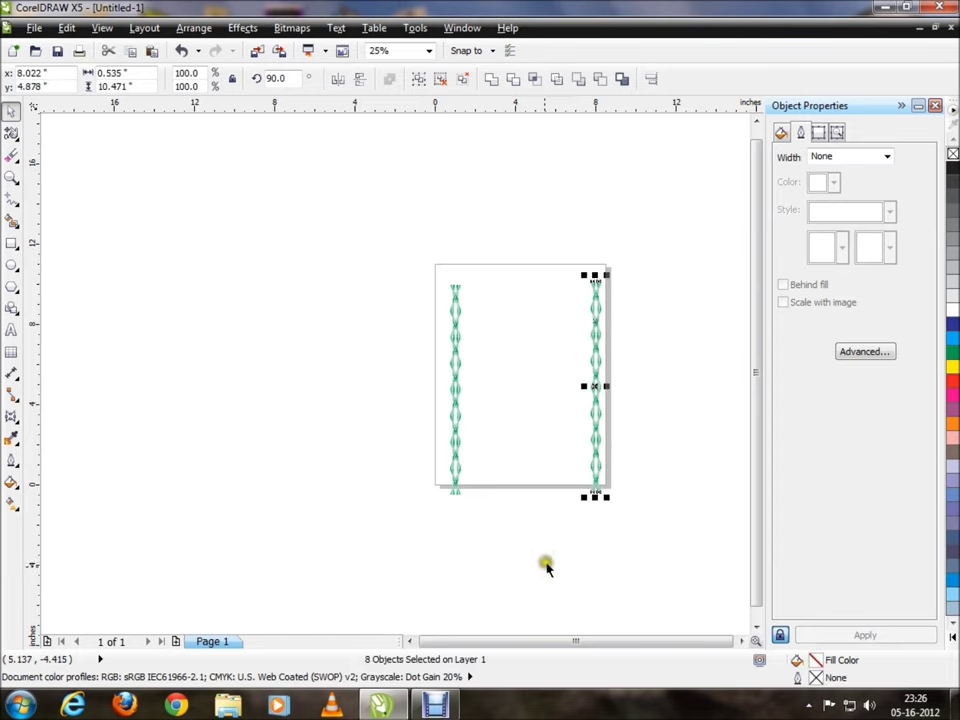
{"action": "left_click", "coordinate": [557, 561]}
Step: Shift the right strip down so it lines up with the left strip
{"action": "scroll", "coordinate": [655, 307], "scroll_direction": "up", "scroll_amount": 1}
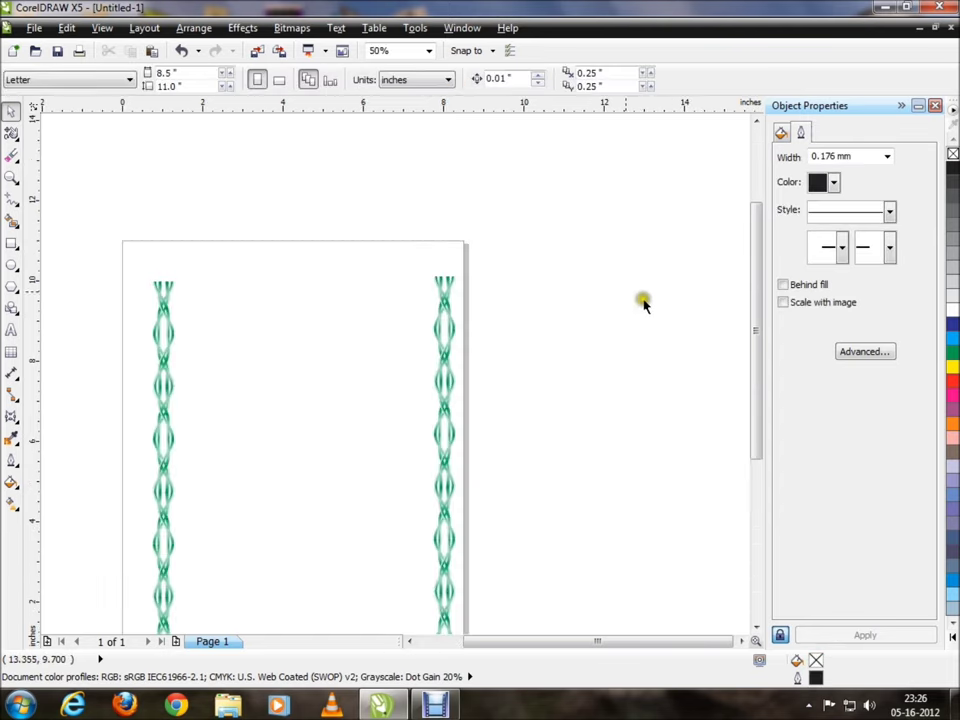
{"action": "mouse_move", "coordinate": [553, 225]}
{"action": "left_mouse_down"}
{"action": "mouse_move", "coordinate": [383, 576]}
{"action": "mouse_move", "coordinate": [349, 591]}
{"action": "left_mouse_up"}
{"action": "left_click_drag", "start_coordinate": [444, 295], "coordinate": [445, 310]}
{"action": "left_click", "coordinate": [546, 321]}
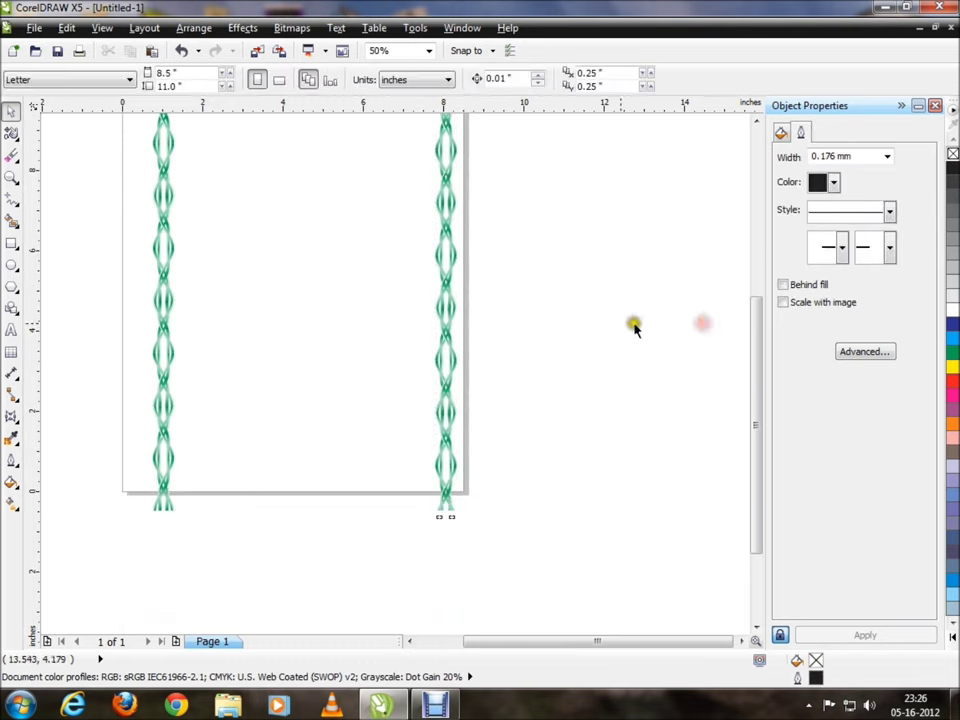
{"action": "scroll", "coordinate": [557, 325], "scroll_direction": "down", "scroll_amount": 1}
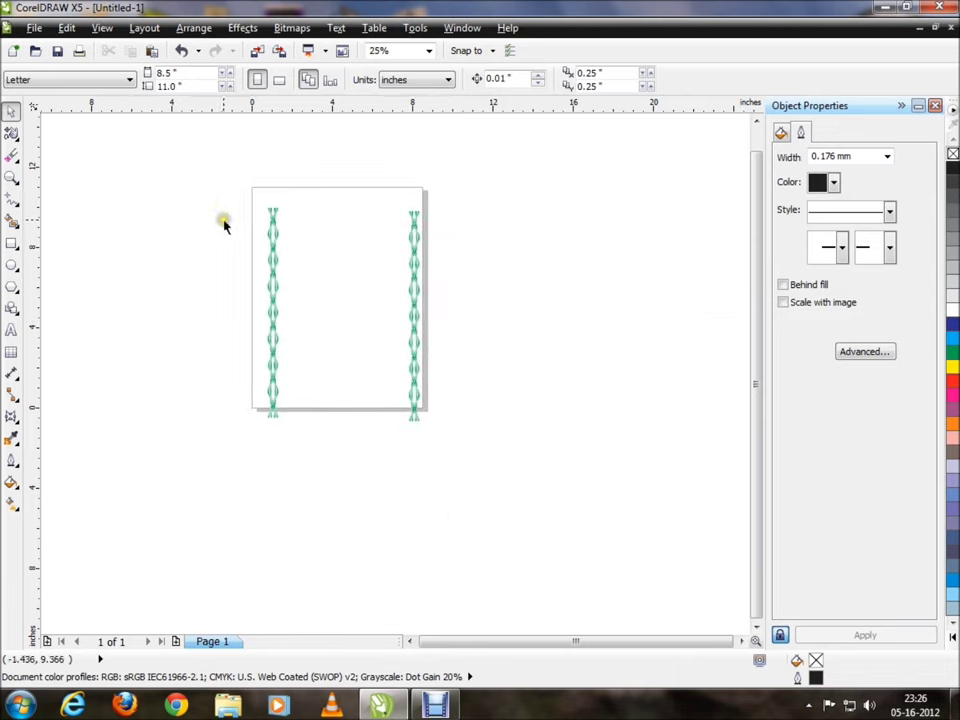
{"action": "left_click_drag", "start_coordinate": [232, 192], "coordinate": [314, 326]}
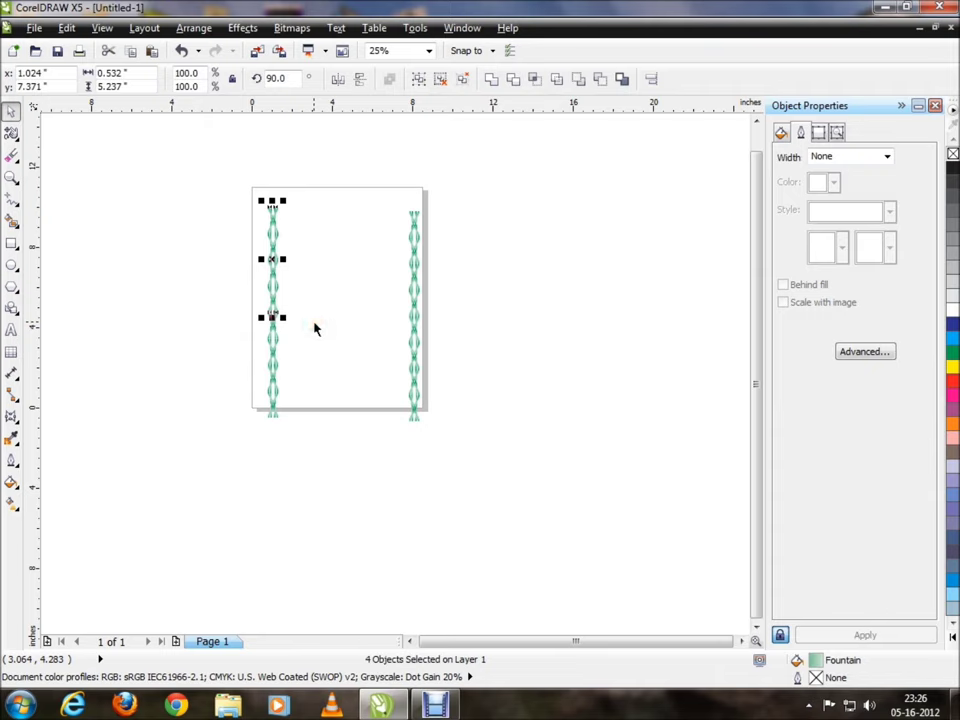
Step: Set the half-strip's rotation to 0 and lay it along the page's top edge
{"action": "left_click_drag", "start_coordinate": [287, 78], "coordinate": [218, 82]}
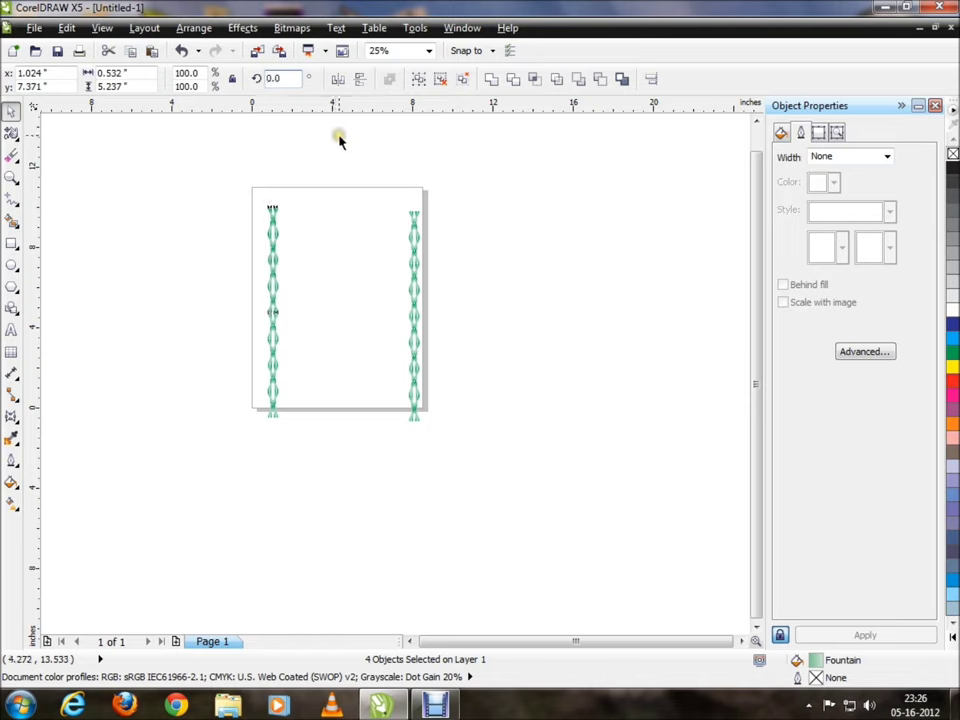
{"action": "left_click_drag", "start_coordinate": [272, 261], "coordinate": [354, 217]}
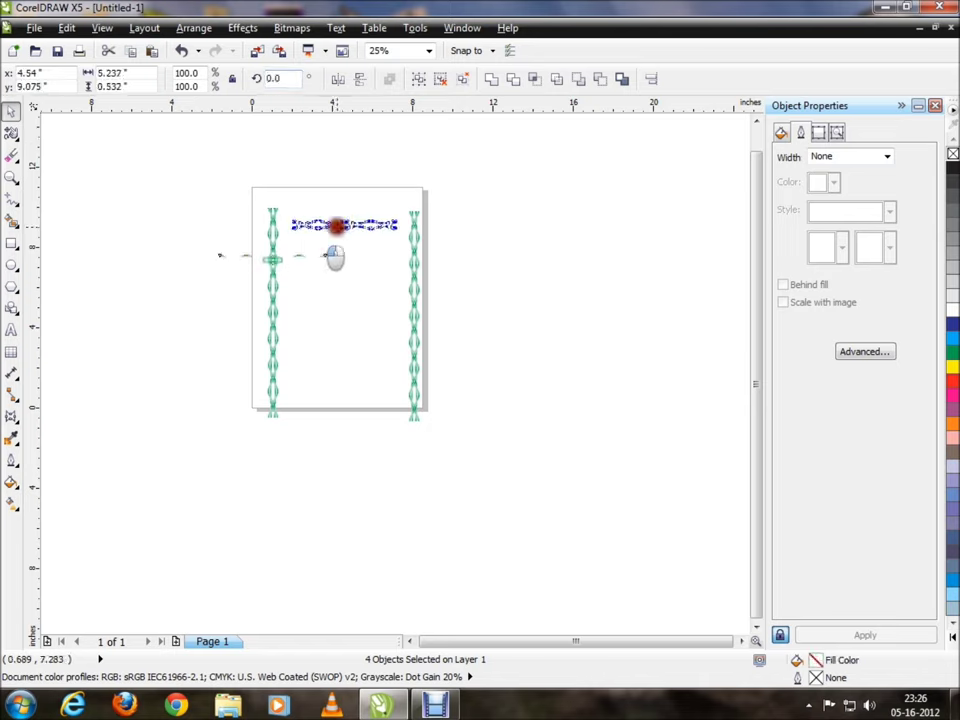
{"action": "left_click_drag", "start_coordinate": [354, 217], "coordinate": [358, 214]}
{"action": "left_click", "coordinate": [438, 228]}
Step: Align the top ribbon with the right strip and group its four pieces
{"action": "scroll", "coordinate": [364, 221], "scroll_direction": "up", "scroll_amount": 1}
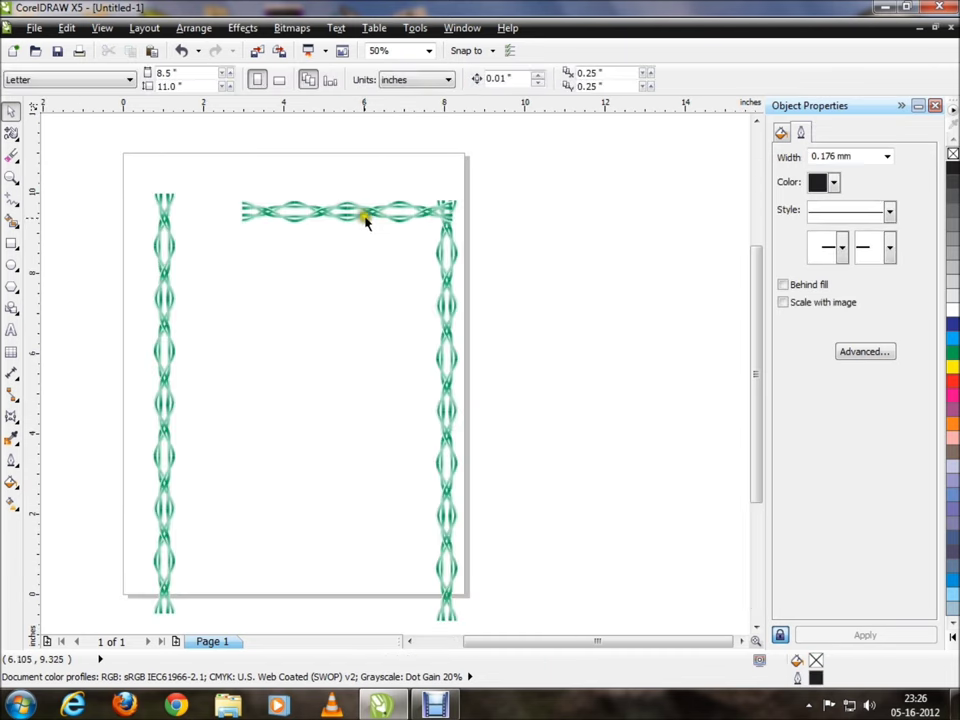
{"action": "left_click_drag", "start_coordinate": [550, 179], "coordinate": [232, 234]}
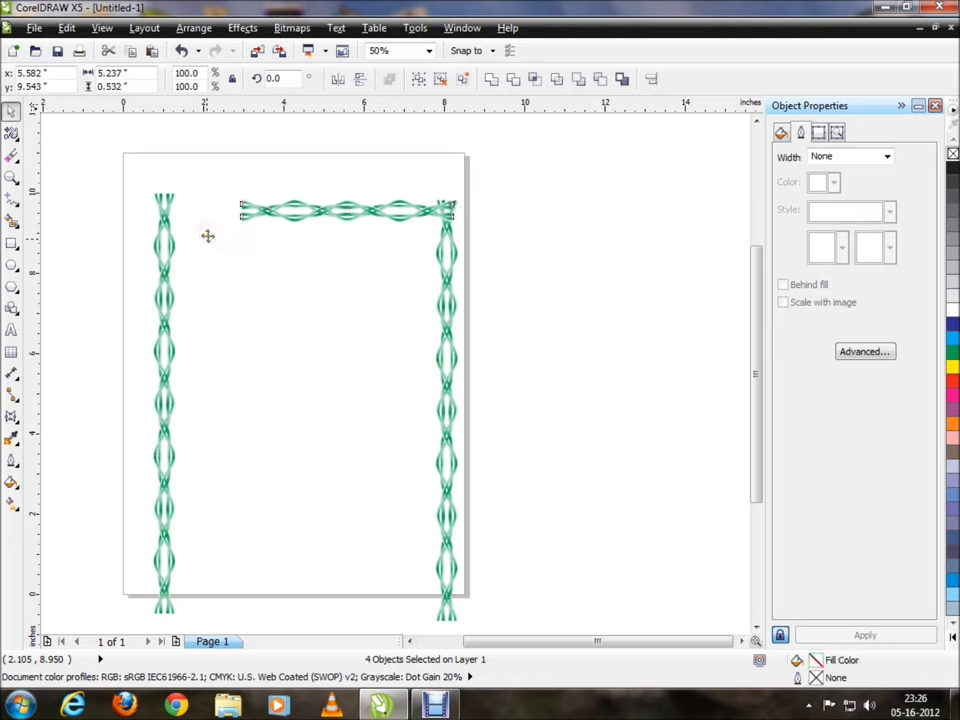
{"action": "left_click_drag", "start_coordinate": [207, 236], "coordinate": [210, 240]}
{"action": "key", "text": "ctrl+g"}
{"action": "mouse_move", "coordinate": [118, 158]}
{"action": "left_mouse_down"}
{"action": "mouse_move", "coordinate": [203, 641]}
{"action": "mouse_move", "coordinate": [197, 600]}
{"action": "left_mouse_up"}
Step: Group the left strip's eight pieces and move it right to meet the top ribbon
{"action": "key", "text": "ctrl+g"}
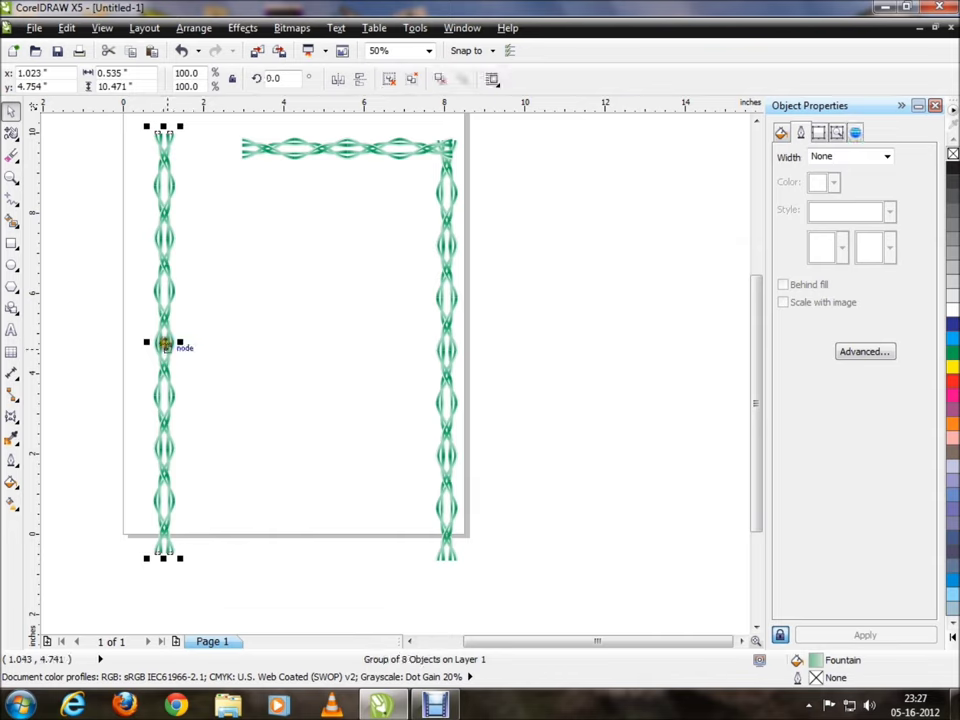
{"action": "left_click_drag", "start_coordinate": [165, 345], "coordinate": [255, 355]}
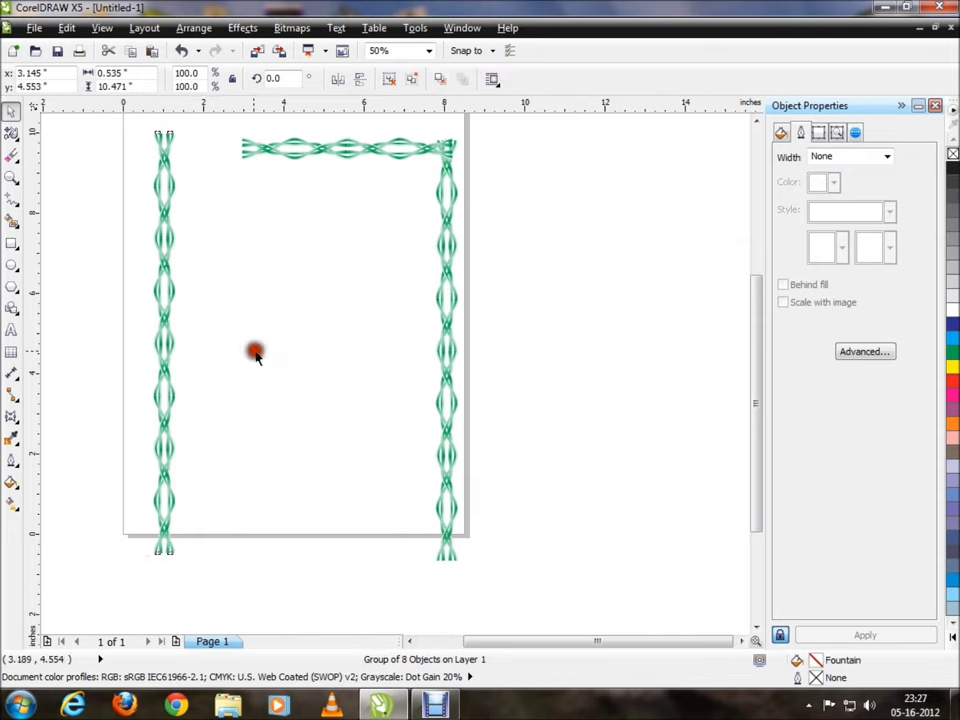
{"action": "left_click", "coordinate": [622, 354]}
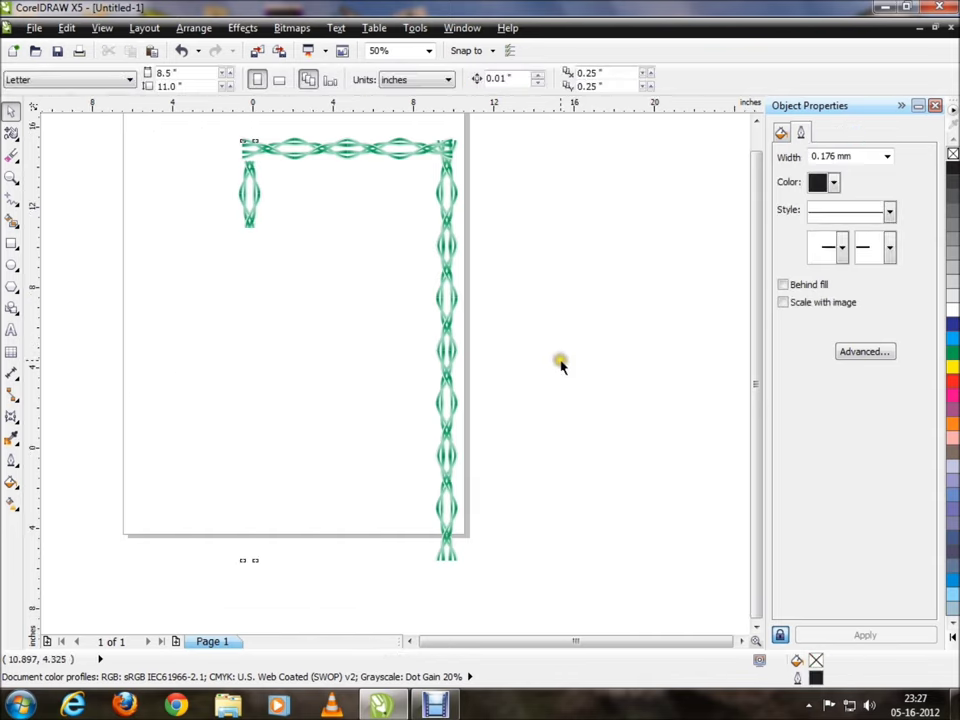
{"action": "scroll", "coordinate": [545, 368], "scroll_direction": "down", "scroll_amount": 1}
{"action": "scroll", "coordinate": [508, 381], "scroll_direction": "up", "scroll_amount": 1}
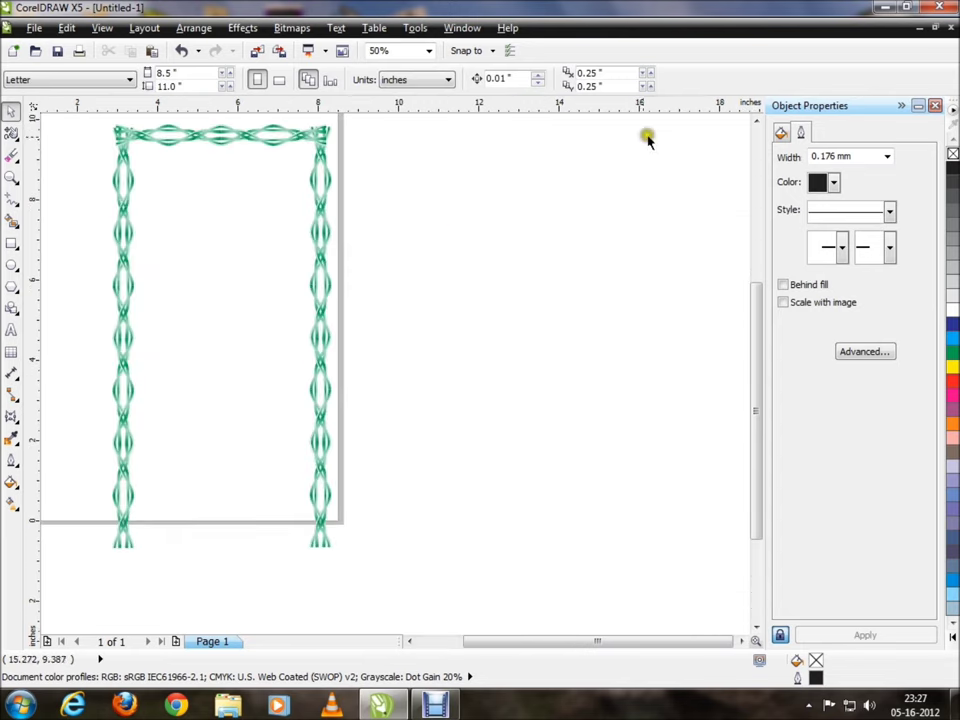
{"action": "left_click", "coordinate": [752, 122]}
Step: Duplicate the top ribbon group and place the copy along the page's bottom edge
{"action": "left_click_drag", "start_coordinate": [413, 151], "coordinate": [90, 237]}
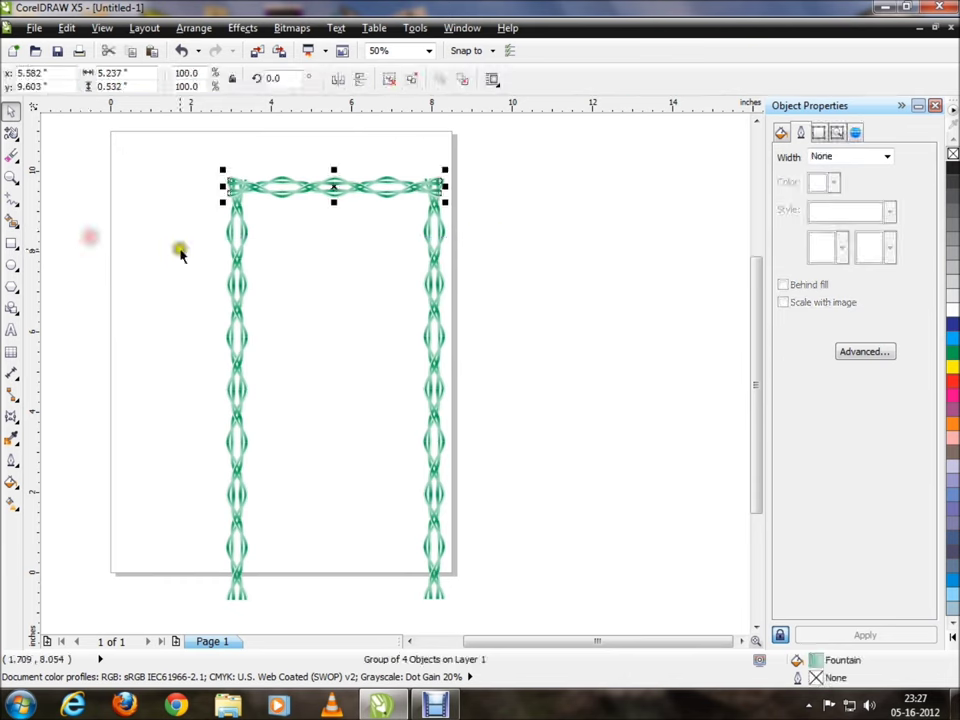
{"action": "left_click", "coordinate": [493, 285]}
{"action": "key", "text": "Tab"}
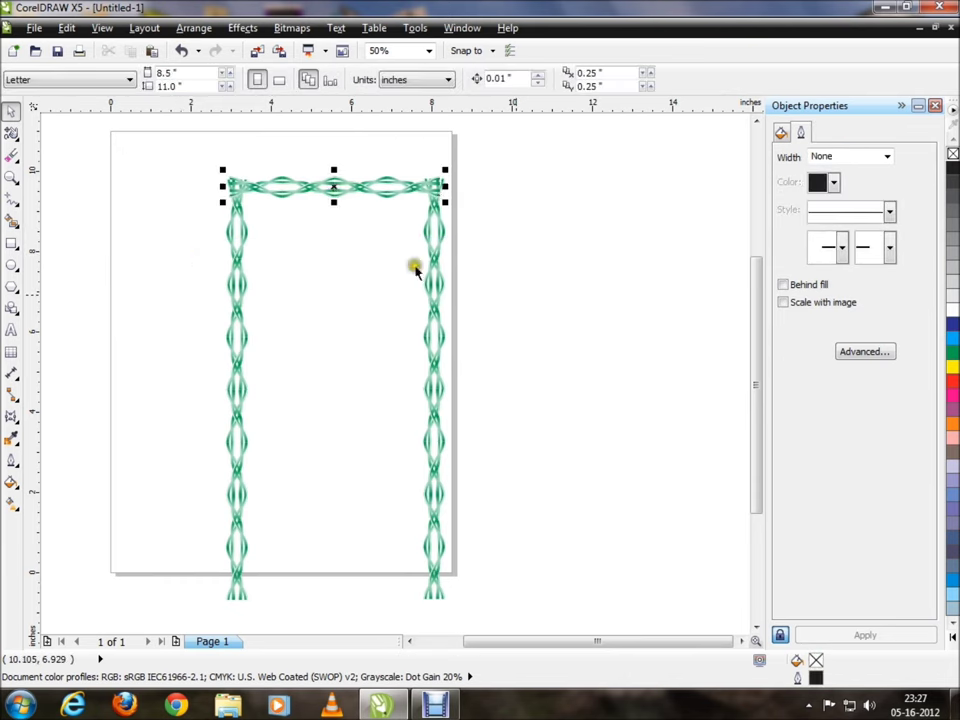
{"action": "left_click_drag", "start_coordinate": [334, 193], "coordinate": [337, 596]}
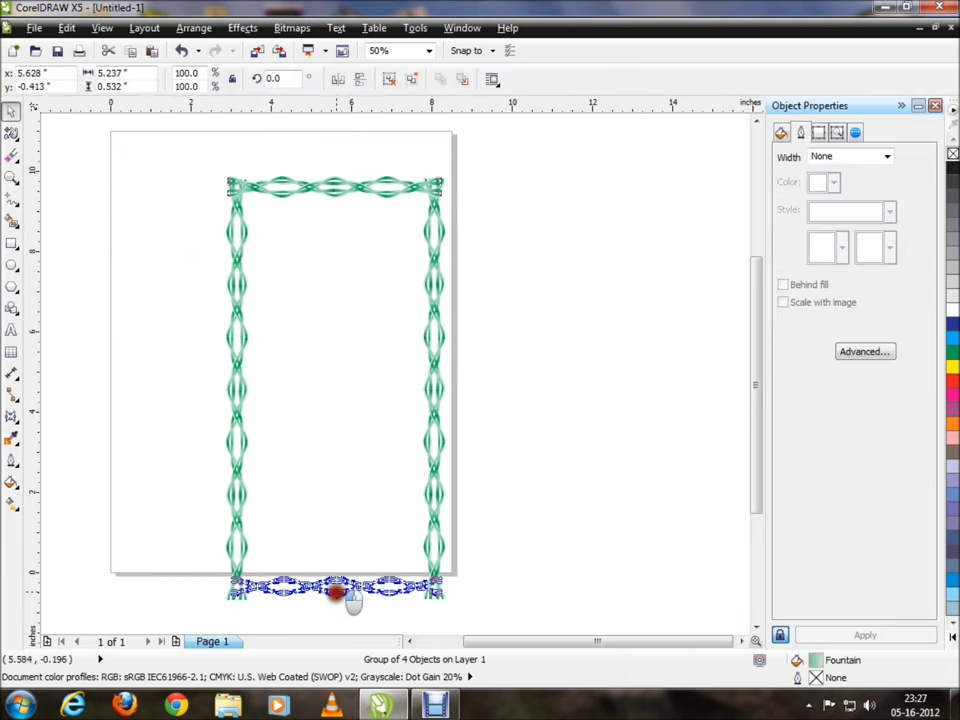
{"action": "left_click_drag", "start_coordinate": [337, 596], "coordinate": [340, 596]}
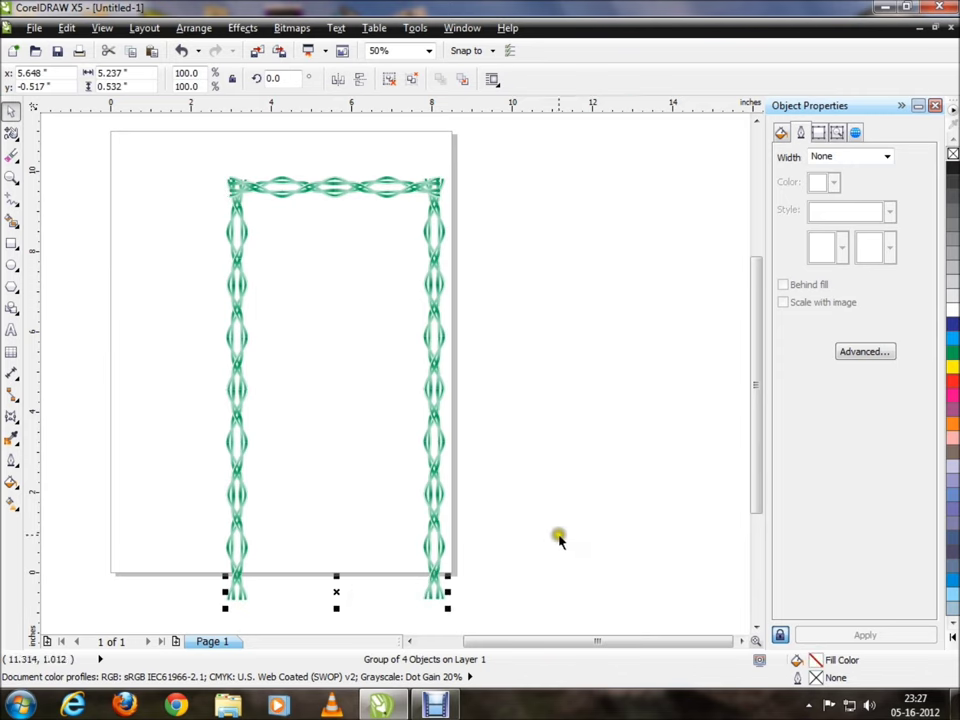
{"action": "left_click", "coordinate": [545, 578]}
{"action": "scroll", "coordinate": [370, 624], "scroll_direction": "down", "scroll_amount": 1}
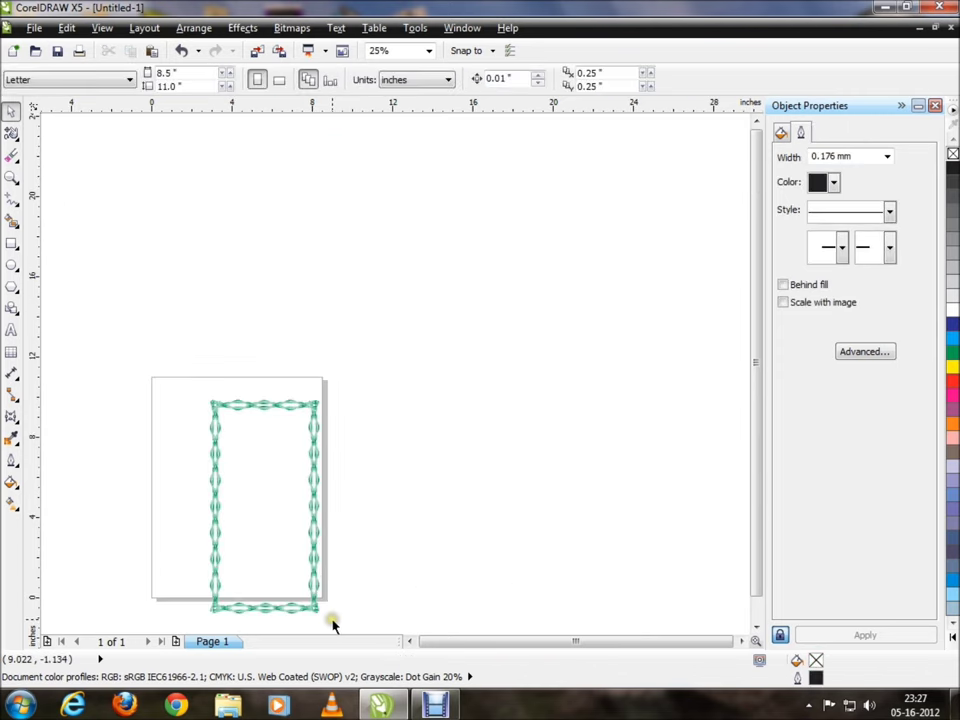
{"action": "scroll", "coordinate": [333, 624], "scroll_direction": "up", "scroll_amount": 1}
{"action": "mouse_move", "coordinate": [372, 186]}
{"action": "left_mouse_down"}
{"action": "mouse_move", "coordinate": [107, 625]}
{"action": "mouse_move", "coordinate": [86, 615]}
{"action": "left_mouse_up"}
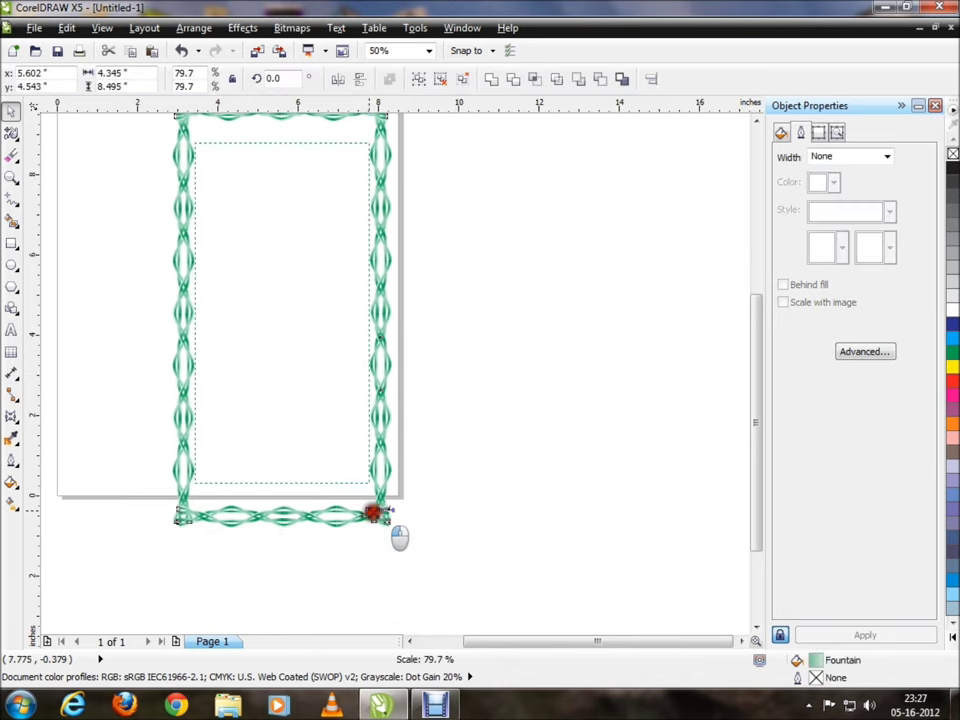
{"action": "left_click_drag", "start_coordinate": [397, 532], "coordinate": [369, 512]}
{"action": "left_click", "coordinate": [501, 372]}
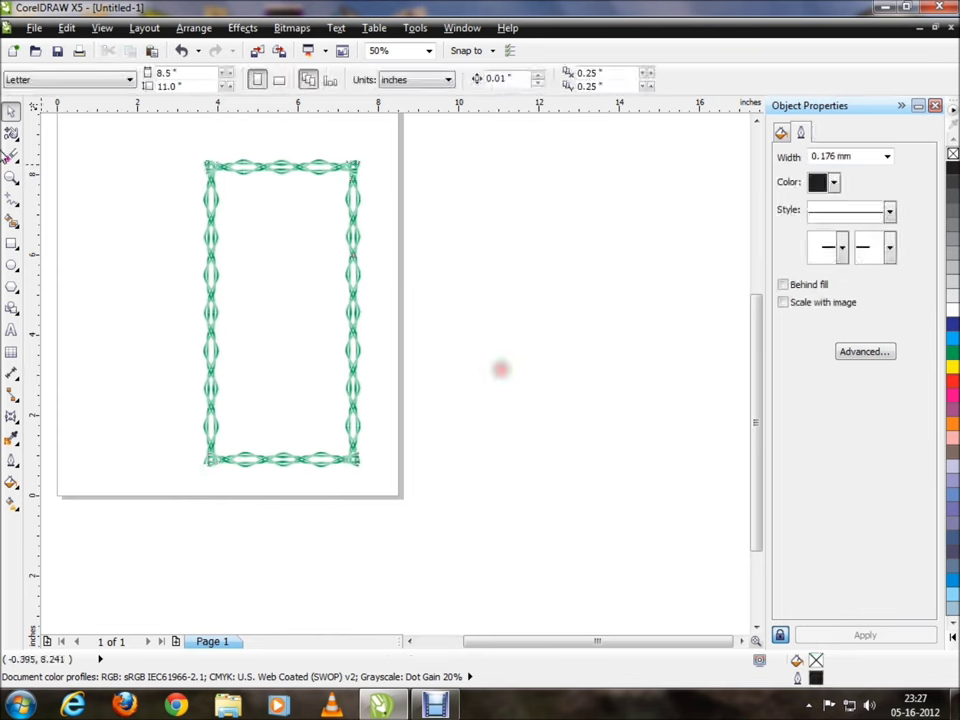
{"action": "left_click", "coordinate": [12, 178]}
{"action": "left_click_drag", "start_coordinate": [188, 150], "coordinate": [371, 482]}
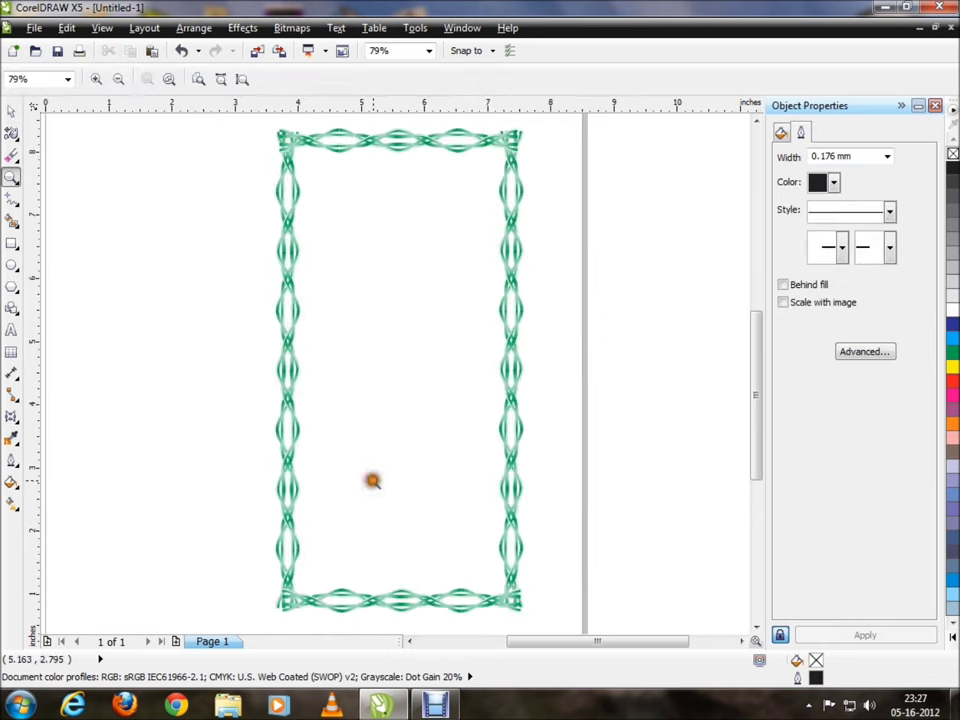
{"action": "left_click", "coordinate": [11, 112]}
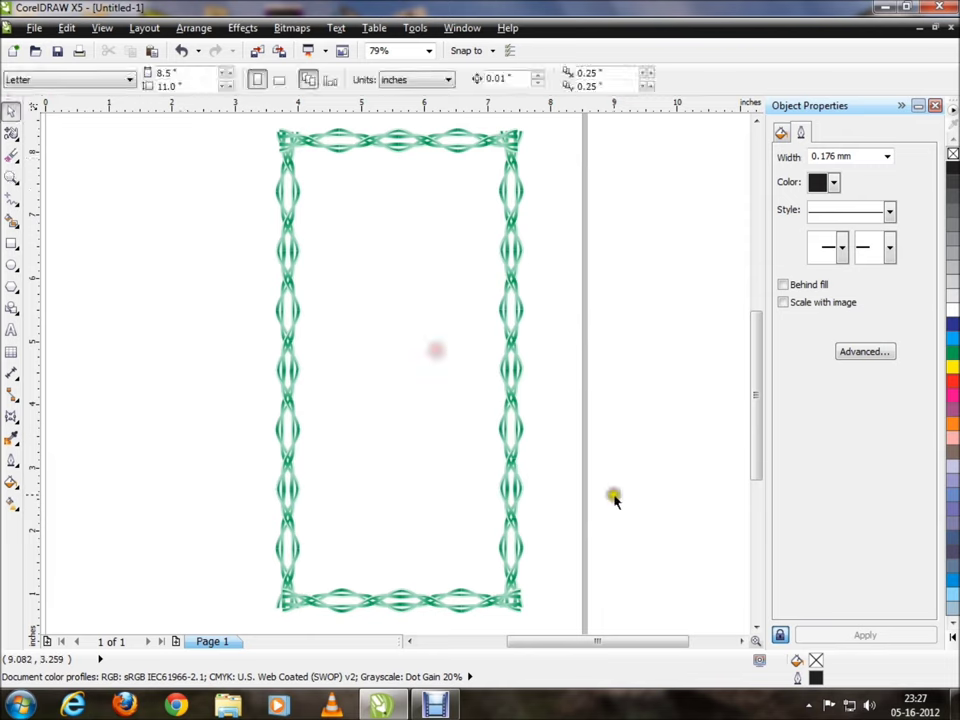
{"action": "left_click", "coordinate": [289, 143]}
{"action": "left_click", "coordinate": [510, 140]}
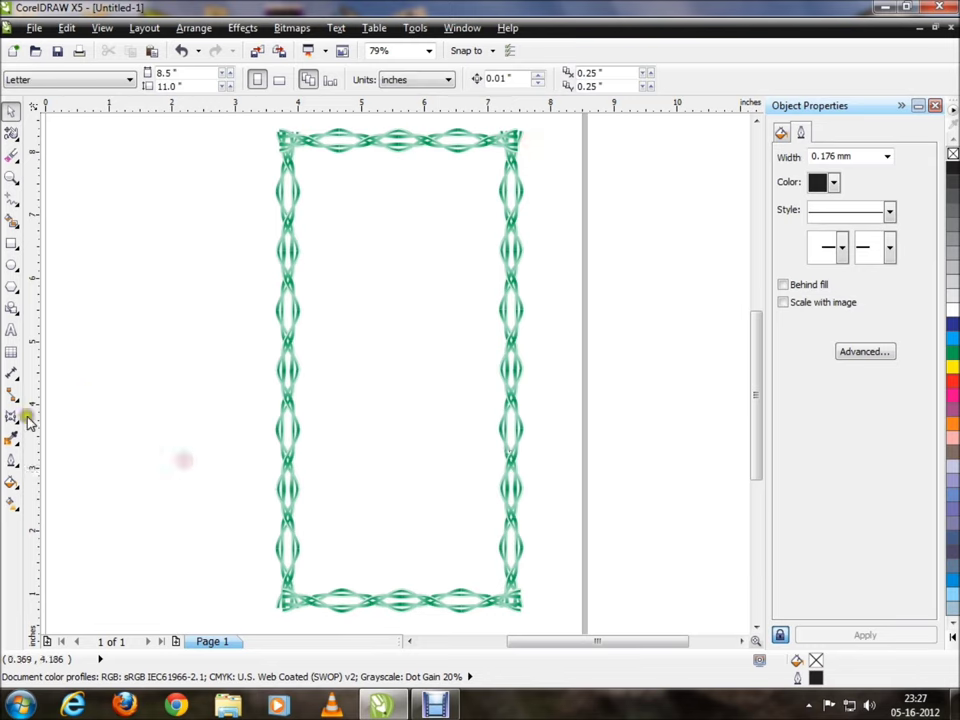
{"action": "left_click", "coordinate": [15, 297]}
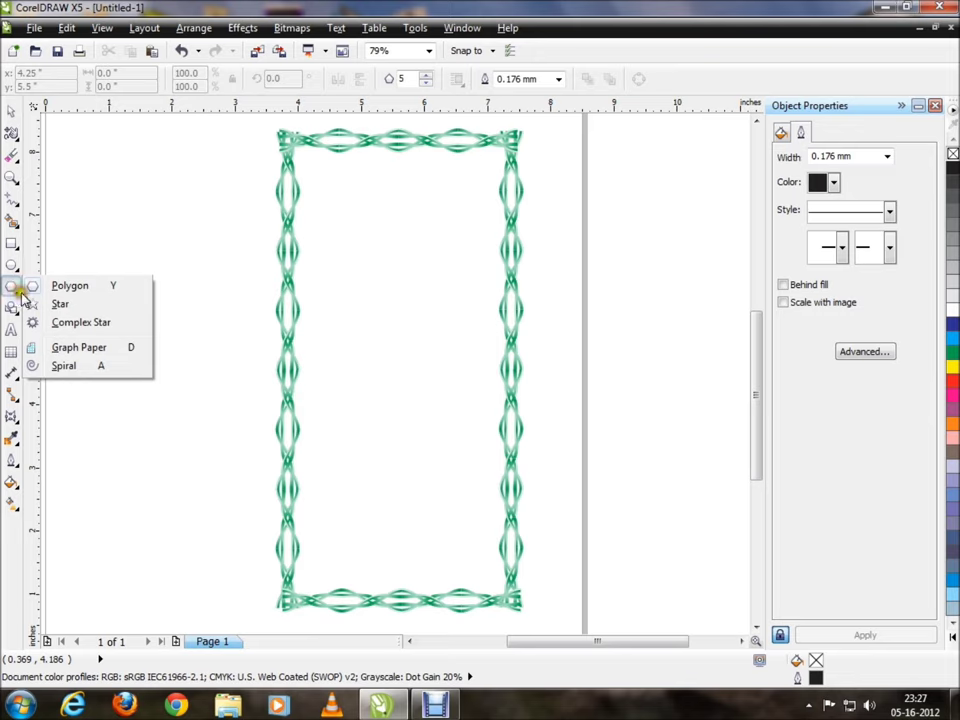
Step: Draw a complex star left of the page with 11 points and sharpness 3
{"action": "left_click", "coordinate": [95, 322]}
{"action": "mouse_move", "coordinate": [105, 264]}
{"action": "left_mouse_down"}
{"action": "mouse_move", "coordinate": [174, 379]}
{"action": "mouse_move", "coordinate": [219, 371]}
{"action": "left_mouse_up"}
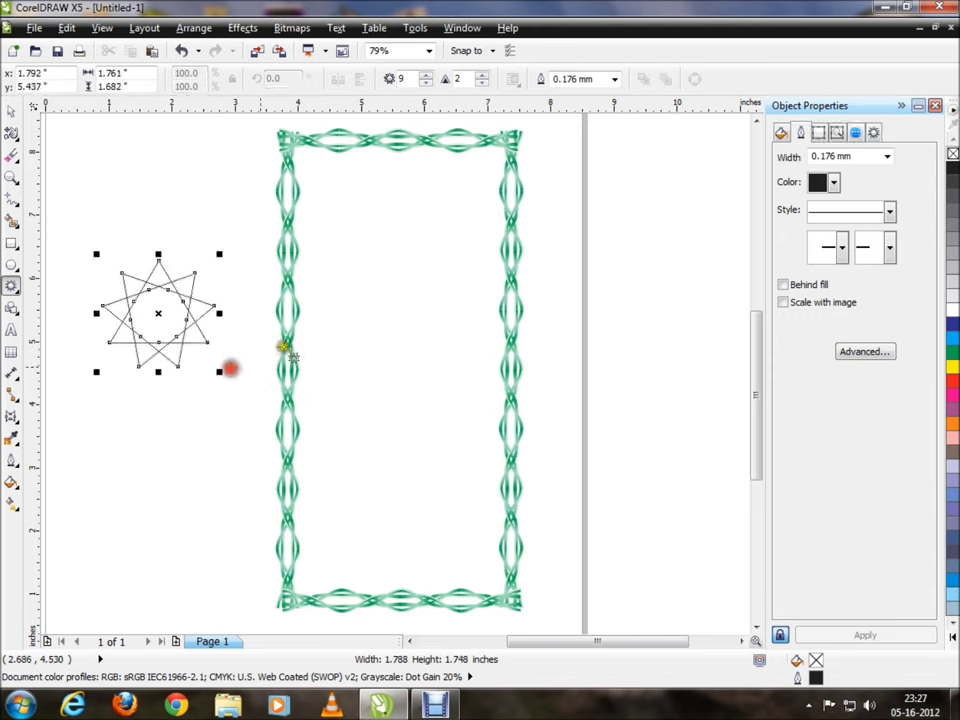
{"action": "left_click", "coordinate": [425, 76]}
{"action": "left_click", "coordinate": [425, 76]}
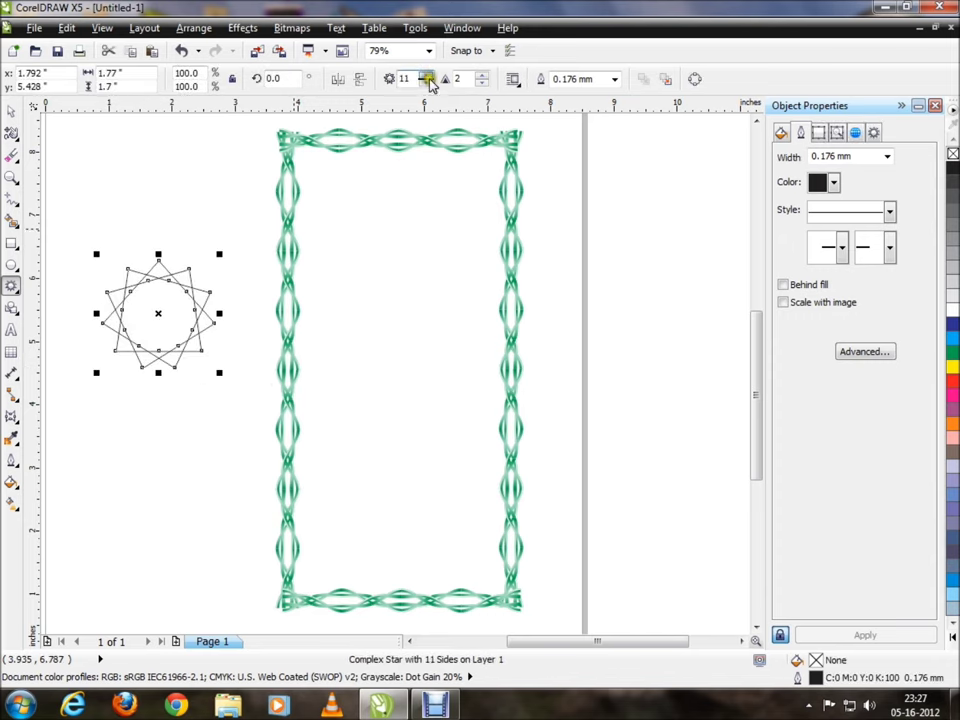
{"action": "left_click", "coordinate": [480, 76]}
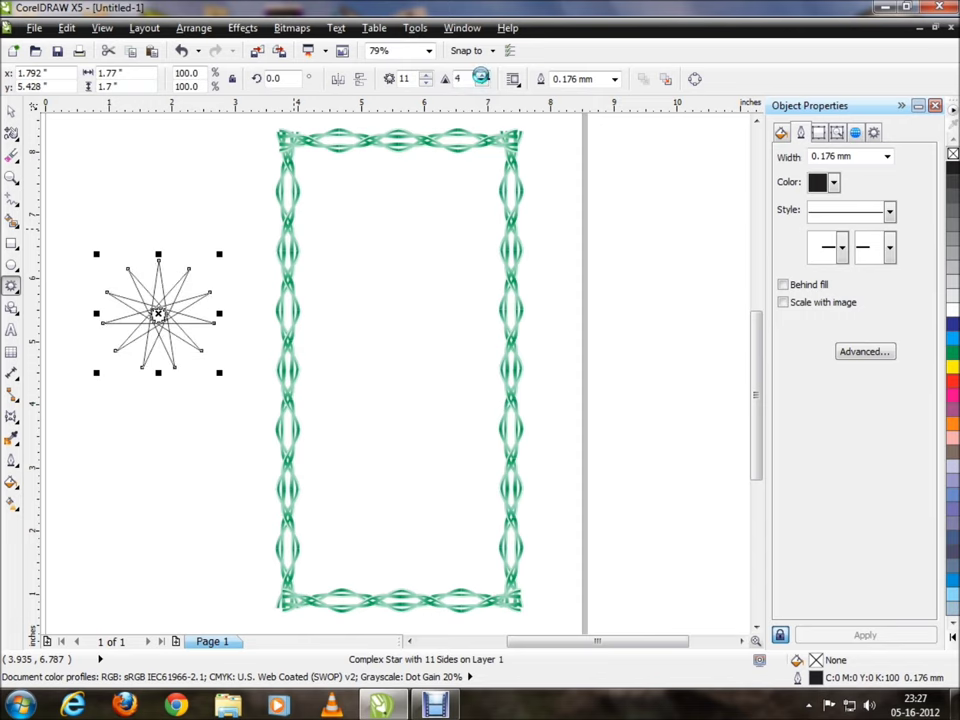
{"action": "left_click", "coordinate": [481, 83]}
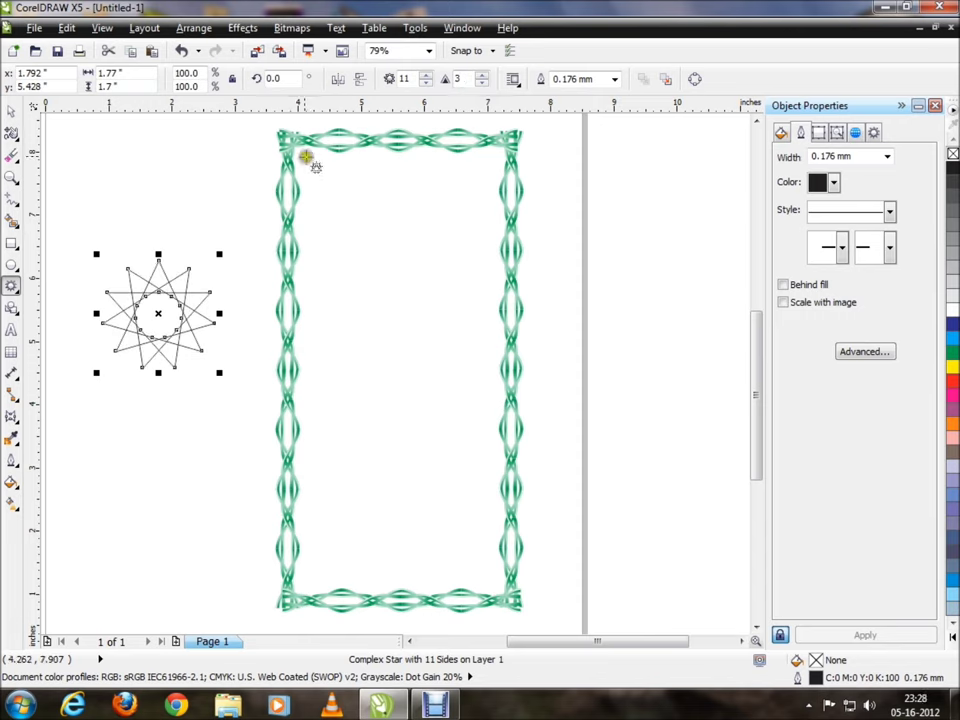
{"action": "left_click", "coordinate": [199, 158]}
{"action": "left_click", "coordinate": [11, 110]}
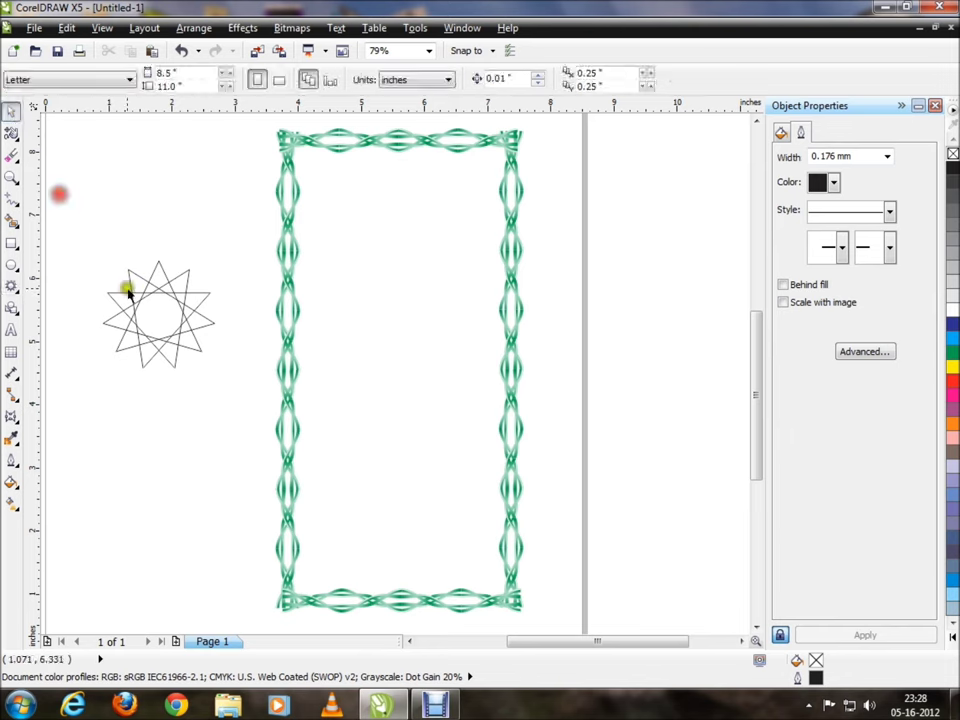
Step: Change the star's fill type to Fountain Fill in Object Properties
{"action": "left_click", "coordinate": [128, 291]}
{"action": "left_click", "coordinate": [782, 133]}
{"action": "left_click", "coordinate": [825, 172]}
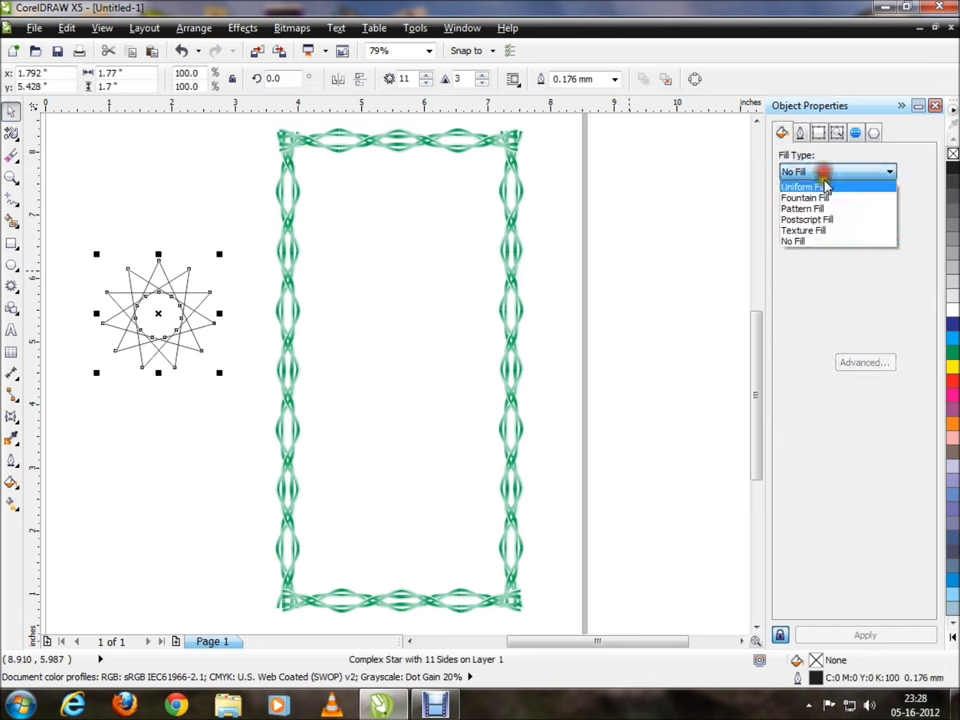
{"action": "left_click", "coordinate": [818, 205]}
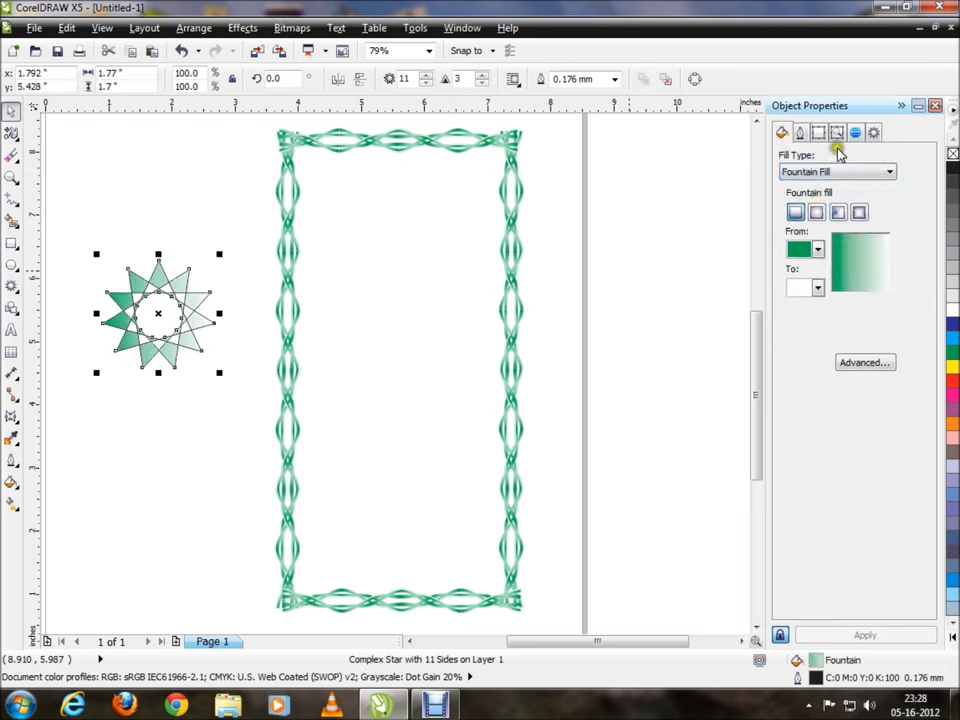
Step: Keep the star at 11 points and raise its sharpness to 4
{"action": "left_click", "coordinate": [874, 133]}
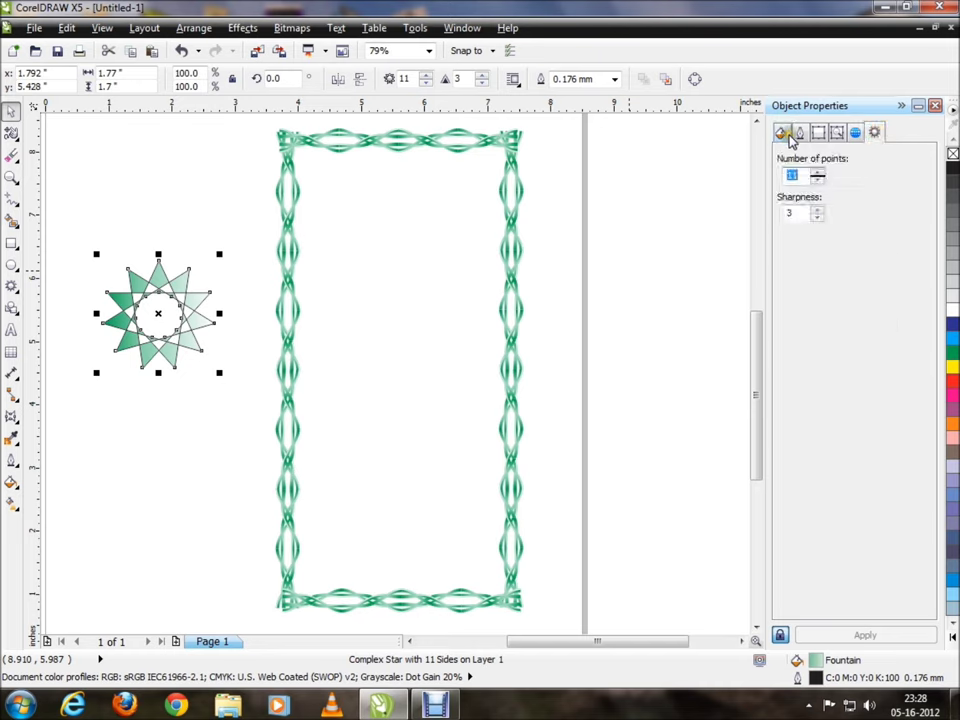
{"action": "left_click", "coordinate": [817, 172]}
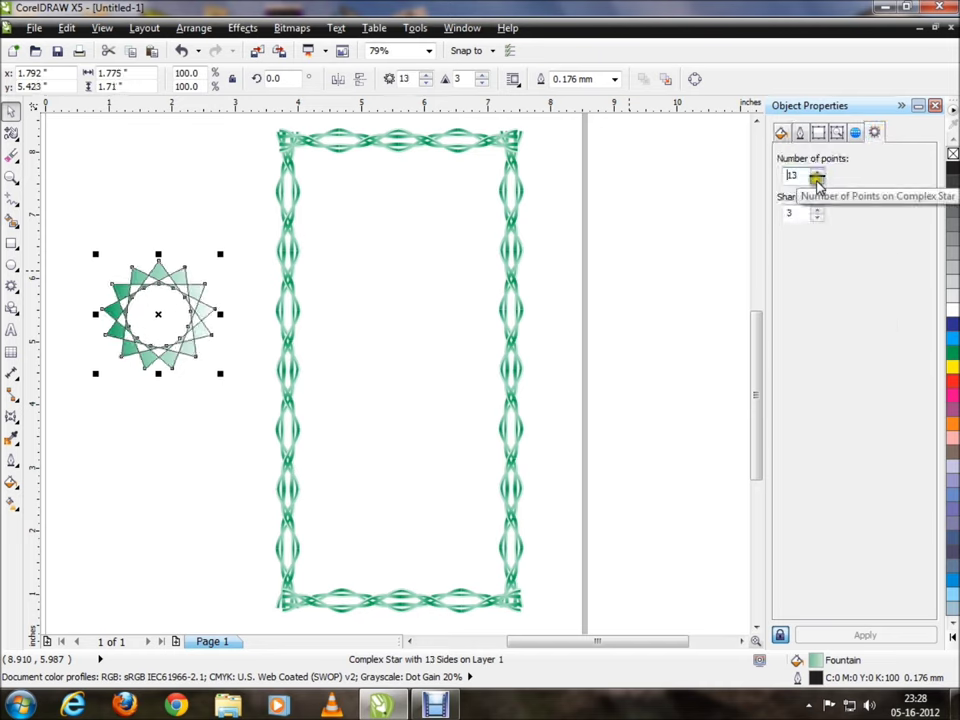
{"action": "left_click", "coordinate": [817, 181]}
{"action": "left_click", "coordinate": [817, 181]}
{"action": "left_click", "coordinate": [817, 181]}
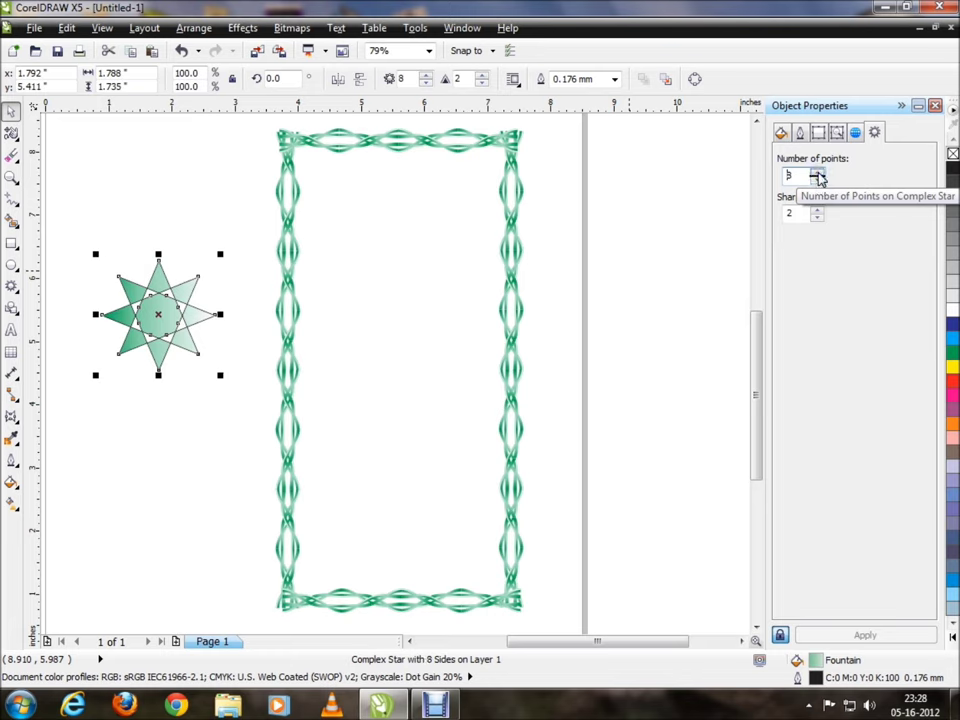
{"action": "left_click", "coordinate": [817, 172]}
{"action": "left_click", "coordinate": [817, 172]}
{"action": "left_click", "coordinate": [817, 209]}
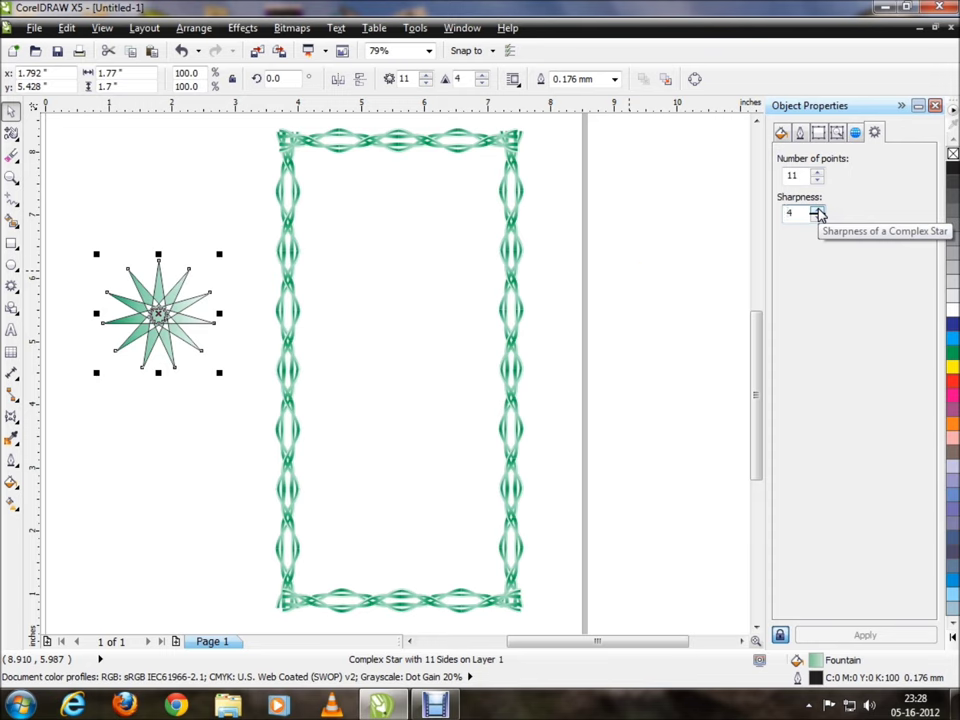
Step: Make the fountain gradient start orange, fading to white
{"action": "left_click", "coordinate": [800, 133]}
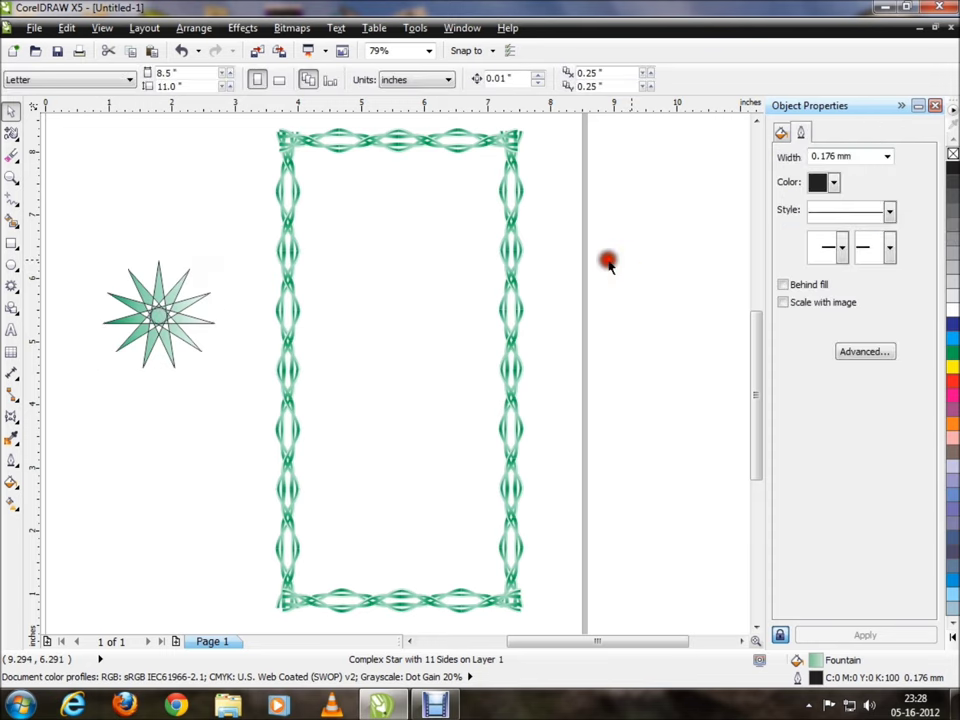
{"action": "left_click", "coordinate": [784, 135]}
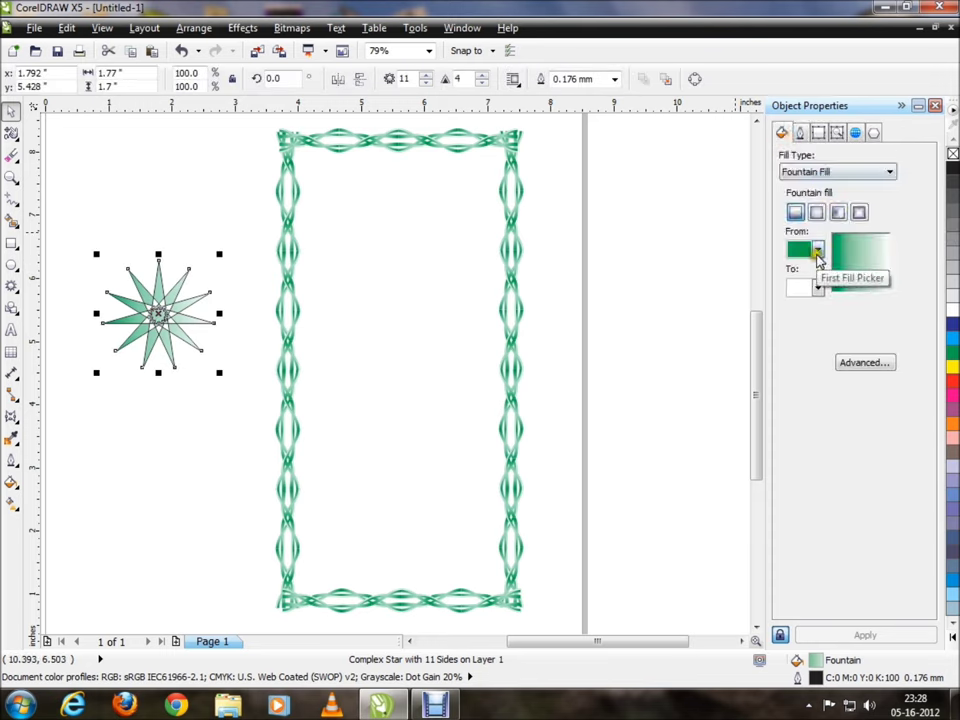
{"action": "left_click", "coordinate": [818, 251]}
{"action": "left_click", "coordinate": [797, 284]}
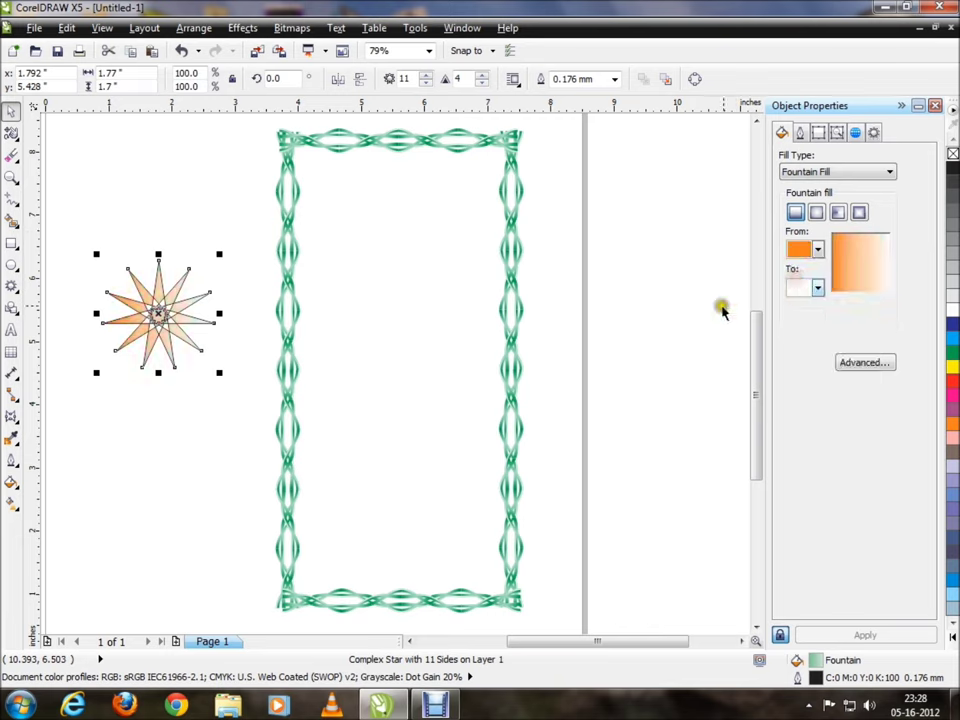
{"action": "left_click", "coordinate": [664, 321]}
{"action": "left_click", "coordinate": [157, 316]}
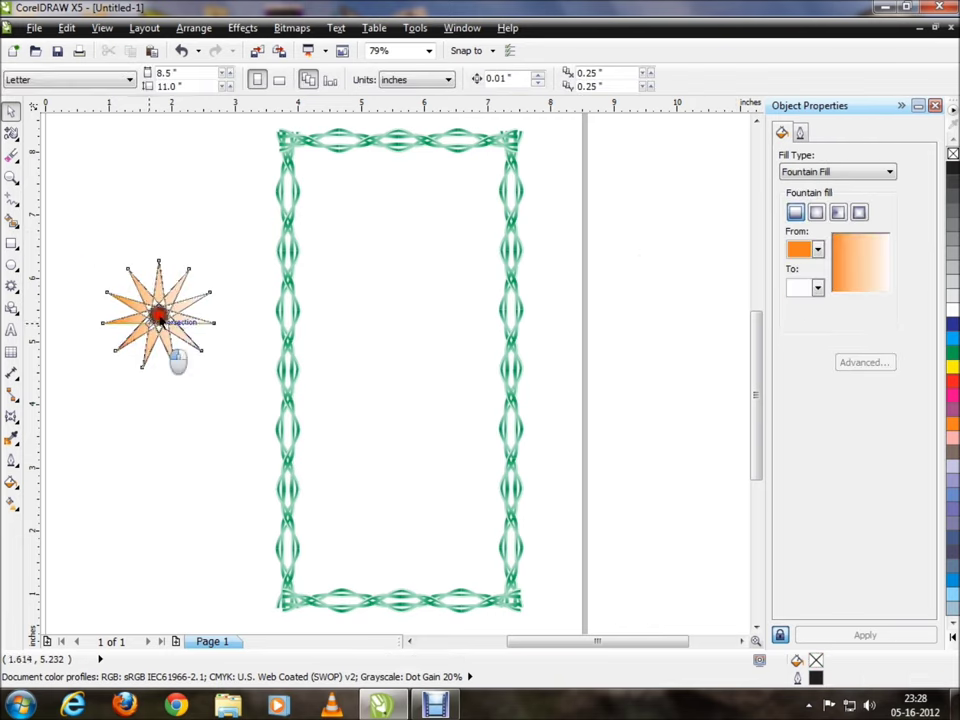
{"action": "left_click", "coordinate": [262, 246]}
{"action": "left_click_drag", "start_coordinate": [257, 208], "coordinate": [66, 458]}
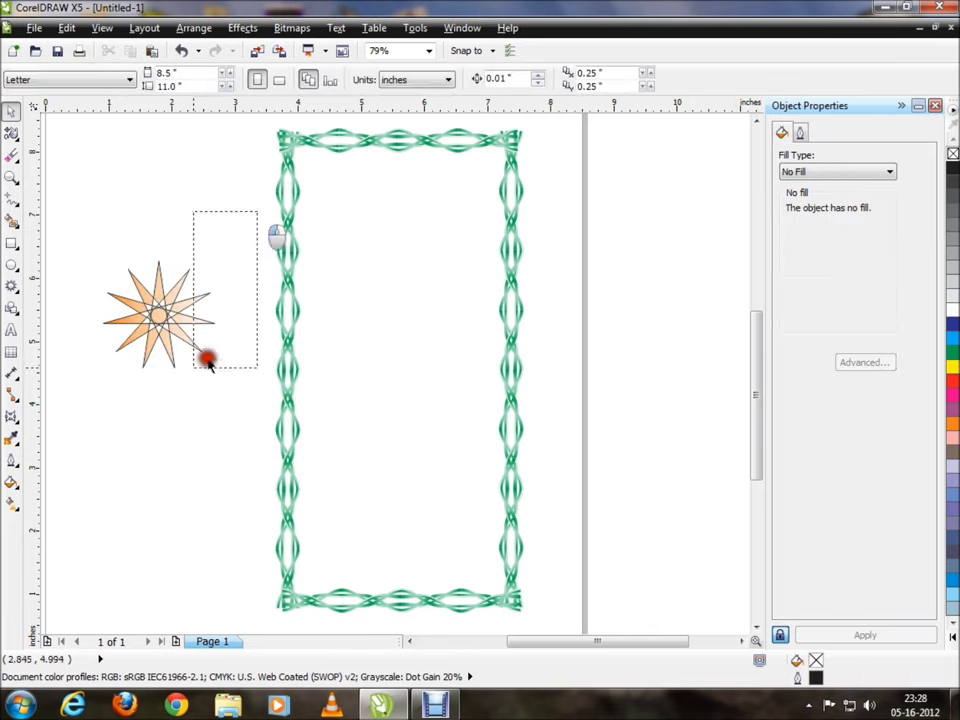
Step: Shrink the orange star to 47.1% and place it on the border's top-left corner
{"action": "left_click_drag", "start_coordinate": [215, 374], "coordinate": [188, 373]}
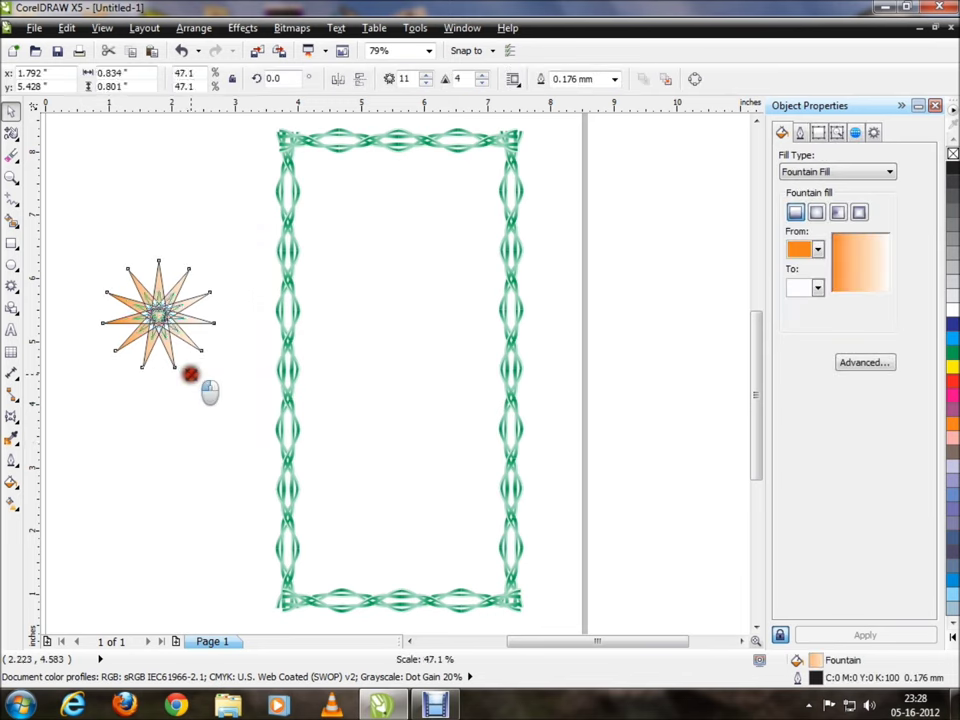
{"action": "mouse_move", "coordinate": [160, 316]}
{"action": "left_mouse_down"}
{"action": "mouse_move", "coordinate": [184, 261]}
{"action": "mouse_move", "coordinate": [299, 143]}
{"action": "left_mouse_up"}
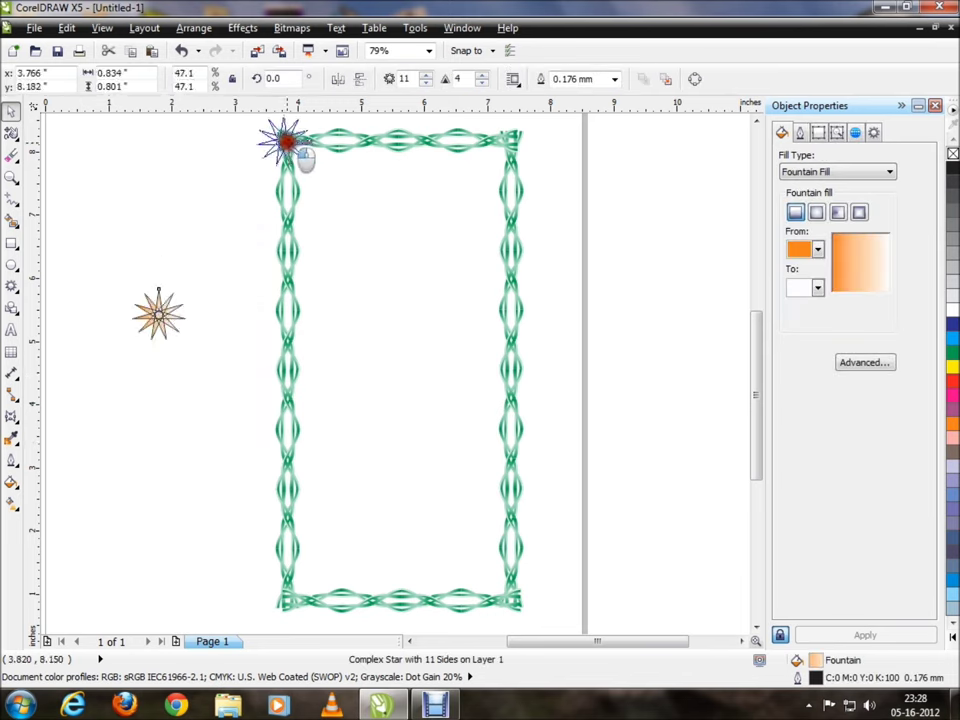
{"action": "left_click", "coordinate": [212, 183]}
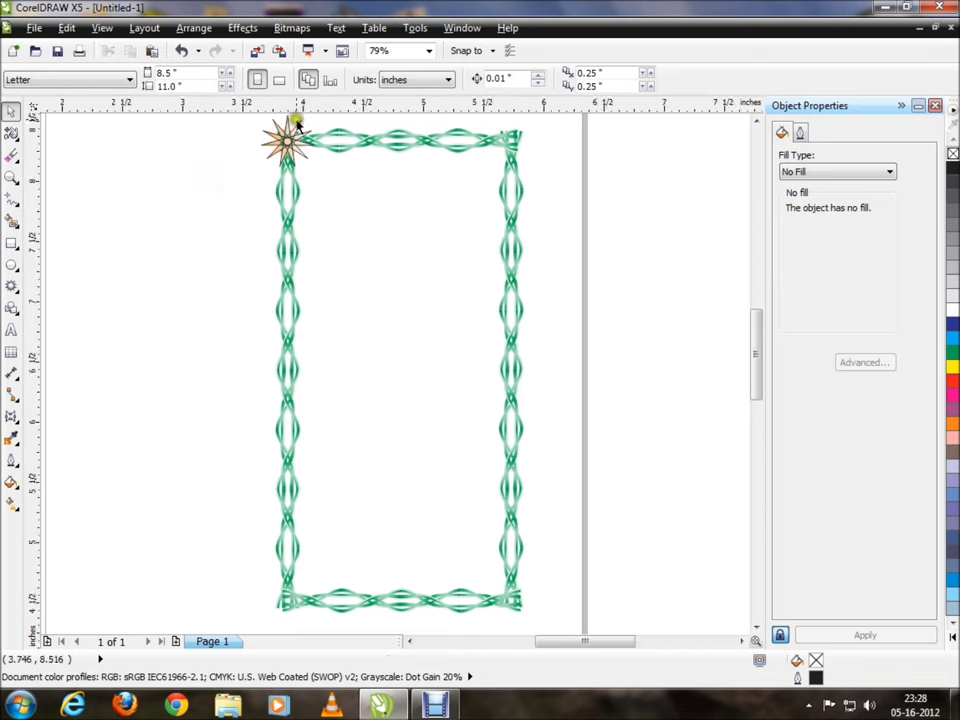
{"action": "scroll", "coordinate": [287, 145], "scroll_direction": "up", "scroll_amount": 1}
{"action": "scroll", "coordinate": [287, 145], "scroll_direction": "up", "scroll_amount": 1}
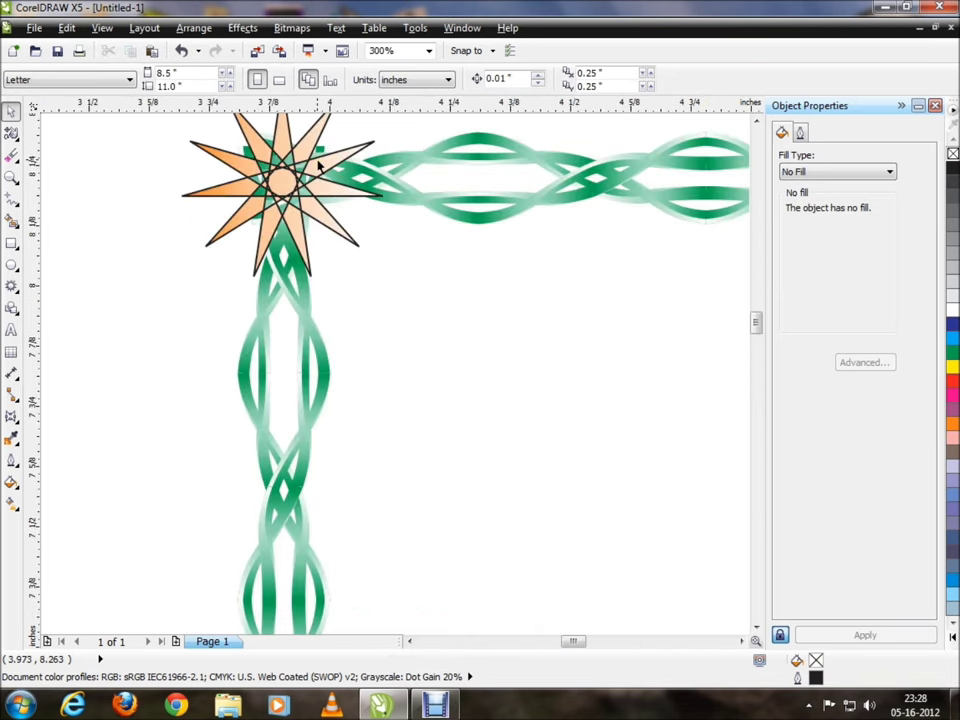
{"action": "scroll", "coordinate": [318, 163], "scroll_direction": "up", "scroll_amount": 1}
{"action": "scroll", "coordinate": [355, 188], "scroll_direction": "down", "scroll_amount": 1}
{"action": "scroll", "coordinate": [320, 190], "scroll_direction": "down", "scroll_amount": 1}
{"action": "scroll", "coordinate": [323, 197], "scroll_direction": "up", "scroll_amount": 1}
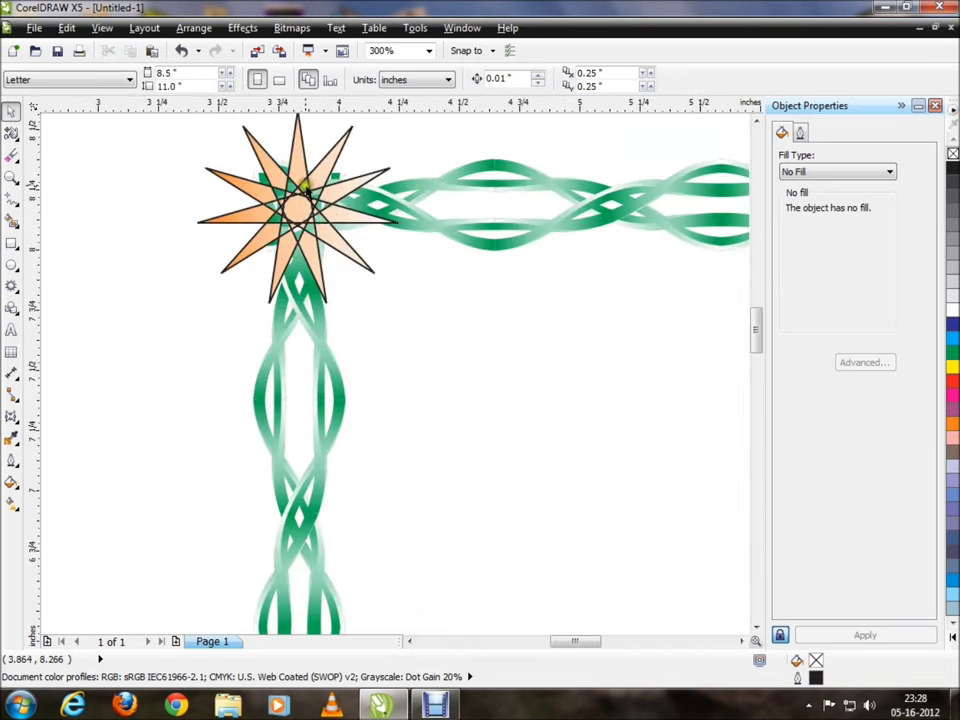
Step: Try removing the corner star's outline, then give it a hairline outline
{"action": "left_click", "coordinate": [323, 197]}
{"action": "left_click", "coordinate": [800, 132]}
{"action": "left_click", "coordinate": [872, 155]}
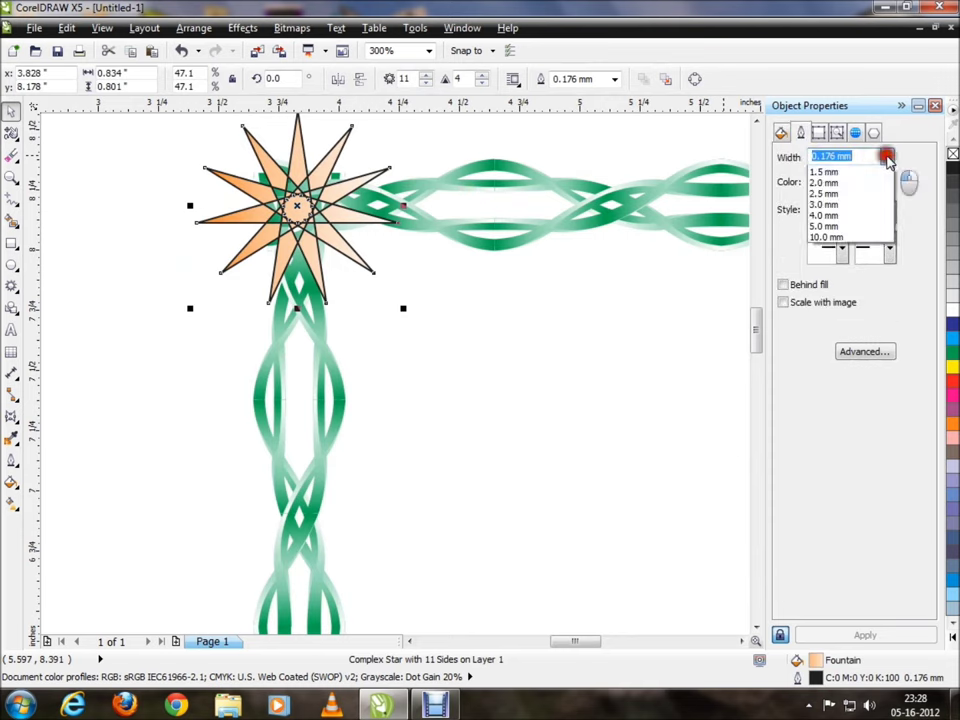
{"action": "left_click", "coordinate": [853, 166]}
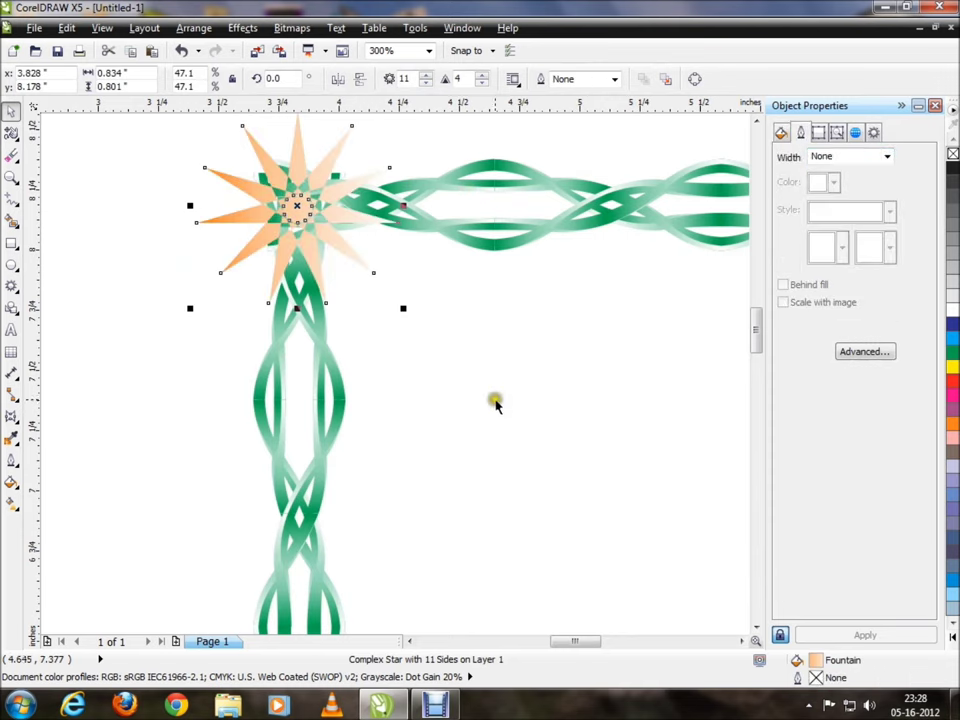
{"action": "left_click", "coordinate": [494, 401]}
{"action": "scroll", "coordinate": [494, 401], "scroll_direction": "down", "scroll_amount": 1}
{"action": "left_click", "coordinate": [392, 303]}
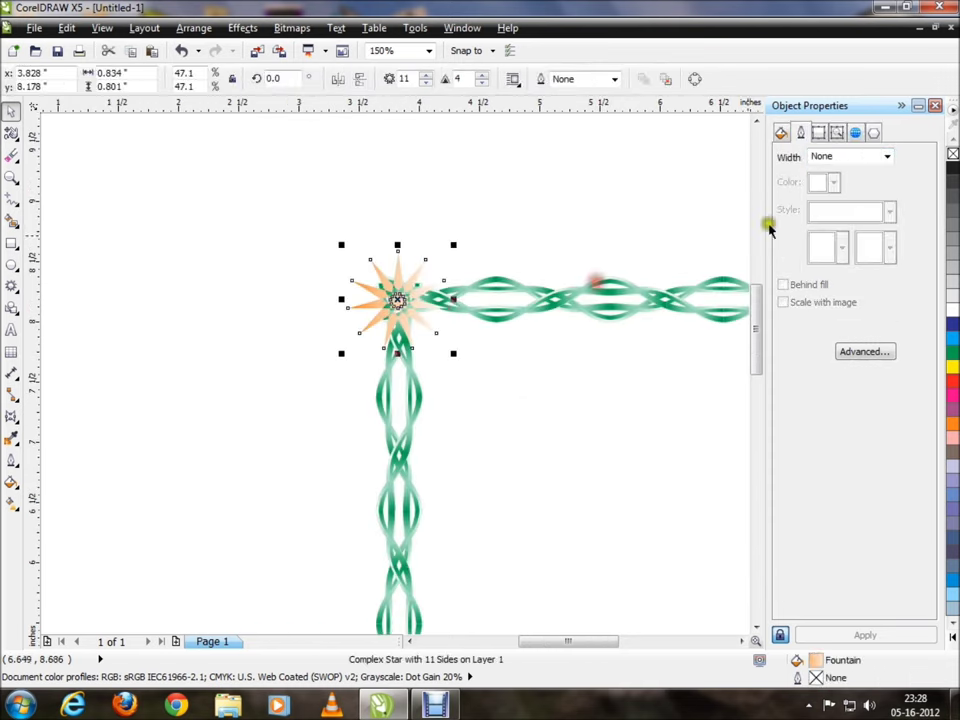
{"action": "left_click", "coordinate": [887, 157]}
{"action": "left_click", "coordinate": [840, 182]}
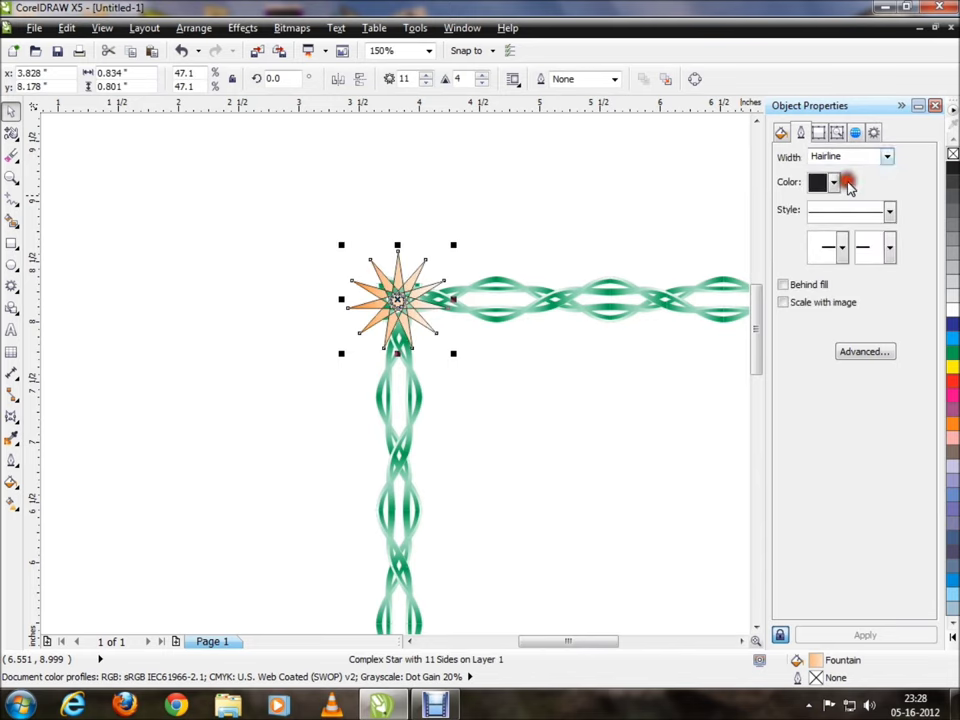
Step: Settle the star's black outline at 0.2 mm width, drawn over the fill
{"action": "left_click", "coordinate": [887, 157]}
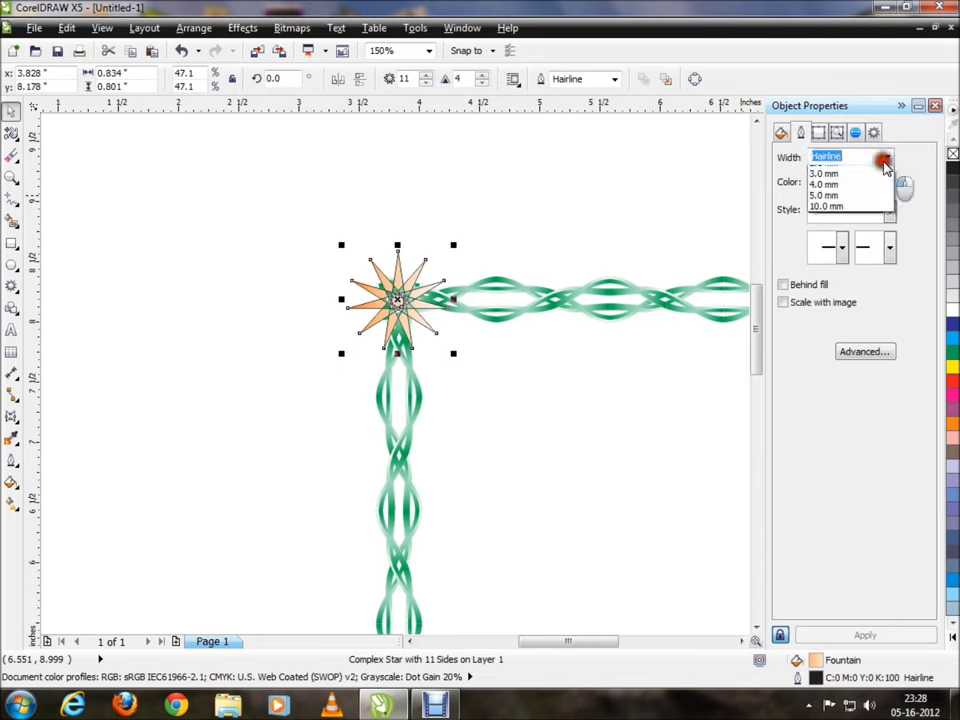
{"action": "left_click", "coordinate": [841, 258]}
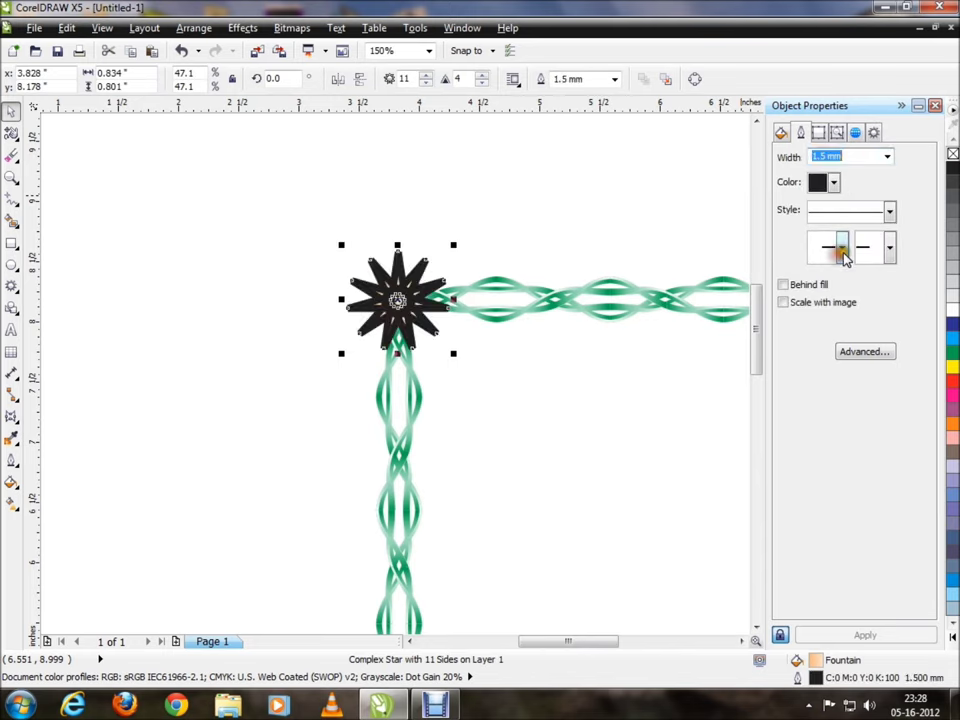
{"action": "left_click", "coordinate": [782, 285]}
{"action": "left_click", "coordinate": [782, 285]}
{"action": "left_click", "coordinate": [887, 157]}
{"action": "left_click", "coordinate": [841, 208]}
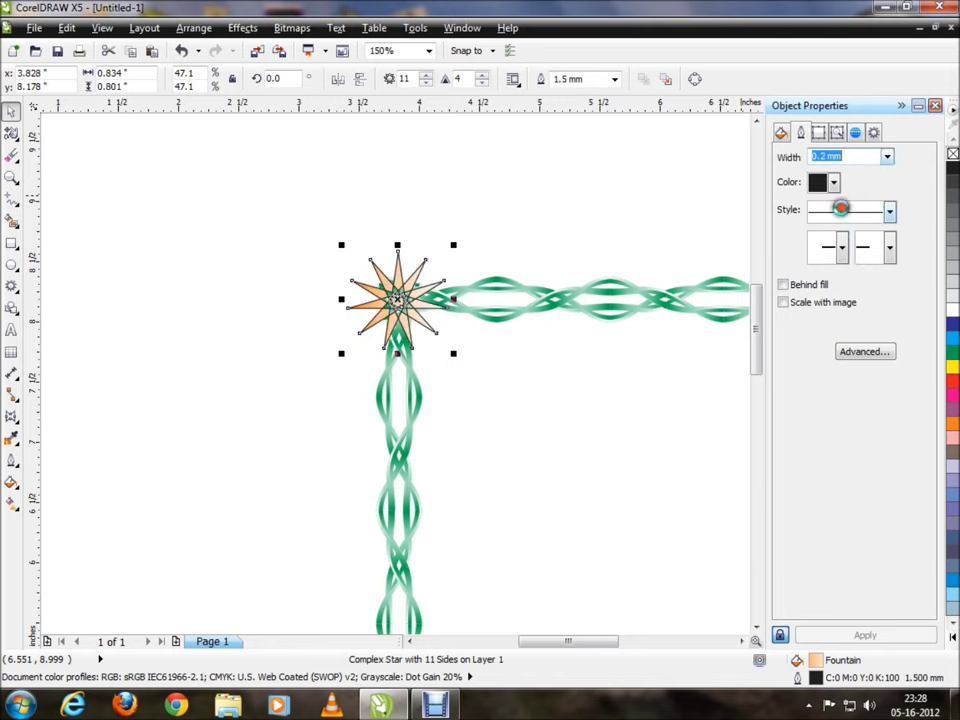
{"action": "left_click", "coordinate": [565, 212]}
{"action": "scroll", "coordinate": [600, 340], "scroll_direction": "down", "scroll_amount": 3}
{"action": "scroll", "coordinate": [611, 379], "scroll_direction": "down", "scroll_amount": 2}
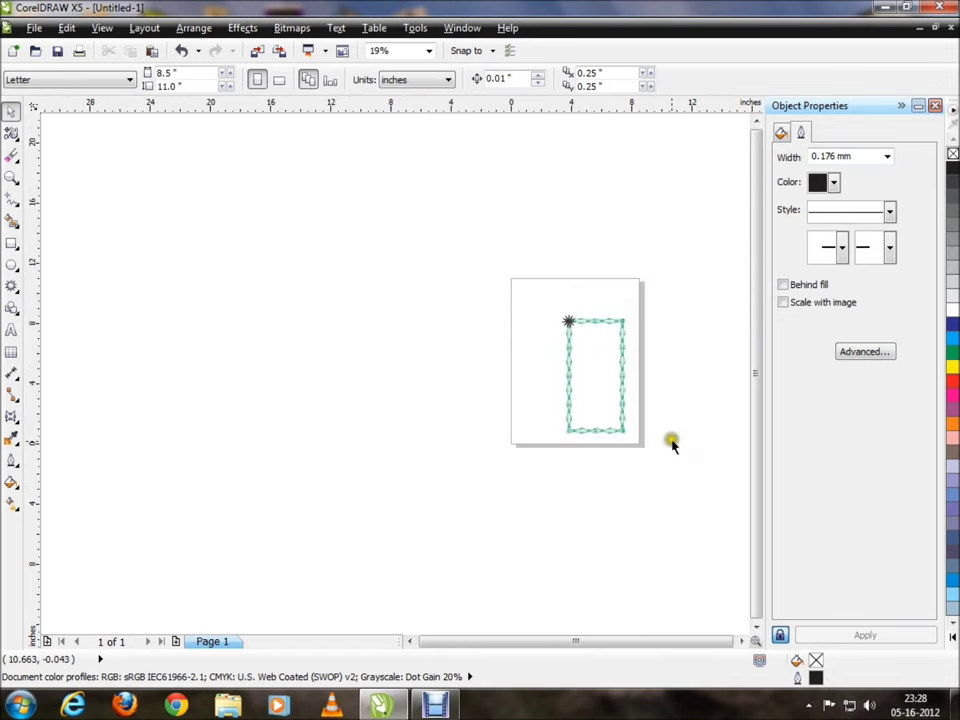
Step: Zoom to 75% and drop a copy of the star at the top-right corner
{"action": "scroll", "coordinate": [662, 355], "scroll_direction": "up", "scroll_amount": 1}
{"action": "scroll", "coordinate": [662, 357], "scroll_direction": "up", "scroll_amount": 1}
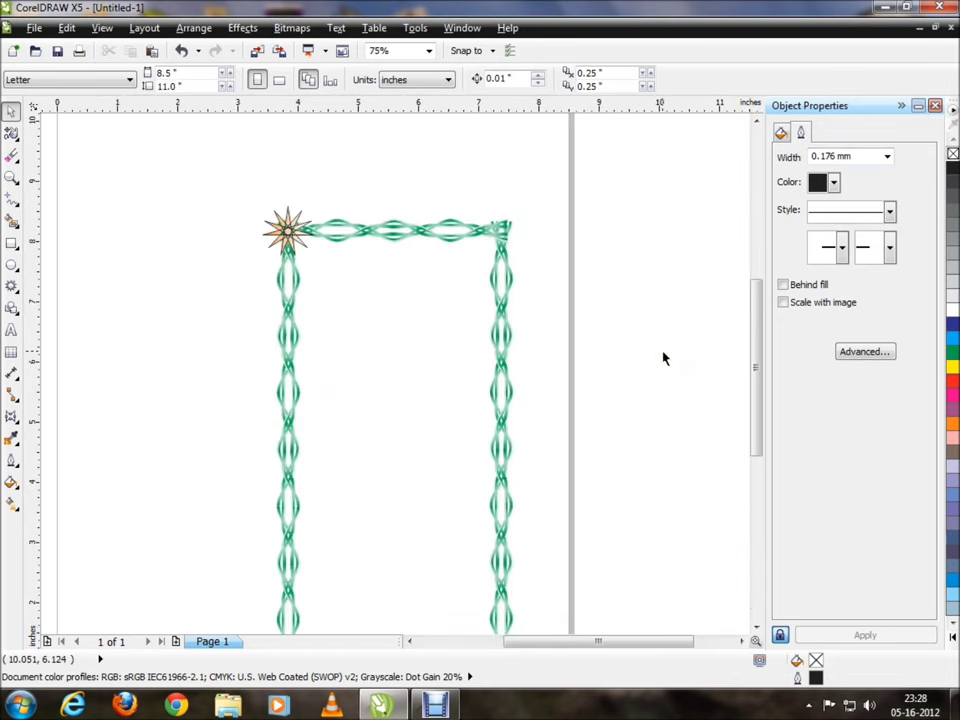
{"action": "left_click_drag", "start_coordinate": [755, 377], "coordinate": [758, 412]}
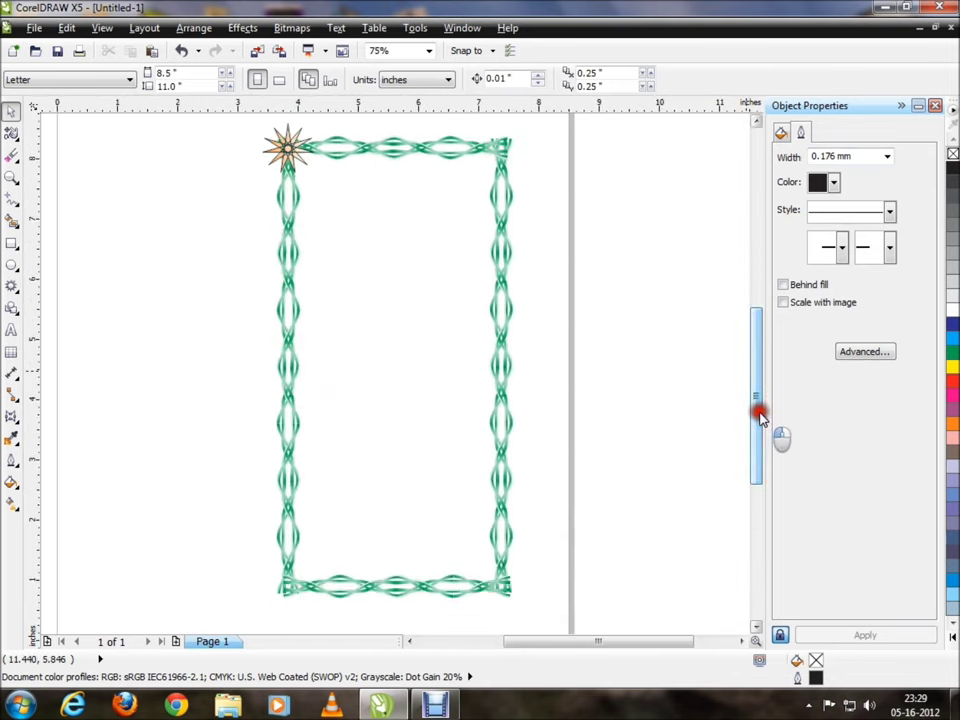
{"action": "left_click_drag", "start_coordinate": [224, 119], "coordinate": [349, 243]}
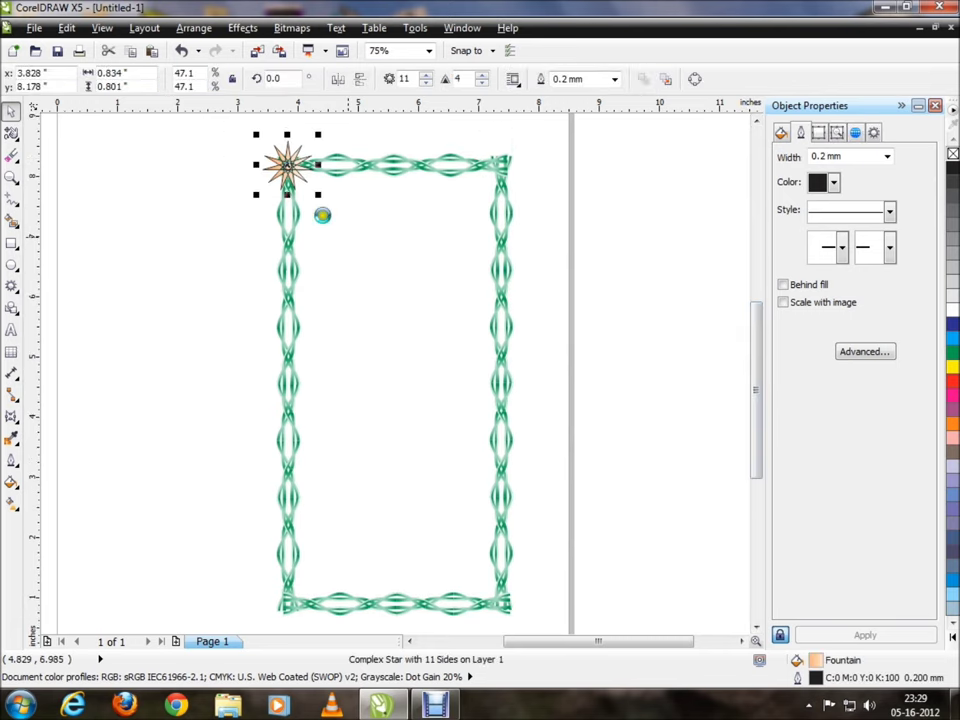
{"action": "left_click_drag", "start_coordinate": [286, 186], "coordinate": [518, 180]}
{"action": "left_click", "coordinate": [604, 233]}
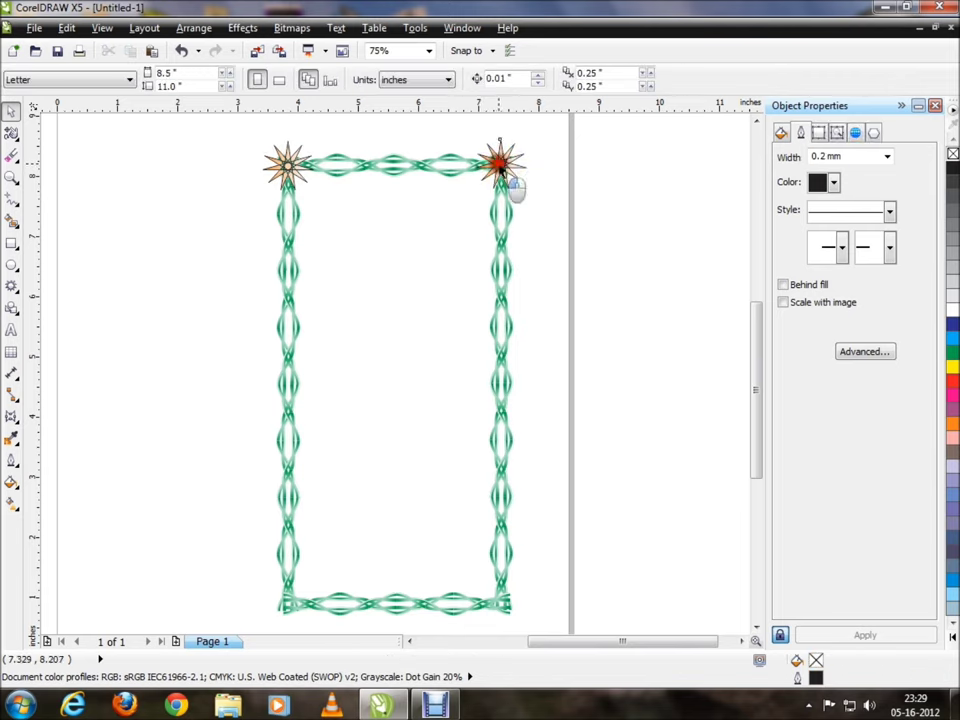
Step: Copy the star to the bottom-right and bottom-left corners of the border
{"action": "left_click", "coordinate": [531, 176]}
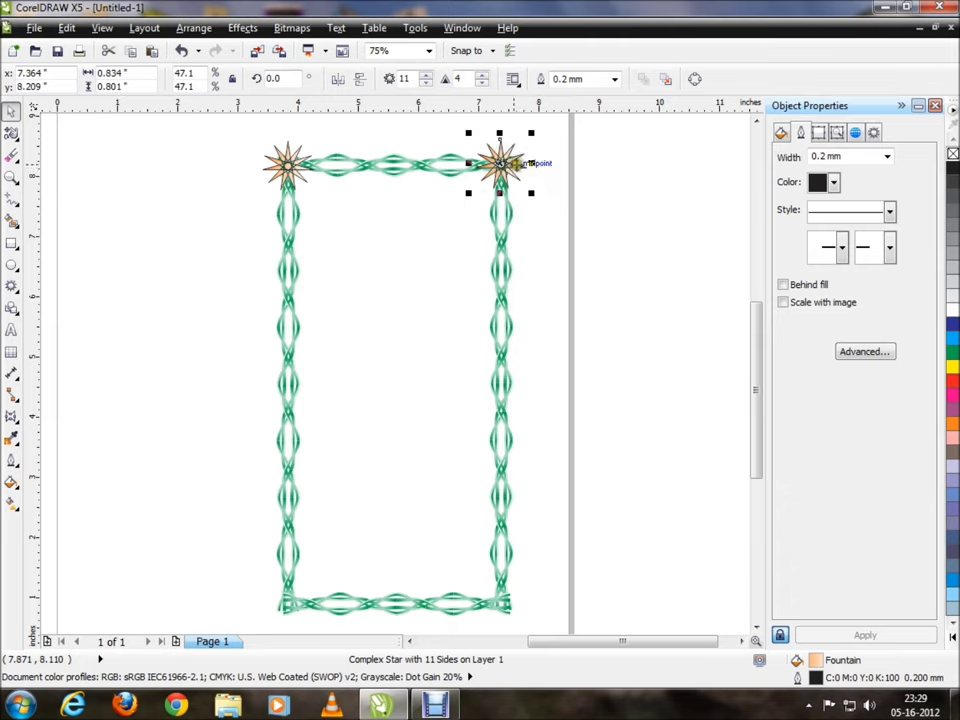
{"action": "left_click_drag", "start_coordinate": [518, 163], "coordinate": [518, 600]}
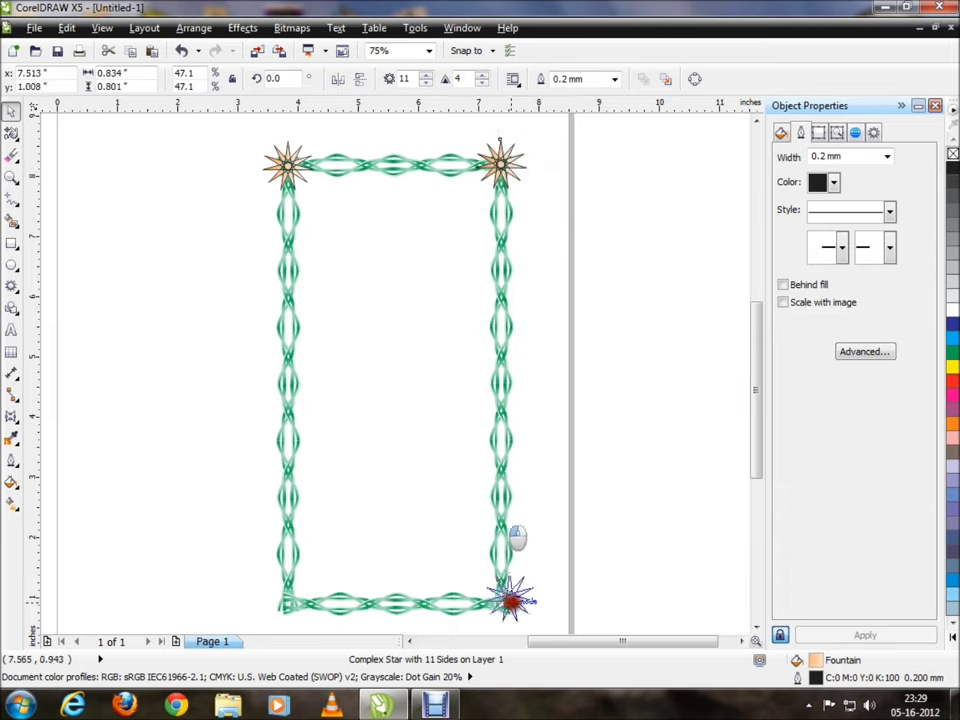
{"action": "left_click_drag", "start_coordinate": [513, 598], "coordinate": [522, 604]}
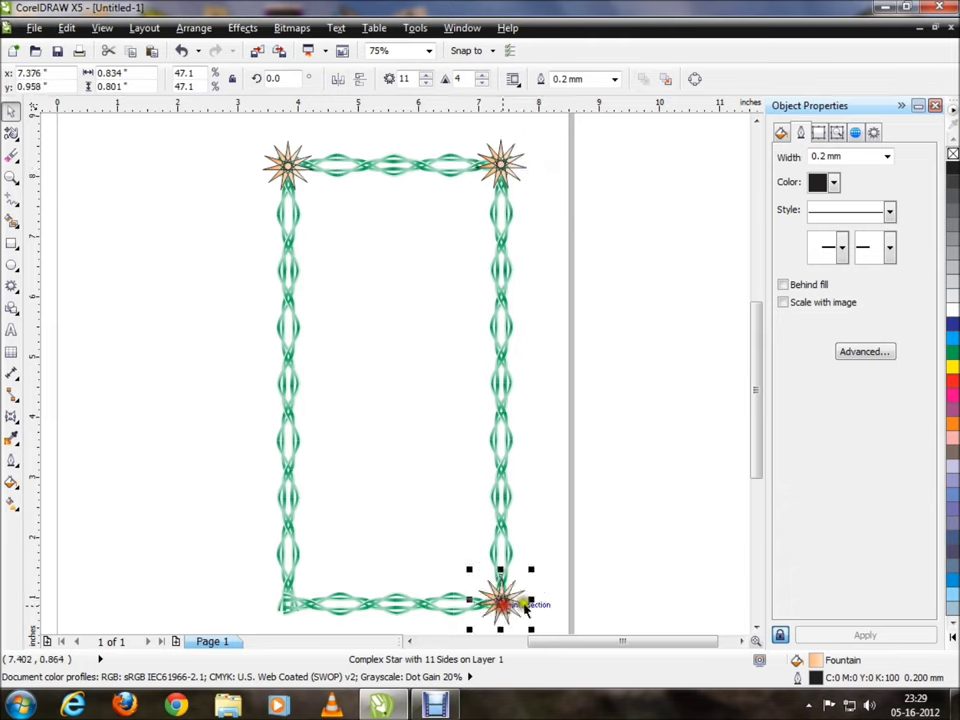
{"action": "left_click", "coordinate": [604, 510]}
{"action": "left_click", "coordinate": [514, 602]}
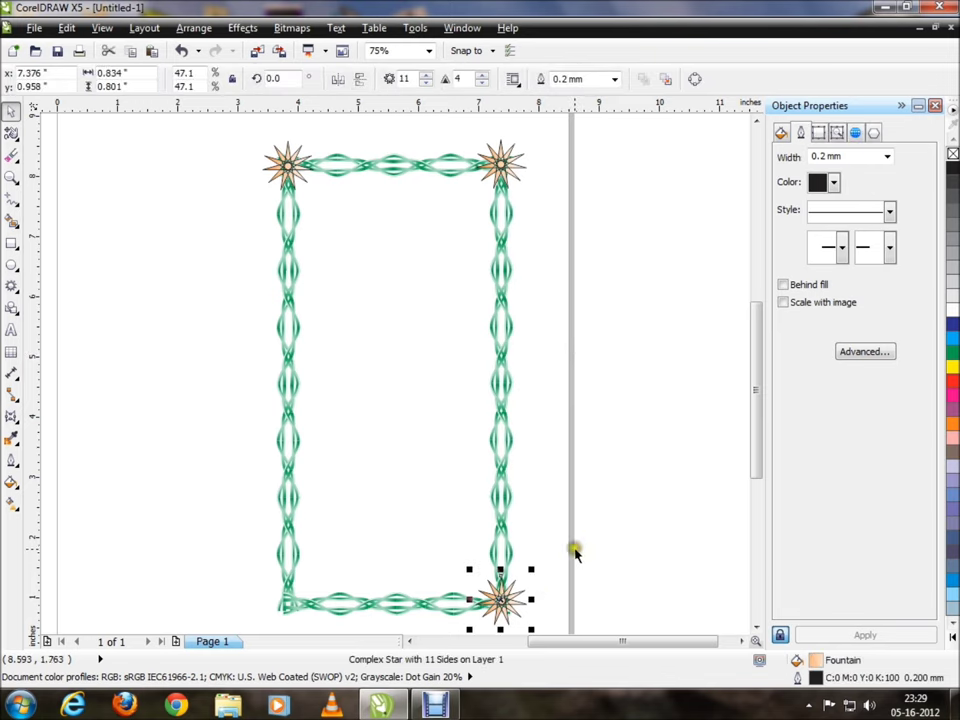
{"action": "left_click_drag", "start_coordinate": [533, 622], "coordinate": [308, 618]}
{"action": "left_click", "coordinate": [203, 516]}
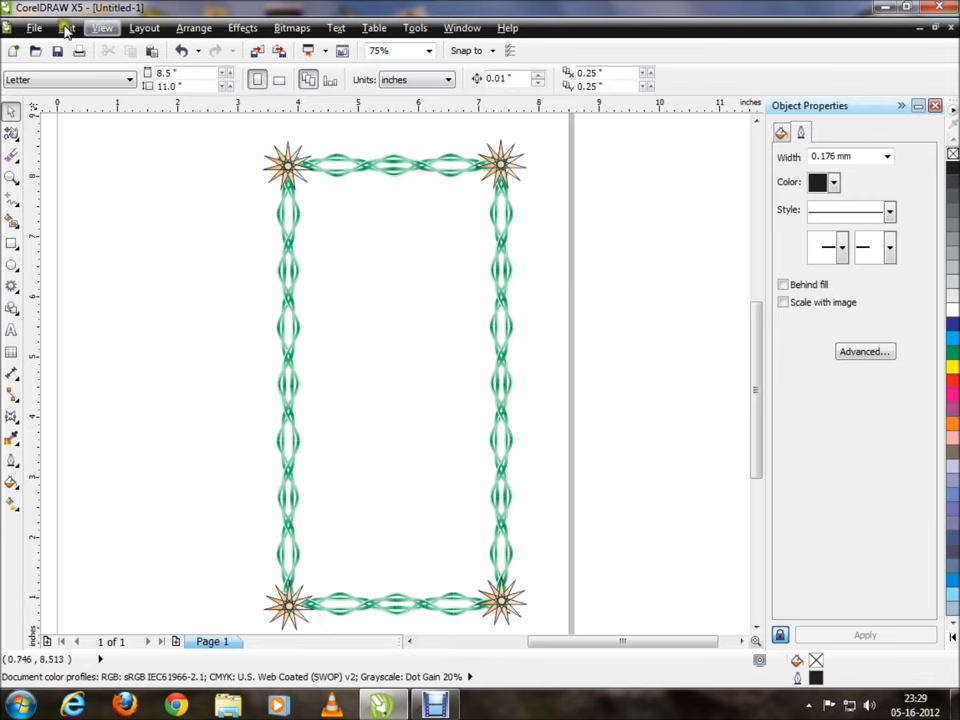
{"action": "left_click", "coordinate": [102, 28]}
{"action": "left_click", "coordinate": [150, 205]}
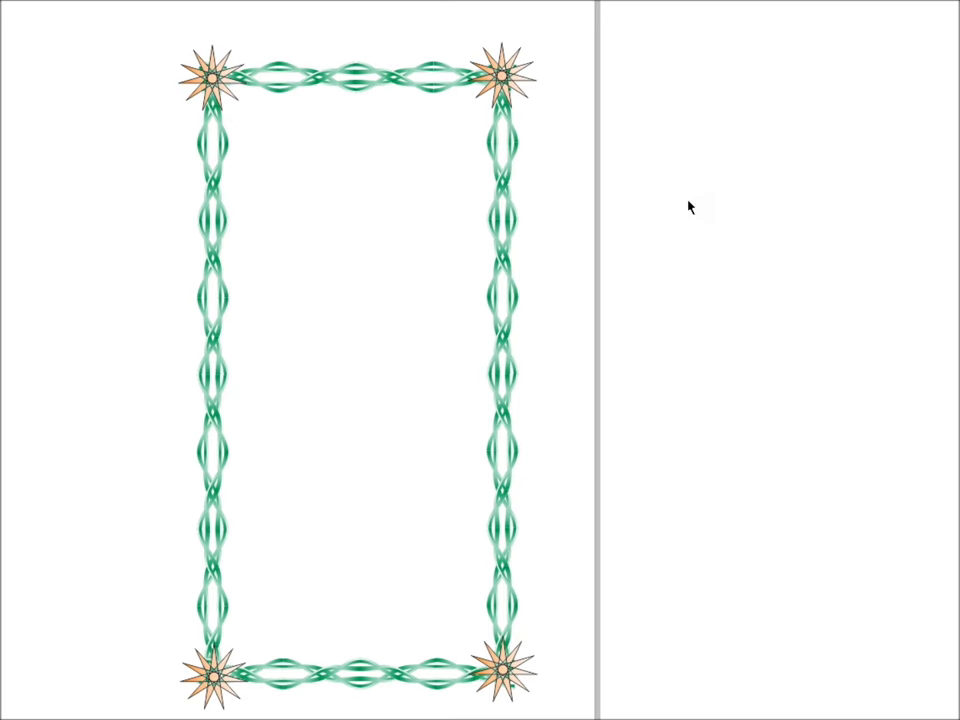
{"action": "left_click", "coordinate": [688, 207]}
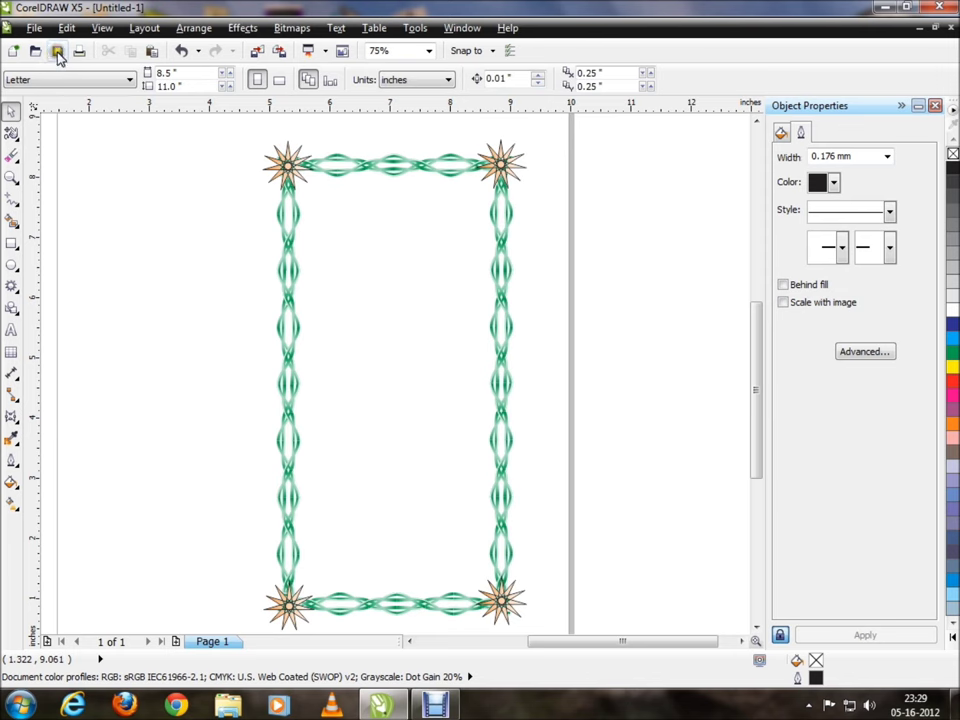
{"action": "left_click", "coordinate": [136, 241]}
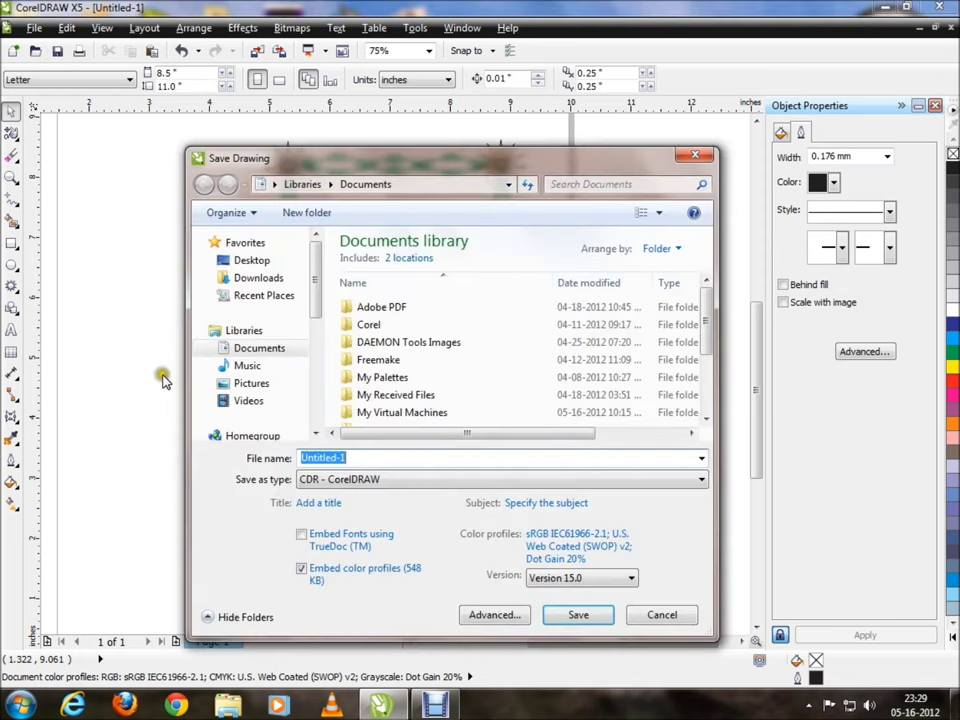
Step: Save the drawing as design with the CDR - CorelDRAW file type
{"action": "left_click", "coordinate": [270, 458]}
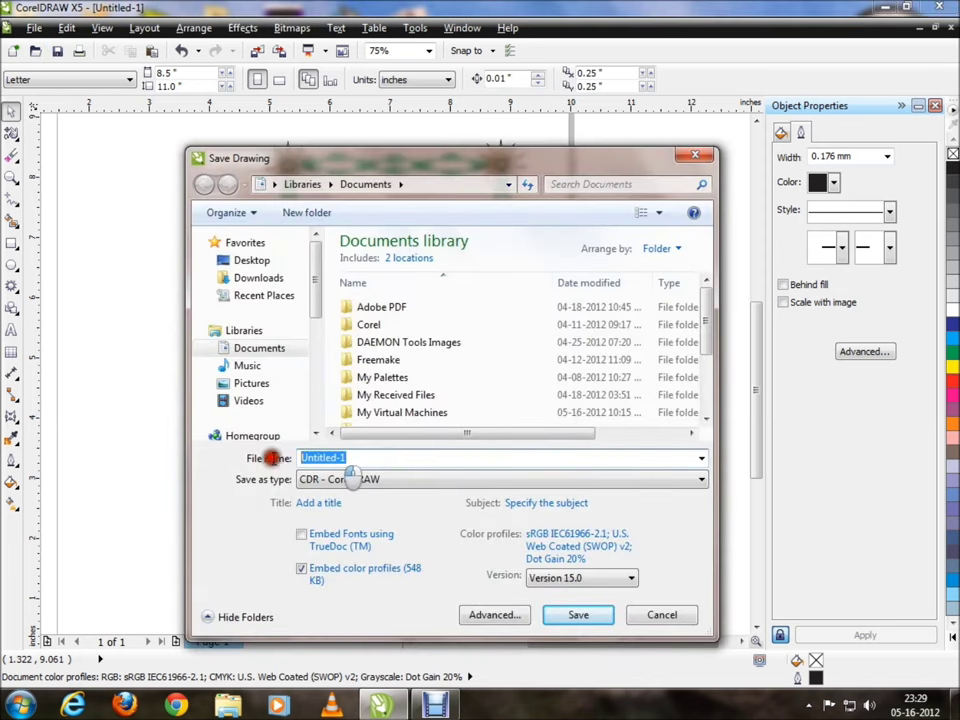
{"action": "type", "text": "design"}
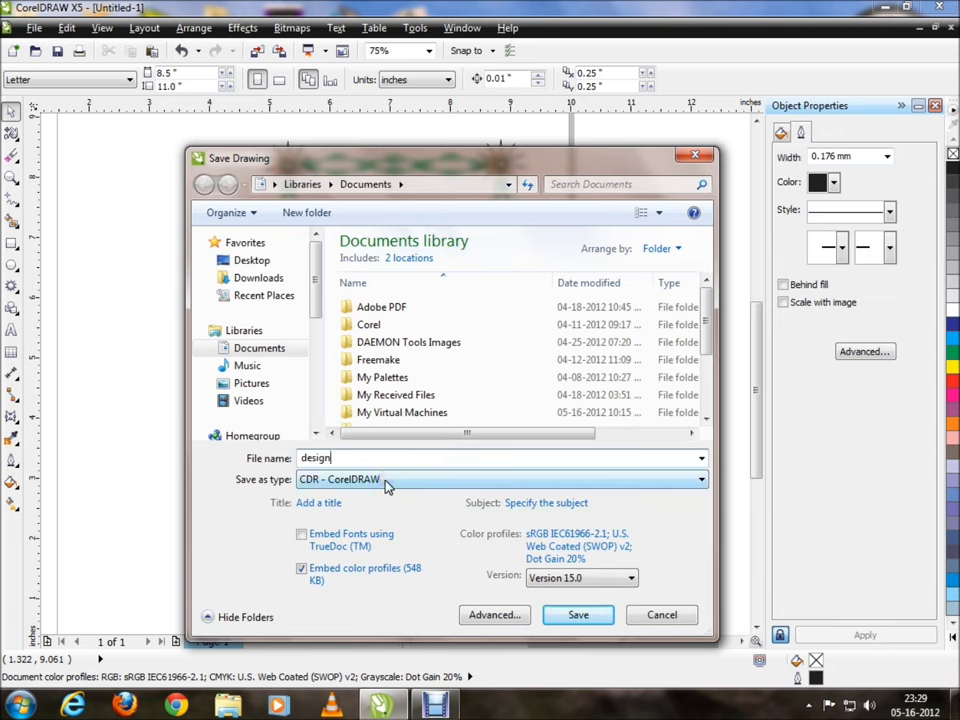
{"action": "left_click", "coordinate": [388, 485]}
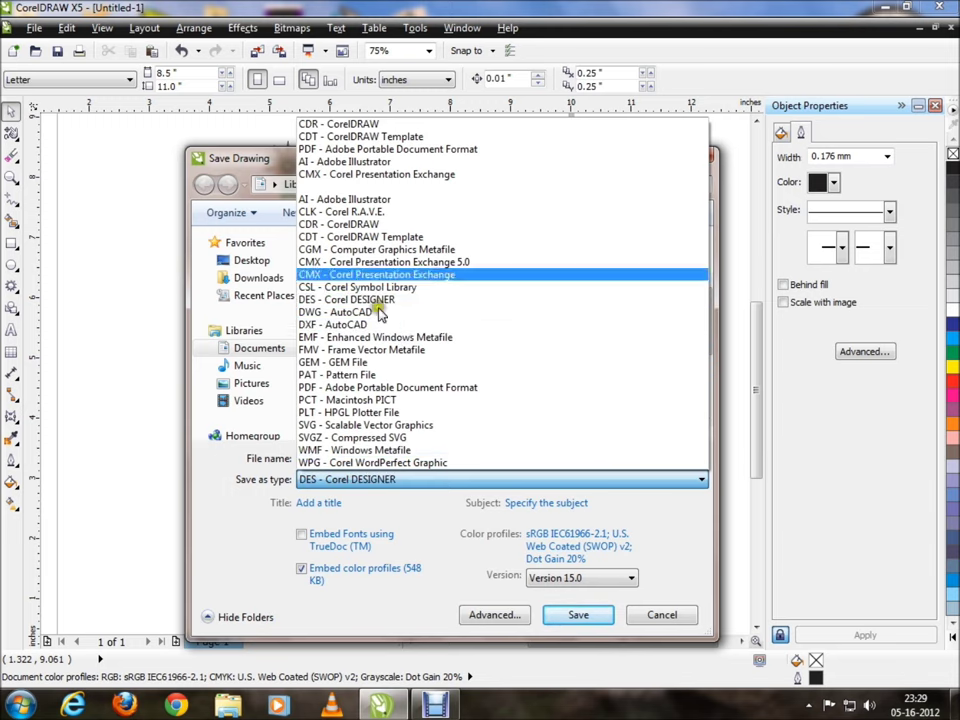
{"action": "left_click", "coordinate": [376, 124]}
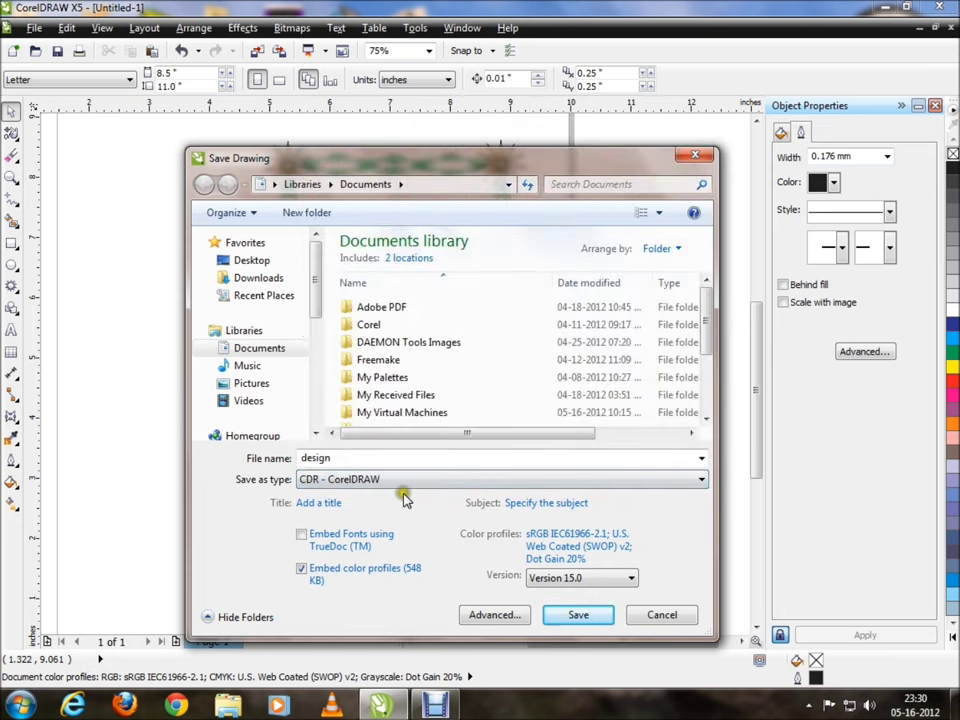
{"action": "left_click", "coordinate": [550, 618]}
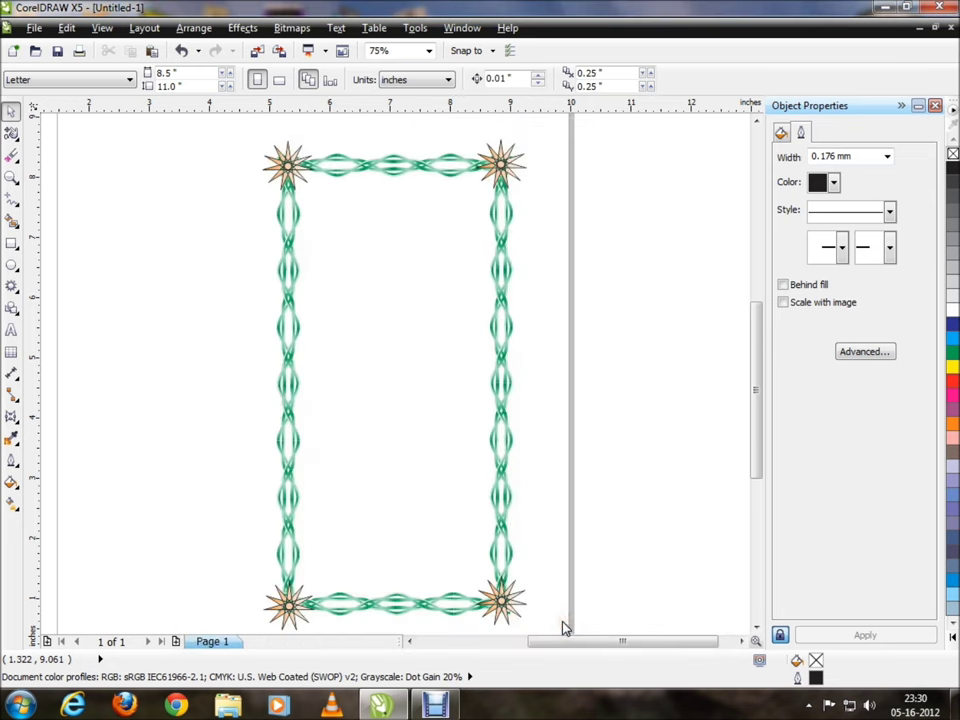
{"action": "left_click", "coordinate": [240, 165]}
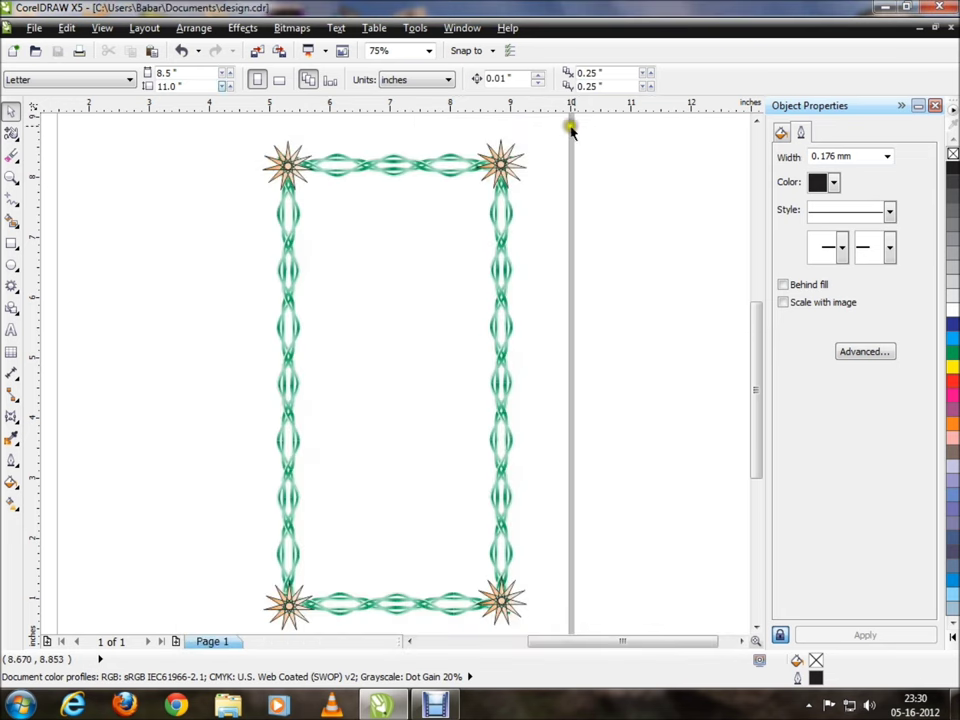
Step: Group all the border pieces and export them as design.jpg to the Desktop
{"action": "left_click_drag", "start_coordinate": [603, 117], "coordinate": [225, 600]}
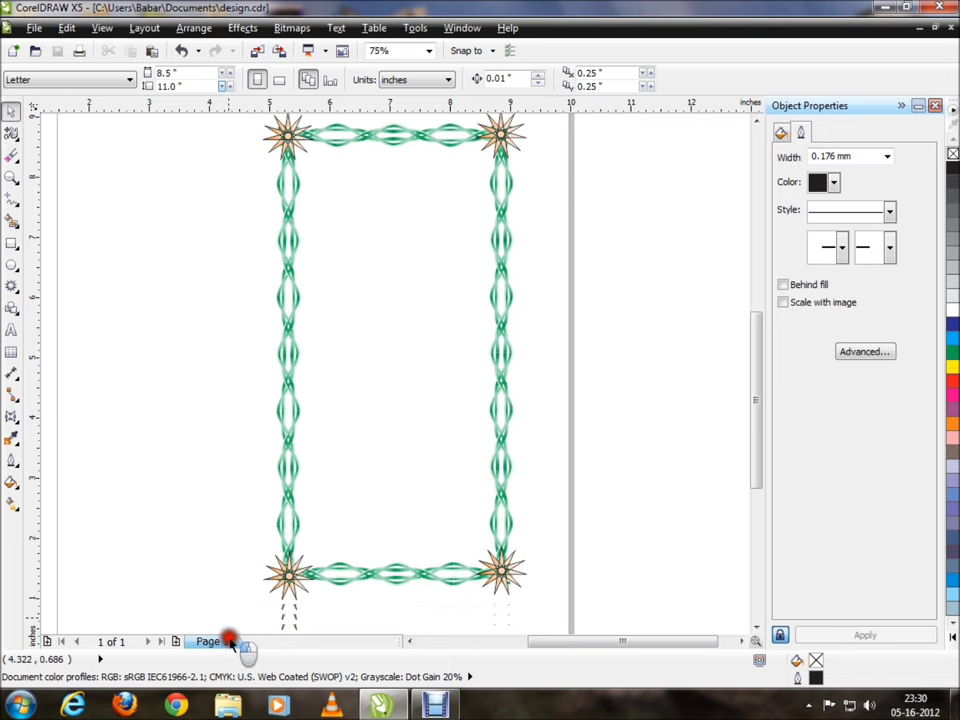
{"action": "key", "text": "Tab"}
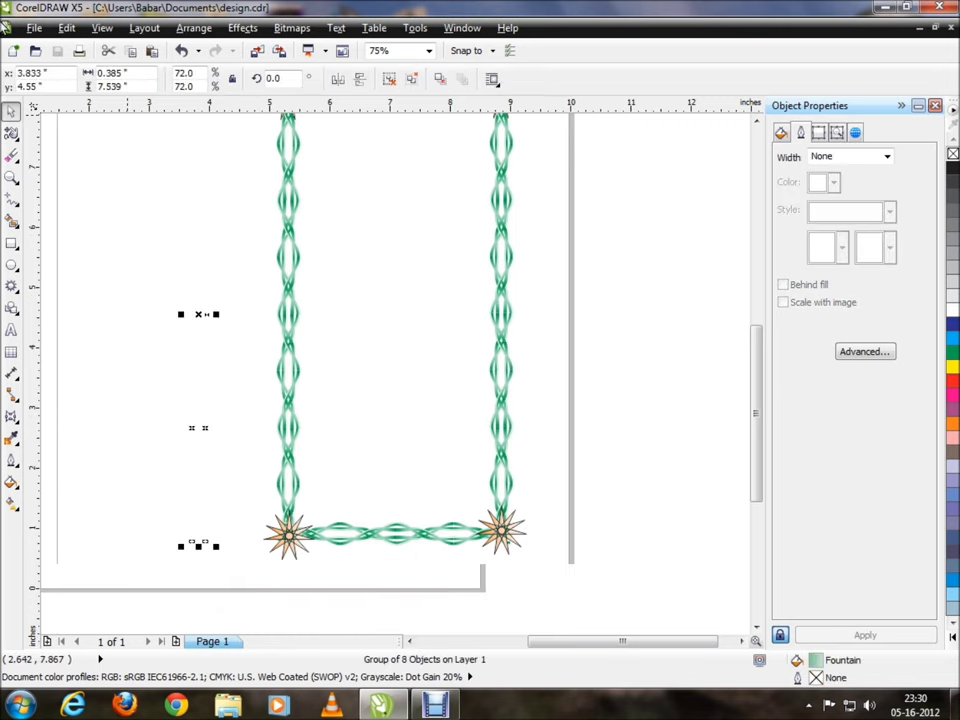
{"action": "left_click", "coordinate": [43, 31]}
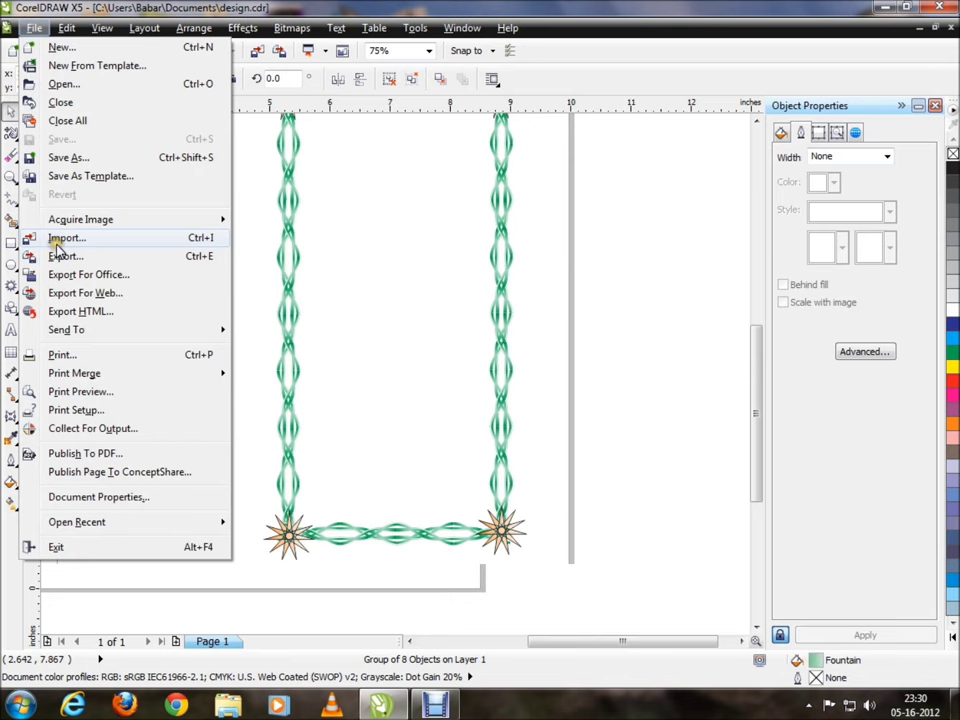
{"action": "left_click", "coordinate": [62, 257]}
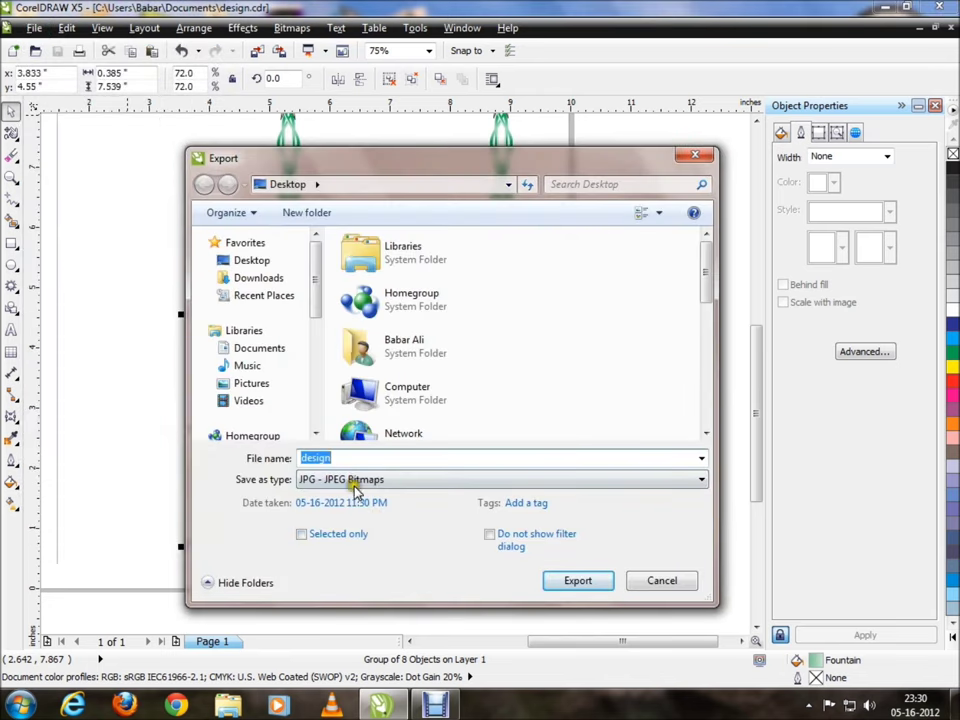
{"action": "left_click", "coordinate": [580, 581]}
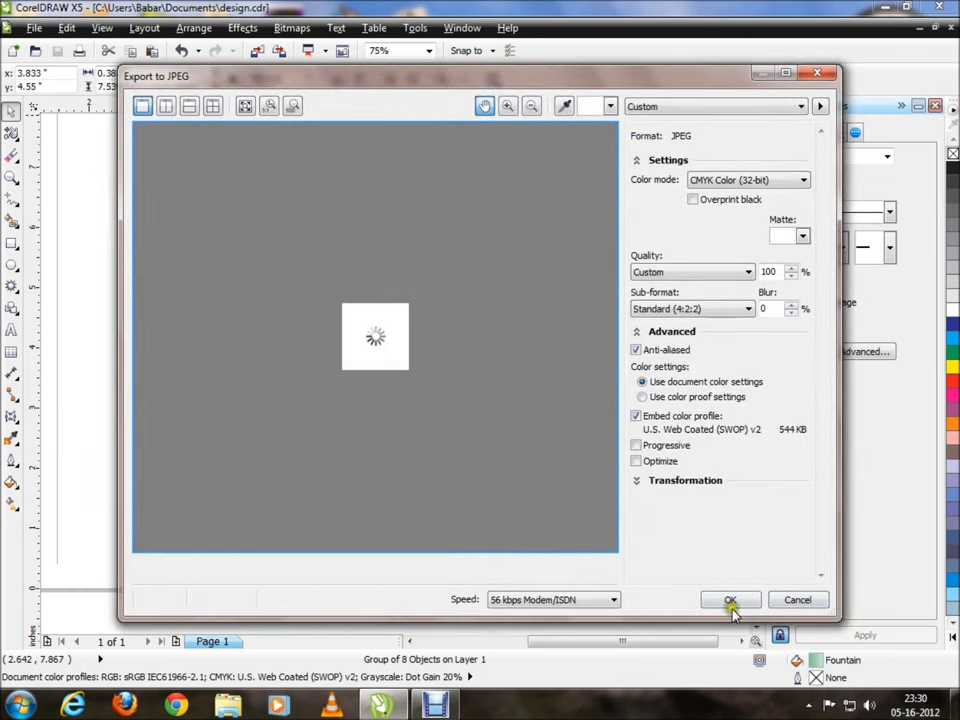
{"action": "left_click", "coordinate": [730, 600]}
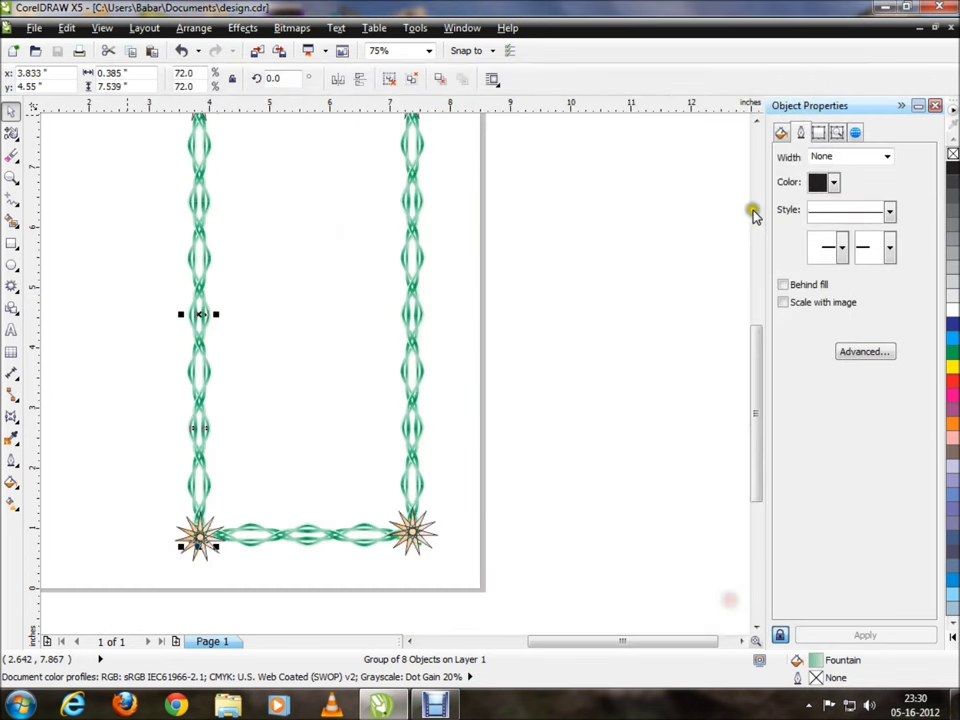
{"action": "left_click", "coordinate": [884, 8]}
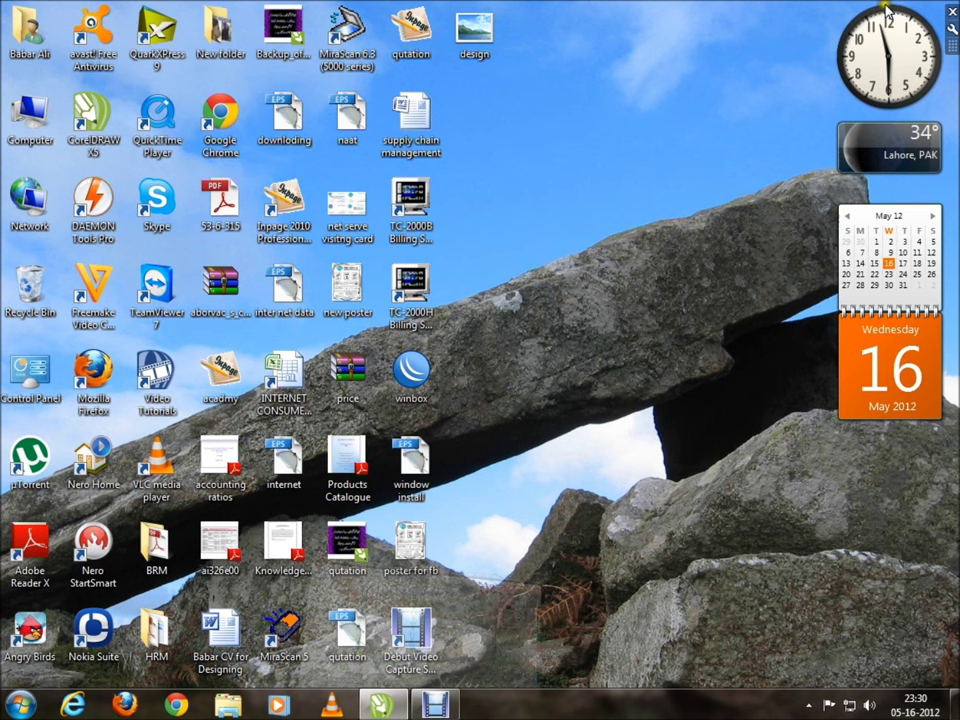
{"action": "double_click", "coordinate": [474, 40]}
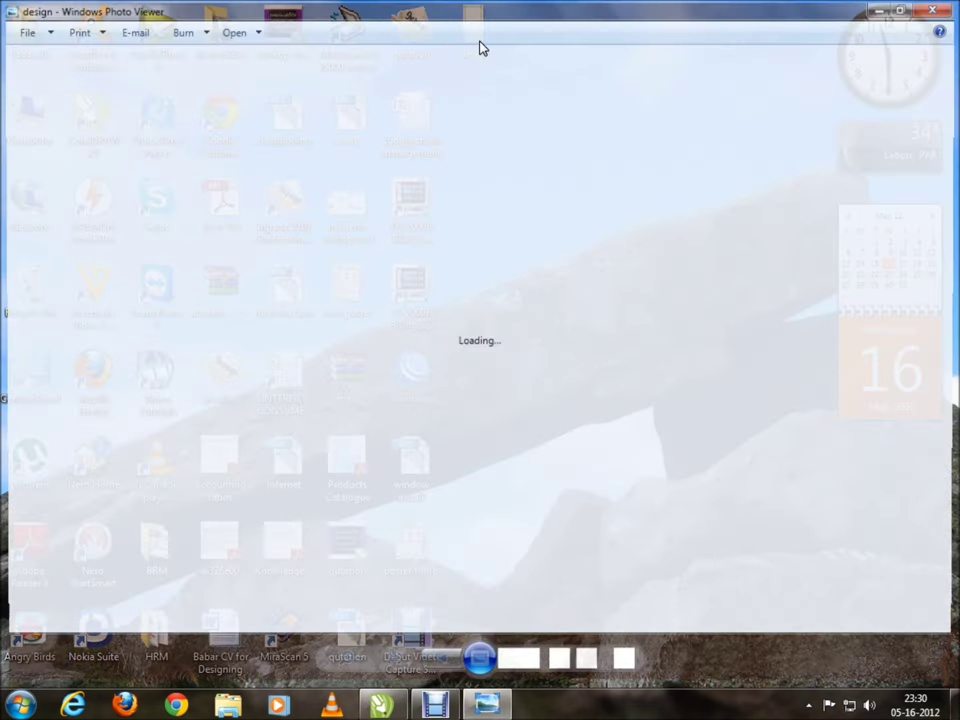
{"action": "scroll", "coordinate": [540, 114], "scroll_direction": "up", "scroll_amount": 1}
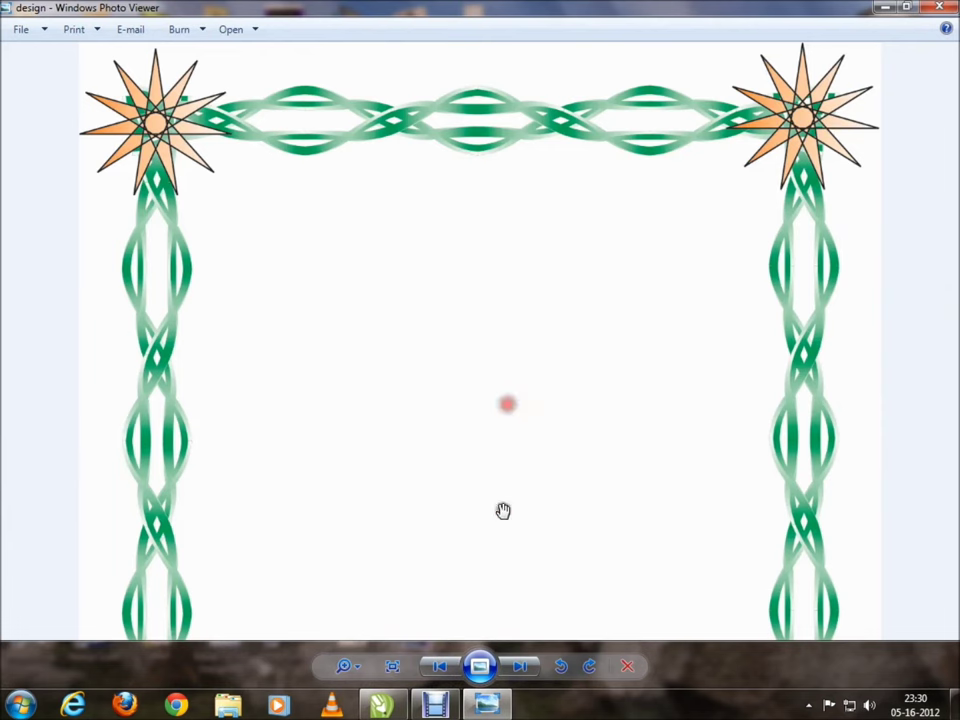
{"action": "scroll", "coordinate": [494, 530], "scroll_direction": "down", "scroll_amount": 1}
{"action": "left_click_drag", "start_coordinate": [484, 551], "coordinate": [470, 116]}
{"action": "left_click_drag", "start_coordinate": [495, 566], "coordinate": [465, 527]}
{"action": "left_click", "coordinate": [942, 7]}
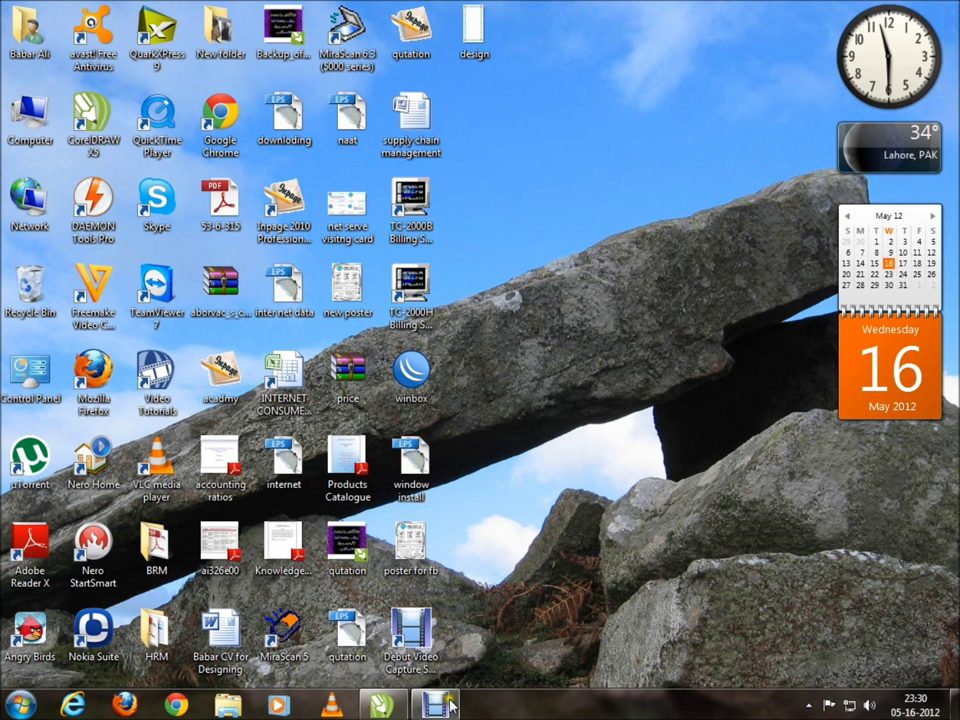
{"action": "left_click", "coordinate": [382, 705]}
Step: Deselect everything to view the finished starred border in design.cdr
{"action": "left_click", "coordinate": [523, 358]}
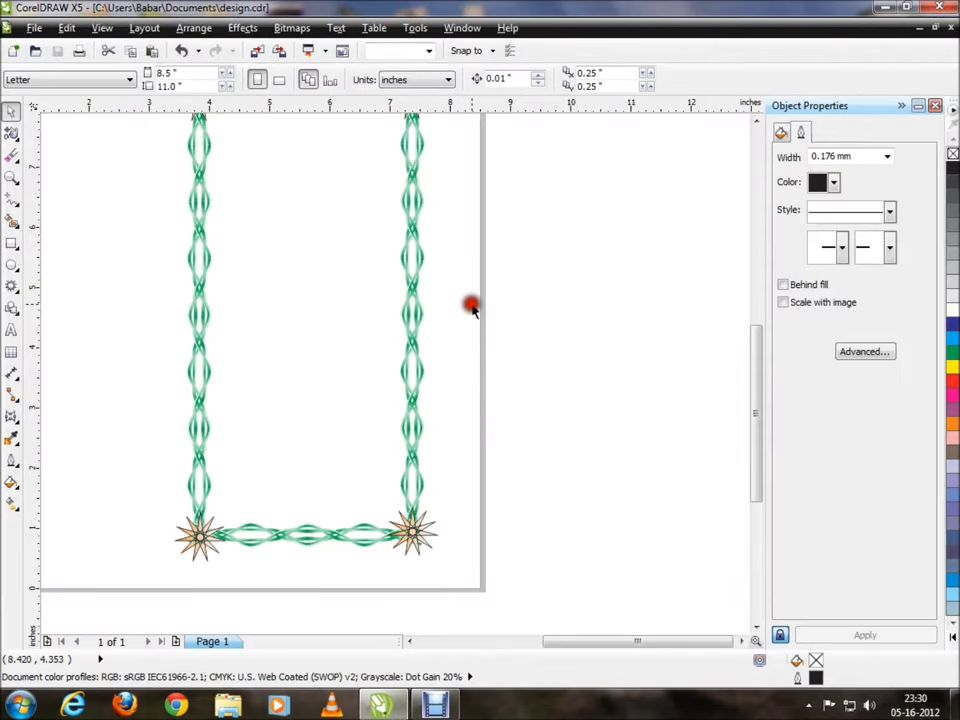
{"action": "mouse_move", "coordinate": [759, 375]}
{"action": "left_mouse_down"}
{"action": "mouse_move", "coordinate": [758, 335]}
{"action": "mouse_move", "coordinate": [758, 363]}
{"action": "left_mouse_up"}
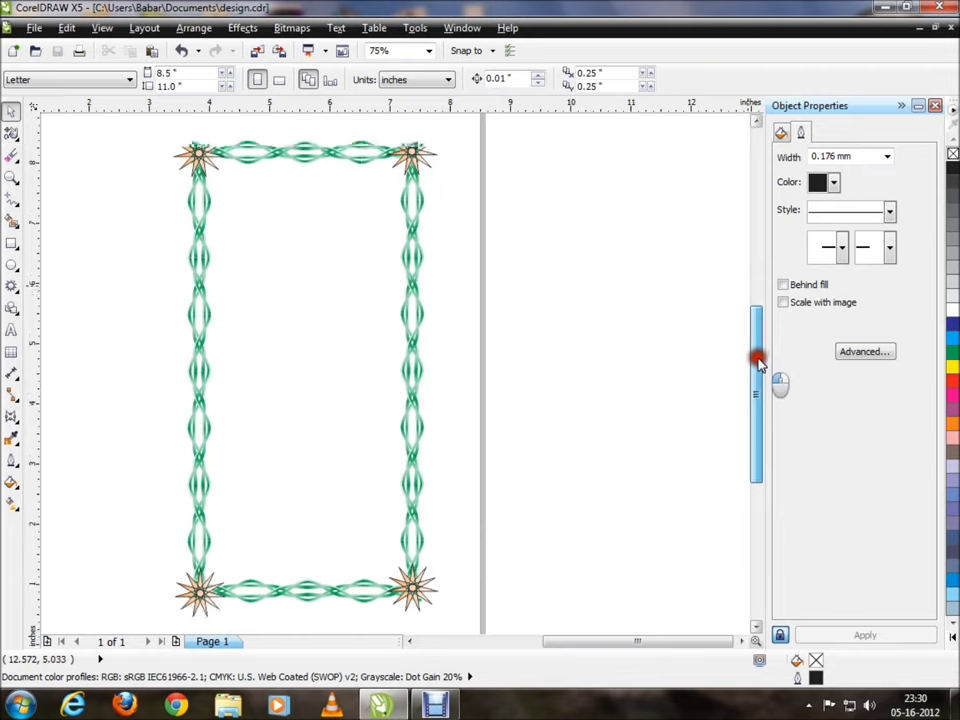